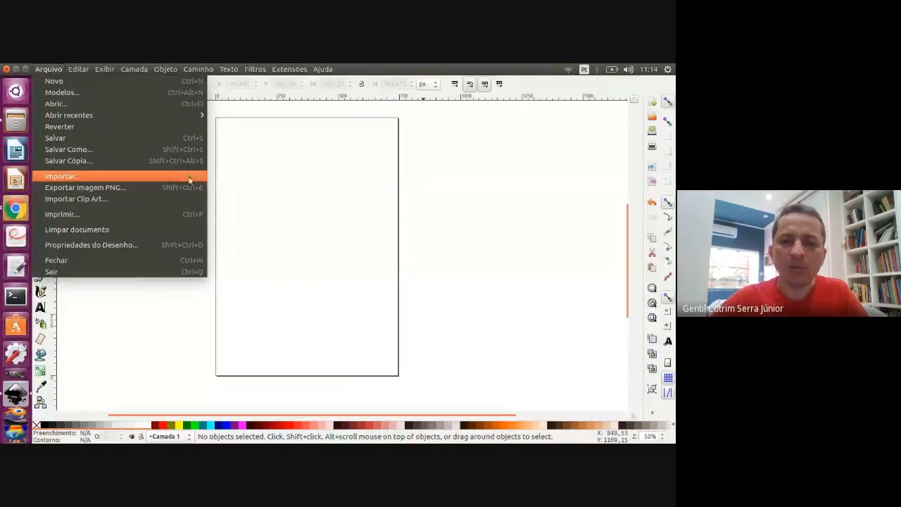
# Import "WhatsApp Image 2020-06-15 at 11.13.27.jpeg" from Downloads as an embedded image with DPI from file and automatic rendering.
pyautogui.click(246, 201)
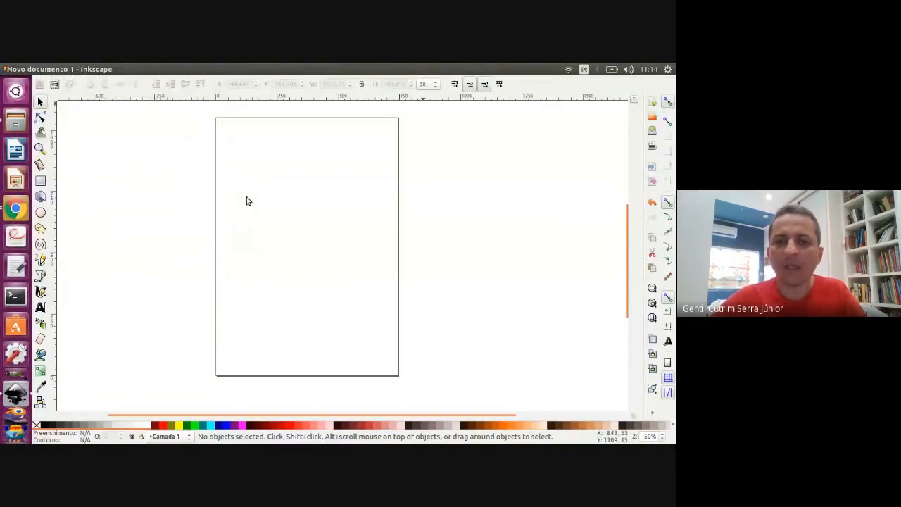
pyautogui.press('ctrl')
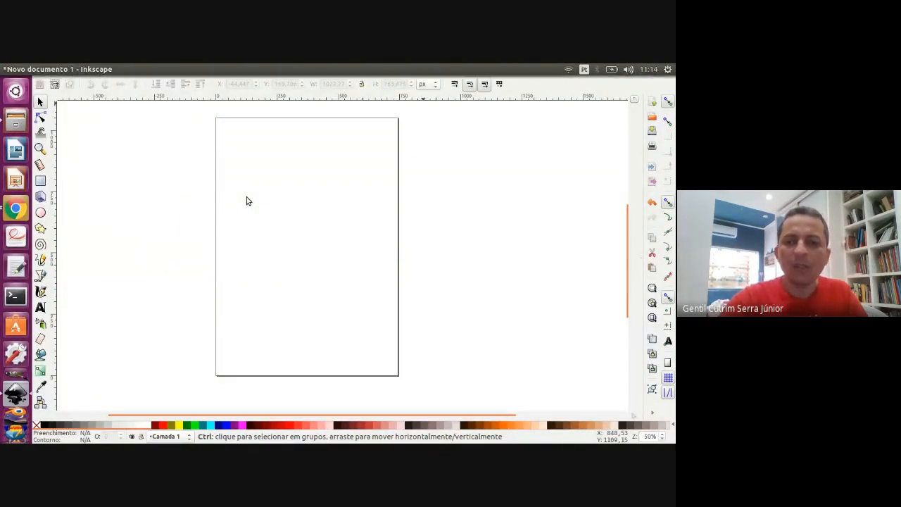
pyautogui.hotkey('ctrl', 'i')
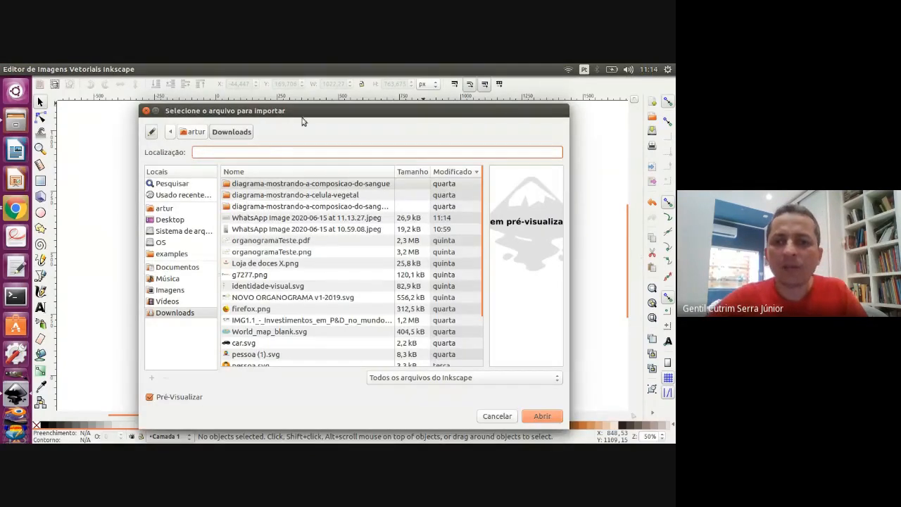
pyautogui.moveTo(313, 112); pyautogui.dragTo(300, 89)
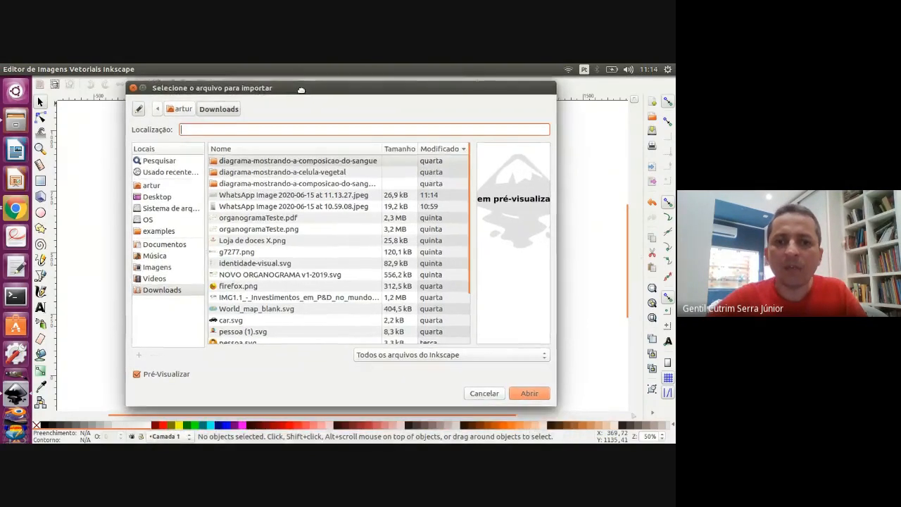
pyautogui.click(239, 195)
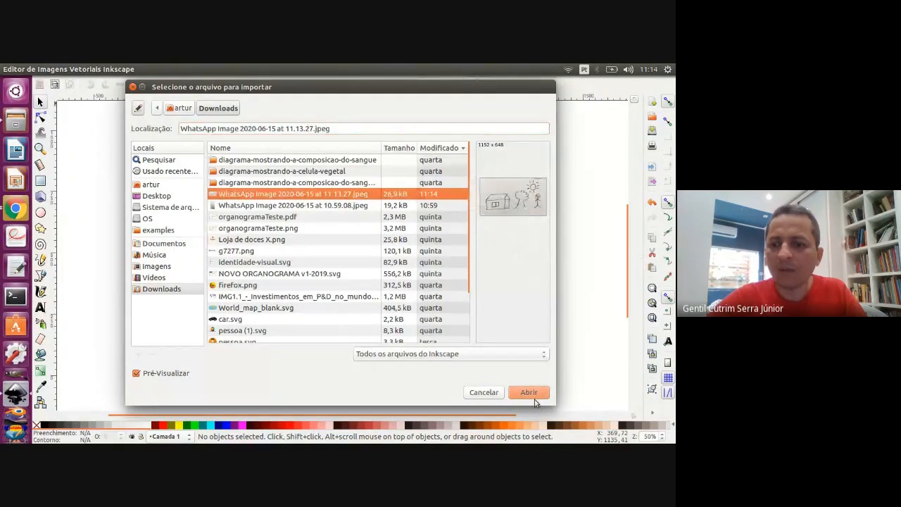
pyautogui.click(532, 391)
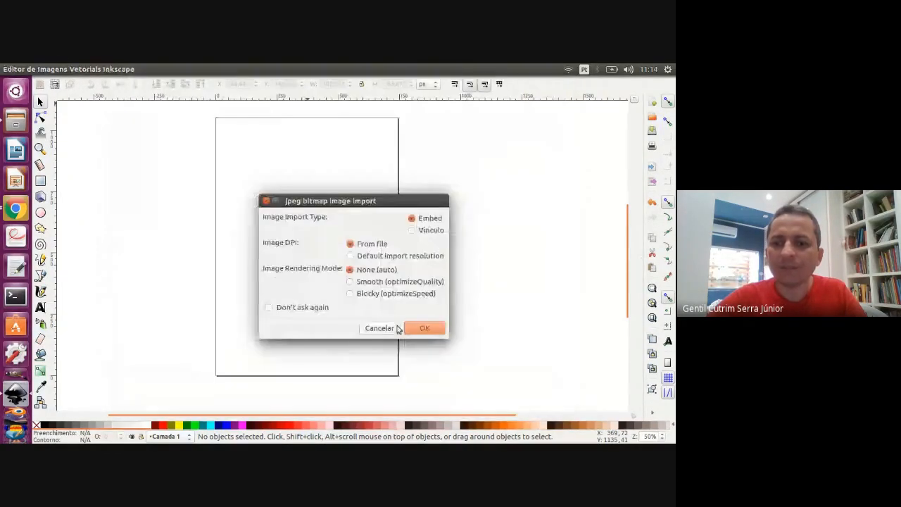
pyautogui.click(424, 329)
# Scale the imported photo down to about 675 × 379 px and place it inside the upper part of the page.
pyautogui.moveTo(416, 311); pyautogui.dragTo(316, 207)
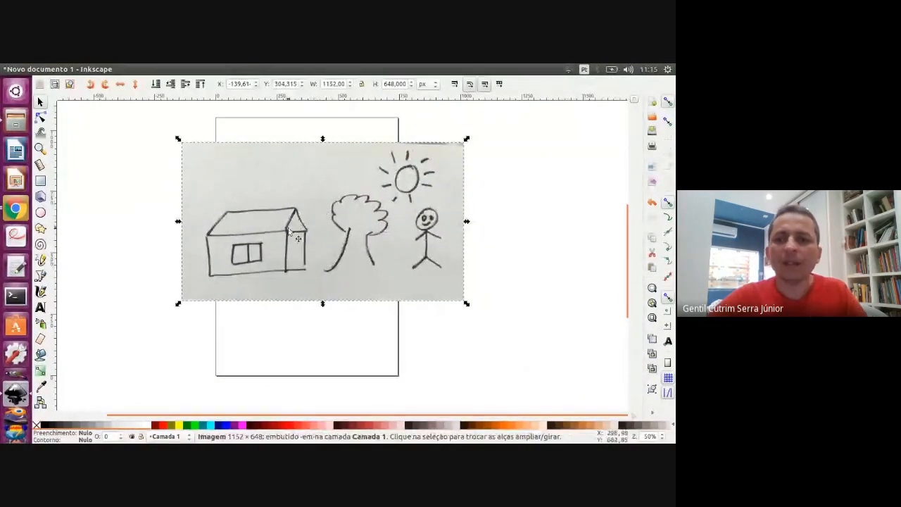
pyautogui.click(495, 207)
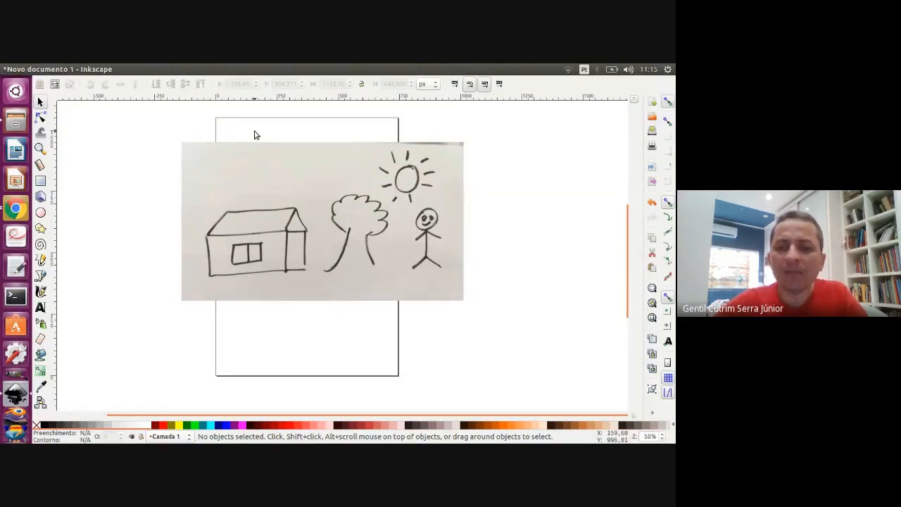
pyautogui.click(298, 170)
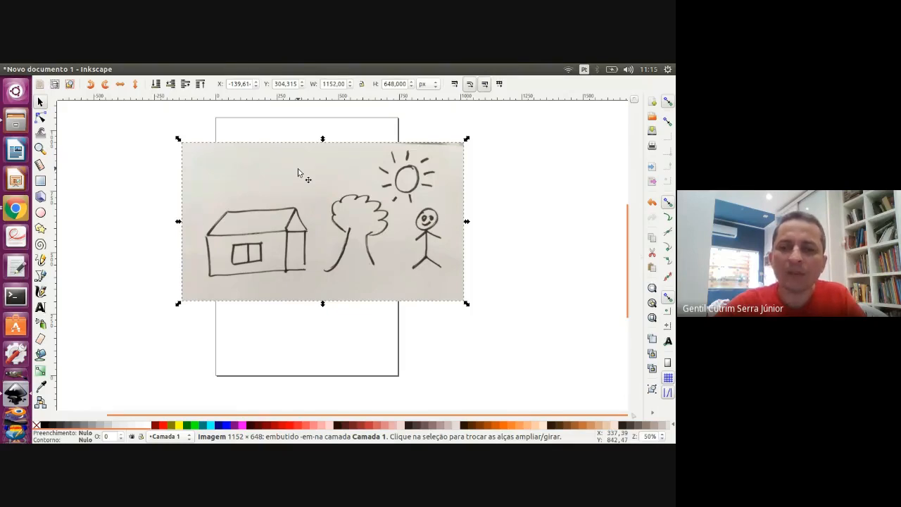
pyautogui.moveTo(297, 169)
pyautogui.mouseDown()
pyautogui.moveTo(282, 174)
pyautogui.moveTo(252, 156)
pyautogui.mouseUp()
pyautogui.moveTo(422, 291); pyautogui.dragTo(348, 248)
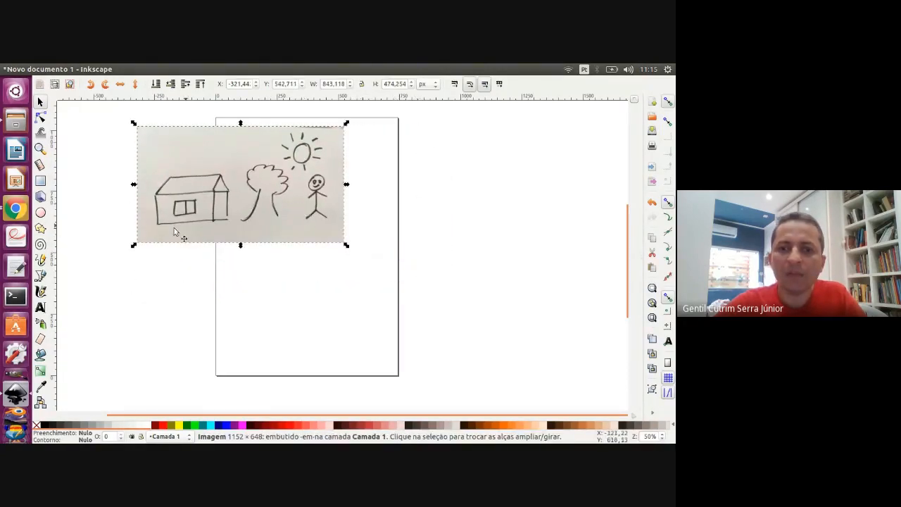
pyautogui.moveTo(135, 245); pyautogui.dragTo(223, 194)
pyautogui.moveTo(302, 168); pyautogui.dragTo(304, 163)
pyautogui.moveTo(347, 191); pyautogui.dragTo(397, 217)
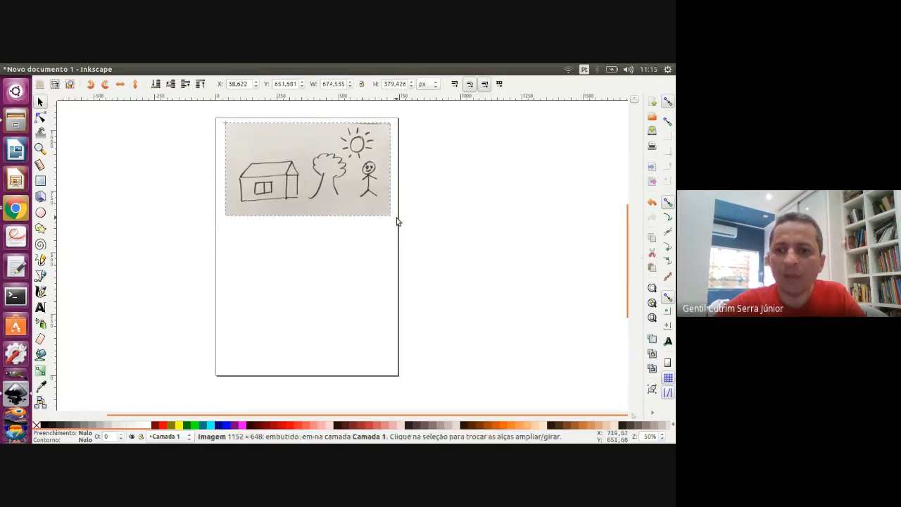
pyautogui.click(428, 193)
pyautogui.scroll(2, 427, 193)
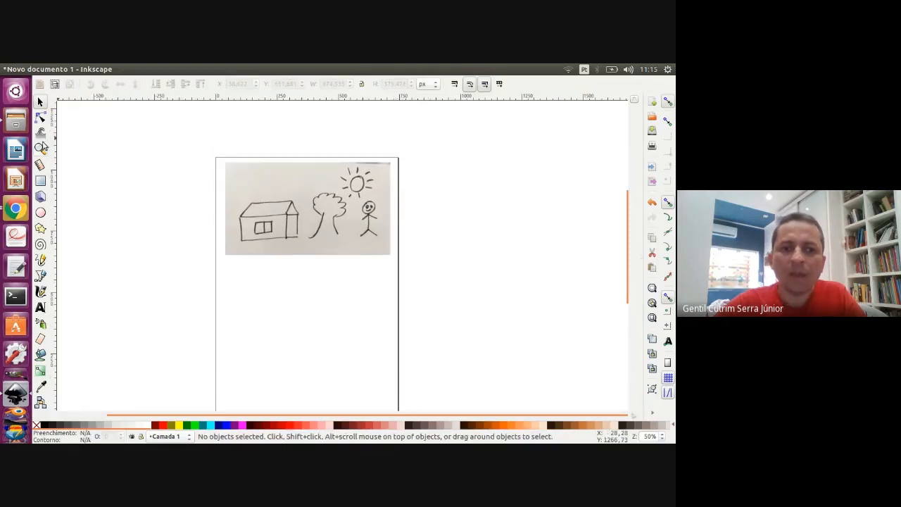
# Switch to the Google Meet call in Chrome and return to Inkscape.
pyautogui.click(17, 209)
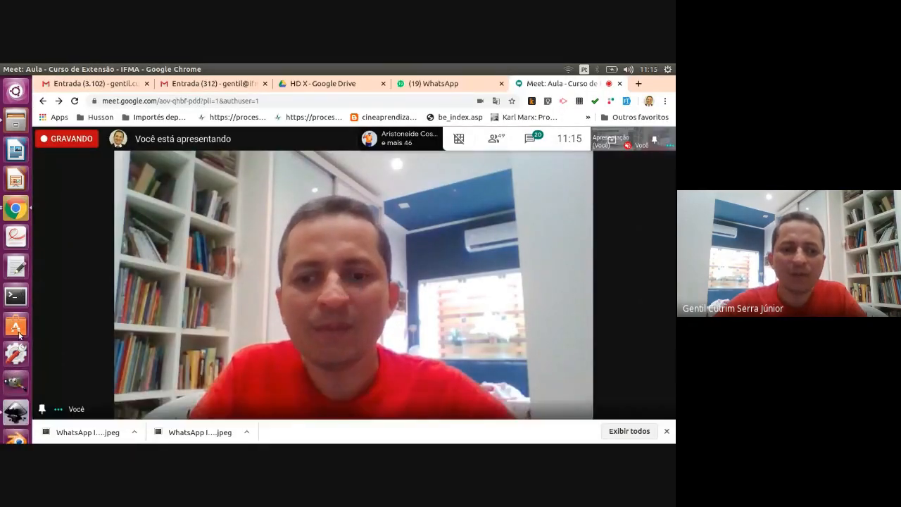
pyautogui.click(17, 411)
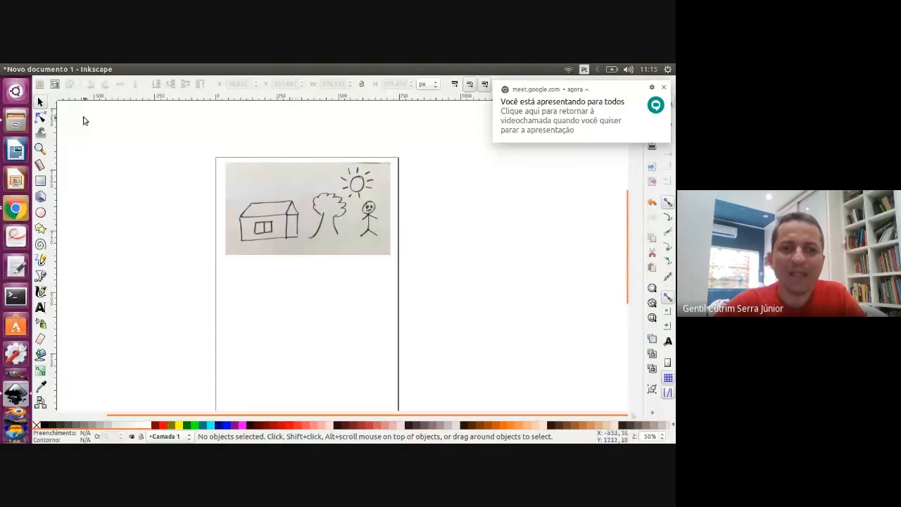
# Try to vectorize the drawing with Brightness cutoff and the live preview enabled, without selecting the photo, and close the trace dialog.
pyautogui.click(40, 148)
pyautogui.moveTo(202, 143)
pyautogui.mouseDown()
pyautogui.moveTo(229, 192)
pyautogui.moveTo(287, 248)
pyautogui.moveTo(391, 285)
pyautogui.moveTo(415, 285)
pyautogui.mouseUp()
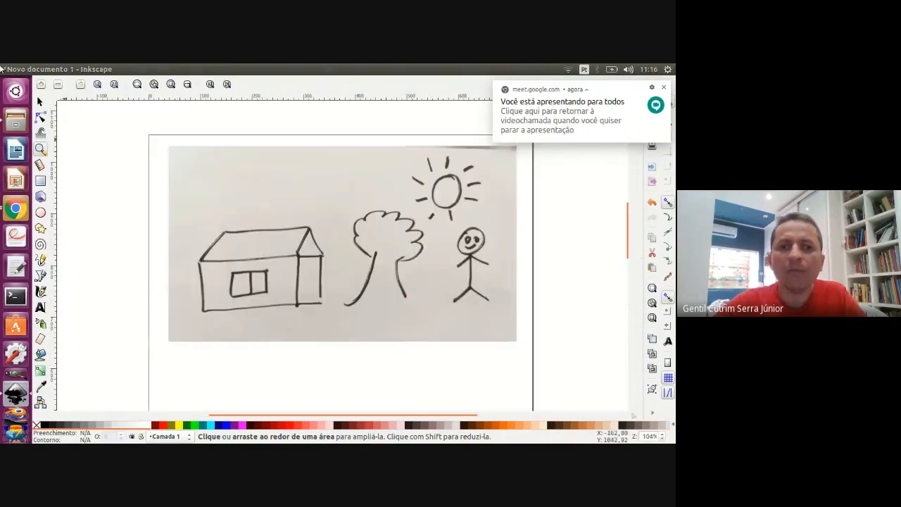
pyautogui.press('s')
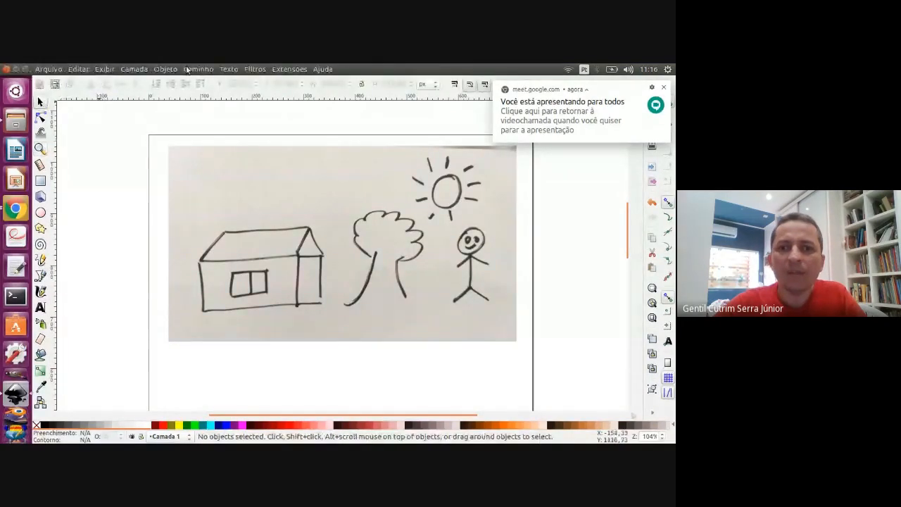
pyautogui.click(187, 69)
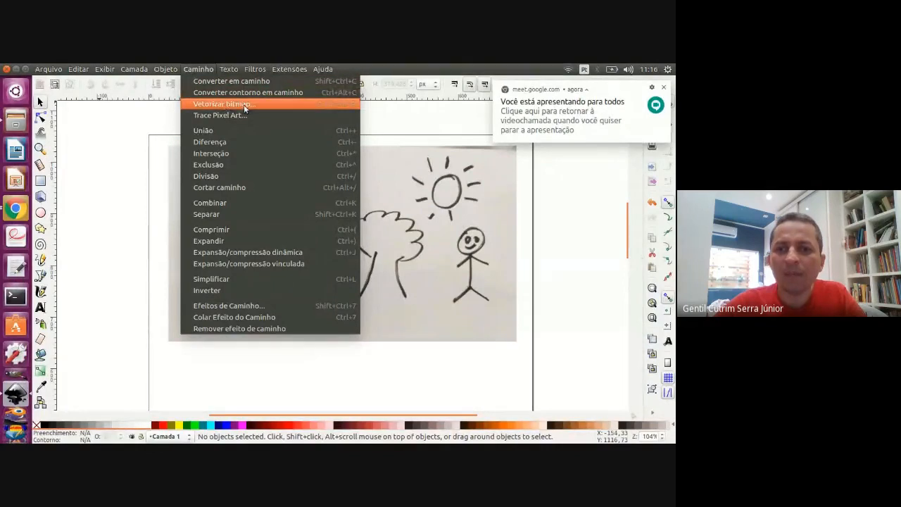
pyautogui.click(245, 104)
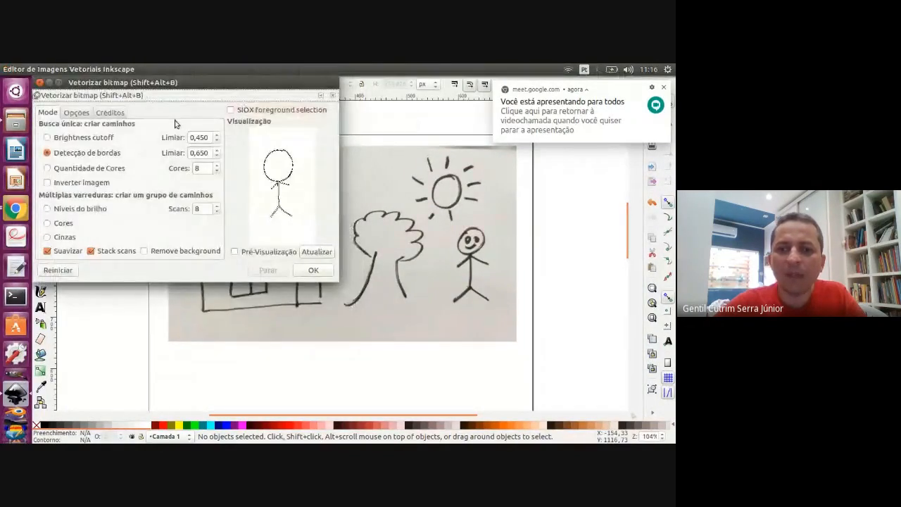
pyautogui.moveTo(184, 83); pyautogui.dragTo(215, 107)
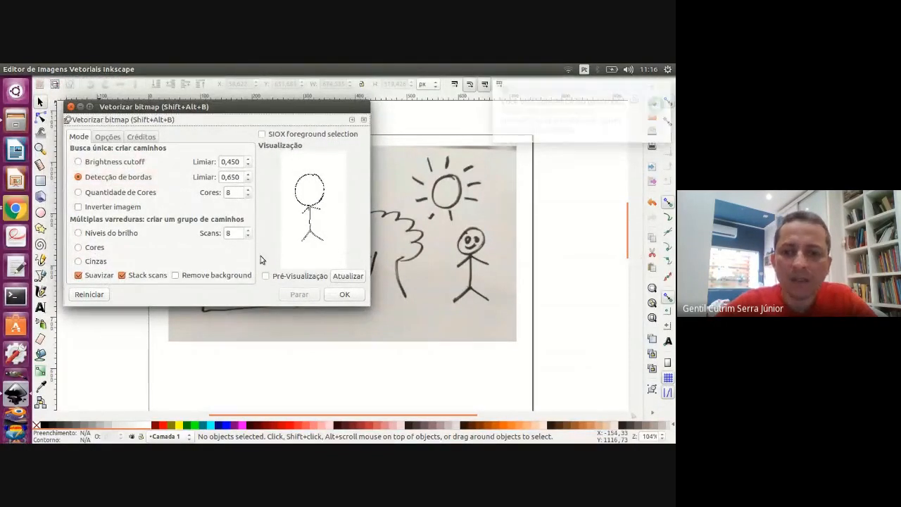
pyautogui.click(278, 280)
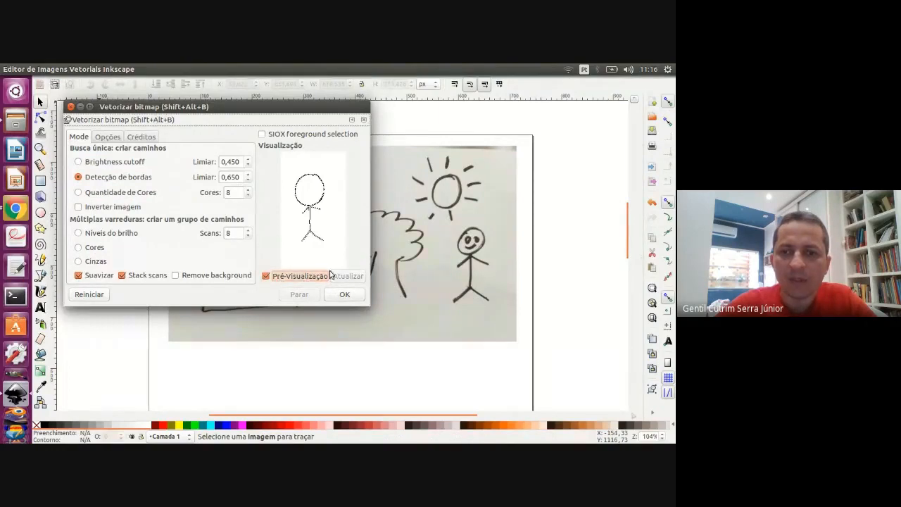
pyautogui.click(131, 162)
pyautogui.click(344, 294)
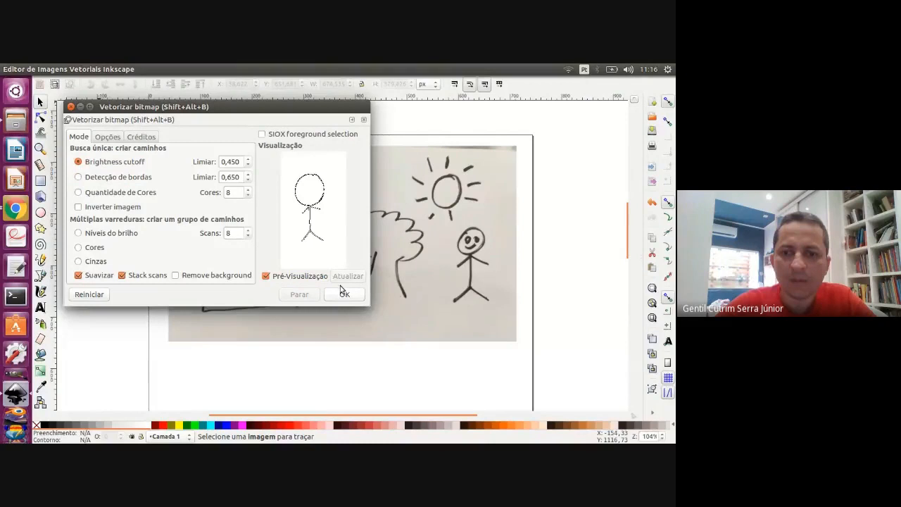
pyautogui.click(70, 107)
# Select the photo and vectorize it with Trace Bitmap using edge detection at a threshold of 0,650, then close the dialog.
pyautogui.click(286, 218)
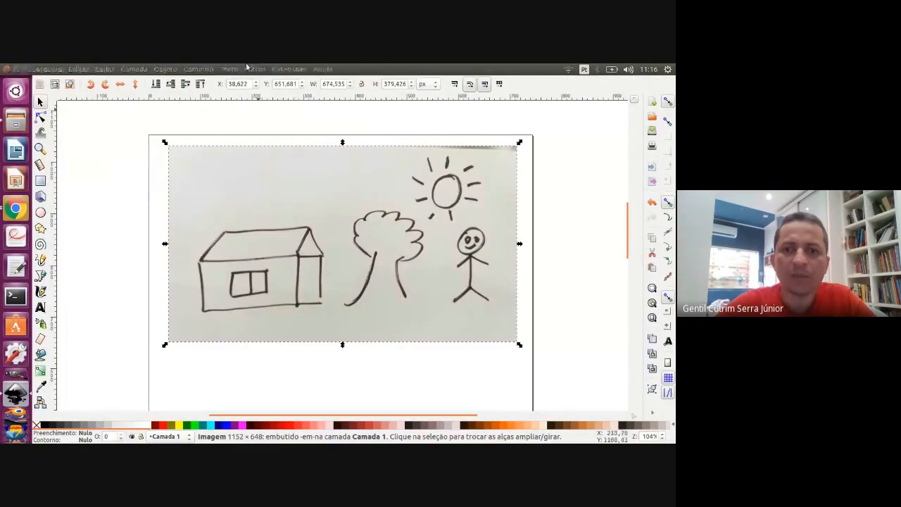
pyautogui.click(193, 69)
pyautogui.click(209, 105)
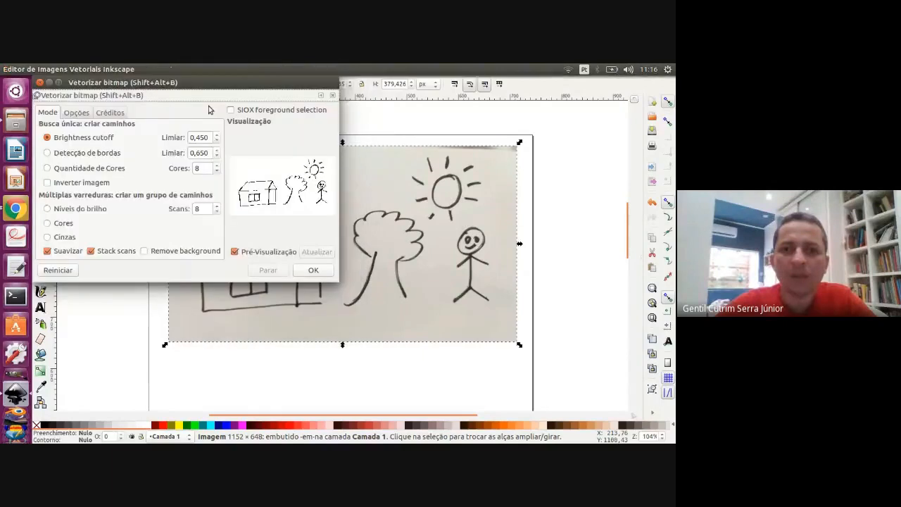
pyautogui.click(78, 153)
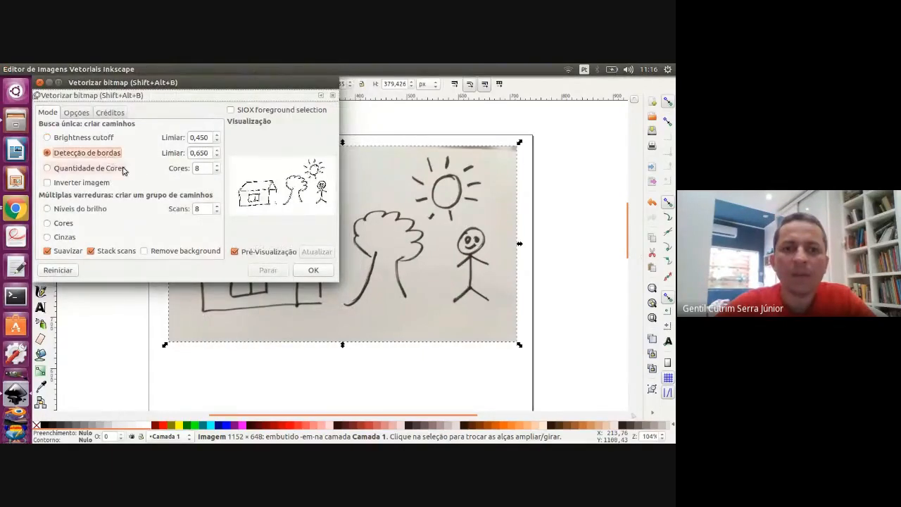
pyautogui.click(261, 252)
pyautogui.click(261, 252)
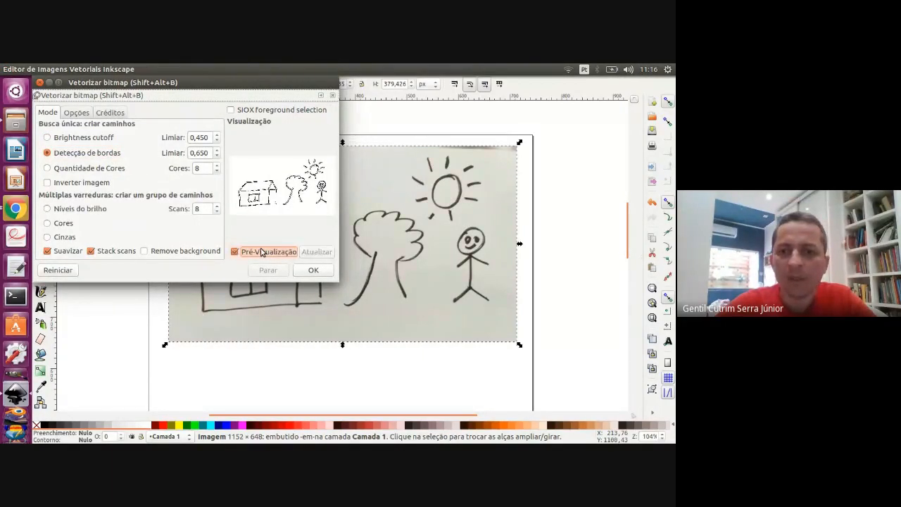
pyautogui.click(314, 269)
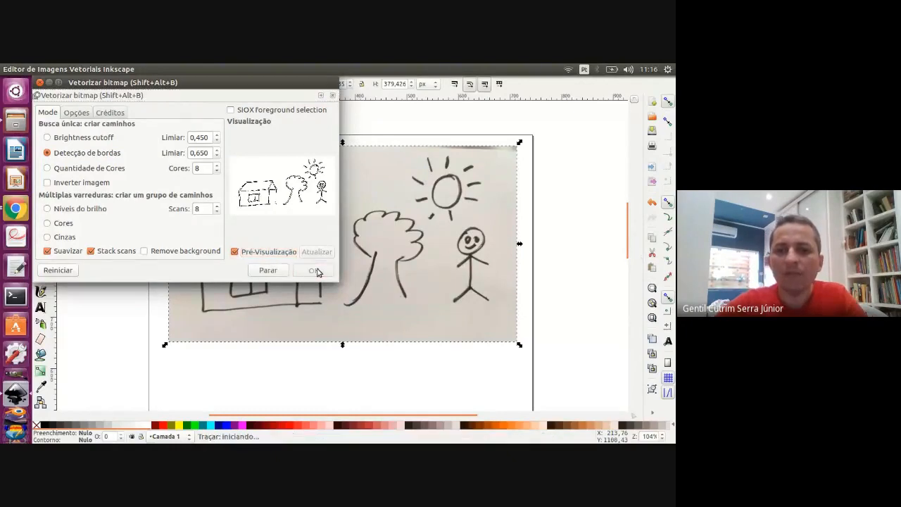
pyautogui.click(40, 83)
# Move the traced path off the photo into the empty lower part of the page and deselect it.
pyautogui.keyDown('ctrl'); pyautogui.scroll(-1, 188, 192); pyautogui.keyUp('ctrl')
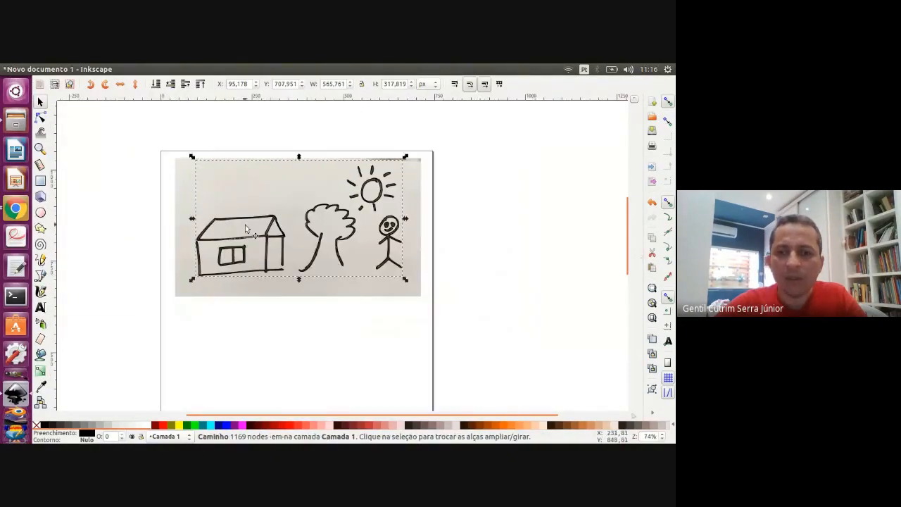
pyautogui.moveTo(267, 242); pyautogui.dragTo(252, 354)
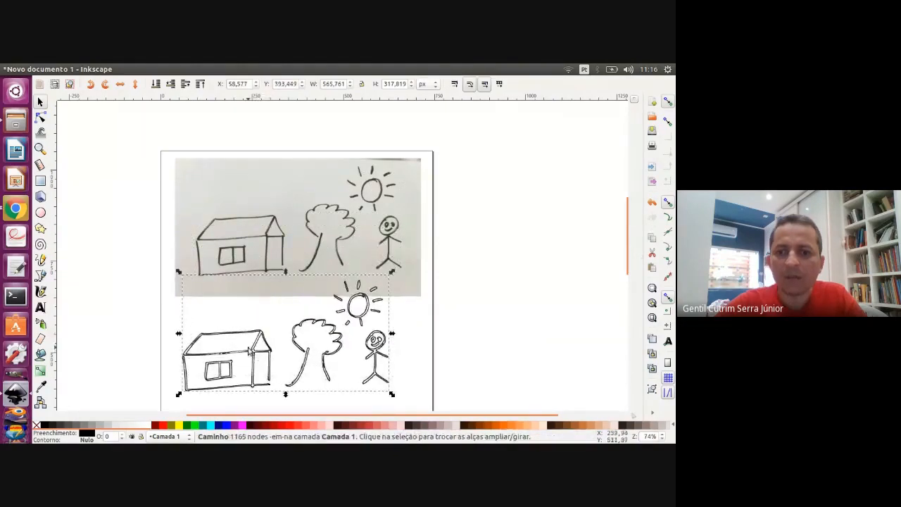
pyautogui.scroll(-2, 251, 349)
pyautogui.moveTo(257, 304); pyautogui.dragTo(256, 352)
pyautogui.scroll(-4, 255, 331)
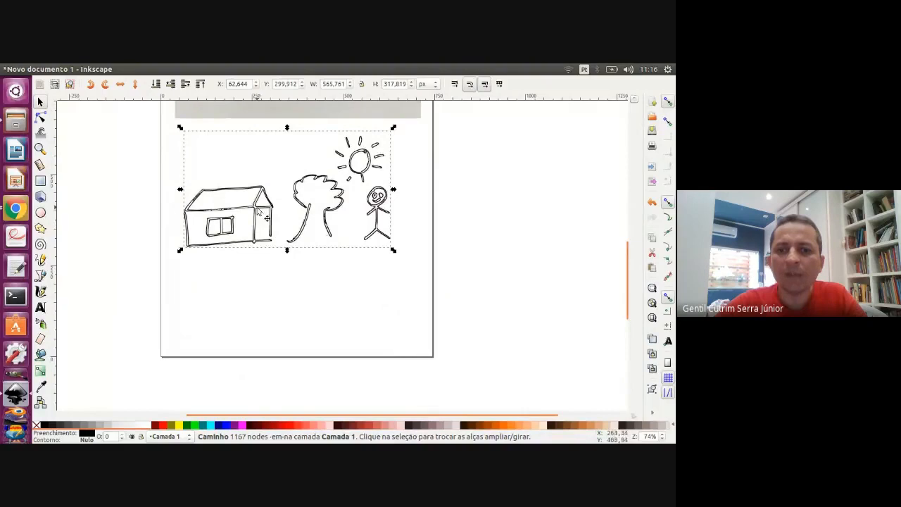
pyautogui.moveTo(254, 213); pyautogui.dragTo(257, 228)
pyautogui.click(169, 163)
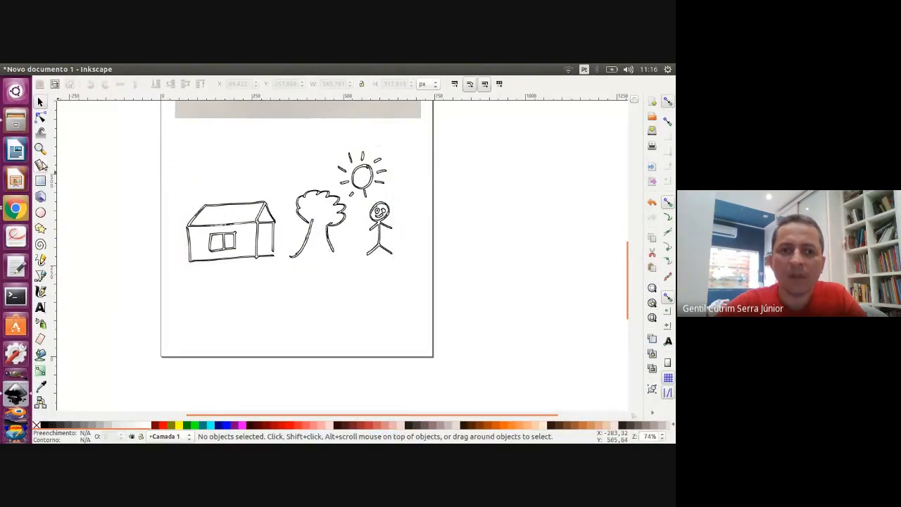
# Draw a blue circle about 316 px wide over the traced house and close its pie opening into a full circle.
pyautogui.click(40, 211)
pyautogui.moveTo(143, 165); pyautogui.dragTo(258, 277)
pyautogui.click(40, 117)
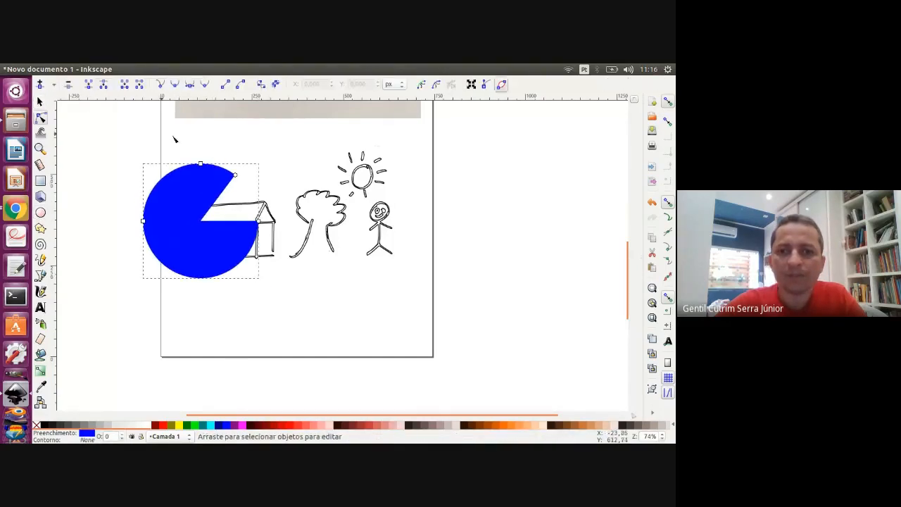
pyautogui.moveTo(236, 176); pyautogui.dragTo(250, 219)
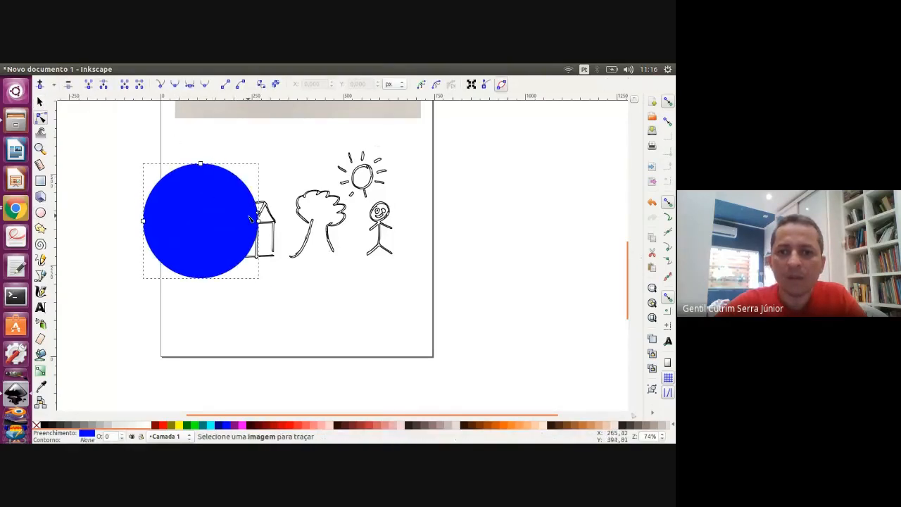
# Reposition the blue circle behind the traced house to check the path's transparent background, and delete the circle.
pyautogui.click(40, 101)
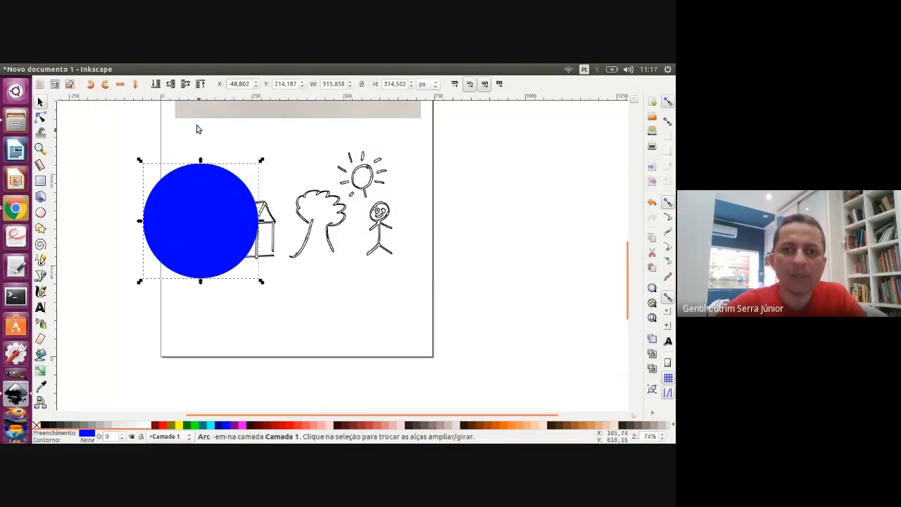
pyautogui.moveTo(187, 189)
pyautogui.mouseDown()
pyautogui.moveTo(345, 172)
pyautogui.moveTo(357, 149)
pyautogui.moveTo(345, 203)
pyautogui.moveTo(187, 201)
pyautogui.moveTo(253, 177)
pyautogui.moveTo(184, 177)
pyautogui.mouseUp()
pyautogui.moveTo(262, 222)
pyautogui.mouseDown()
pyautogui.moveTo(211, 186)
pyautogui.moveTo(242, 195)
pyautogui.moveTo(228, 199)
pyautogui.moveTo(258, 224)
pyautogui.mouseUp()
pyautogui.click(149, 198)
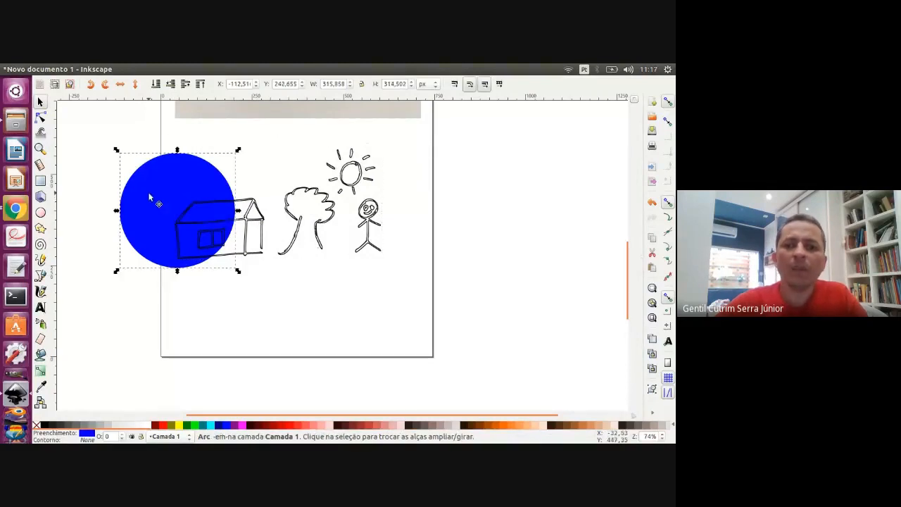
pyautogui.press('Delete')
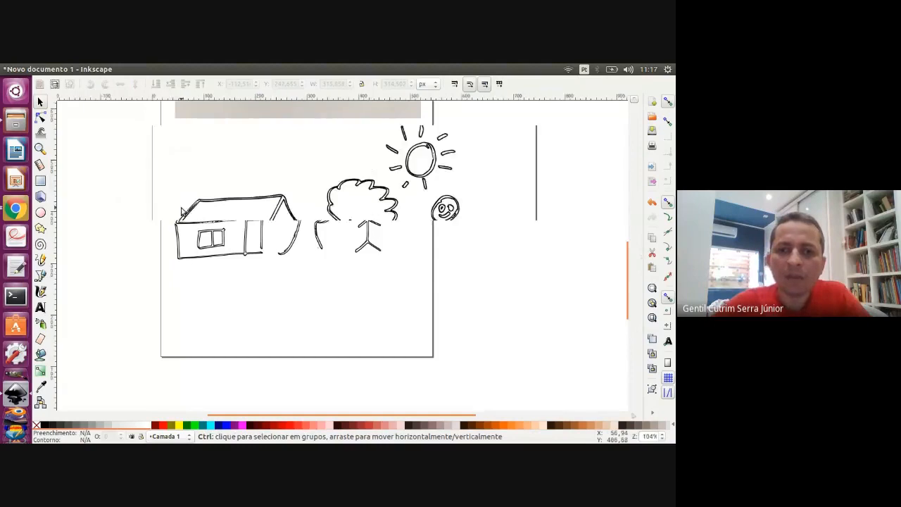
# Display the traced path's nodes and examine them across the house, tree, sun and the stick figure's face.
pyautogui.scroll(3, 171, 205)
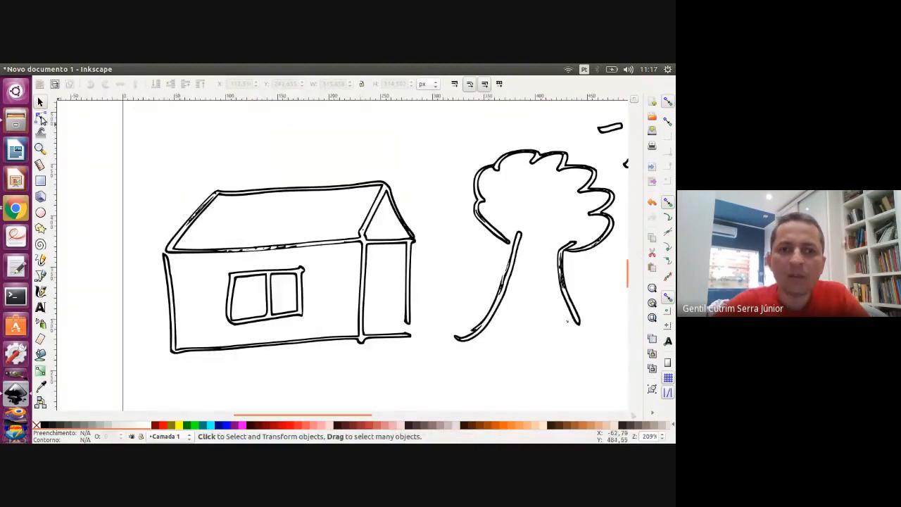
pyautogui.click(41, 119)
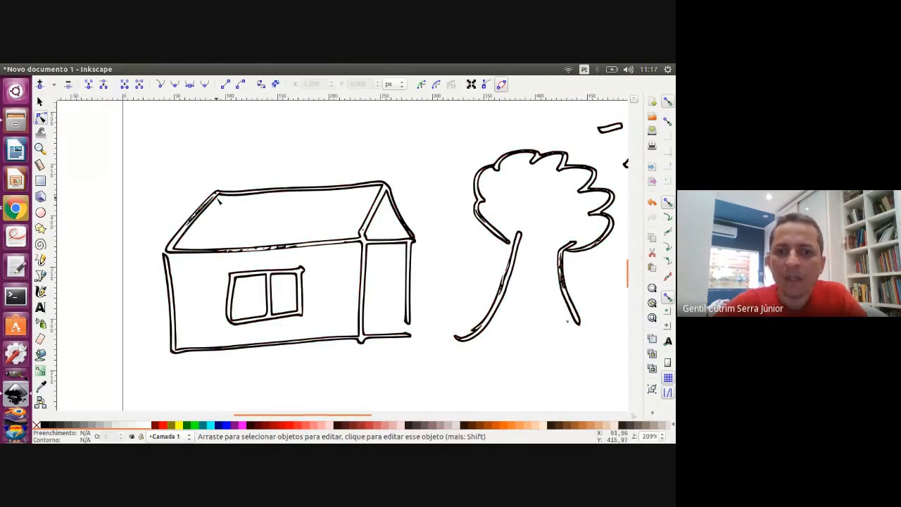
pyautogui.click(216, 199)
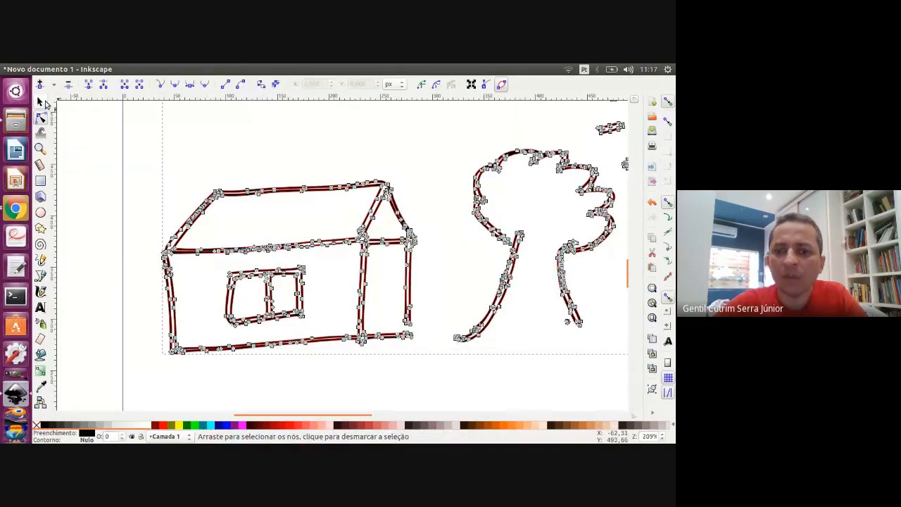
pyautogui.click(44, 103)
pyautogui.click(41, 118)
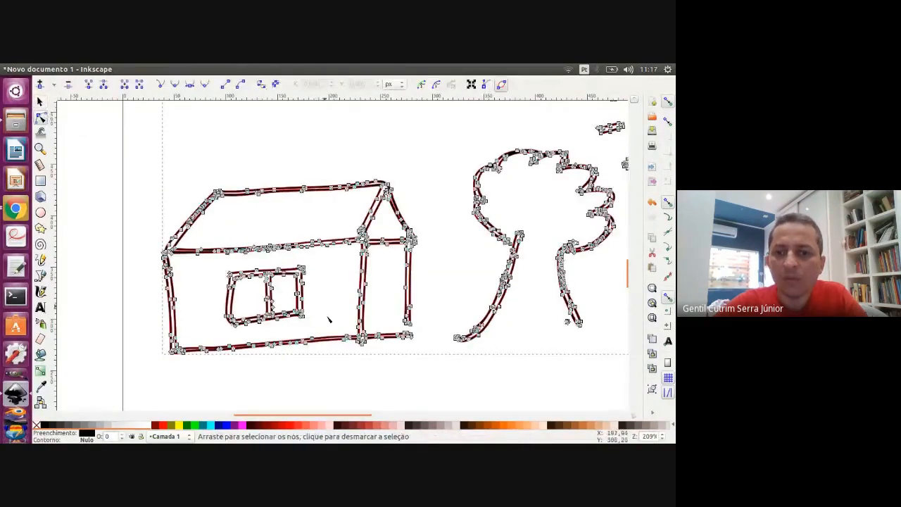
pyautogui.moveTo(301, 421); pyautogui.dragTo(366, 421)
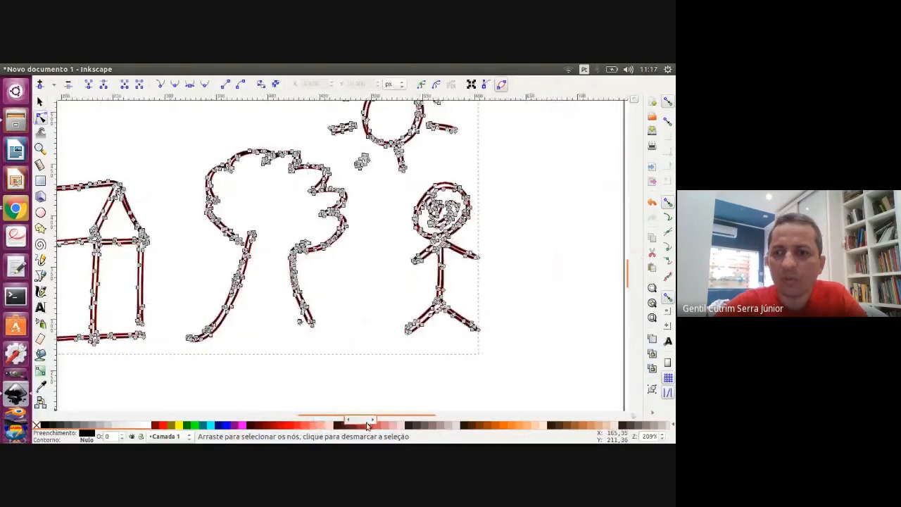
pyautogui.scroll(2, 485, 252)
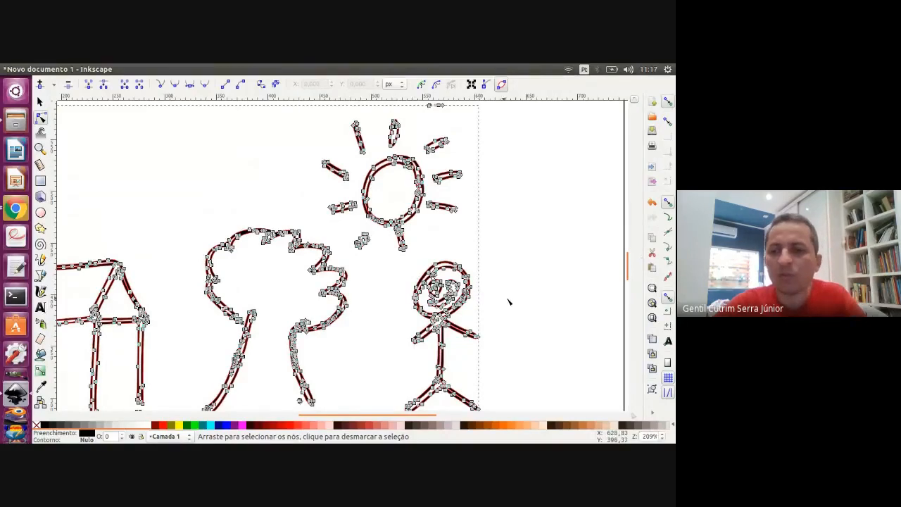
pyautogui.scroll(3, 507, 296)
pyautogui.scroll(2, 415, 281)
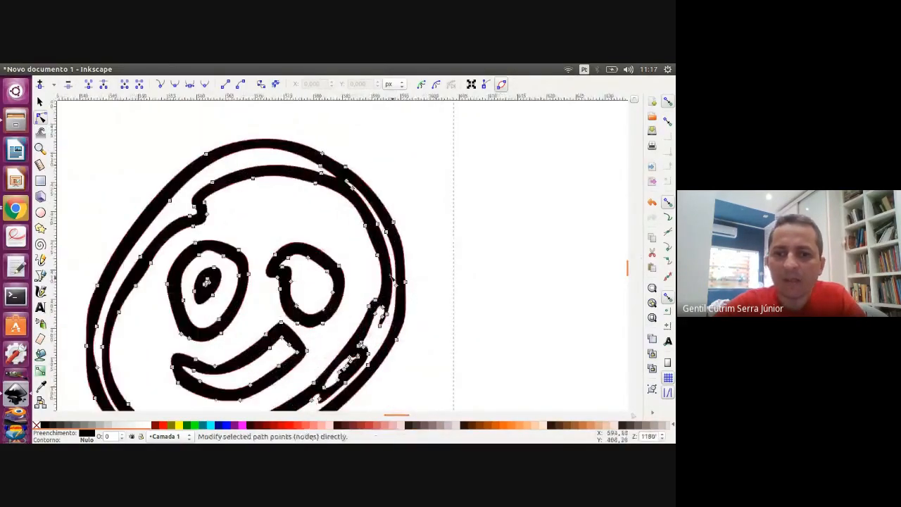
pyautogui.scroll(-2, 243, 262)
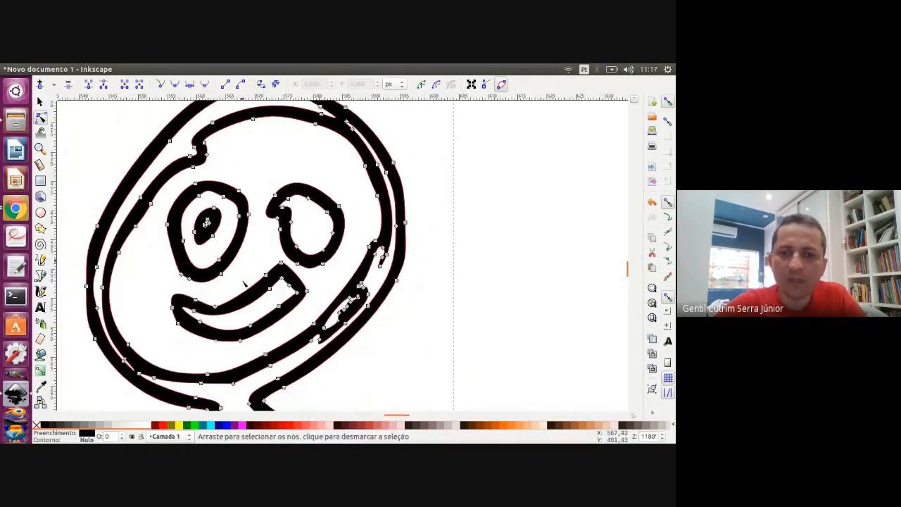
# Reshape the stick figure's pupil and the inner edge of its right-hand eye by moving individual nodes.
pyautogui.click(216, 239)
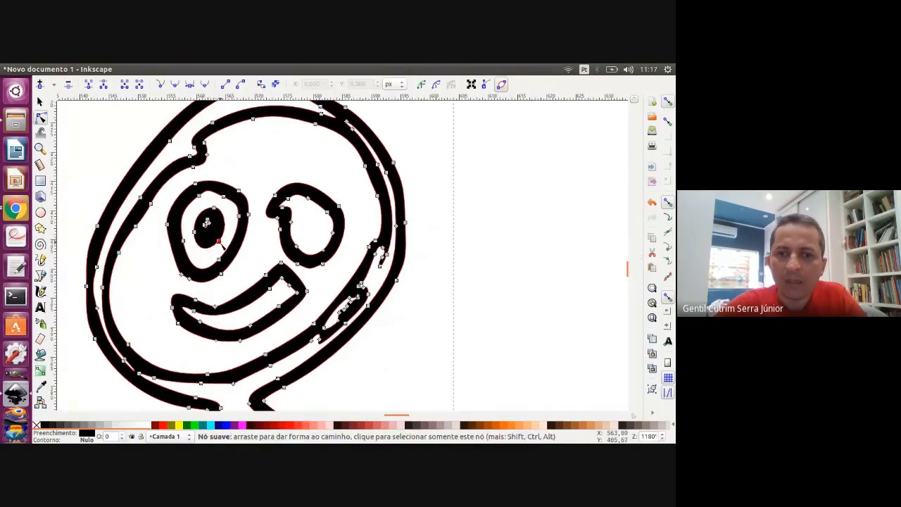
pyautogui.moveTo(210, 226)
pyautogui.mouseDown()
pyautogui.moveTo(216, 231)
pyautogui.moveTo(203, 232)
pyautogui.mouseUp()
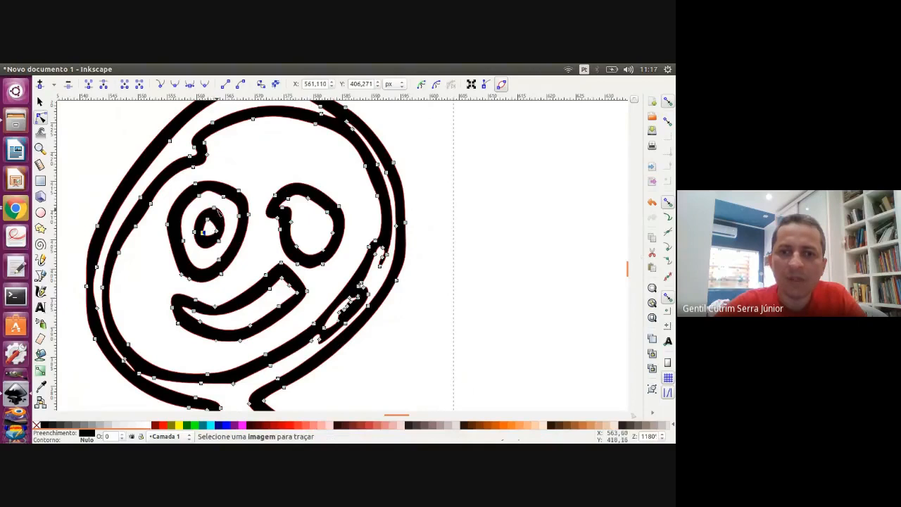
pyautogui.moveTo(279, 222); pyautogui.dragTo(276, 205)
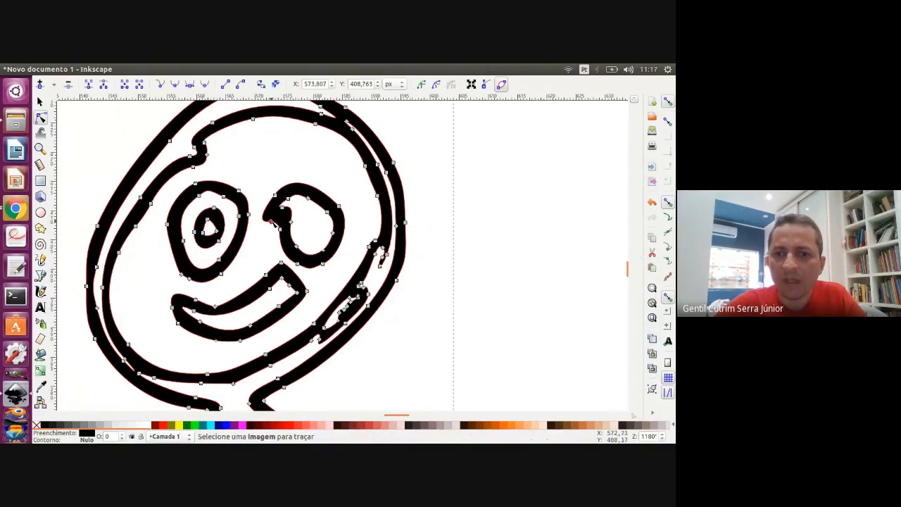
pyautogui.moveTo(275, 223); pyautogui.dragTo(282, 215)
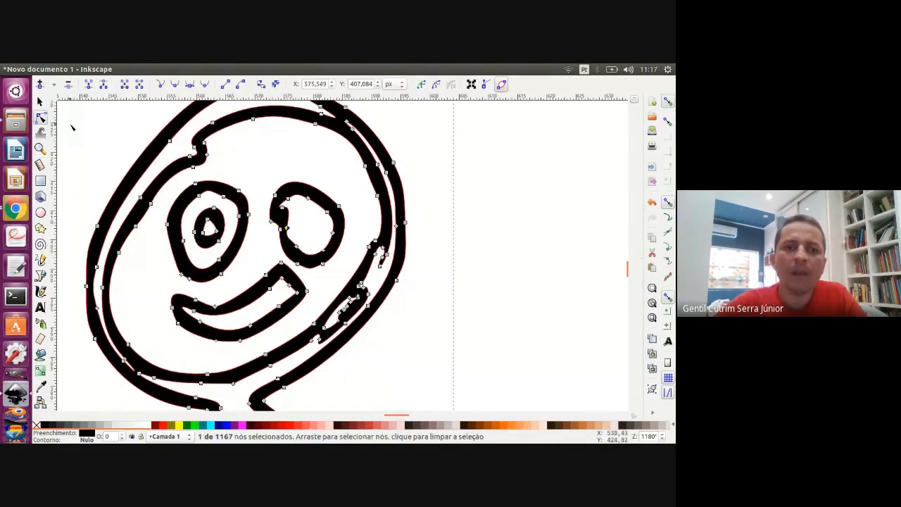
pyautogui.click(40, 102)
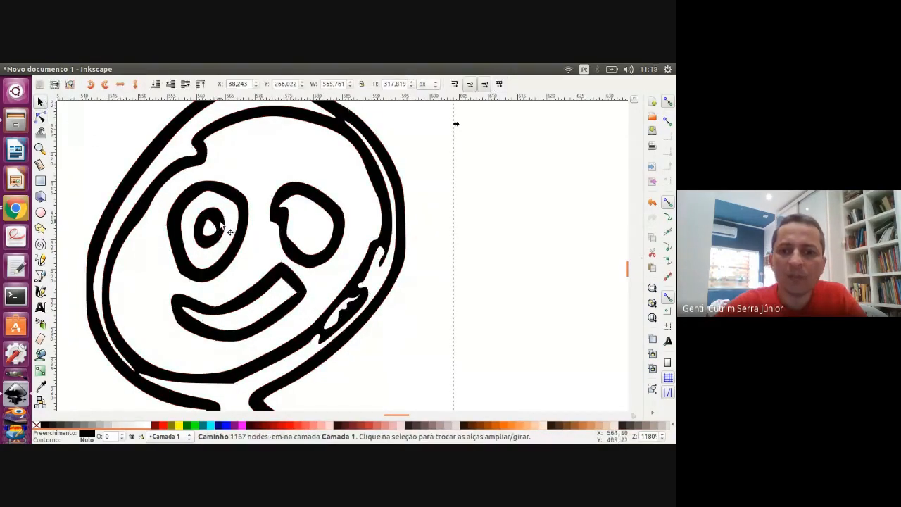
# Delete the nodes that form the pupil in the stick figure's left-hand eye and deselect the path.
pyautogui.click(40, 118)
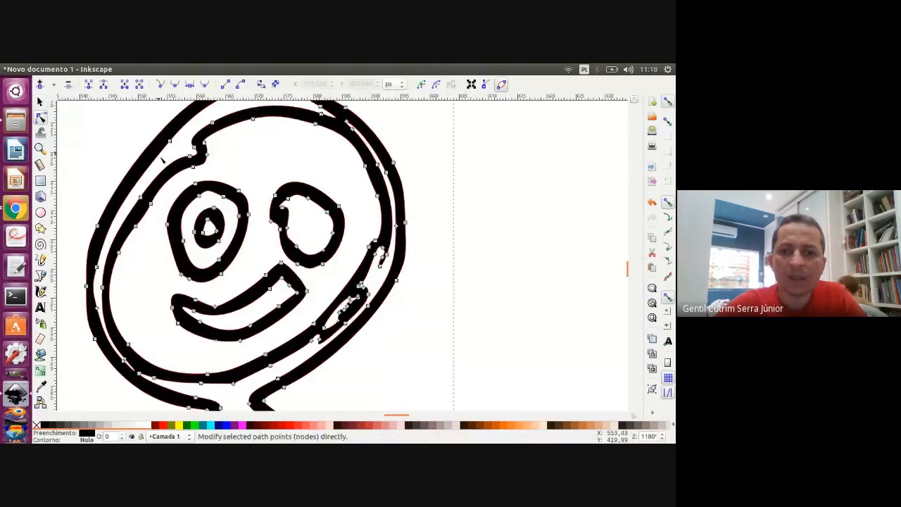
pyautogui.click(215, 232)
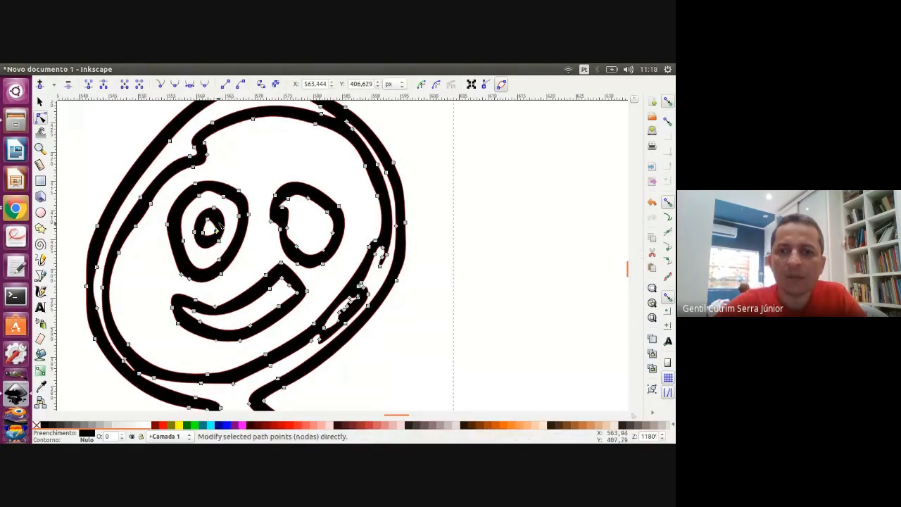
pyautogui.click(214, 208)
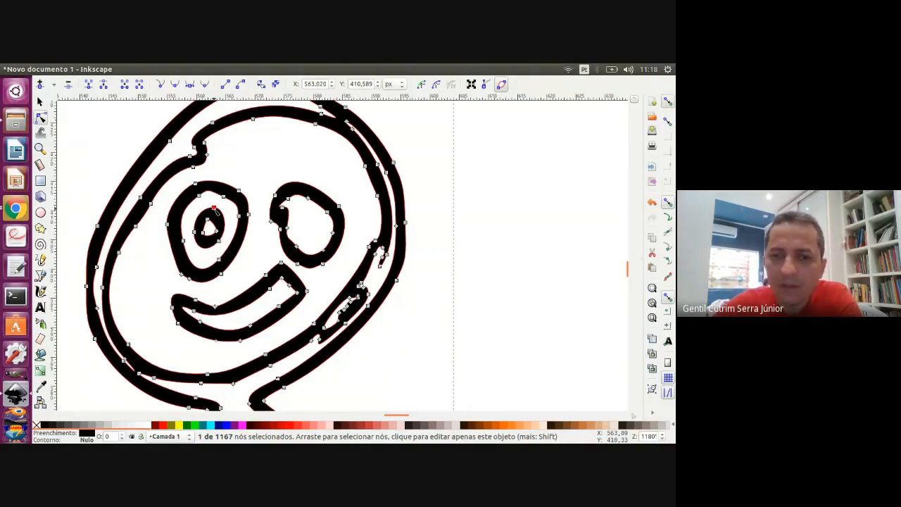
pyautogui.press('Escape')
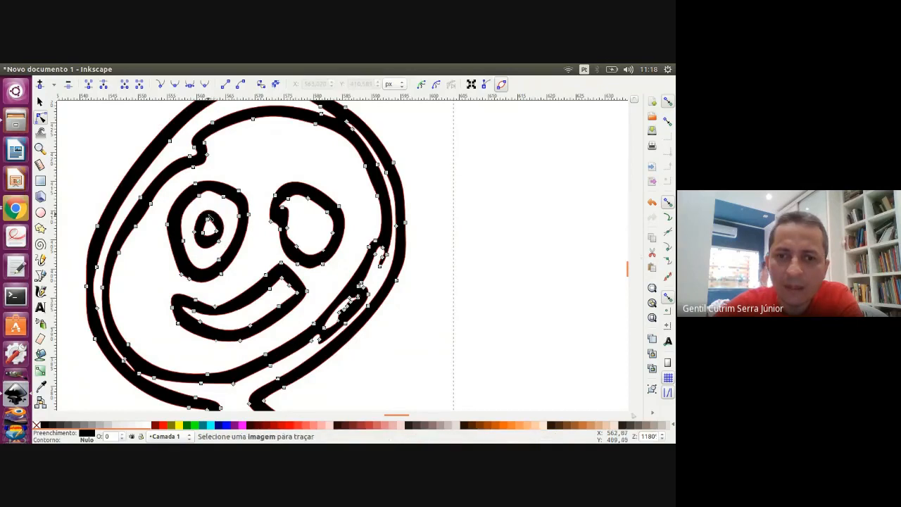
pyautogui.click(207, 221)
pyautogui.press('Escape')
pyautogui.click(217, 232)
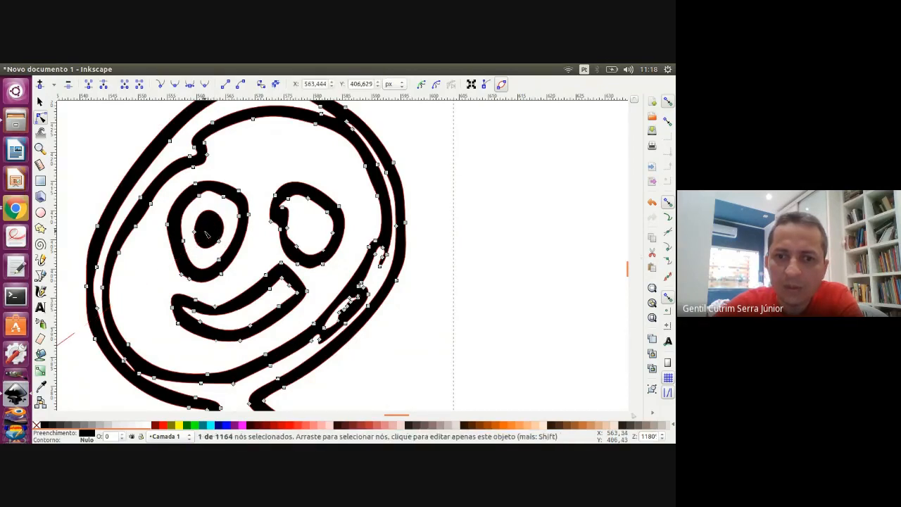
pyautogui.press('Delete')
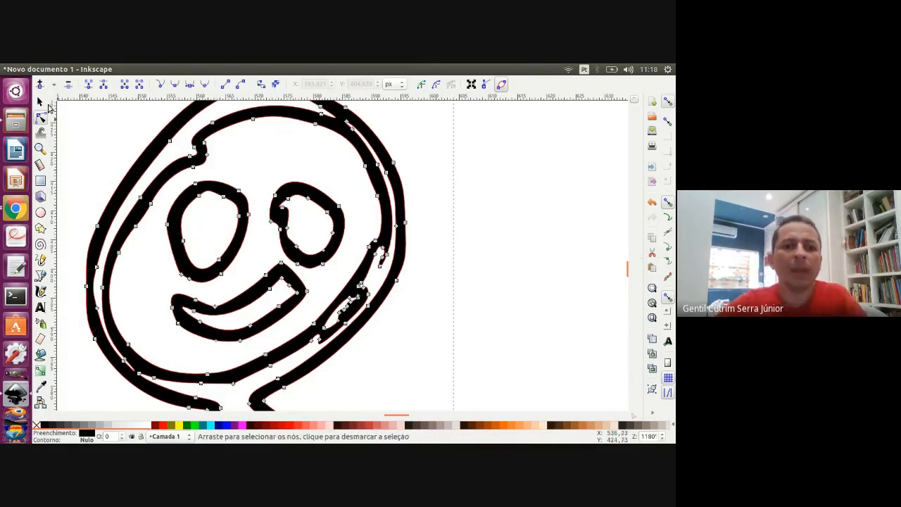
pyautogui.click(40, 102)
pyautogui.click(494, 249)
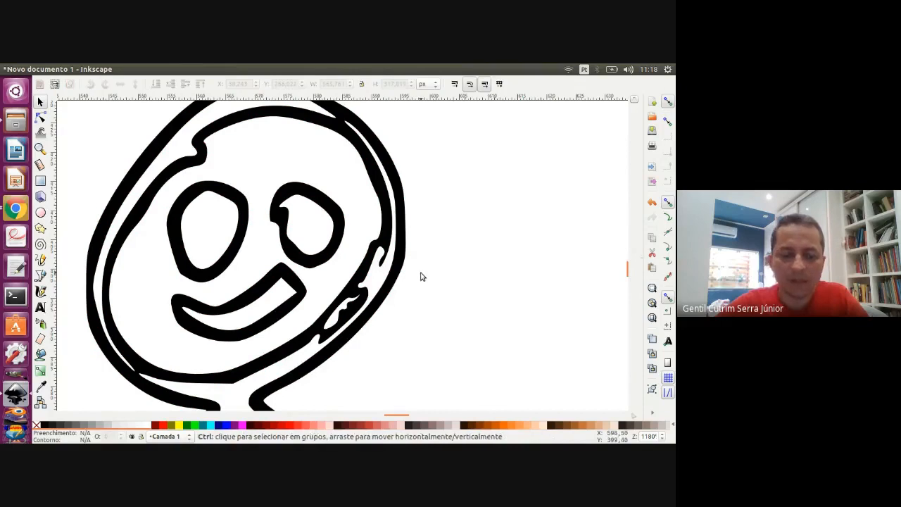
# Examine the edited face and its remaining nodes, and deselect the path.
pyautogui.scroll(-3, 420, 277)
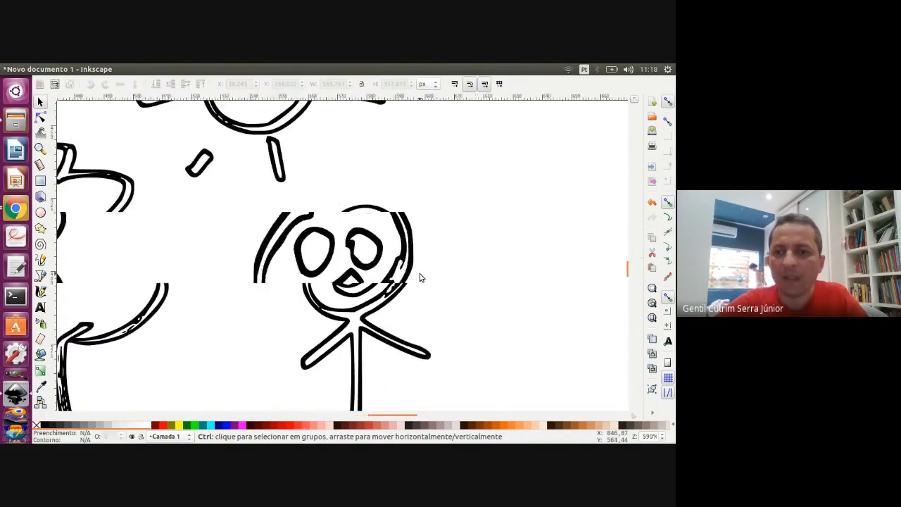
pyautogui.scroll(2, 420, 276)
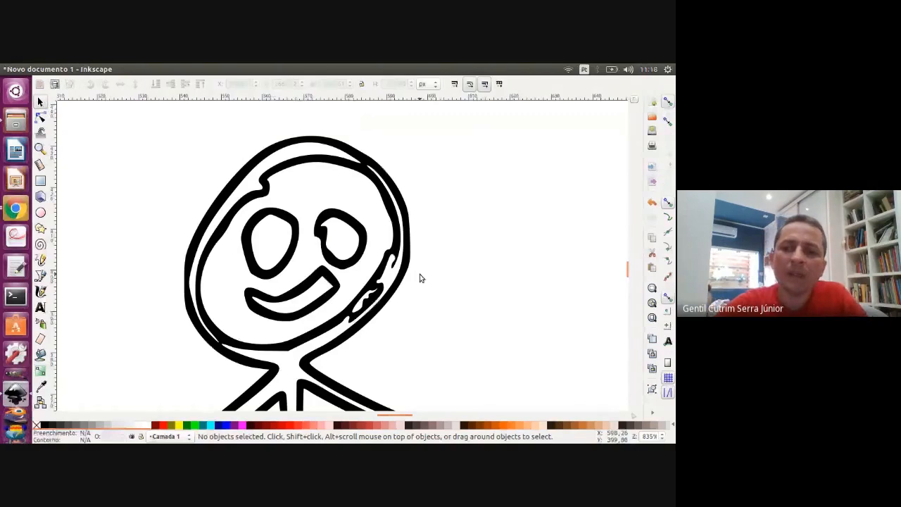
pyautogui.click(40, 117)
pyautogui.click(281, 171)
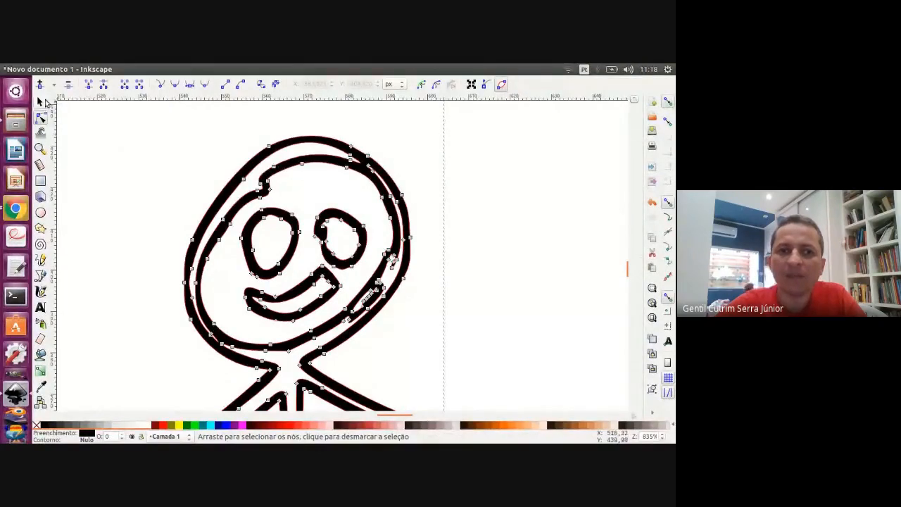
pyautogui.click(42, 101)
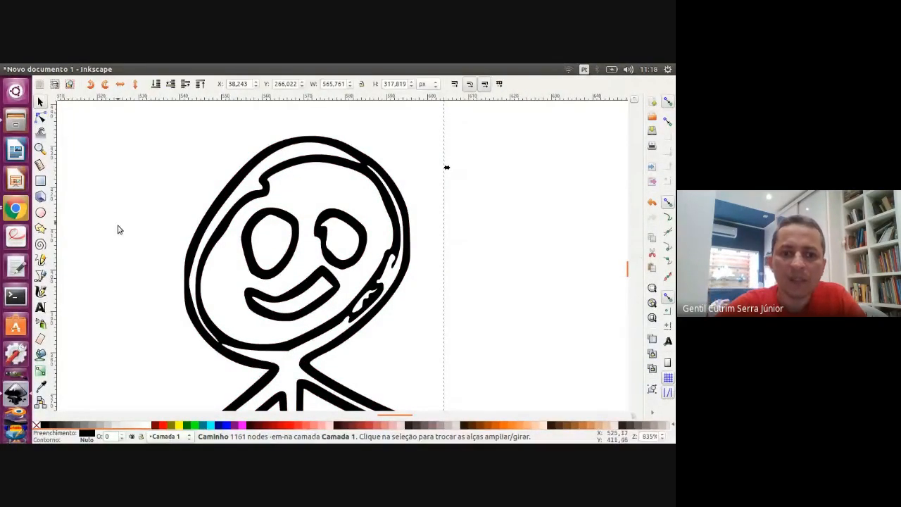
pyautogui.keyDown('ctrl'); pyautogui.scroll(-2, 124, 251); pyautogui.keyUp('ctrl')
pyautogui.keyDown('ctrl'); pyautogui.scroll(-2, 124, 251); pyautogui.keyUp('ctrl')
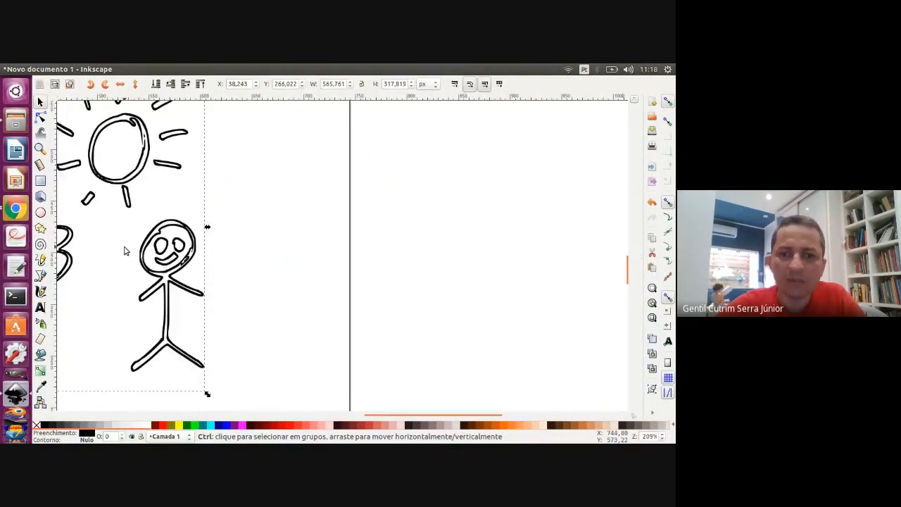
pyautogui.click(268, 245)
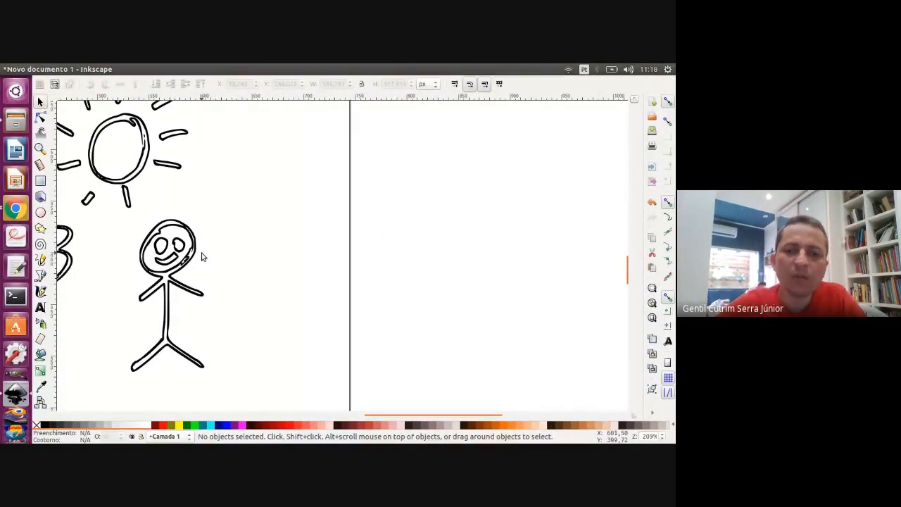
# Duplicate the traced drawing twice and stack the two copies beneath the original.
pyautogui.keyDown('ctrl'); pyautogui.scroll(-3, 201, 257); pyautogui.keyUp('ctrl')
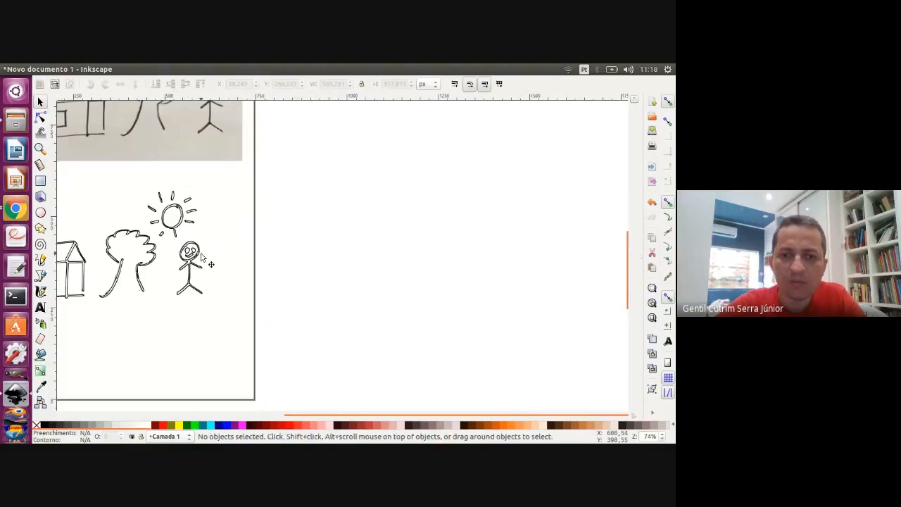
pyautogui.moveTo(268, 418); pyautogui.dragTo(196, 412)
pyautogui.click(41, 103)
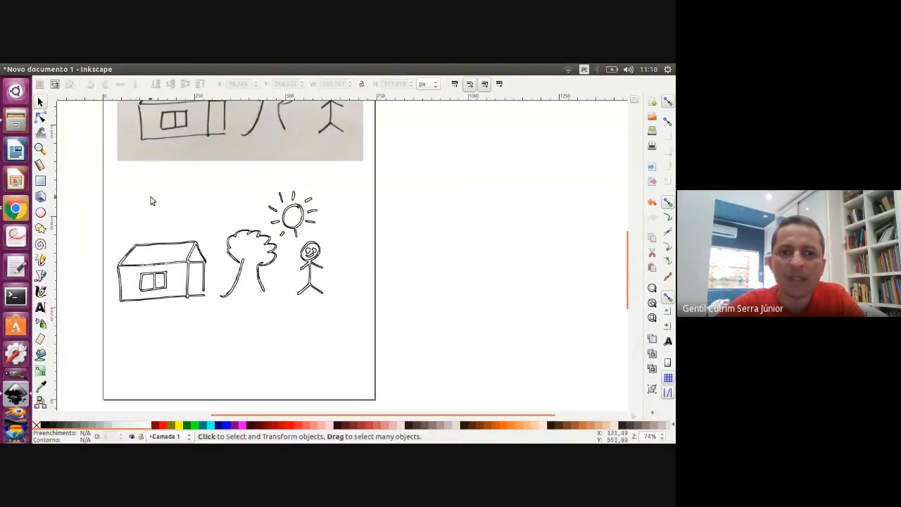
pyautogui.click(152, 244)
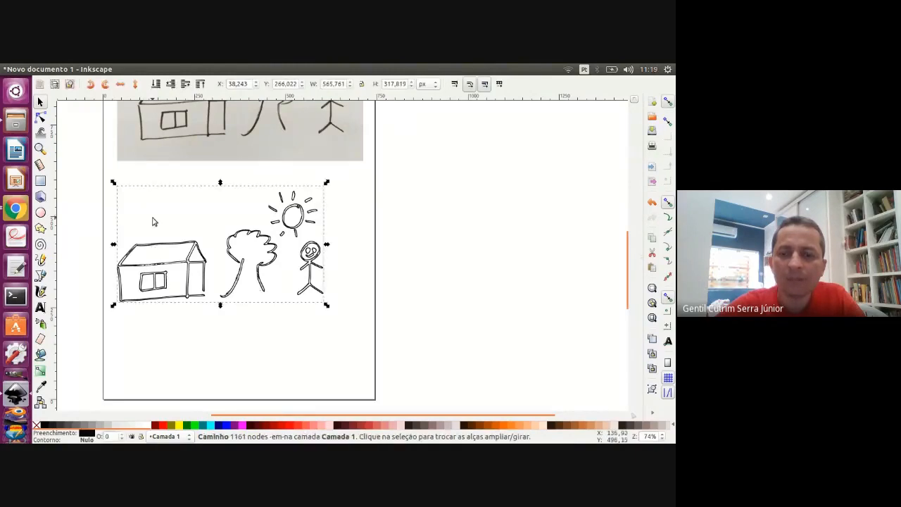
pyautogui.moveTo(200, 255)
pyautogui.mouseDown()
pyautogui.moveTo(426, 271)
pyautogui.moveTo(291, 352)
pyautogui.mouseUp()
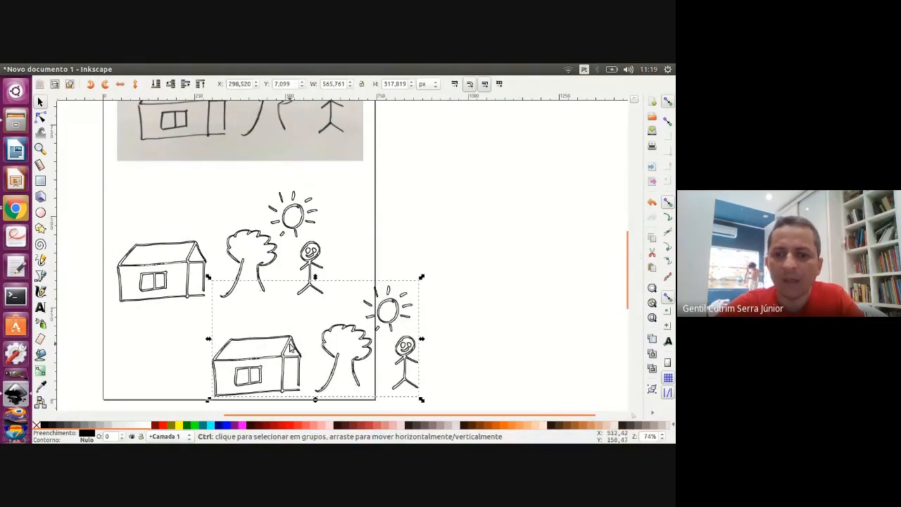
pyautogui.keyDown('ctrl'); pyautogui.scroll(-3, 290, 347); pyautogui.keyUp('ctrl')
pyautogui.scroll(-3, 333, 299)
pyautogui.moveTo(326, 289)
pyautogui.mouseDown()
pyautogui.moveTo(259, 299)
pyautogui.moveTo(282, 300)
pyautogui.moveTo(284, 329)
pyautogui.mouseUp()
pyautogui.hotkey('ctrl', 'd')
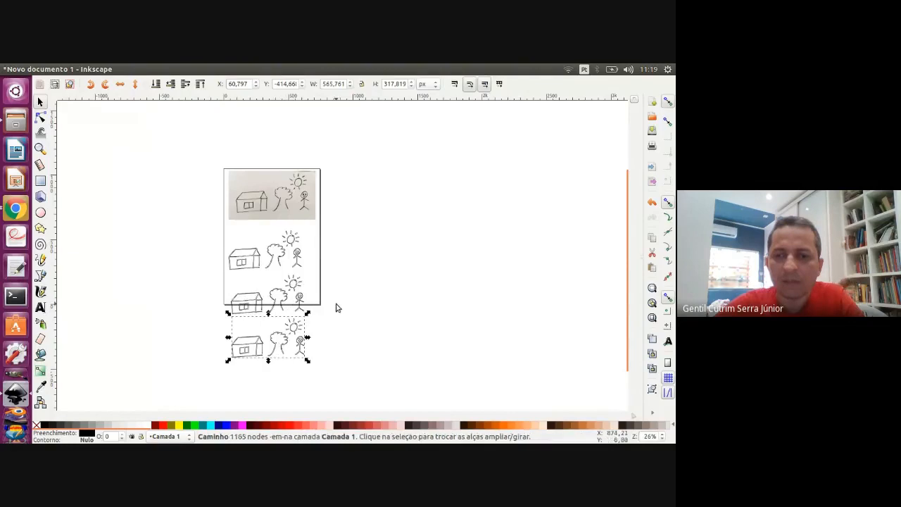
# Move nodes along the upper edge and foot of the topmost traced stick figure's right-hand leg to form a raised knee.
pyautogui.keyDown('ctrl'); pyautogui.scroll(3, 324, 274); pyautogui.keyUp('ctrl')
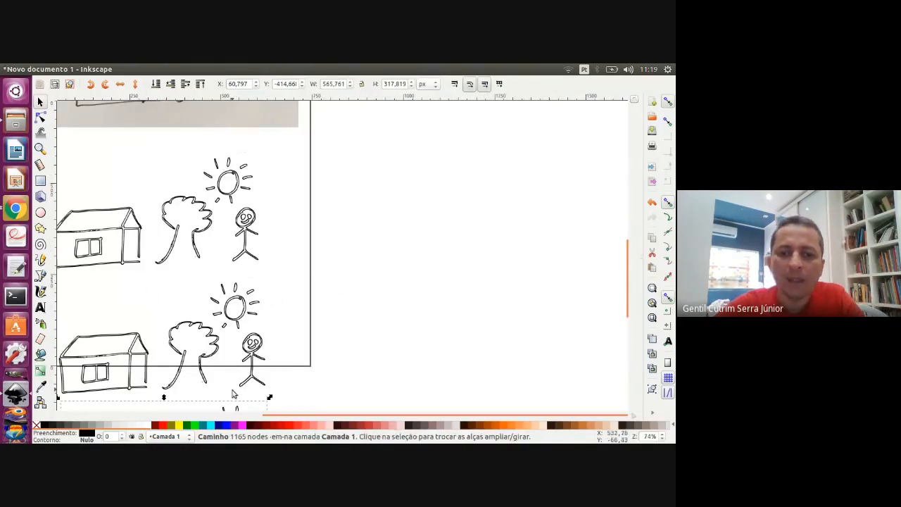
pyautogui.moveTo(243, 419); pyautogui.dragTo(227, 420)
pyautogui.keyDown('ctrl'); pyautogui.scroll(3, 295, 255); pyautogui.keyUp('ctrl')
pyautogui.keyDown('ctrl'); pyautogui.scroll(-2, 294, 254); pyautogui.keyUp('ctrl')
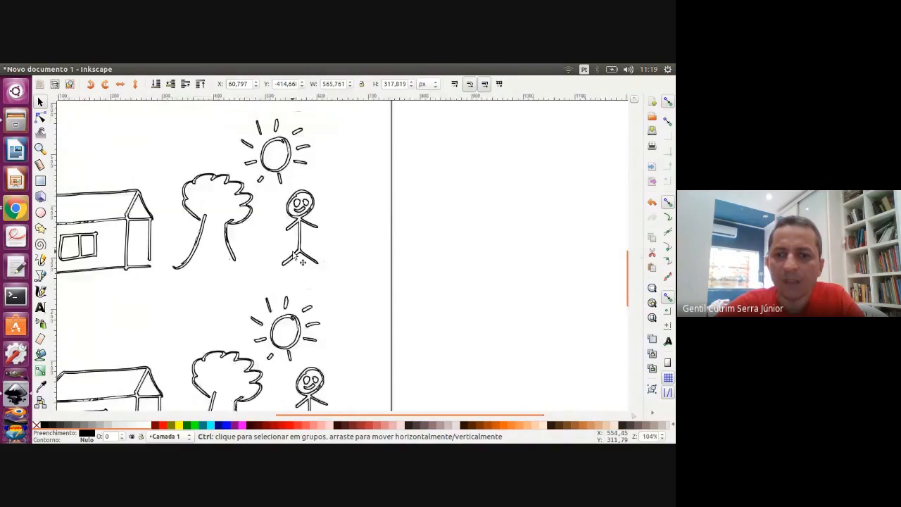
pyautogui.keyDown('ctrl'); pyautogui.scroll(4, 296, 254); pyautogui.keyUp('ctrl')
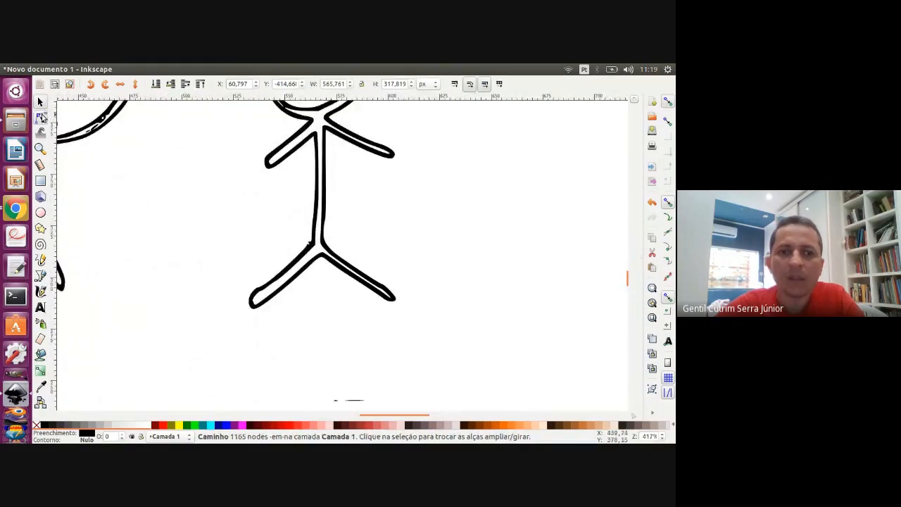
pyautogui.click(41, 117)
pyautogui.click(285, 274)
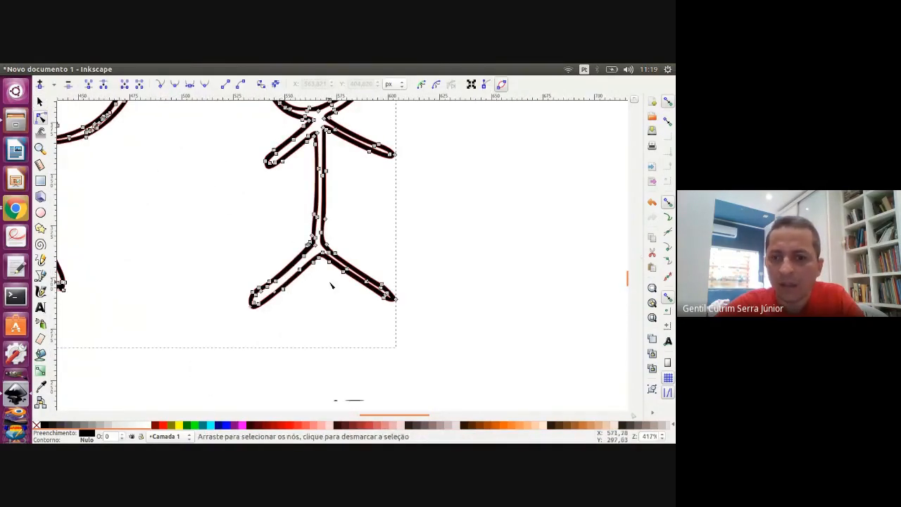
pyautogui.moveTo(380, 288); pyautogui.dragTo(389, 247)
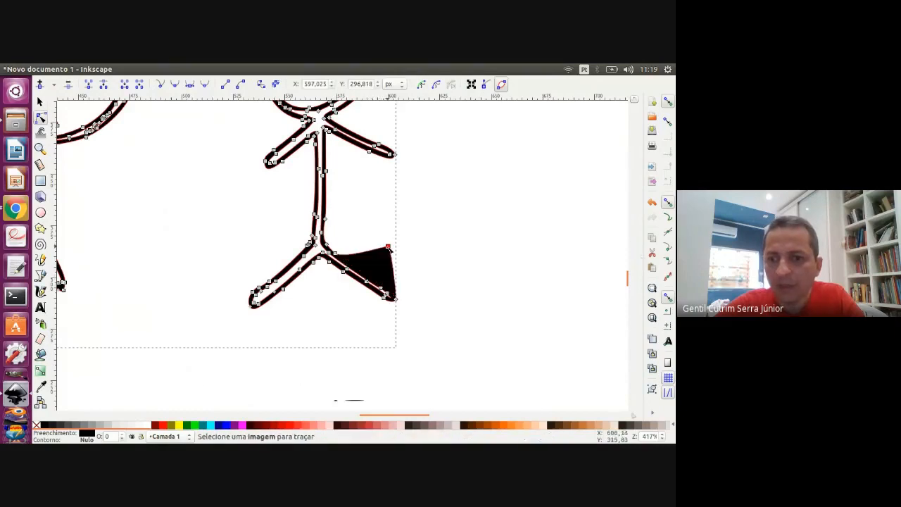
pyautogui.hotkey('ctrl', 'z')
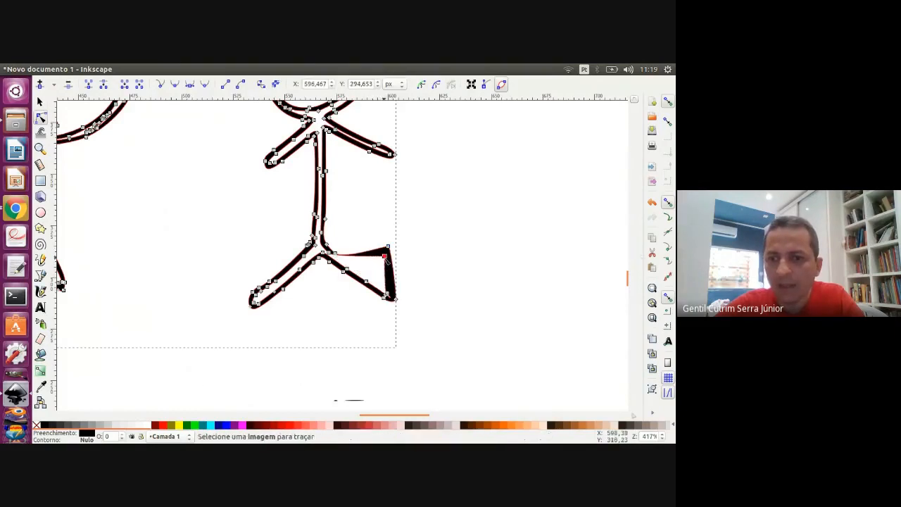
pyautogui.moveTo(365, 266); pyautogui.dragTo(380, 252)
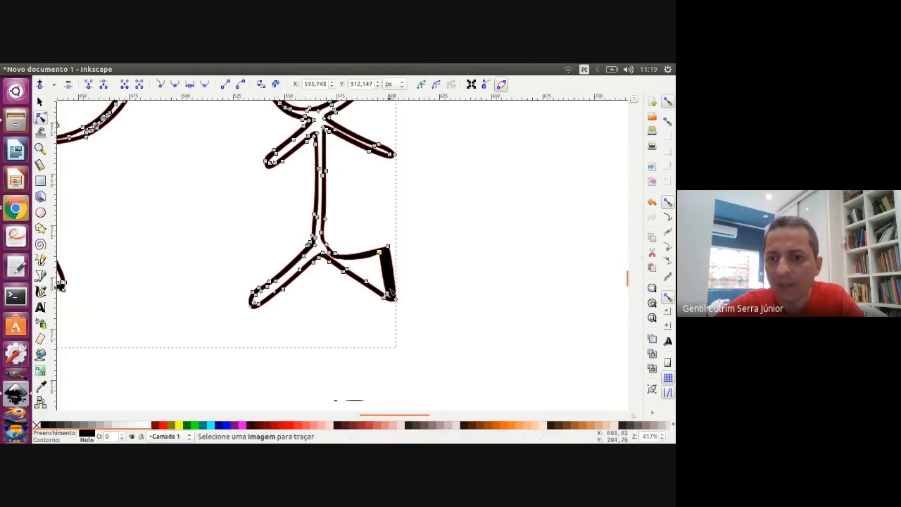
pyautogui.moveTo(387, 294); pyautogui.dragTo(386, 268)
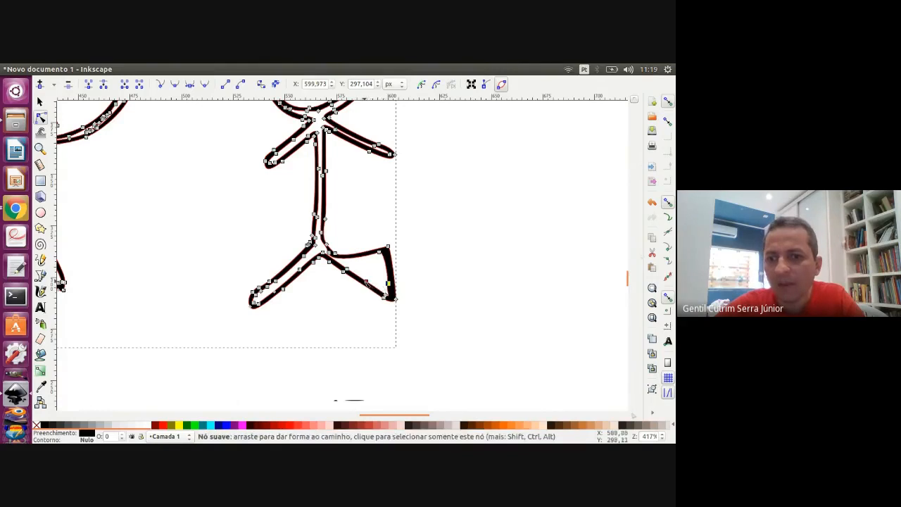
# Reshape the underside and inner contour of the stick figure's right-hand leg to follow the bent knee by moving their nodes.
pyautogui.moveTo(378, 290); pyautogui.dragTo(376, 261)
pyautogui.moveTo(373, 294); pyautogui.dragTo(350, 271)
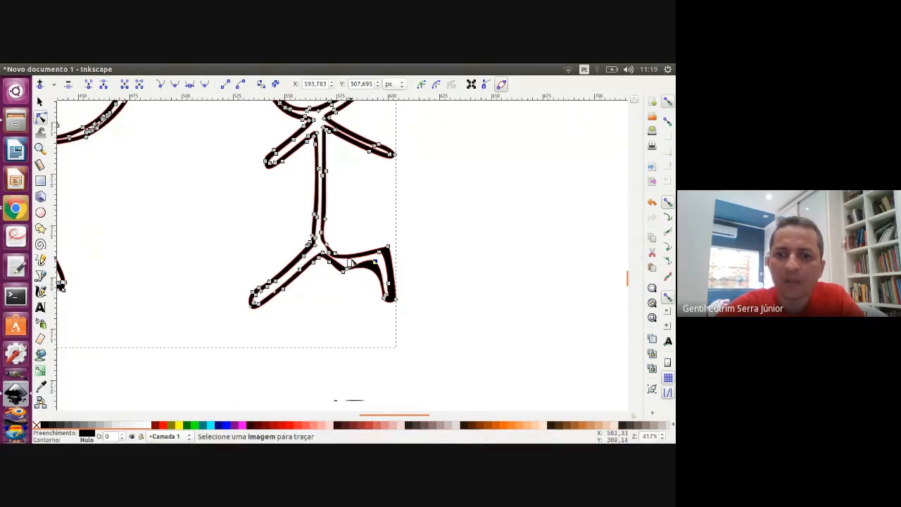
pyautogui.moveTo(347, 271); pyautogui.dragTo(348, 263)
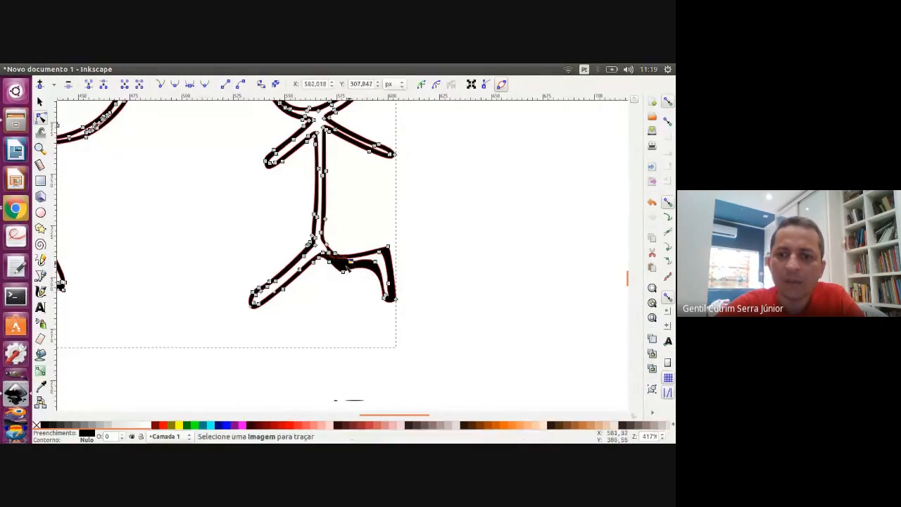
pyautogui.scroll(2, 343, 266)
pyautogui.moveTo(343, 263); pyautogui.dragTo(322, 236)
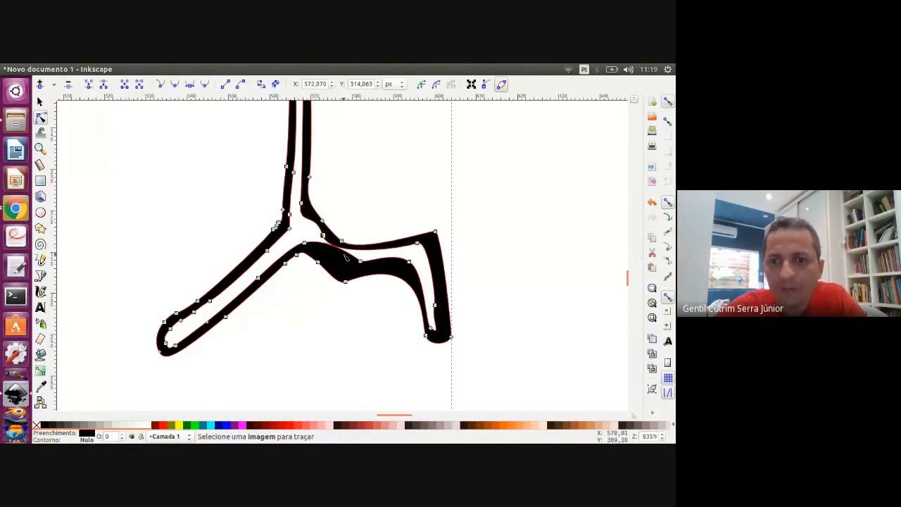
# Adjust the nodes between the hip and thigh to even out the bent leg's outline, and deselect the path.
pyautogui.click(342, 261)
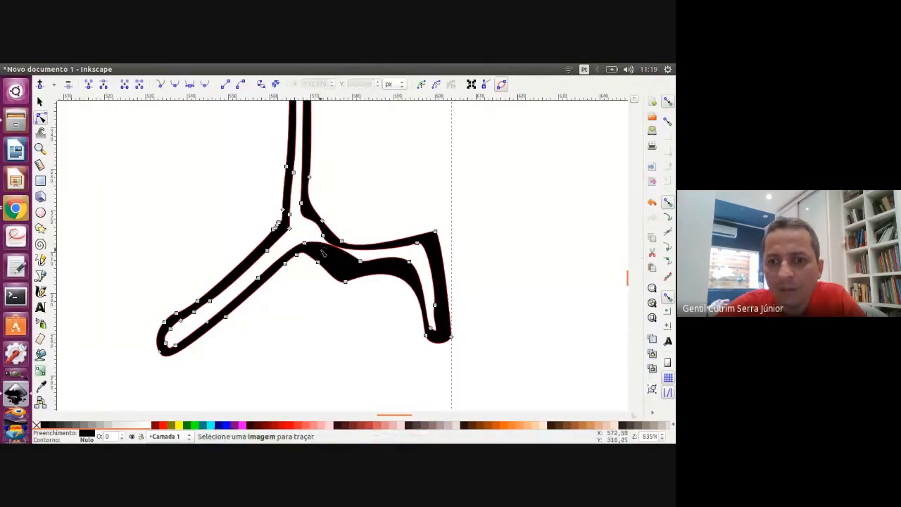
pyautogui.click(316, 252)
pyautogui.click(323, 254)
pyautogui.click(331, 251)
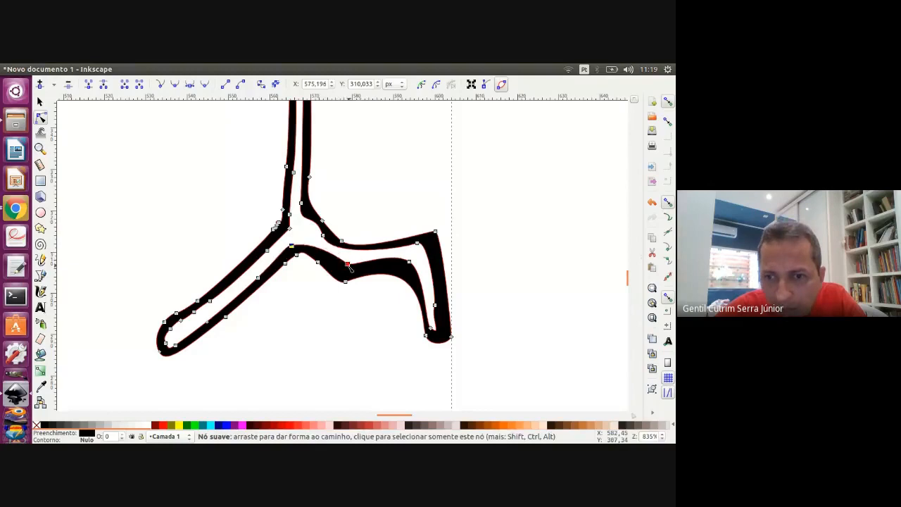
pyautogui.moveTo(353, 265); pyautogui.dragTo(349, 273)
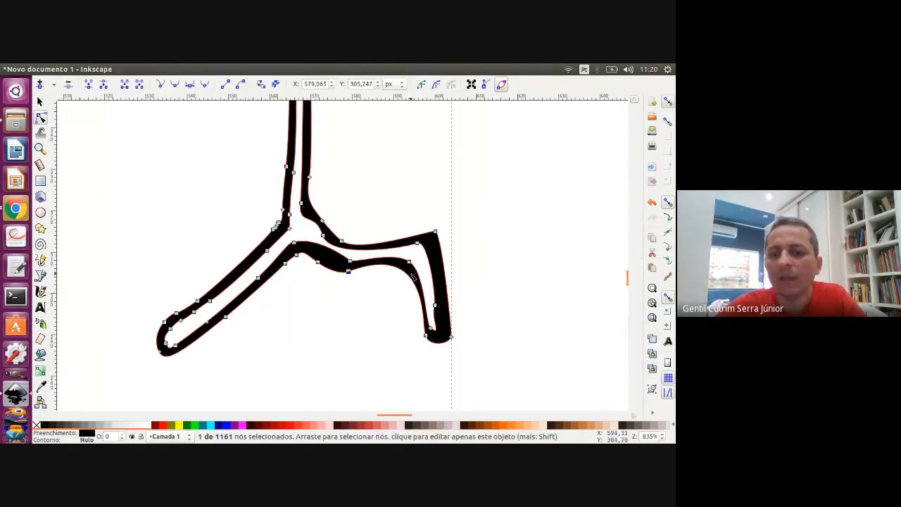
pyautogui.scroll(-5, 376, 273)
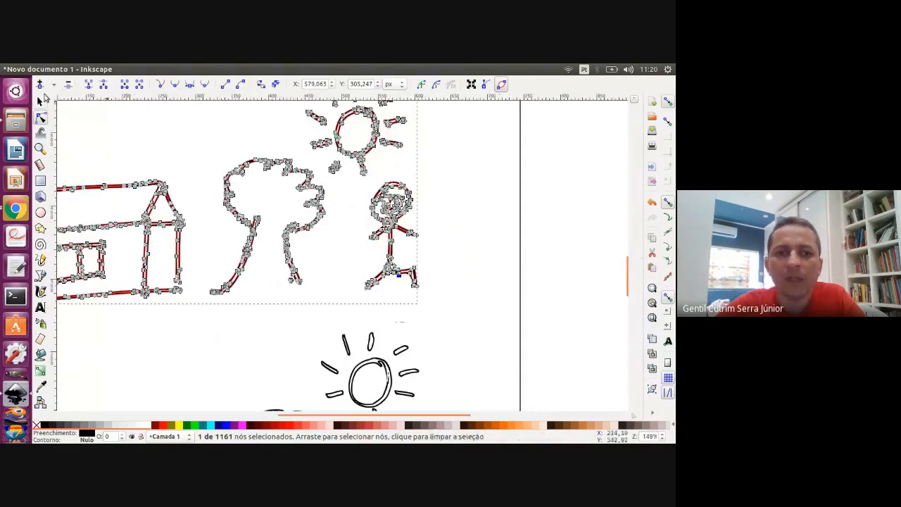
pyautogui.press('s')
pyautogui.click(450, 269)
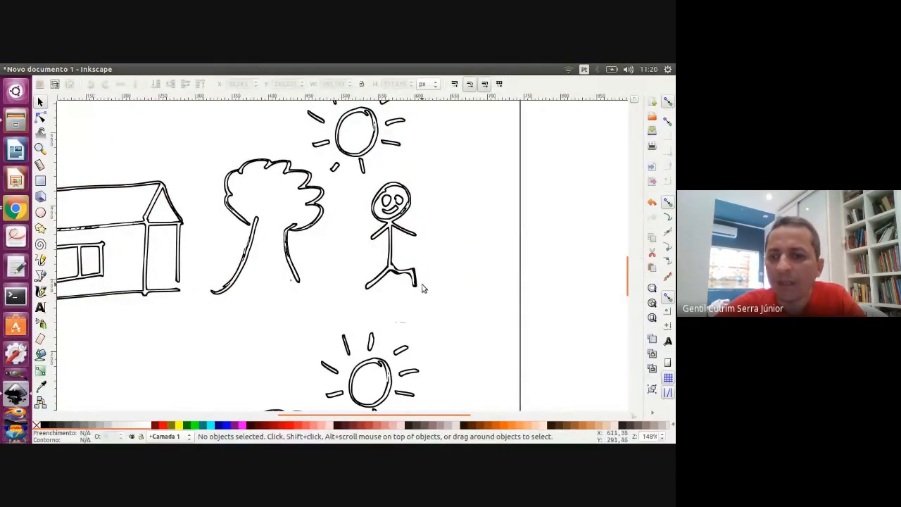
pyautogui.scroll(-1, 422, 288)
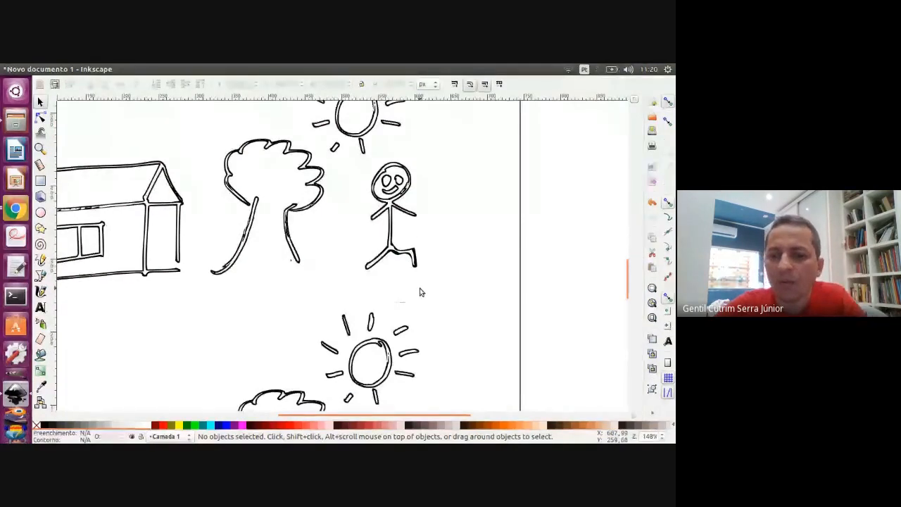
pyautogui.scroll(-4, 420, 290)
pyautogui.scroll(-2, 420, 289)
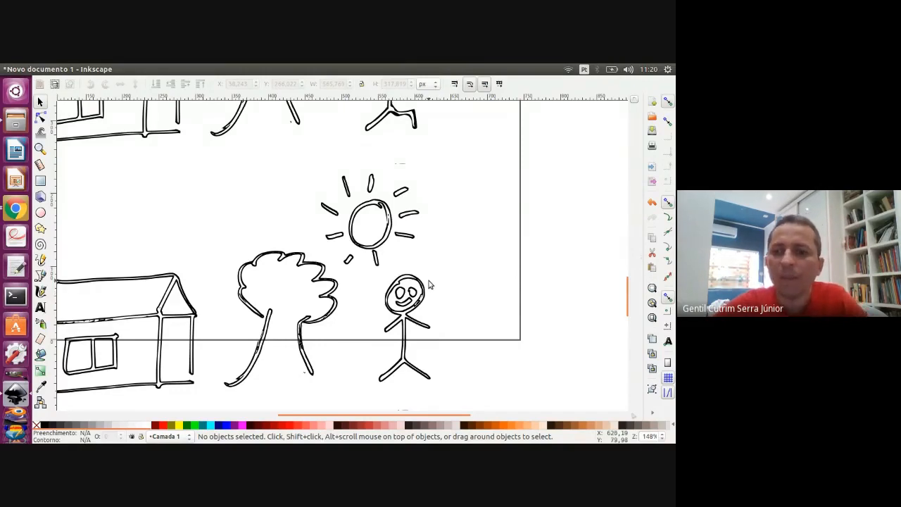
pyautogui.scroll(5, 429, 285)
pyautogui.scroll(-2, 429, 285)
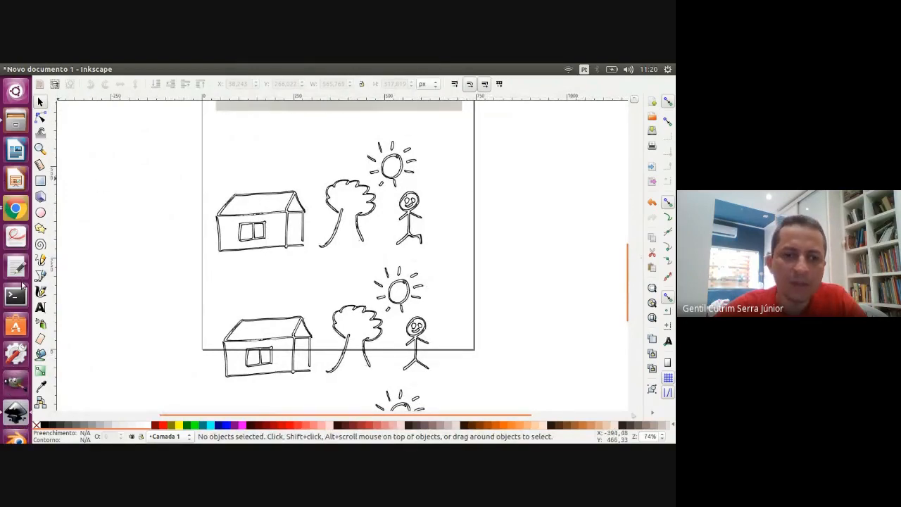
# Switch to the Google Meet call in Chrome, admit the waiting participant and return to Inkscape.
pyautogui.click(16, 211)
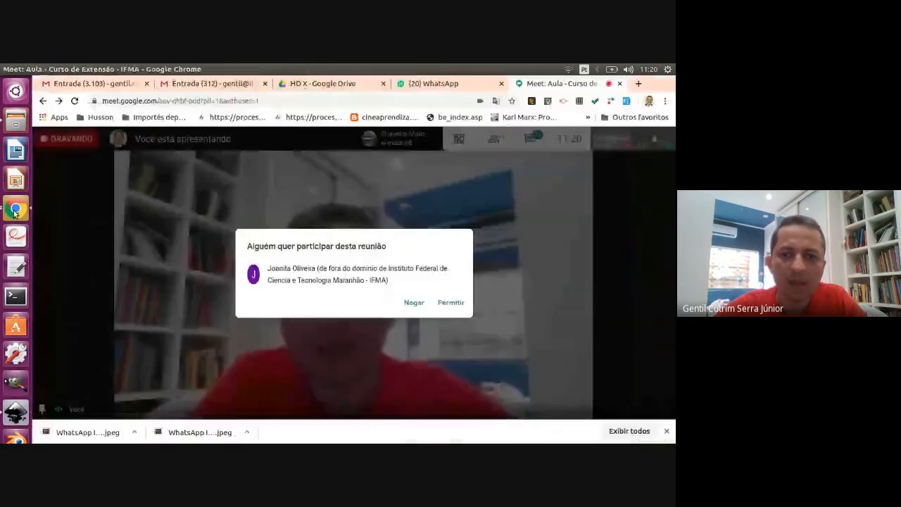
pyautogui.click(451, 302)
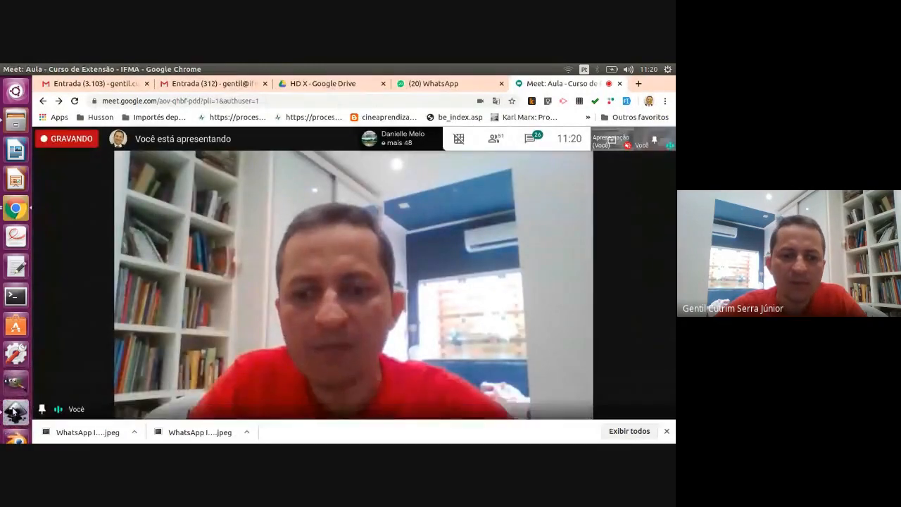
pyautogui.click(14, 411)
# Move the edited drawing toward the page's left edge and draw a blue rectangle about 751 by 367 px beside it.
pyautogui.click(41, 100)
pyautogui.moveTo(312, 222)
pyautogui.mouseDown()
pyautogui.moveTo(342, 327)
pyautogui.moveTo(298, 334)
pyautogui.moveTo(298, 198)
pyautogui.moveTo(285, 206)
pyautogui.mouseUp()
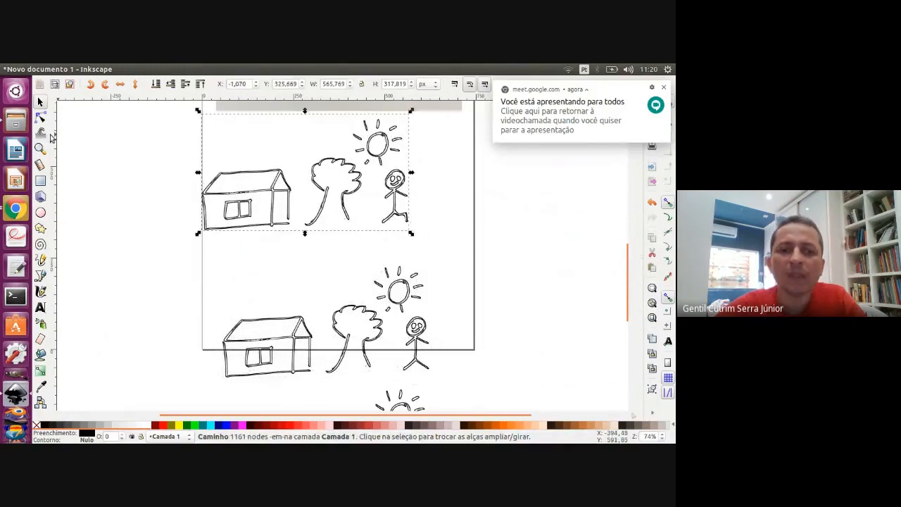
pyautogui.click(41, 181)
pyautogui.moveTo(432, 154); pyautogui.dragTo(605, 287)
pyautogui.keyDown('ctrl'); pyautogui.scroll(-1, 613, 286); pyautogui.keyUp('ctrl')
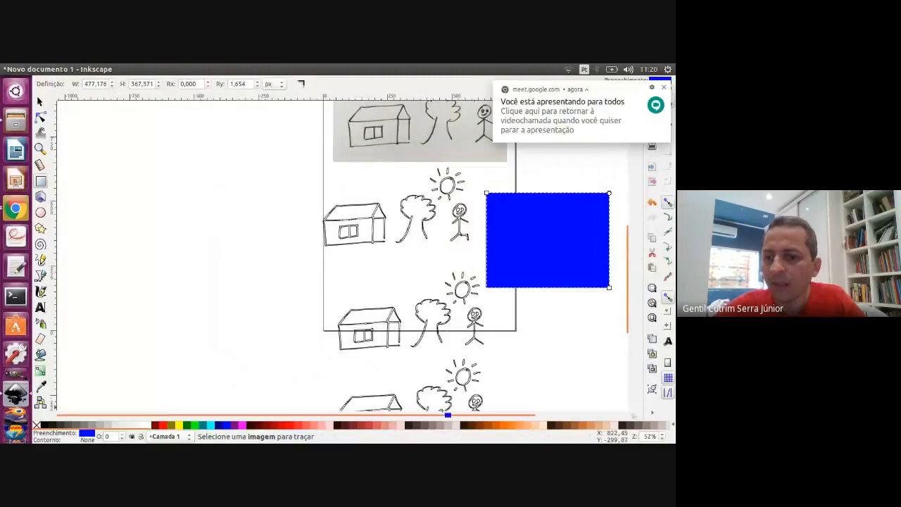
pyautogui.moveTo(446, 417); pyautogui.dragTo(598, 432)
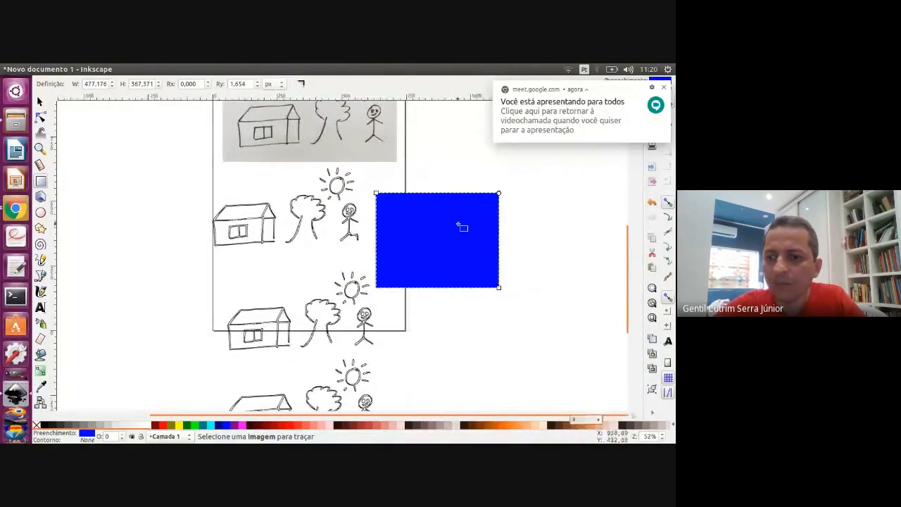
pyautogui.press('s')
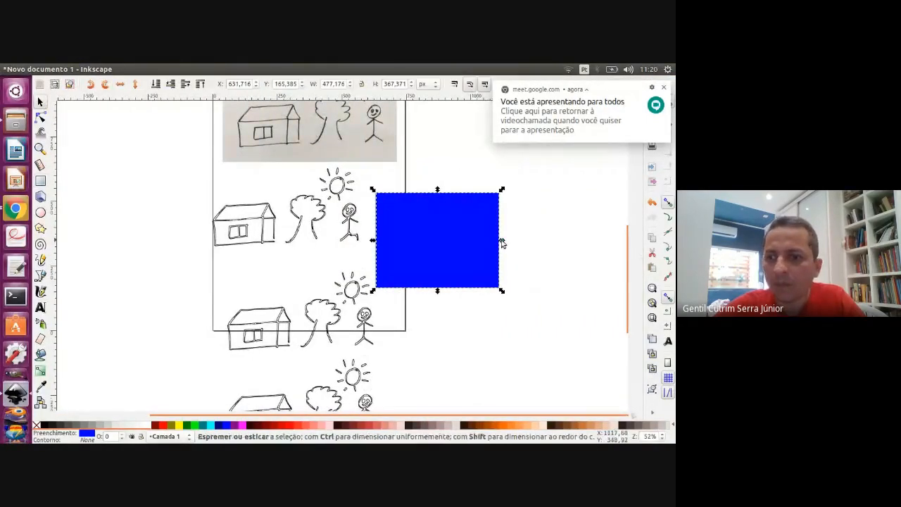
pyautogui.moveTo(500, 240); pyautogui.dragTo(571, 241)
# Place the edited drawing inside the blue rectangle, stacked in front of it, and fill the drawing with white.
pyautogui.moveTo(326, 219)
pyautogui.mouseDown()
pyautogui.moveTo(478, 247)
pyautogui.moveTo(421, 226)
pyautogui.mouseUp()
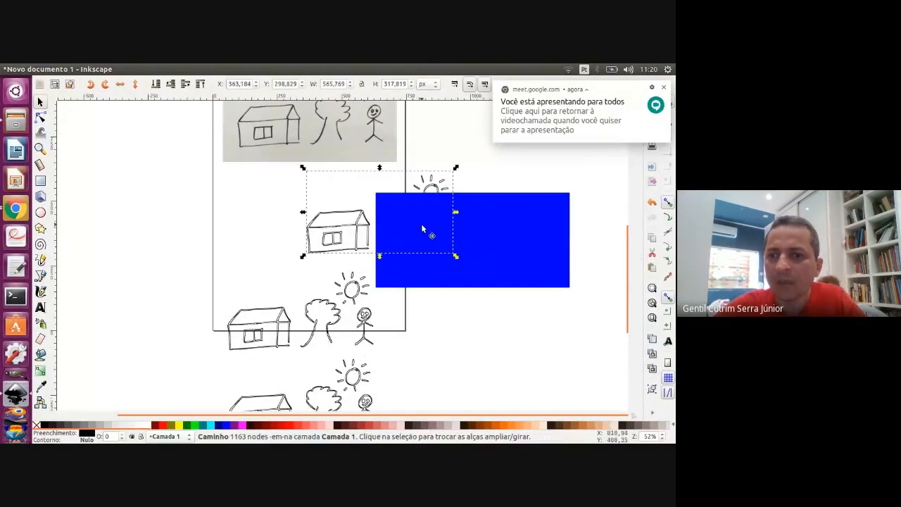
pyautogui.click(490, 211)
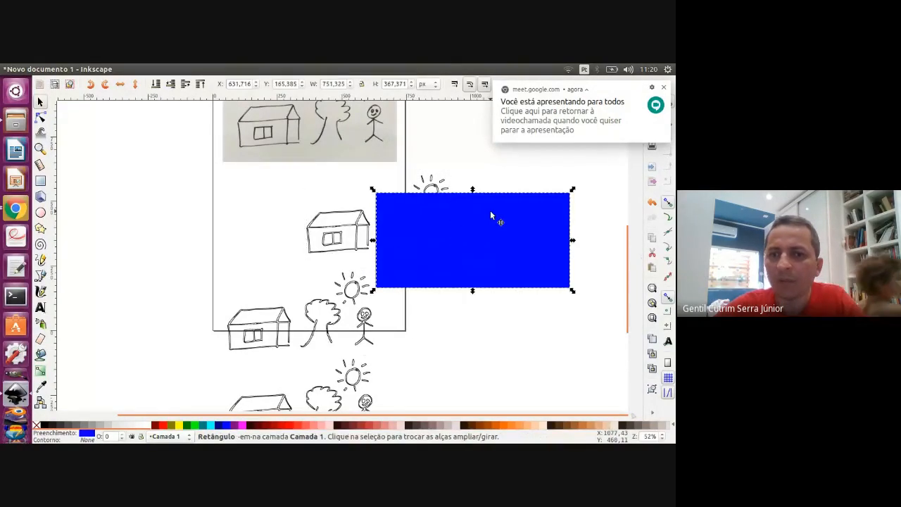
pyautogui.keyDown('alt'); pyautogui.click(390, 233); pyautogui.keyUp('alt')
pyautogui.moveTo(391, 230); pyautogui.dragTo(463, 244)
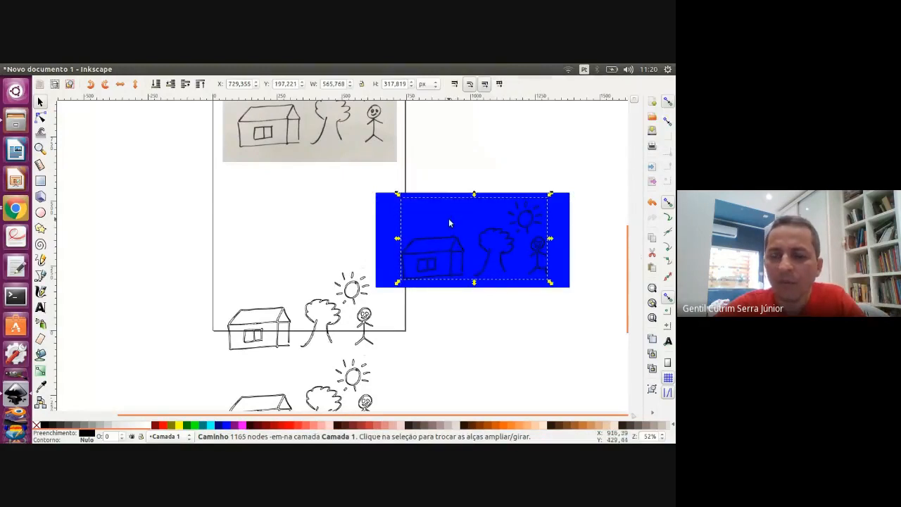
pyautogui.click(149, 426)
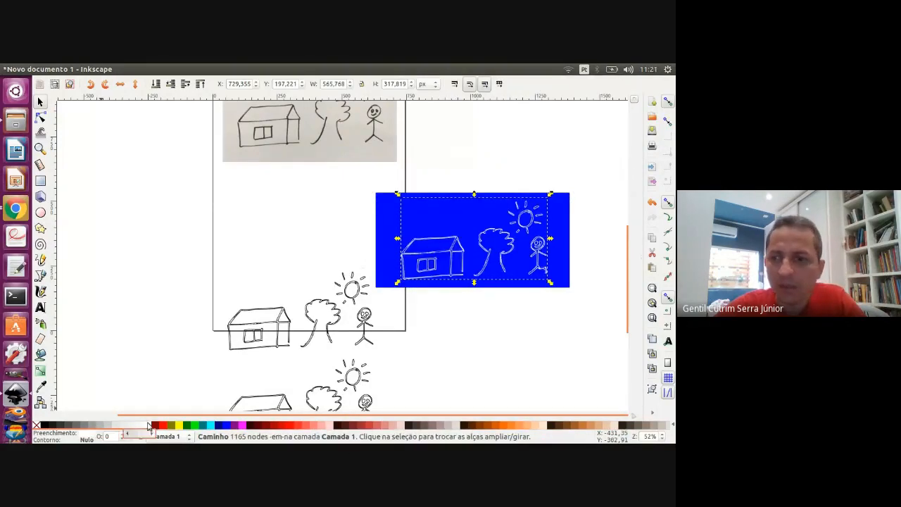
pyautogui.click(529, 331)
pyautogui.keyDown('ctrl'); pyautogui.scroll(2, 536, 256); pyautogui.keyUp('ctrl')
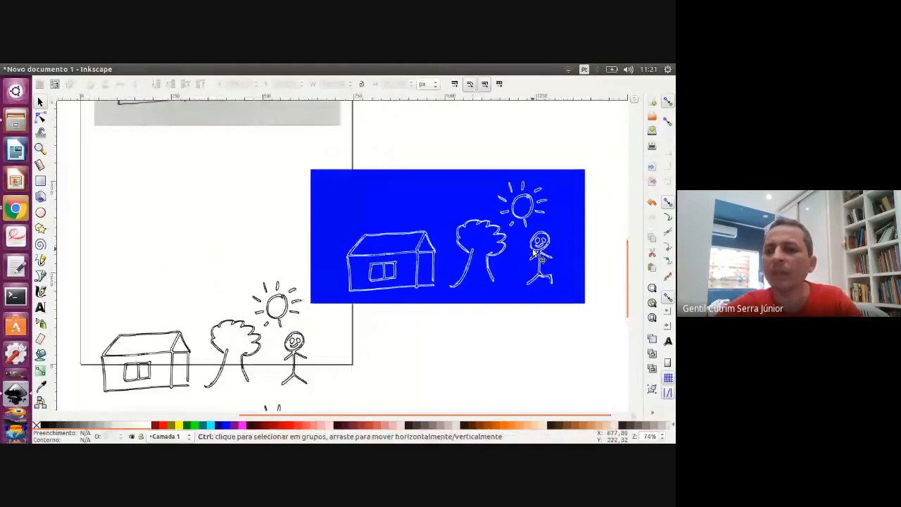
# Divide the blue rectangle with the white drawing using the Division path operation.
pyautogui.click(395, 252)
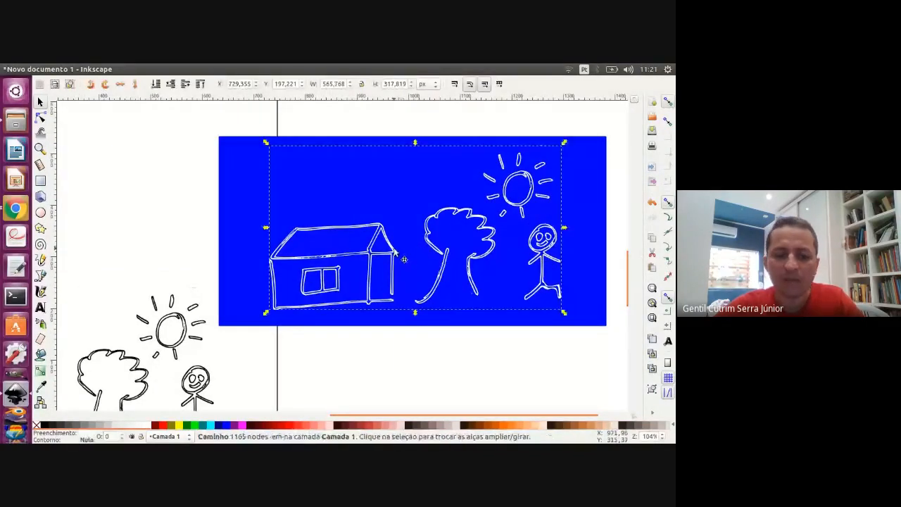
pyautogui.keyDown('shift'); pyautogui.click(250, 185); pyautogui.keyUp('shift')
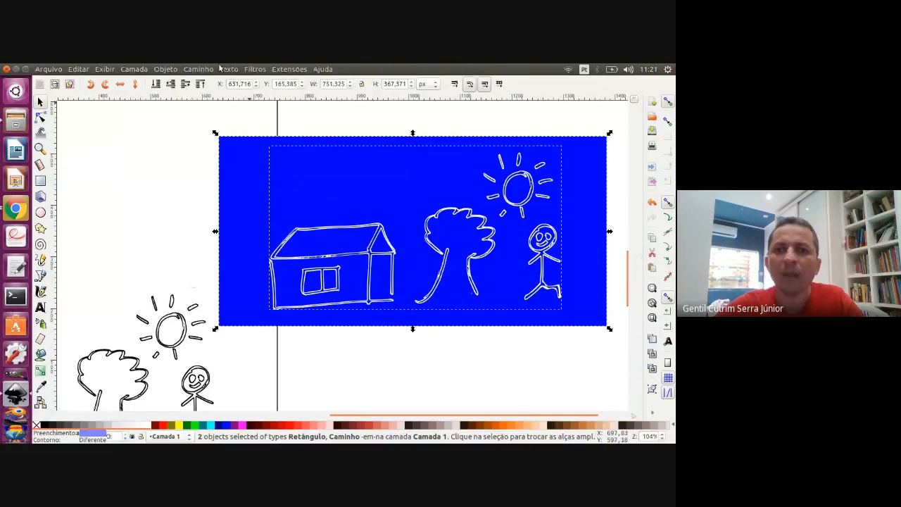
pyautogui.click(200, 68)
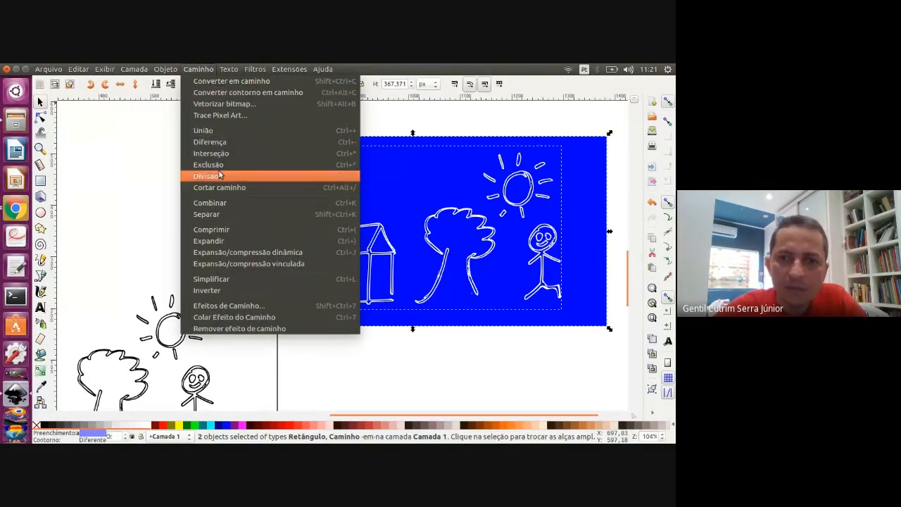
pyautogui.click(220, 175)
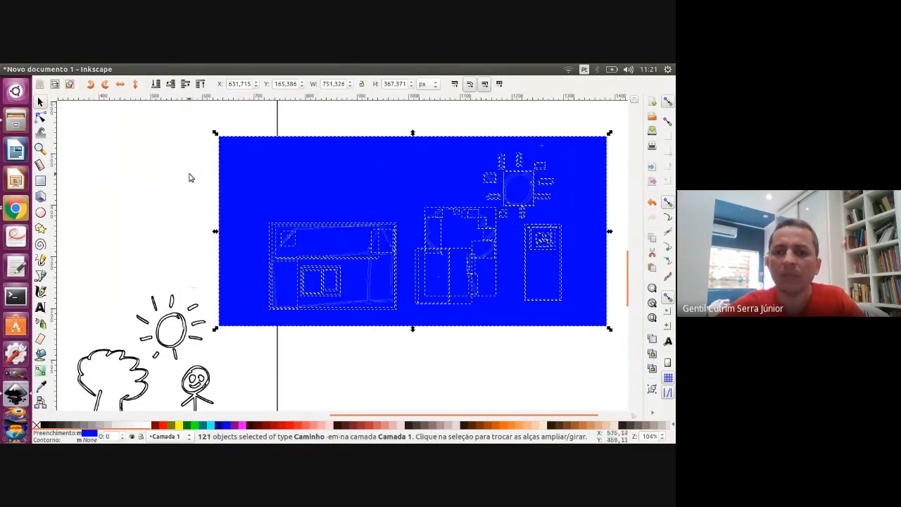
# Deselect the divided pieces and move the blue background piece down and to the right, clear of the remaining pieces.
pyautogui.click(188, 178)
pyautogui.scroll(-2, 189, 177)
pyautogui.moveTo(227, 185); pyautogui.dragTo(392, 280)
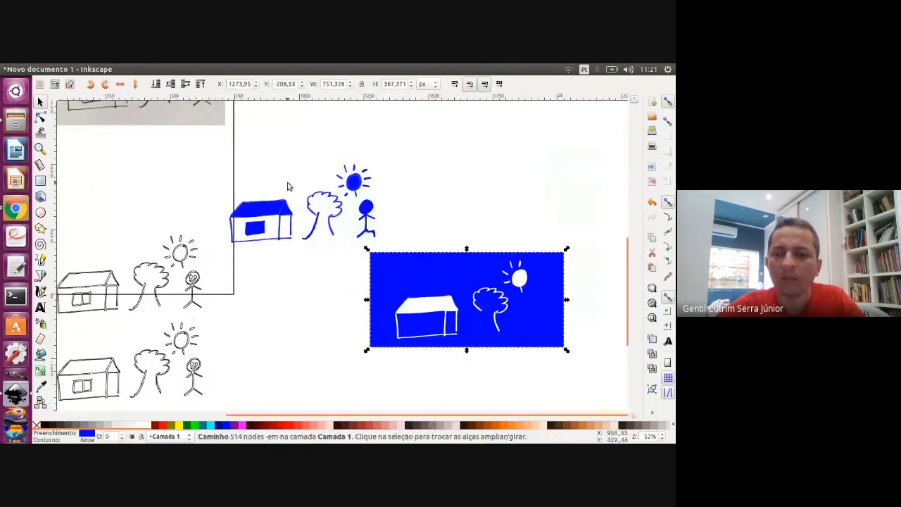
# Fill the house of the divided drawing with magenta and the stick figure with dark green.
pyautogui.scroll(2, 287, 186)
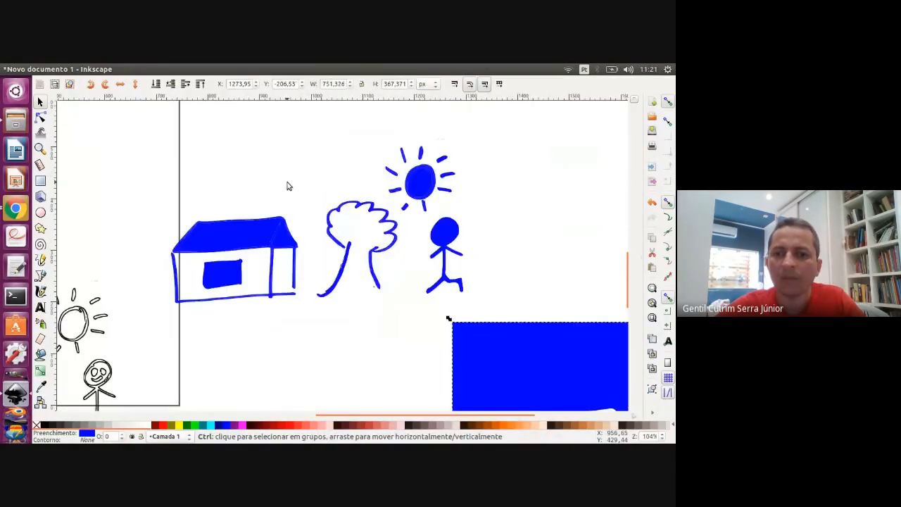
pyautogui.click(265, 229)
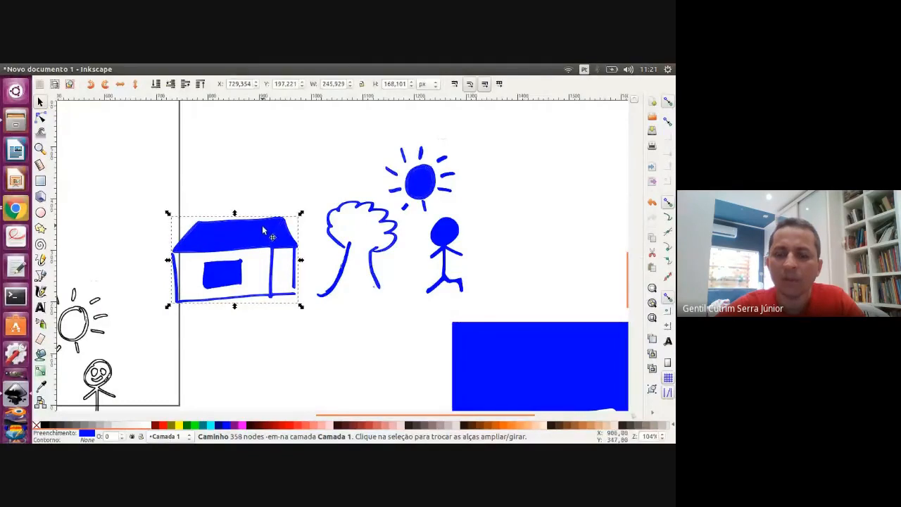
pyautogui.click(242, 425)
pyautogui.click(318, 311)
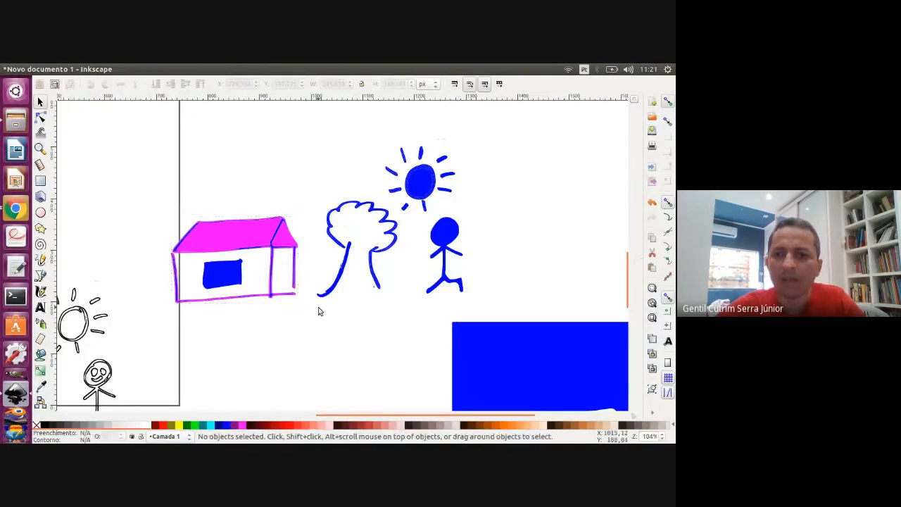
pyautogui.click(456, 232)
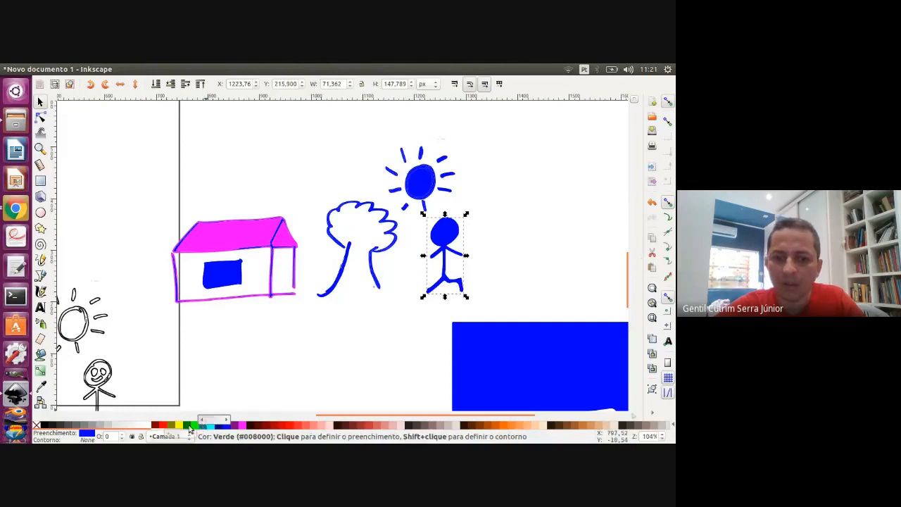
pyautogui.click(187, 424)
# Fill the sun's disc and all its rays with yellow, including the ray missed by the group fill.
pyautogui.click(420, 181)
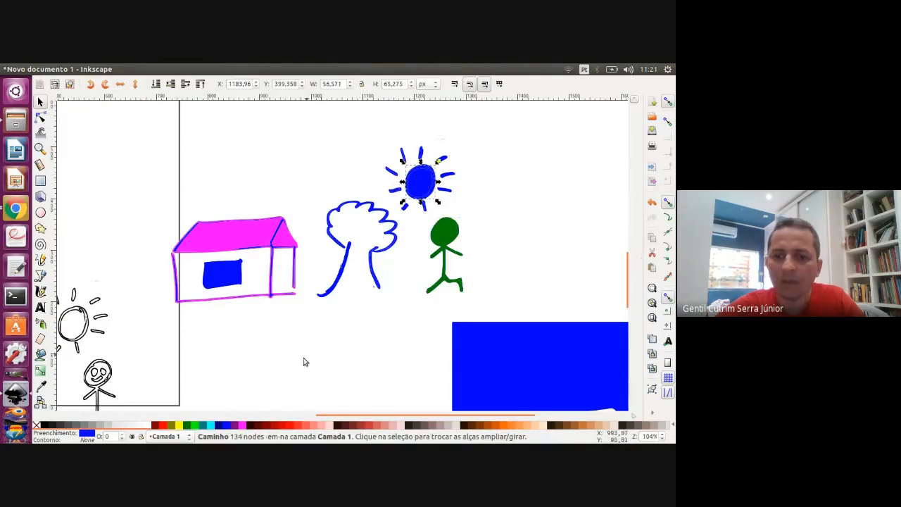
pyautogui.click(182, 425)
pyautogui.click(346, 316)
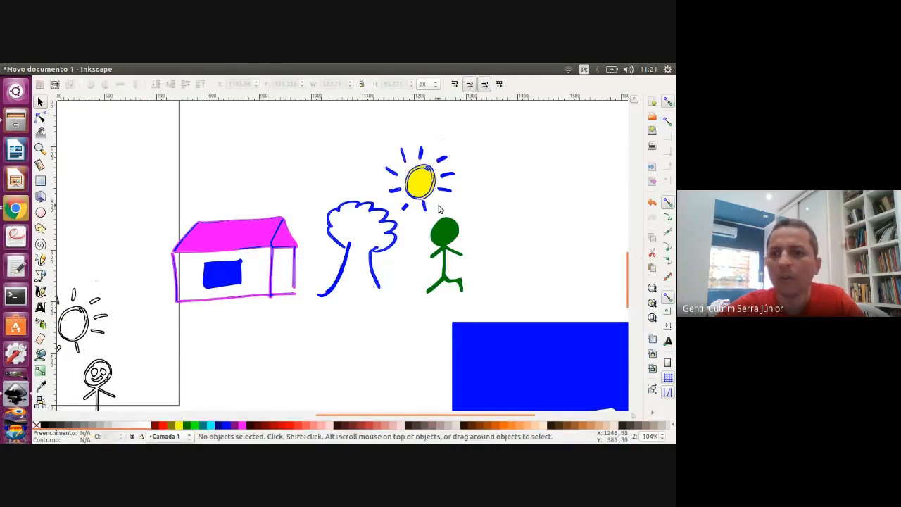
pyautogui.moveTo(387, 137); pyautogui.dragTo(463, 222)
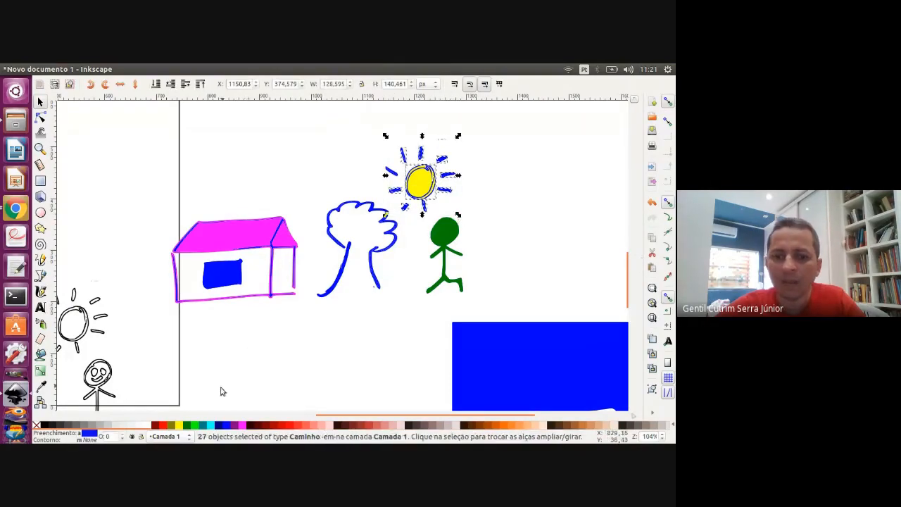
pyautogui.keyDown('shift'); pyautogui.click(183, 424); pyautogui.keyUp('shift')
pyautogui.press('Escape')
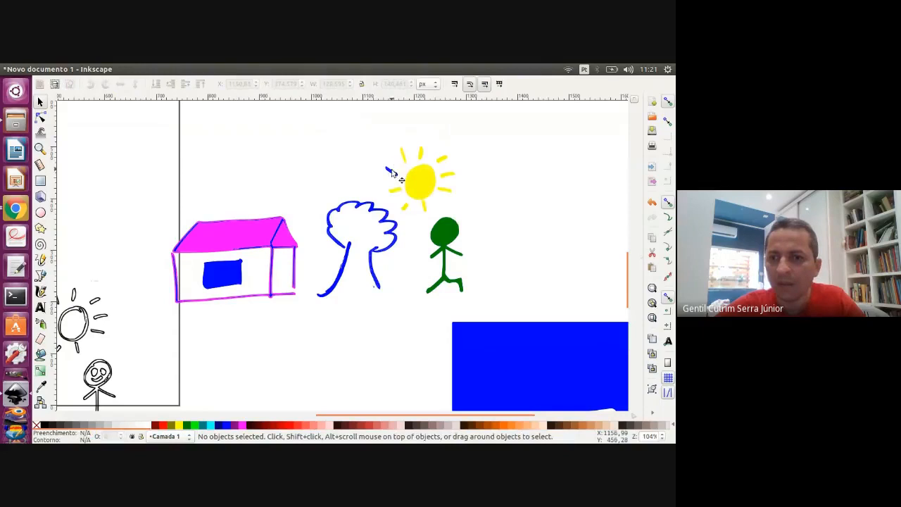
pyautogui.click(393, 168)
pyautogui.click(182, 425)
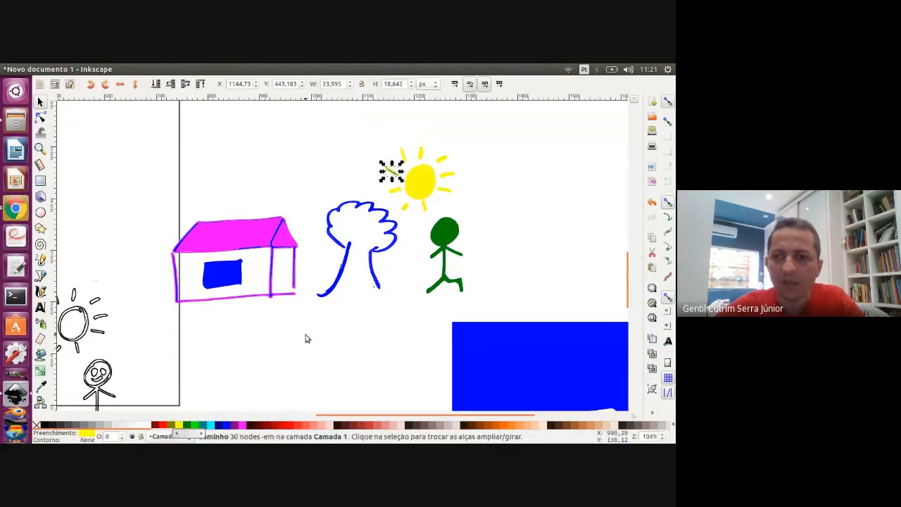
pyautogui.press('Escape')
pyautogui.click(393, 173)
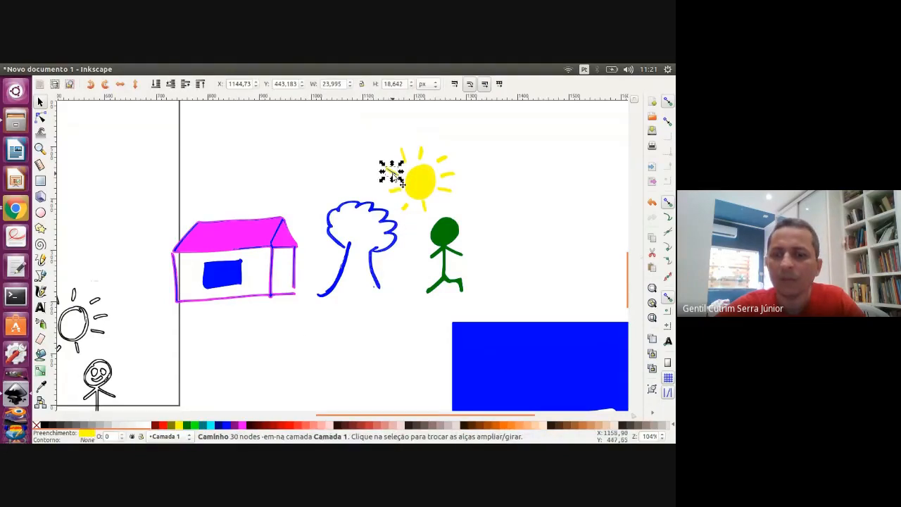
# Fill the tree's crown outline and its separate trunk stroke with bright green.
pyautogui.click(373, 215)
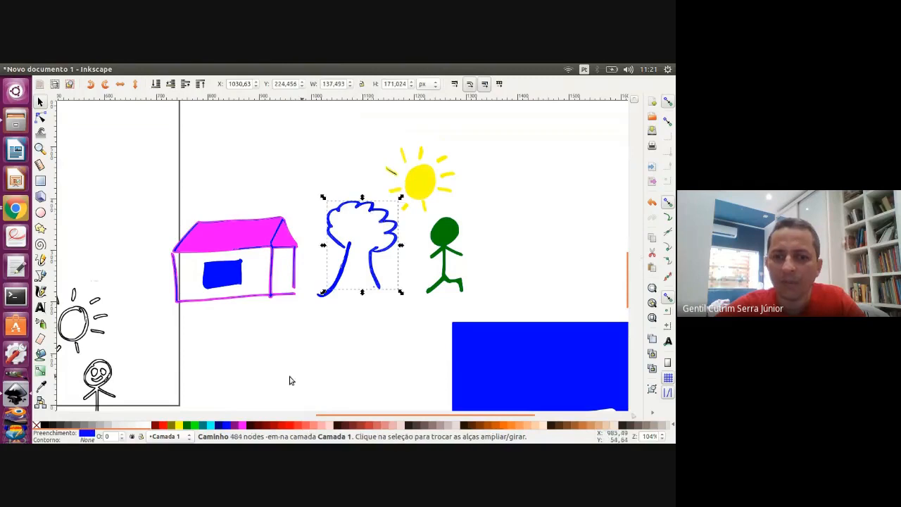
pyautogui.click(188, 425)
pyautogui.click(330, 328)
pyautogui.click(342, 282)
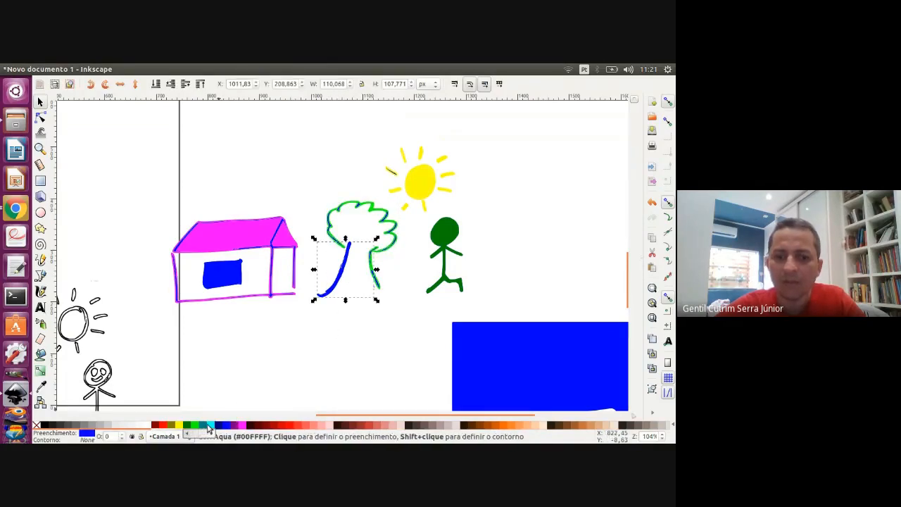
pyautogui.click(189, 426)
pyautogui.click(304, 345)
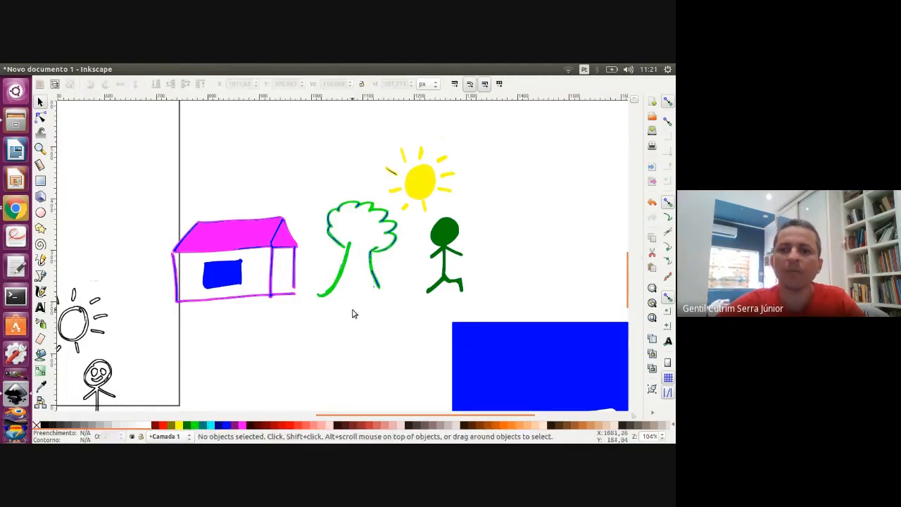
# Fill the house's window with red and shift the blue background piece slightly further to the right.
pyautogui.scroll(-1, 342, 308)
pyautogui.click(259, 283)
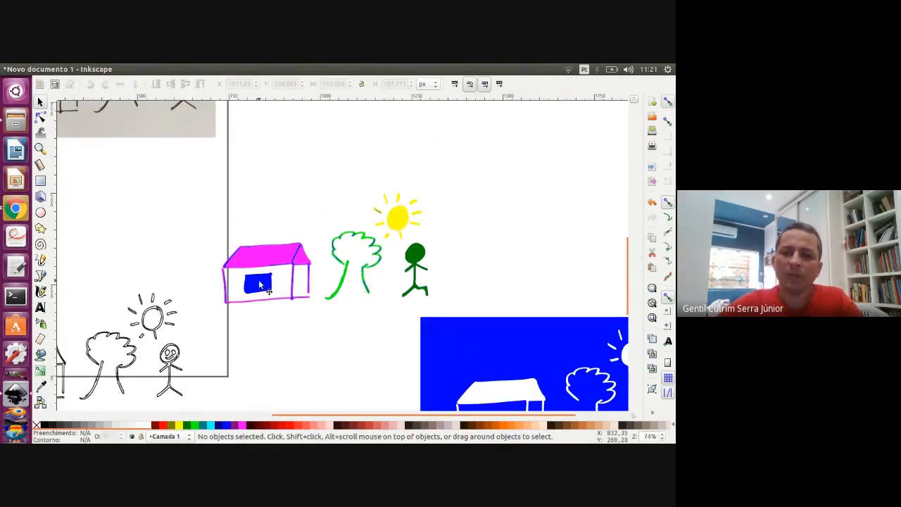
pyautogui.click(155, 426)
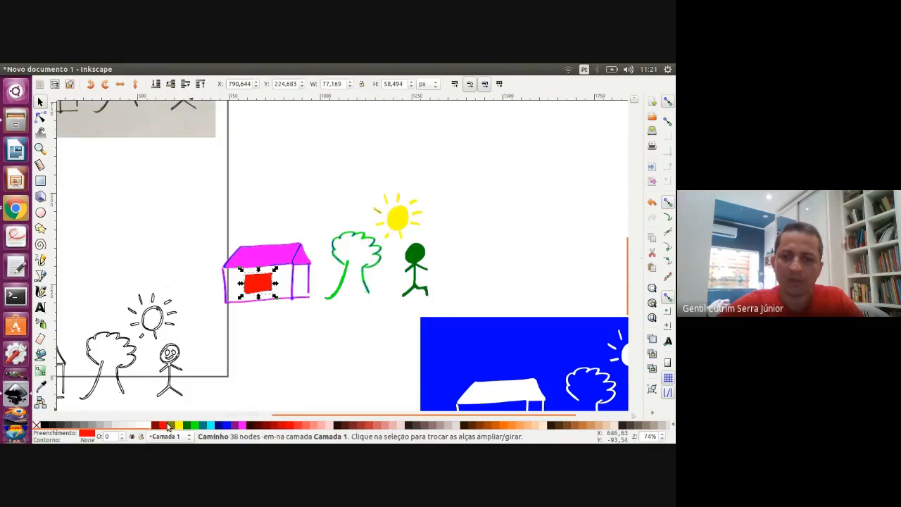
pyautogui.click(353, 289)
pyautogui.moveTo(461, 326); pyautogui.dragTo(489, 333)
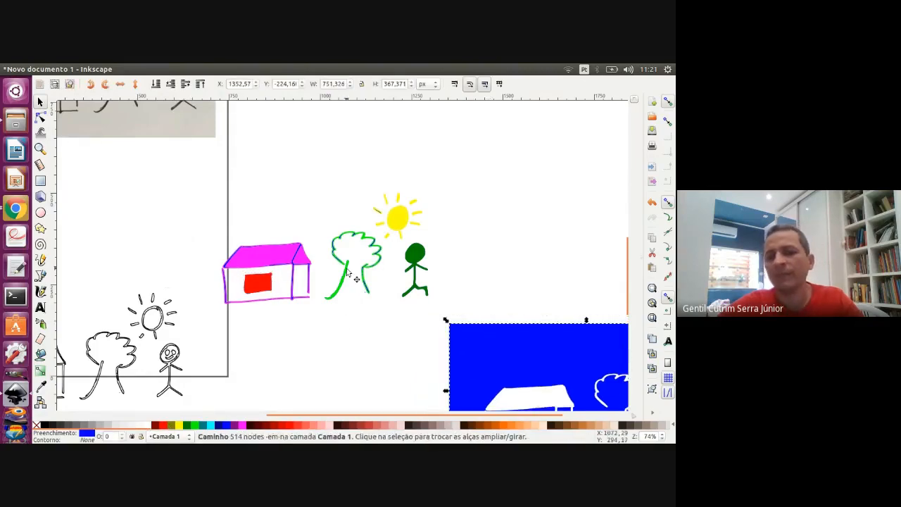
# Examine the path nodes of the magenta house with the Node tool.
pyautogui.scroll(2, 321, 244)
pyautogui.press('n')
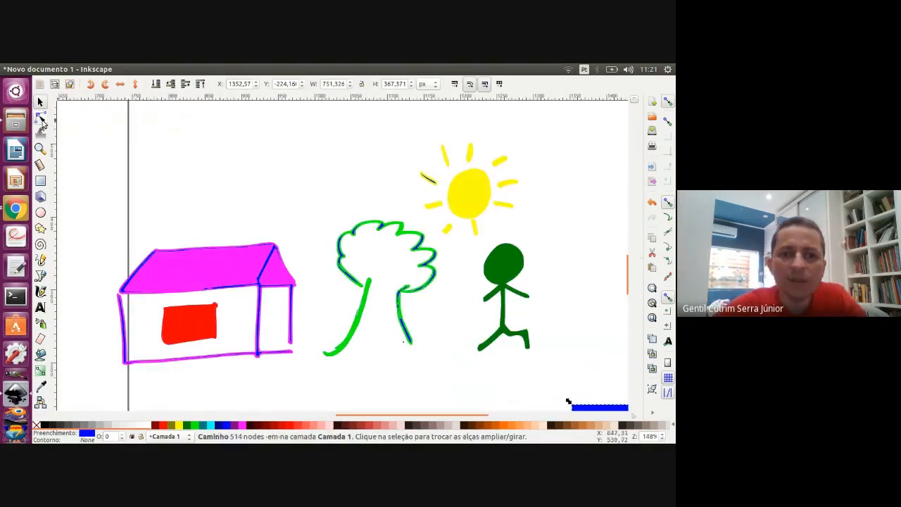
pyautogui.click(268, 273)
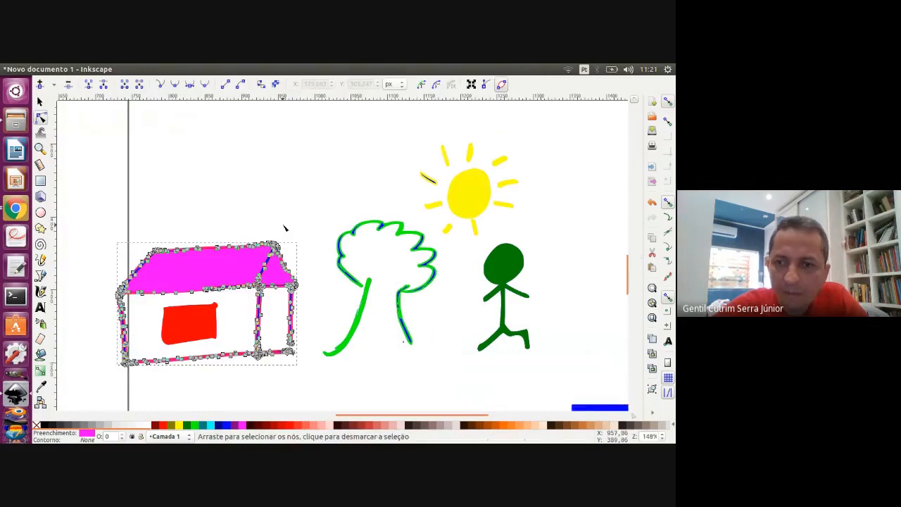
pyautogui.scroll(3, 385, 321)
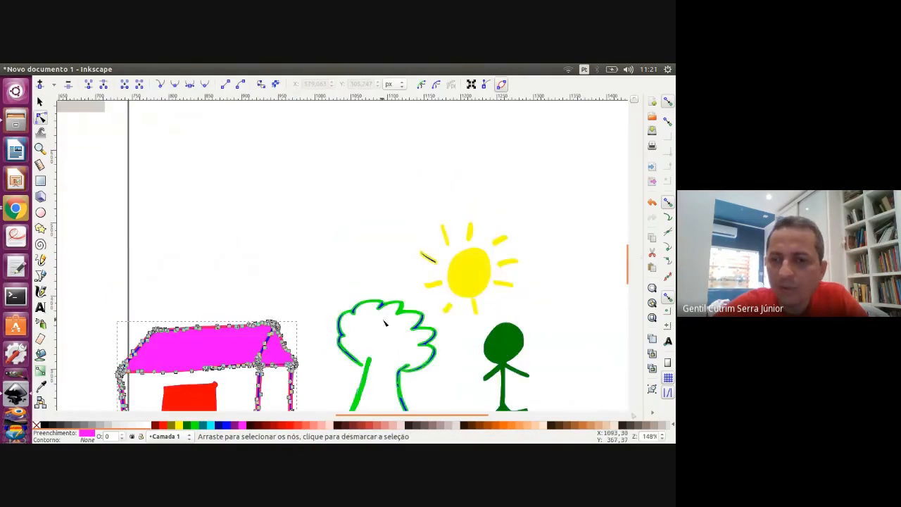
pyautogui.scroll(-1, 365, 310)
# Inspect the tree crown's path nodes up close with the Node tool, then deselect the tree.
pyautogui.scroll(4, 348, 287)
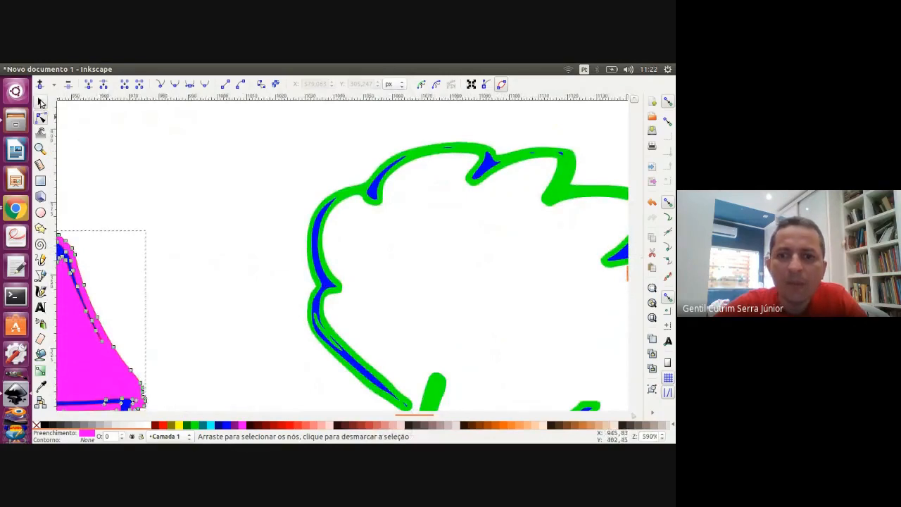
pyautogui.click(40, 102)
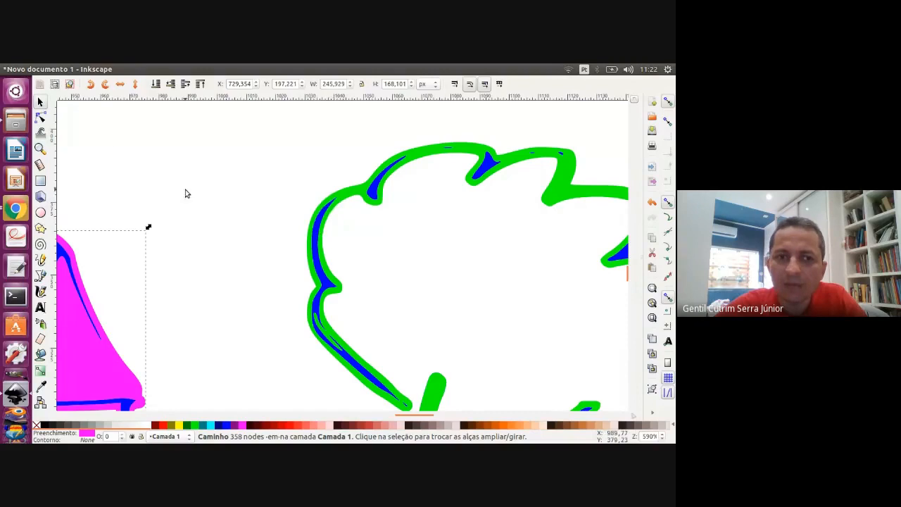
pyautogui.click(41, 118)
pyautogui.click(322, 219)
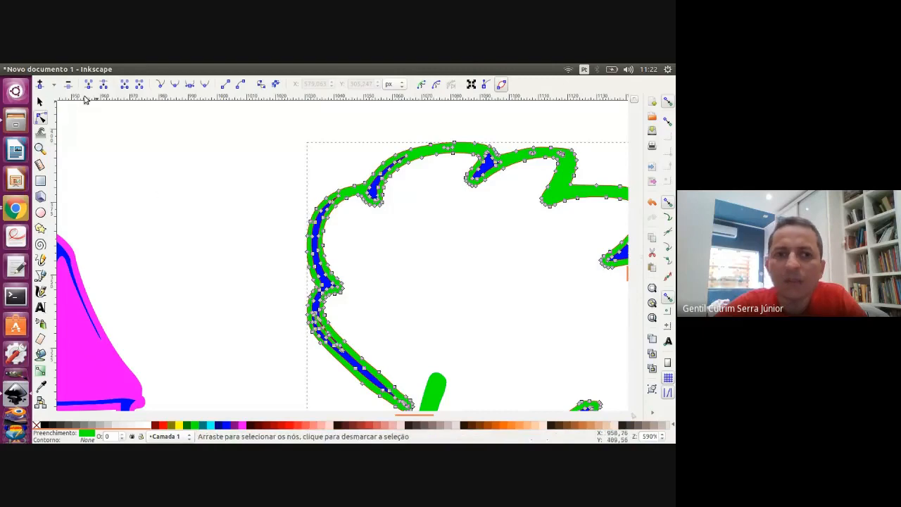
pyautogui.click(40, 102)
pyautogui.scroll(-1, 365, 236)
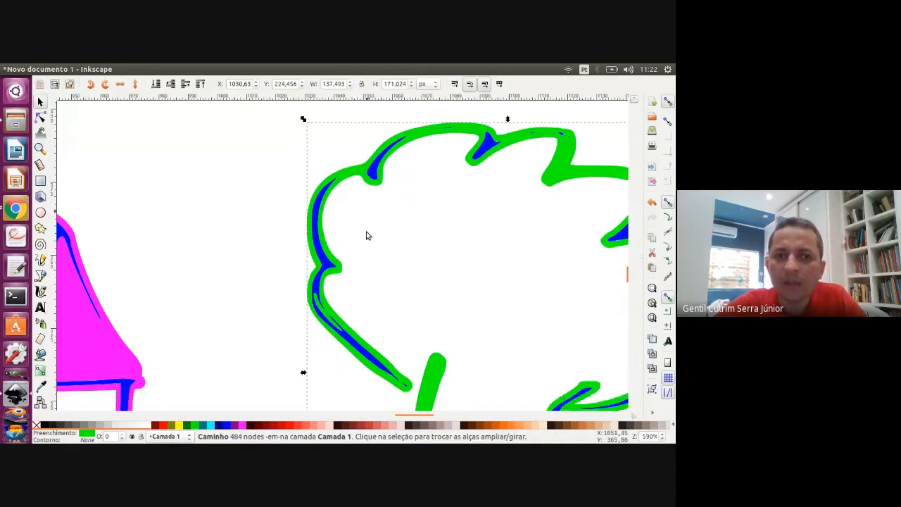
pyautogui.click(40, 117)
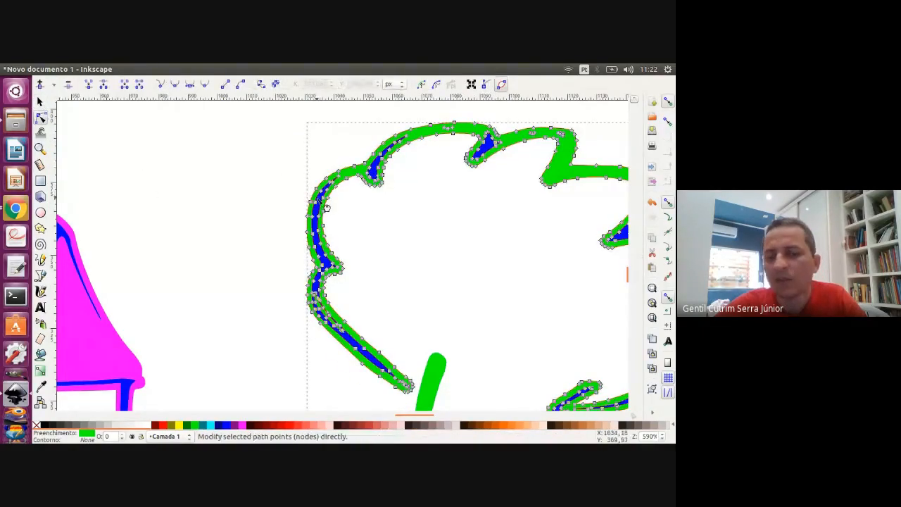
pyautogui.scroll(-1, 328, 222)
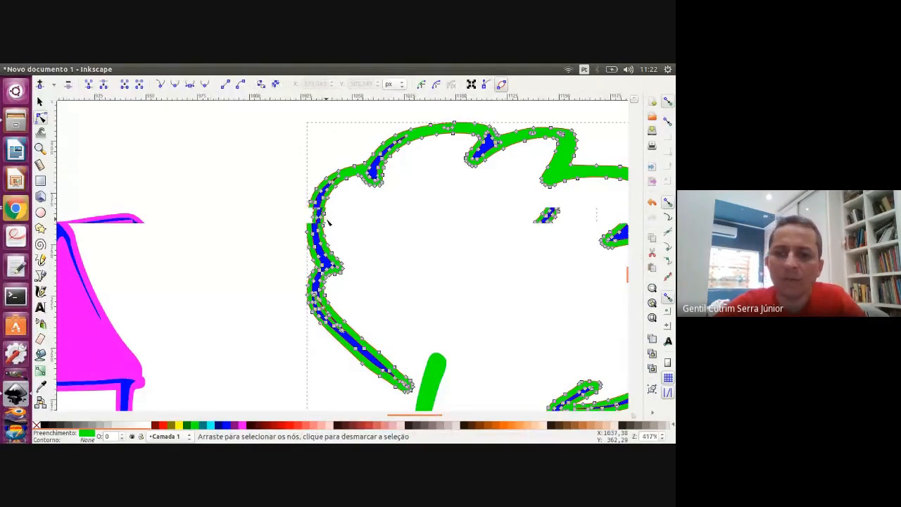
pyautogui.scroll(-3, 328, 222)
pyautogui.click(328, 223)
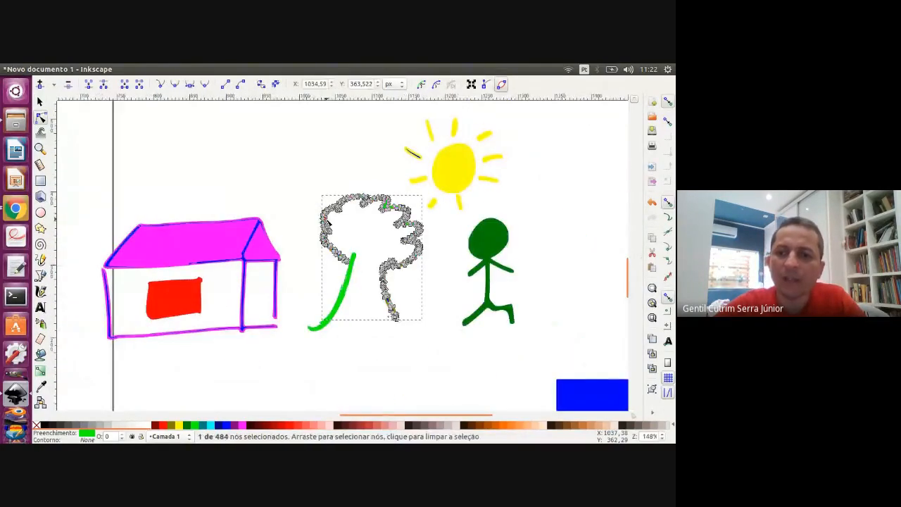
pyautogui.press('s')
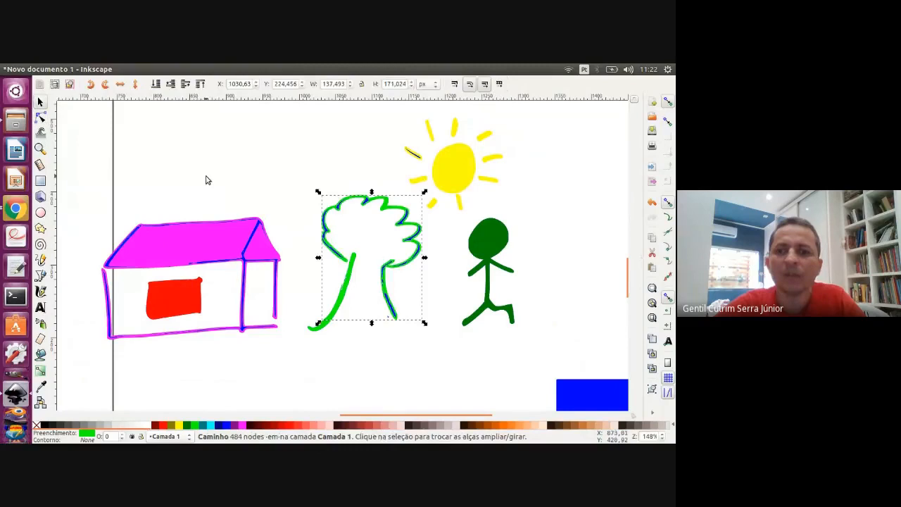
pyautogui.click(205, 180)
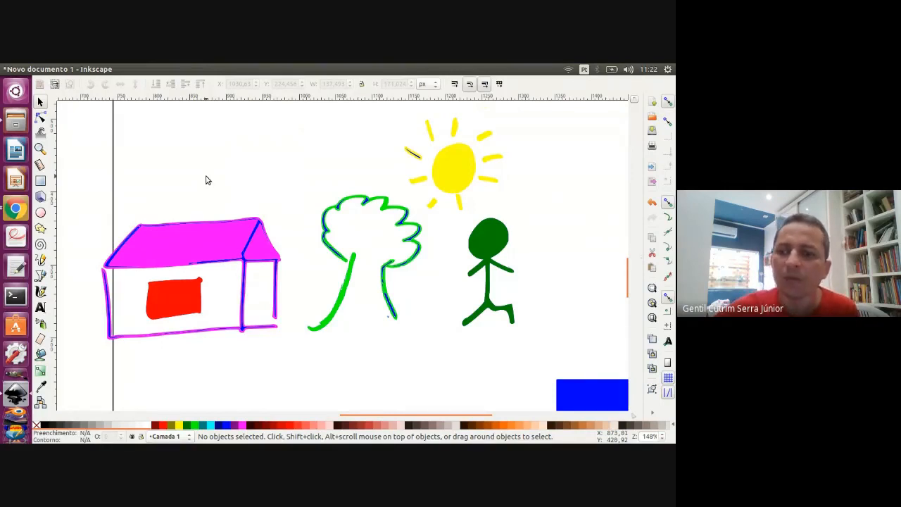
# Review the photo, the traced copies, the coloured drawing and the blue background piece across the canvas.
pyautogui.scroll(-2, 199, 195)
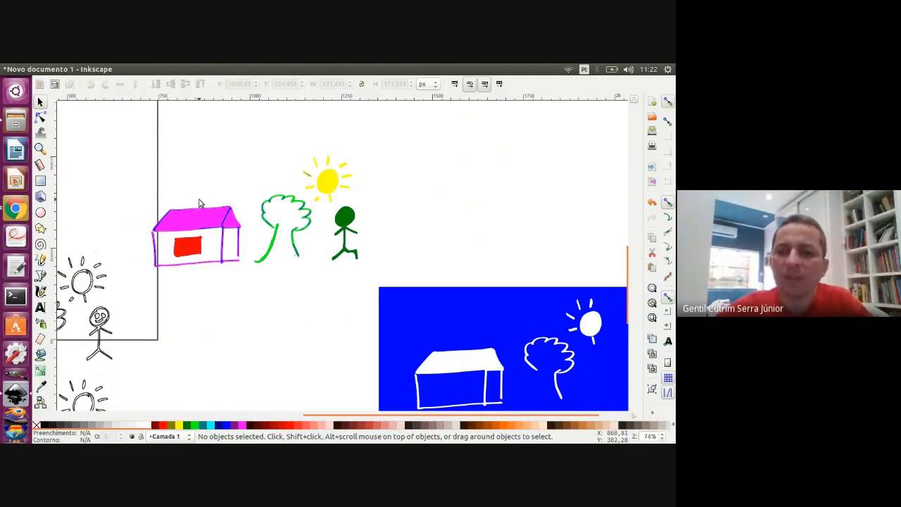
pyautogui.moveTo(294, 421); pyautogui.dragTo(200, 421)
pyautogui.scroll(-3, 238, 310)
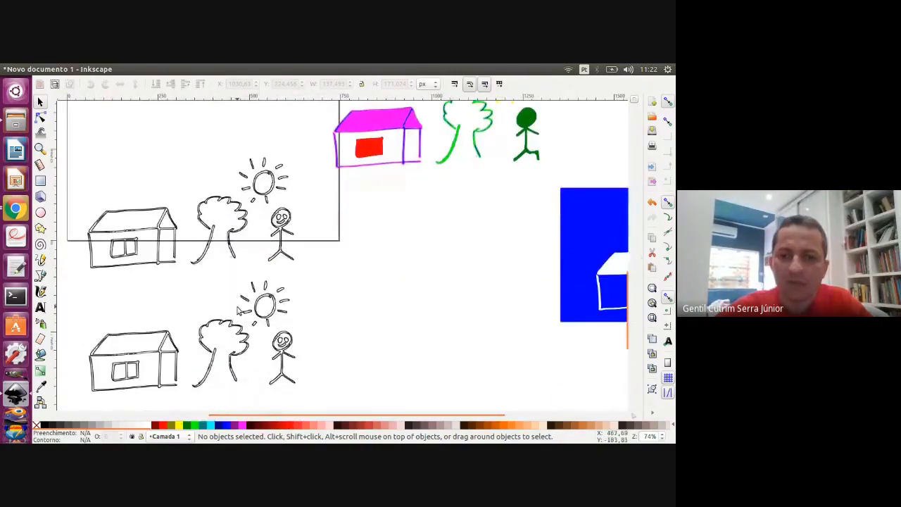
pyautogui.scroll(1, 238, 311)
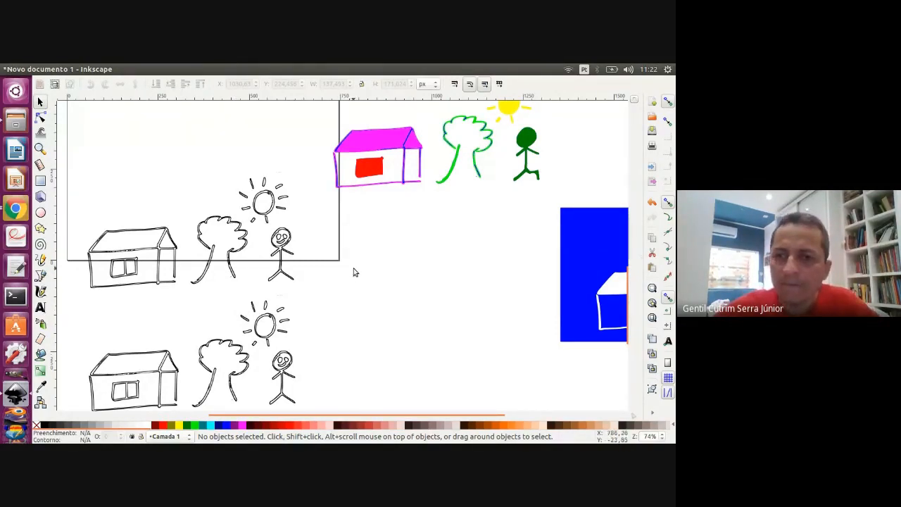
pyautogui.scroll(2, 354, 271)
pyautogui.keyDown('ctrl'); pyautogui.scroll(-3, 354, 271); pyautogui.keyUp('ctrl')
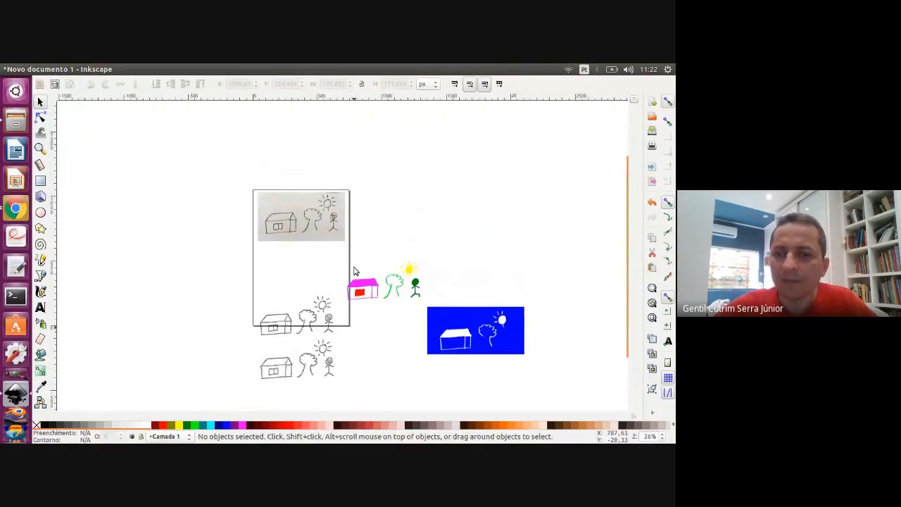
pyautogui.scroll(-2, 364, 199)
# Pull the coloured house apart by moving its magenta and roof pieces up and the red window down.
pyautogui.click(373, 245)
pyautogui.click(374, 229)
pyautogui.click(374, 247)
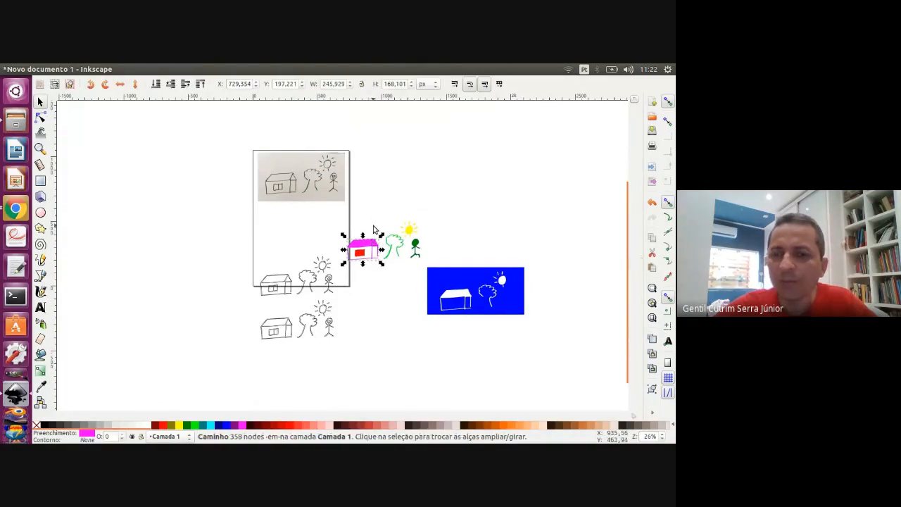
pyautogui.keyDown('ctrl'); pyautogui.scroll(3, 430, 245); pyautogui.keyUp('ctrl')
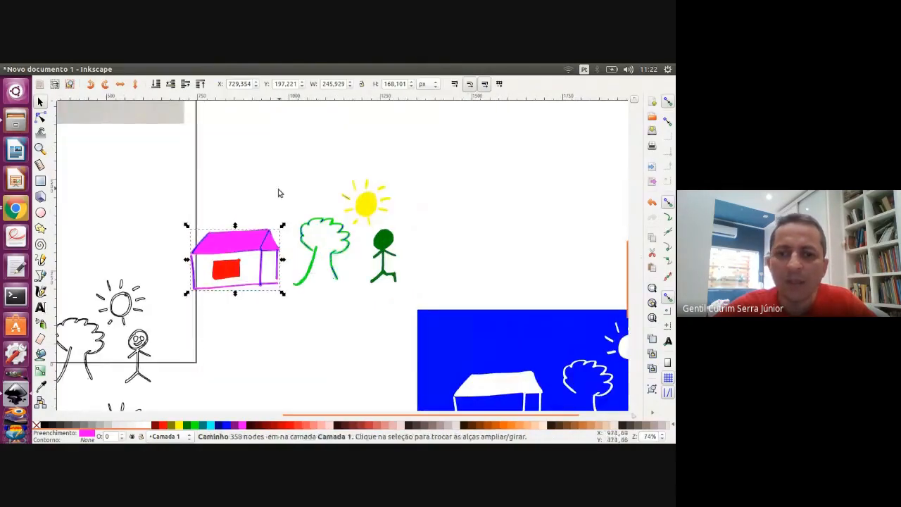
pyautogui.moveTo(259, 240); pyautogui.dragTo(263, 133)
pyautogui.moveTo(226, 269); pyautogui.dragTo(257, 333)
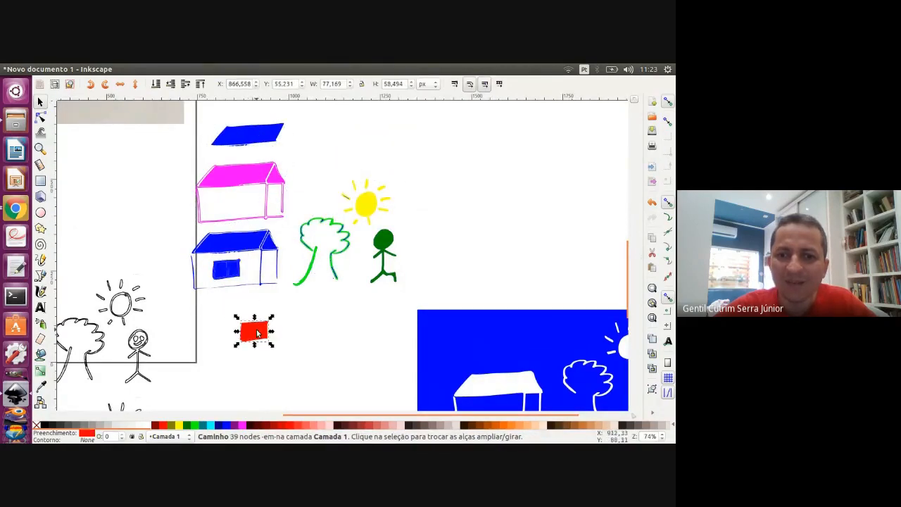
# Undo the moves of the roof, magenta outline and red window so the coloured house is whole, and deselect everything.
pyautogui.click(232, 269)
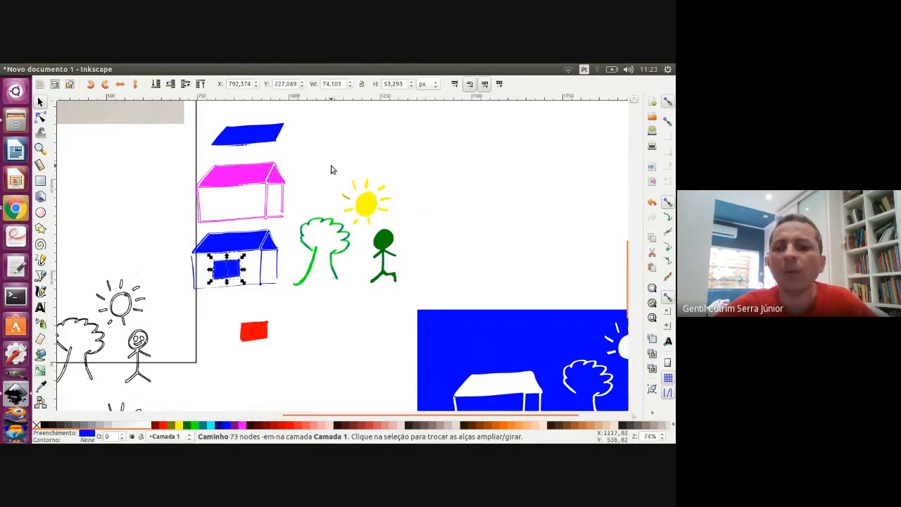
pyautogui.hotkey('ctrl', 'z')
pyautogui.hotkey('ctrl', 'z')
pyautogui.hotkey('ctrl', 'z')
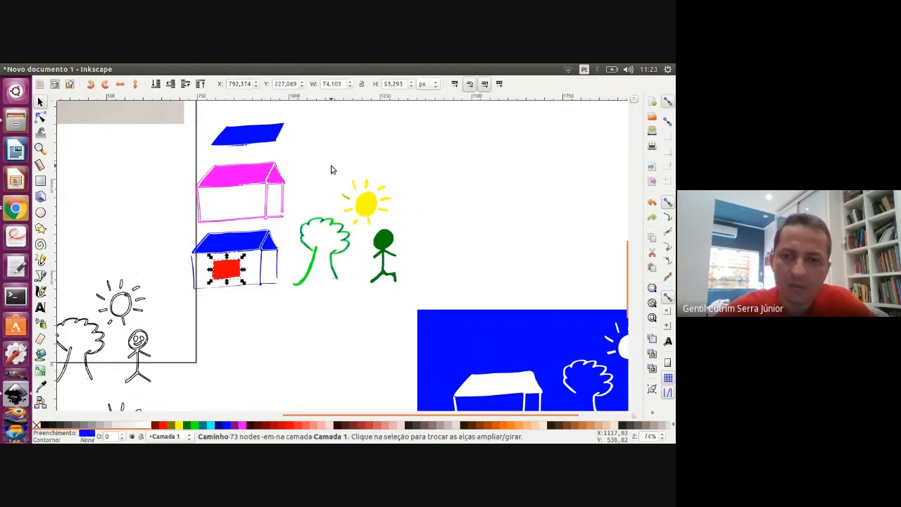
pyautogui.click(287, 173)
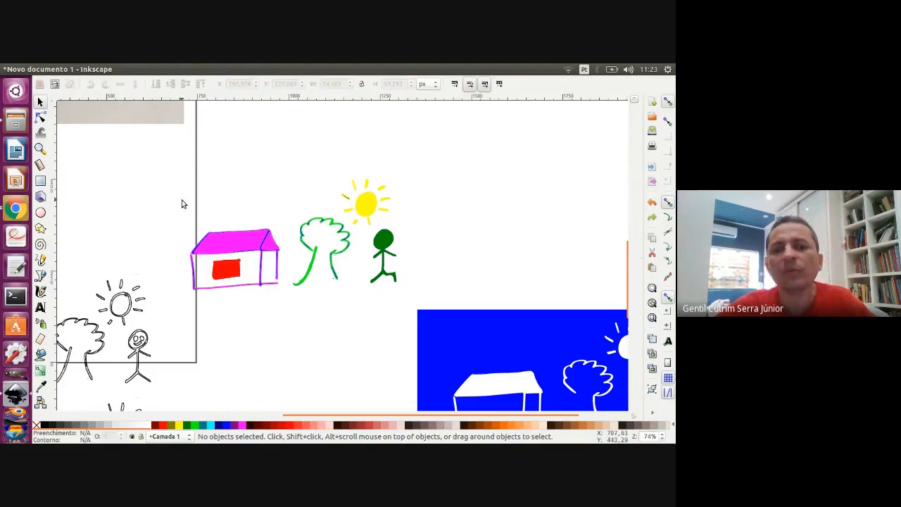
# Select all the pieces of the coloured house together, leaving out the tree and the other figures.
pyautogui.moveTo(174, 211); pyautogui.dragTo(286, 311)
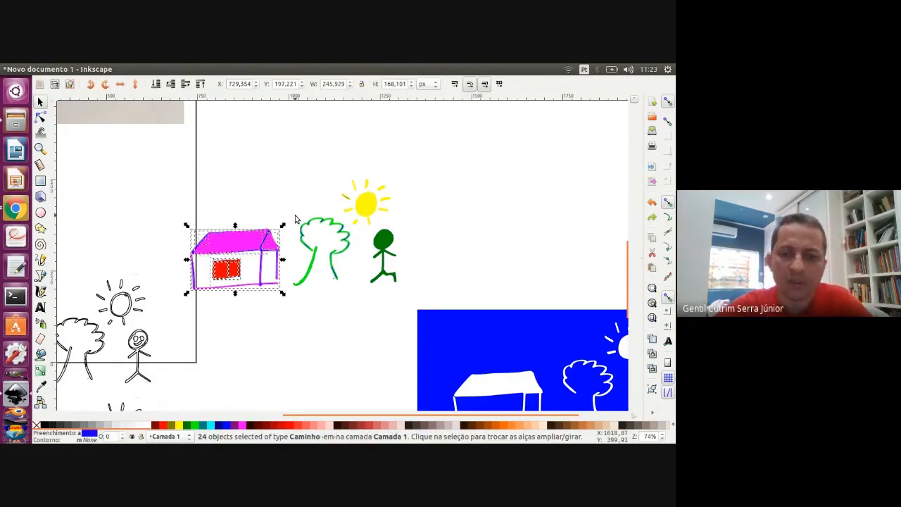
pyautogui.scroll(1, 296, 219)
pyautogui.click(249, 239)
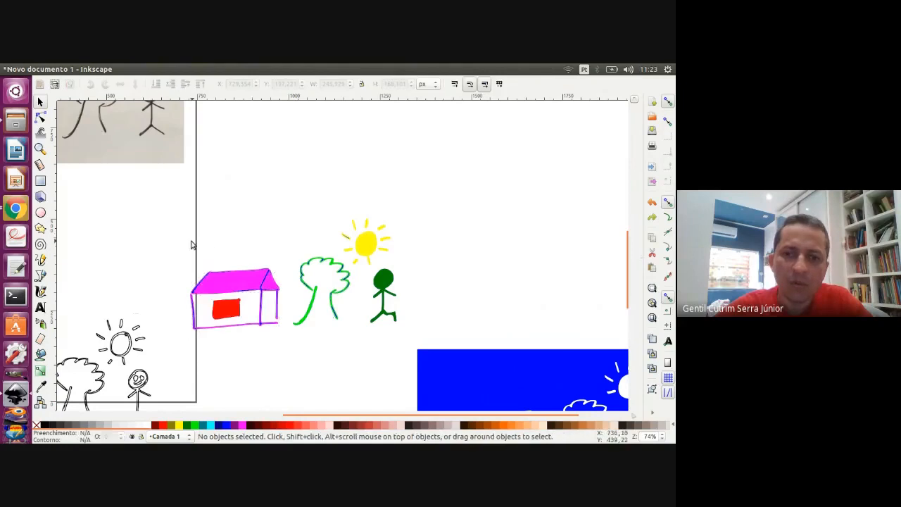
pyautogui.keyDown('ctrl'); pyautogui.scroll(2, 177, 257); pyautogui.keyUp('ctrl')
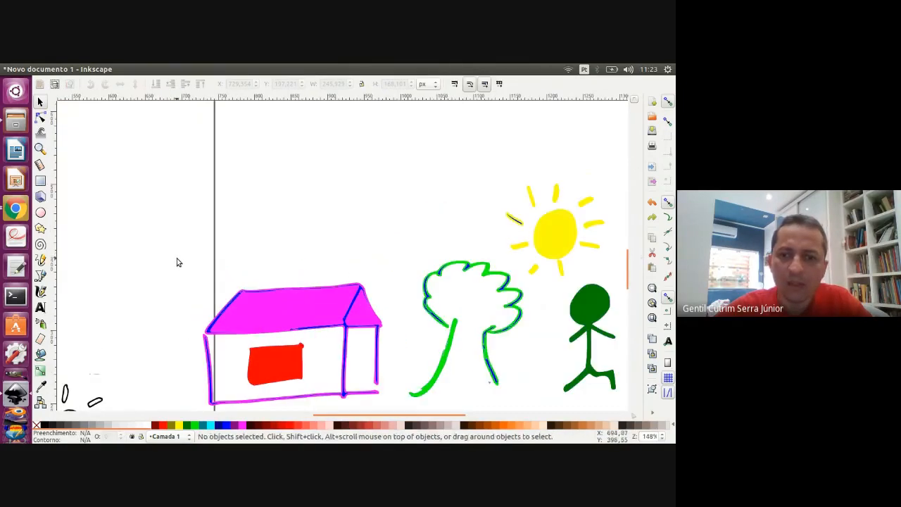
pyautogui.scroll(-1, 184, 247)
pyautogui.moveTo(184, 223); pyautogui.dragTo(394, 385)
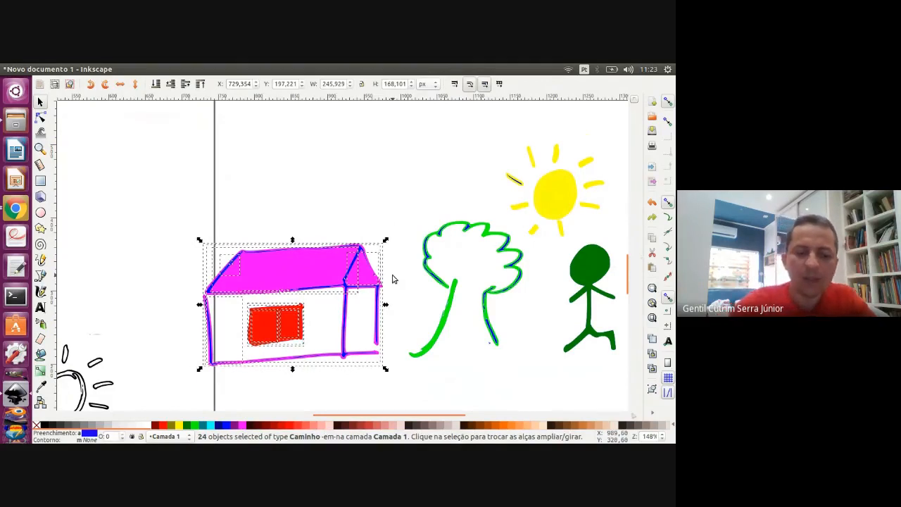
pyautogui.press('ctrl')
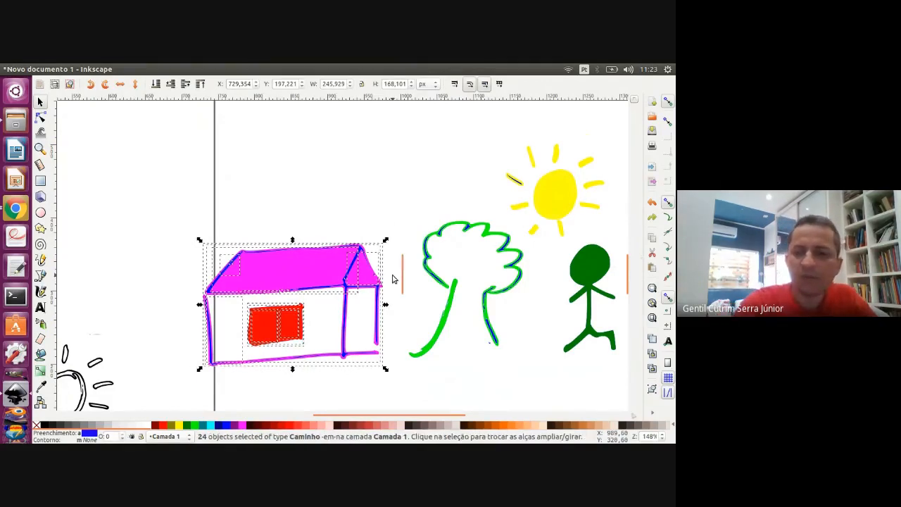
pyautogui.hotkey('shift', 'ctrl', 'e')
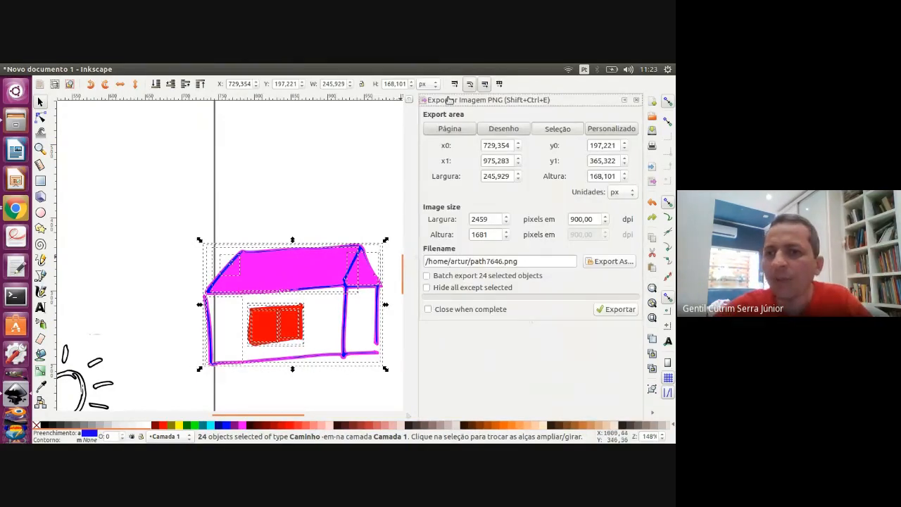
pyautogui.click(636, 102)
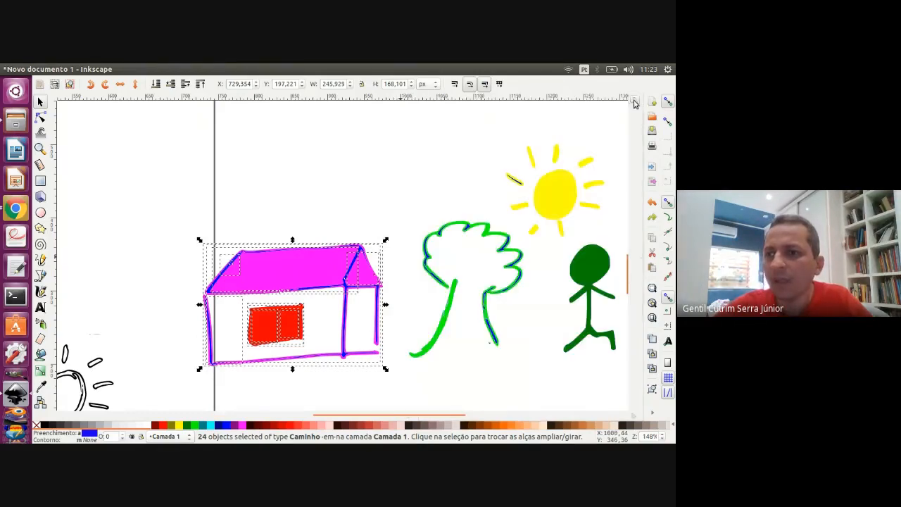
# Open the PNG export settings for the selected house and name the output file casa.png.
pyautogui.moveTo(48, 73)
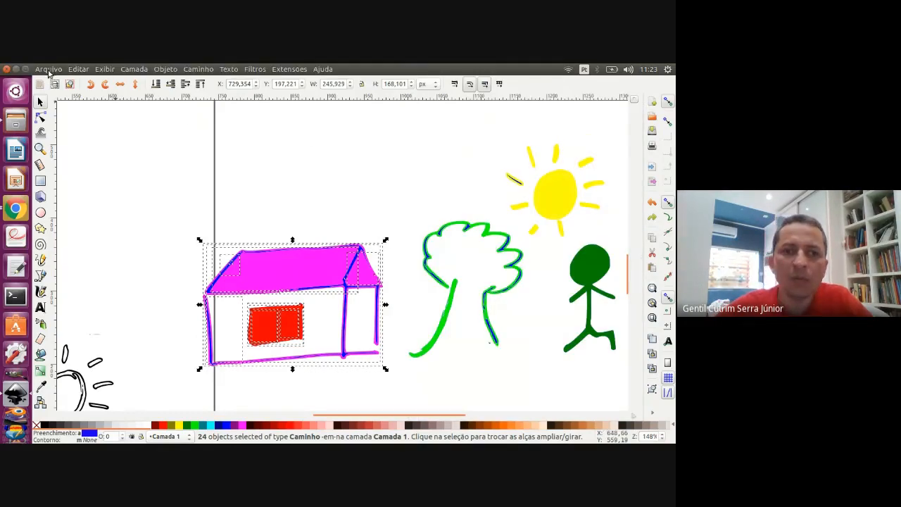
pyautogui.click(48, 70)
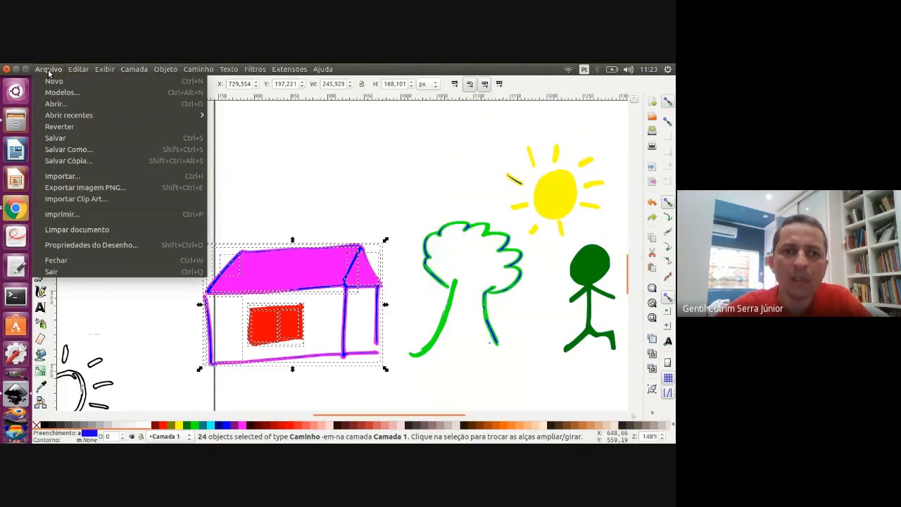
pyautogui.click(122, 189)
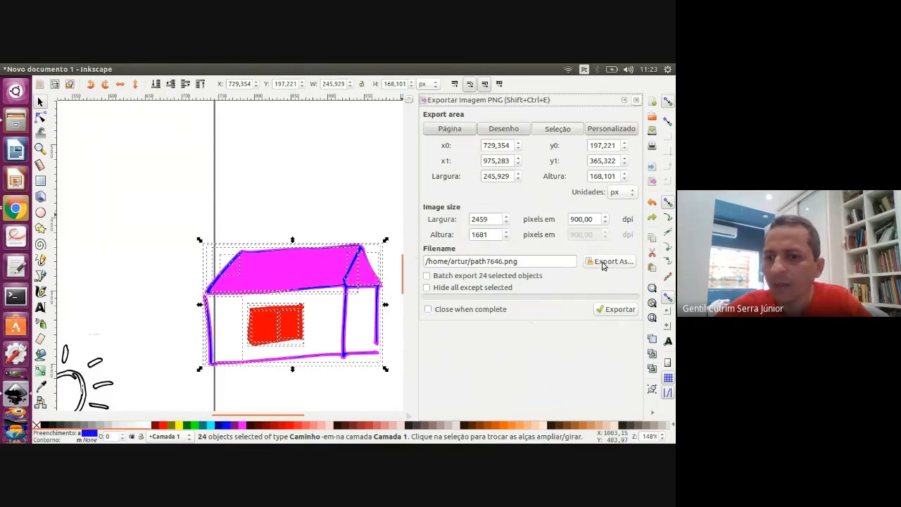
pyautogui.doubleClick(479, 260)
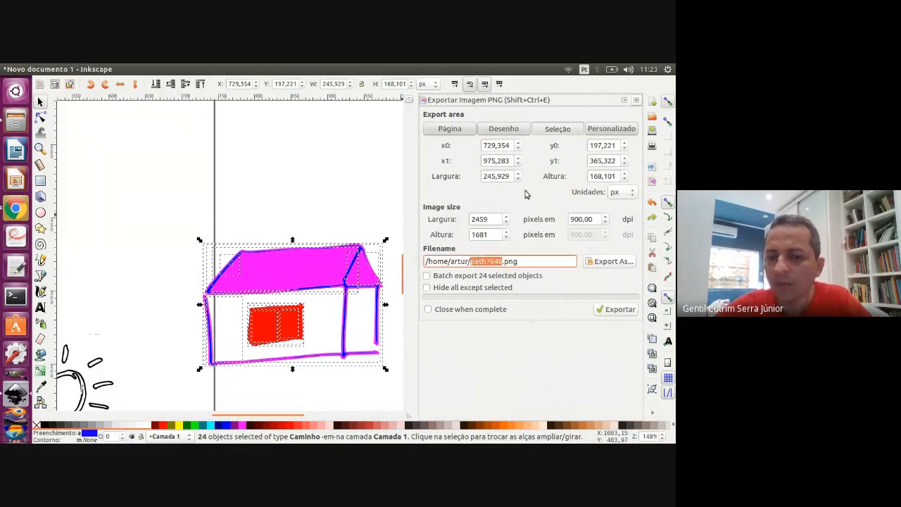
pyautogui.write('casa')
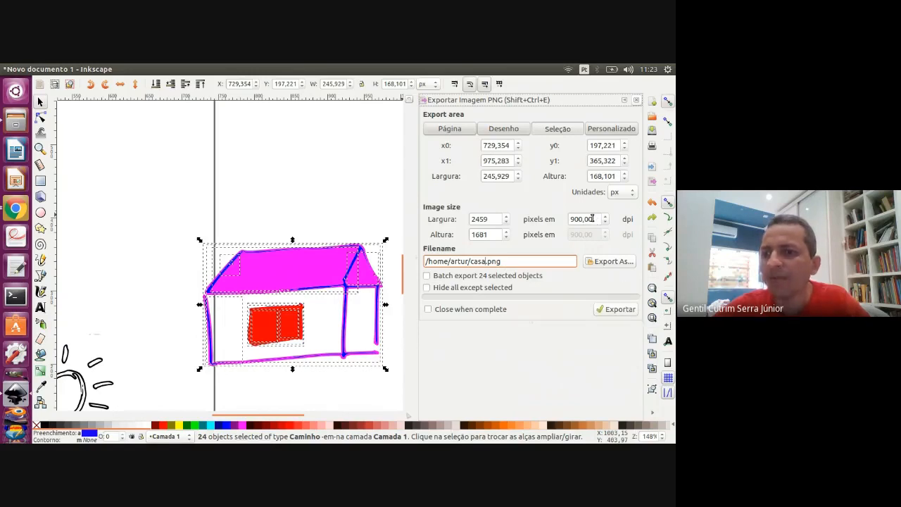
# Set the export resolution to 300 dpi, export the selected house and close the export settings.
pyautogui.moveTo(592, 219); pyautogui.dragTo(568, 218)
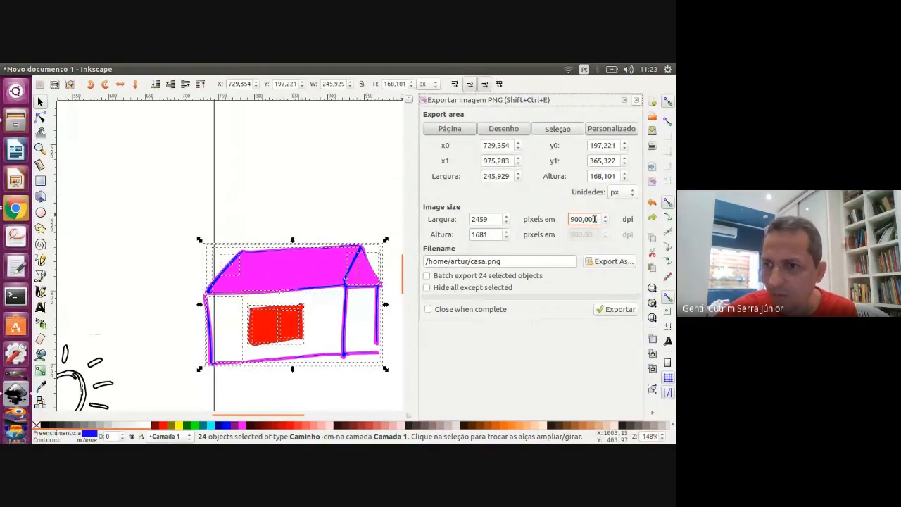
pyautogui.write('40')
pyautogui.write('300')
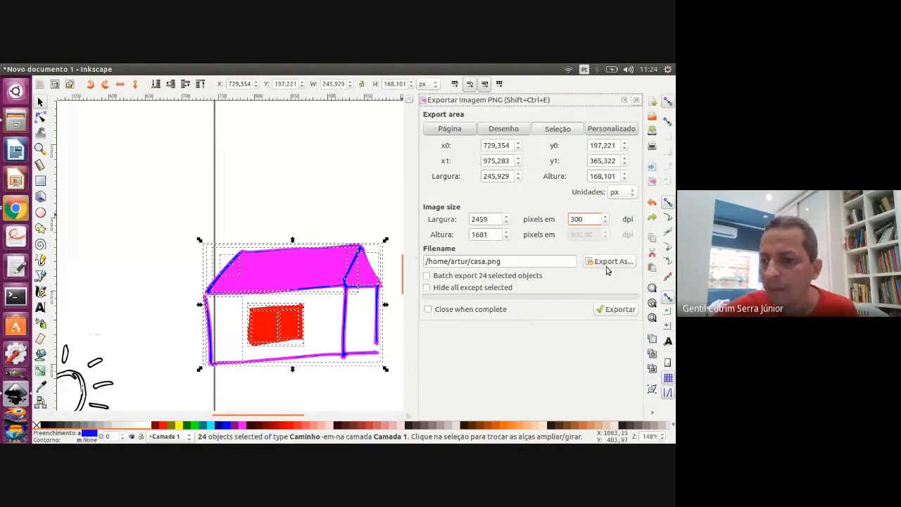
pyautogui.click(609, 311)
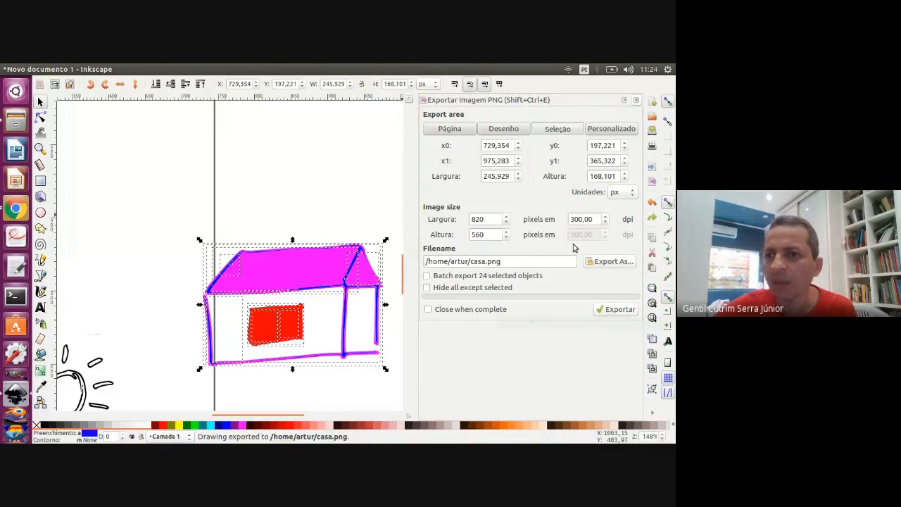
pyautogui.click(636, 101)
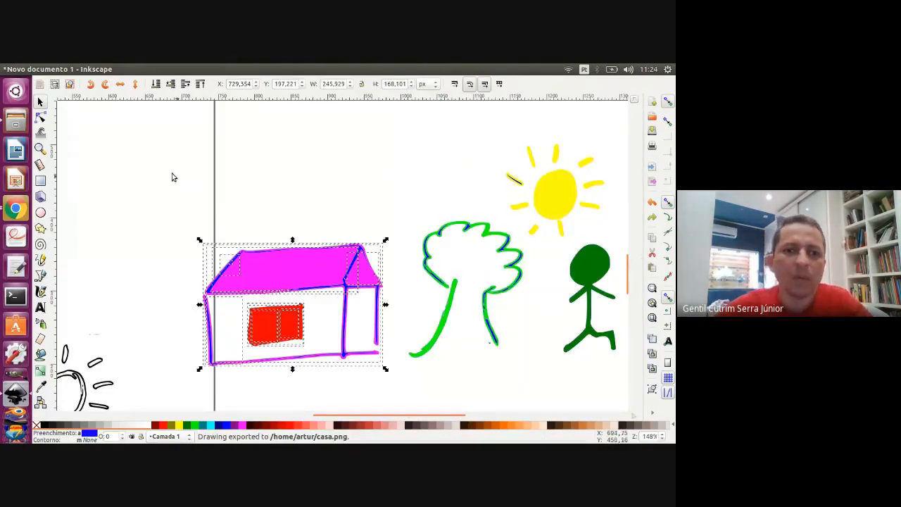
# Switch to LibreOffice Writer and insert the image casa.png from the home folder into the blank document.
pyautogui.click(17, 149)
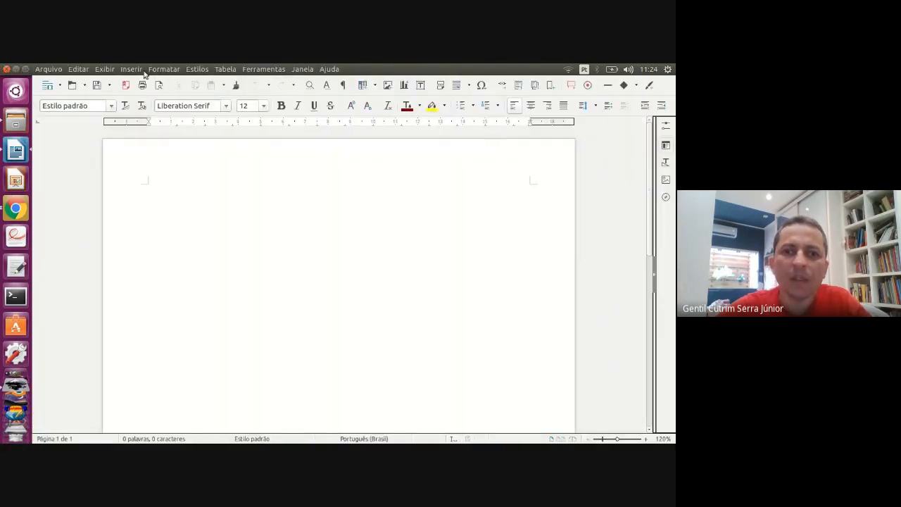
pyautogui.click(138, 70)
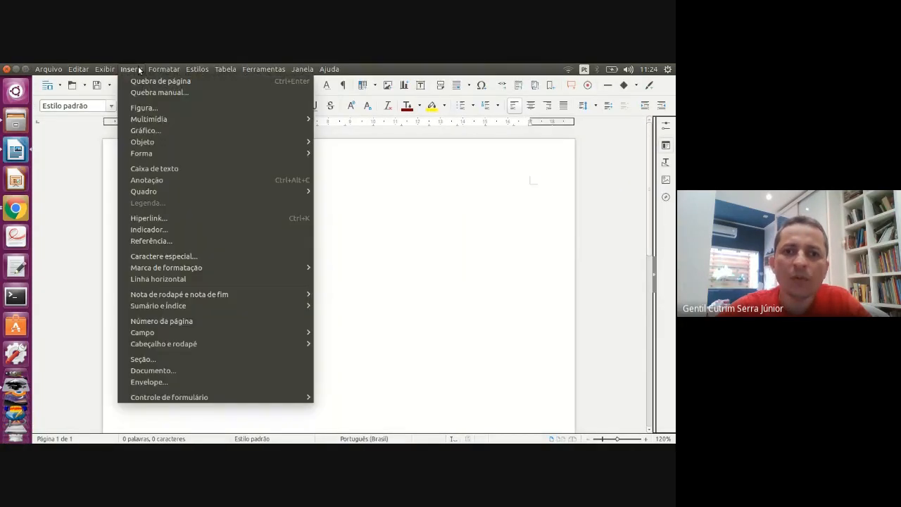
pyautogui.click(158, 109)
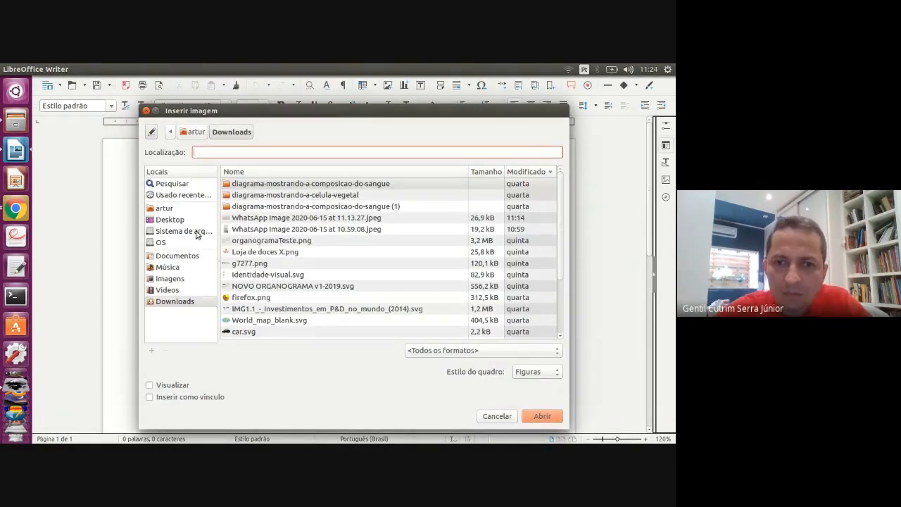
pyautogui.click(163, 208)
pyautogui.scroll(-2, 252, 263)
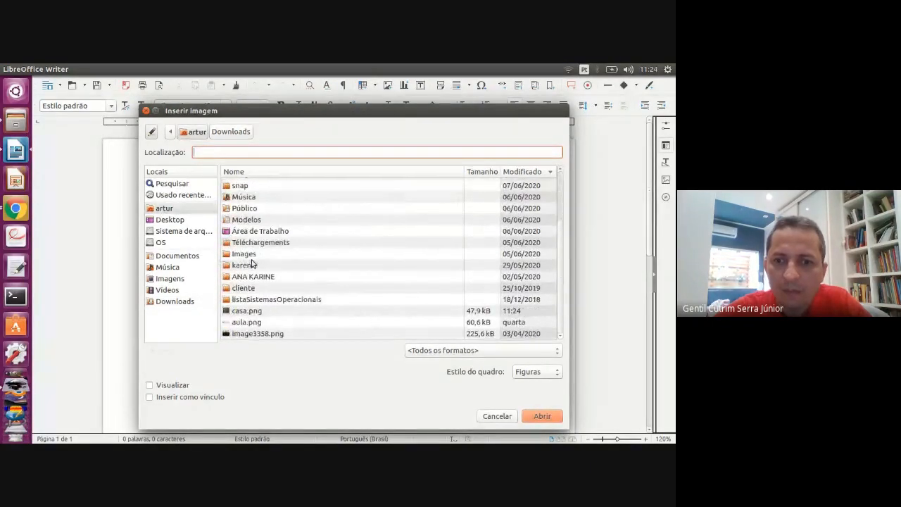
pyautogui.click(241, 309)
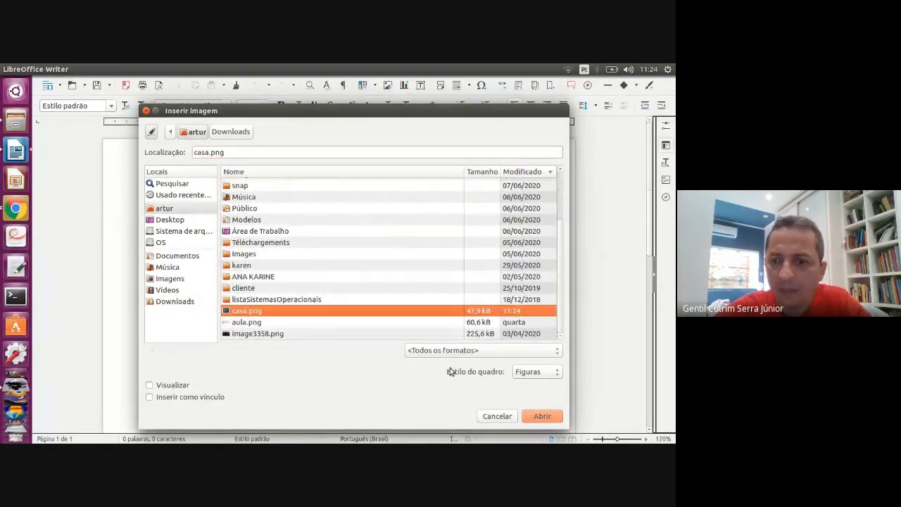
pyautogui.click(540, 416)
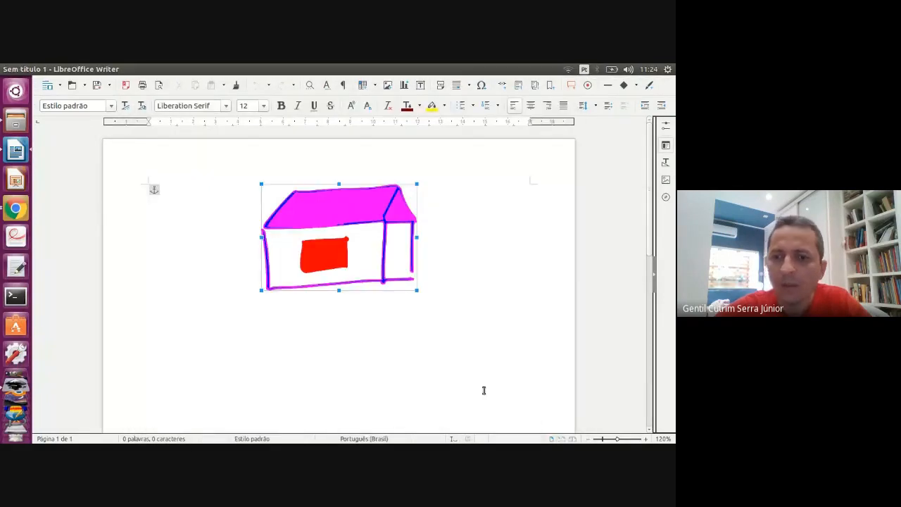
# Enter the filler text "shdgshdgshdgdshdgsd" in the document and move the house image to just below it.
pyautogui.click(445, 313)
pyautogui.write('shdgshdgshdgdshdgsd')
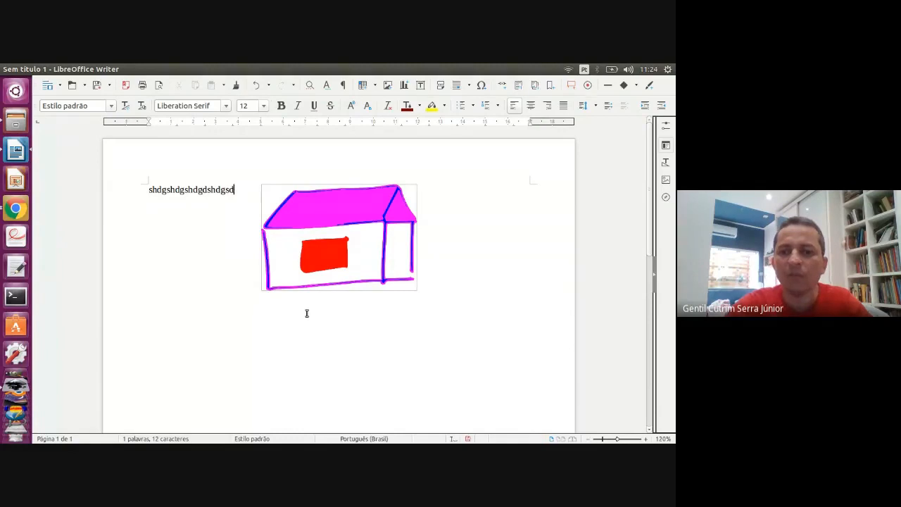
pyautogui.moveTo(344, 224); pyautogui.dragTo(279, 231)
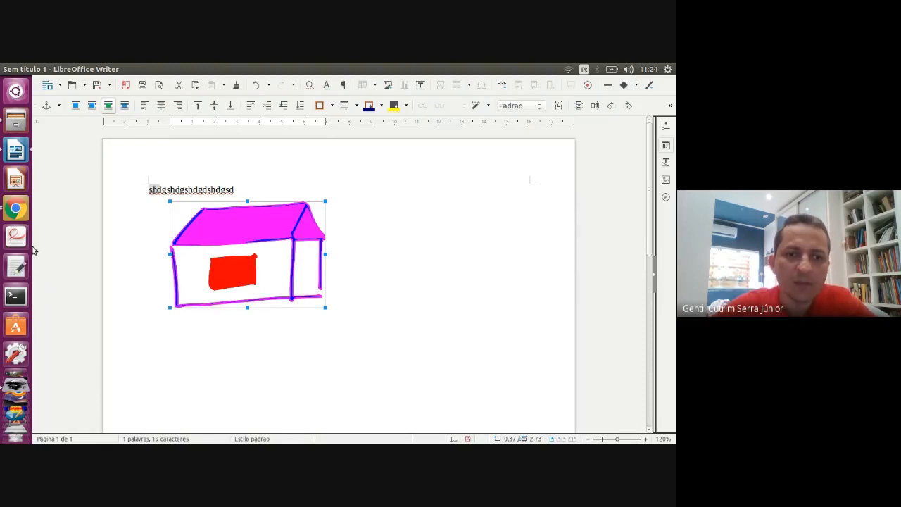
# Switch to Chrome and admit the waiting participant to the Google Meet call.
pyautogui.click(16, 208)
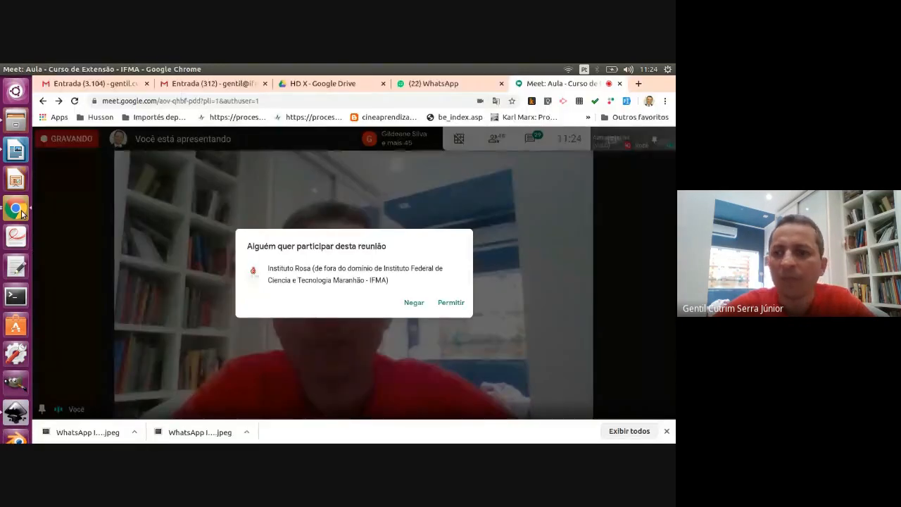
pyautogui.click(449, 303)
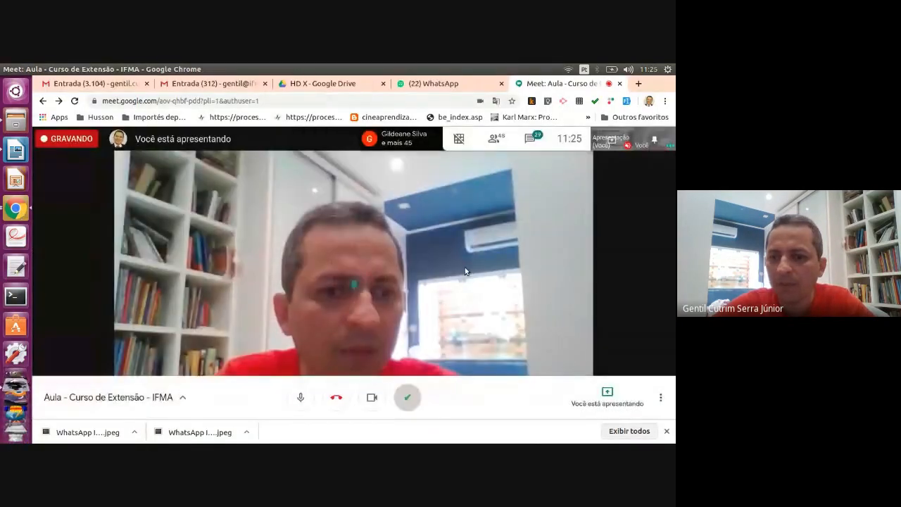
# Search for "google classroom" in a new browser tab, open the Google Classroom site and dismiss the presentation notification.
pyautogui.click(638, 83)
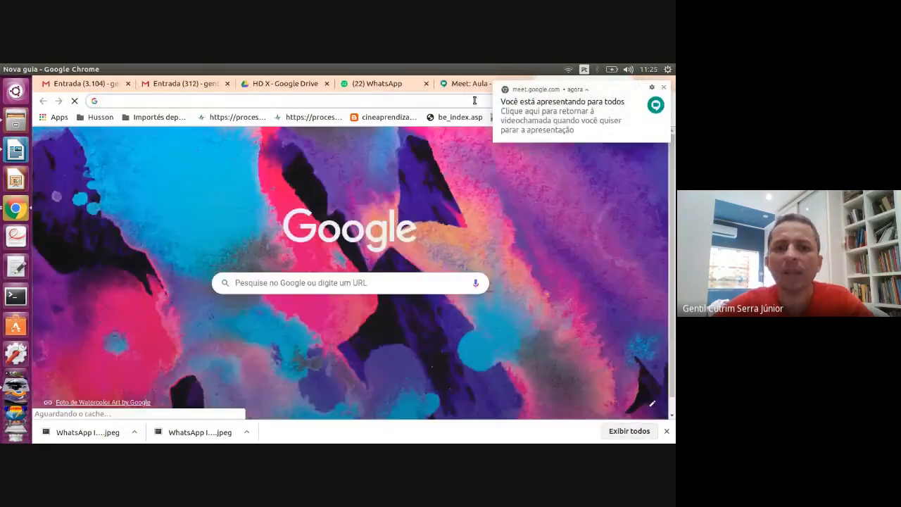
pyautogui.click(474, 100)
pyautogui.write('goo')
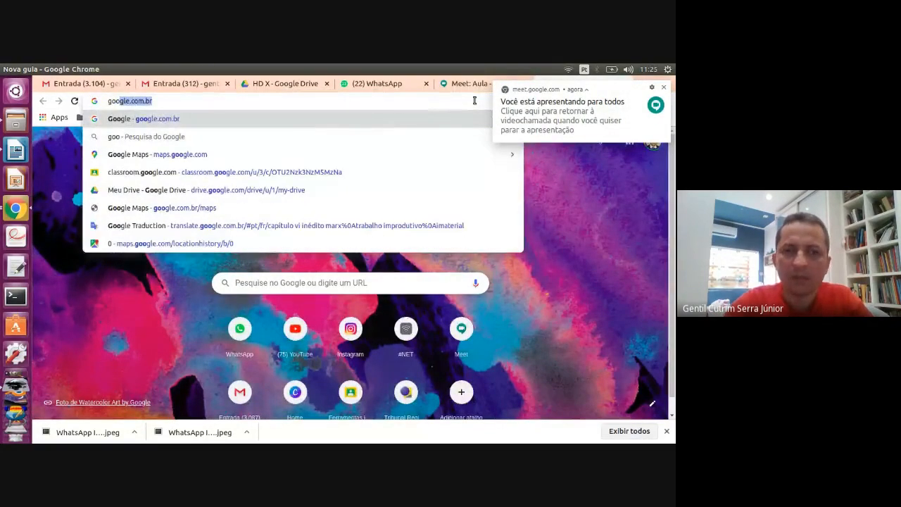
pyautogui.write('gle class')
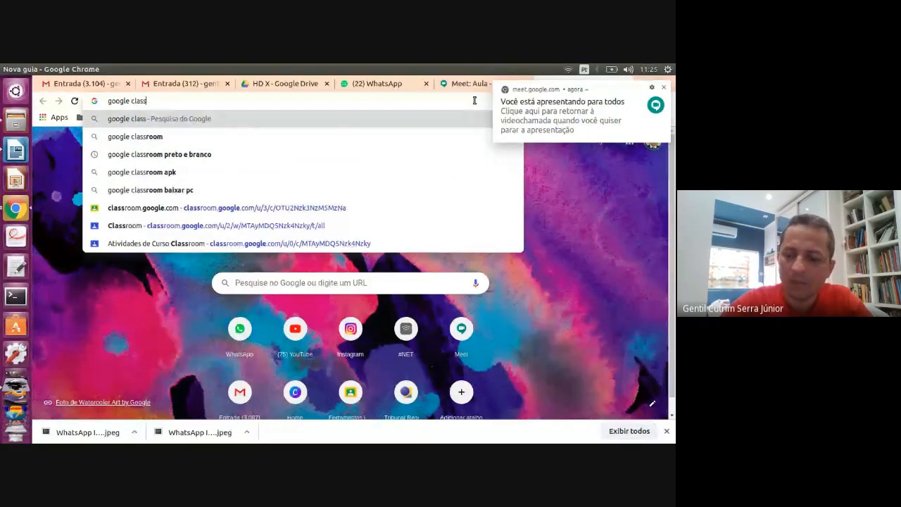
pyautogui.write('room')
pyautogui.press('Return')
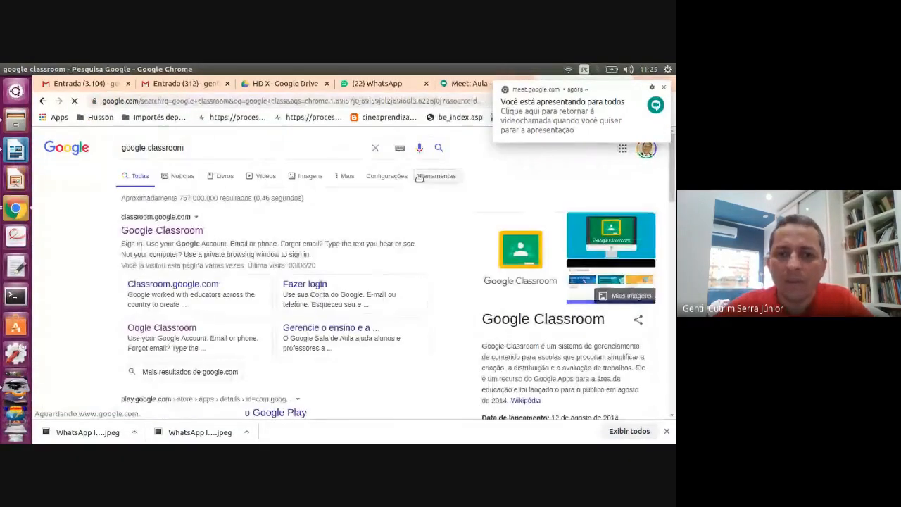
pyautogui.click(162, 231)
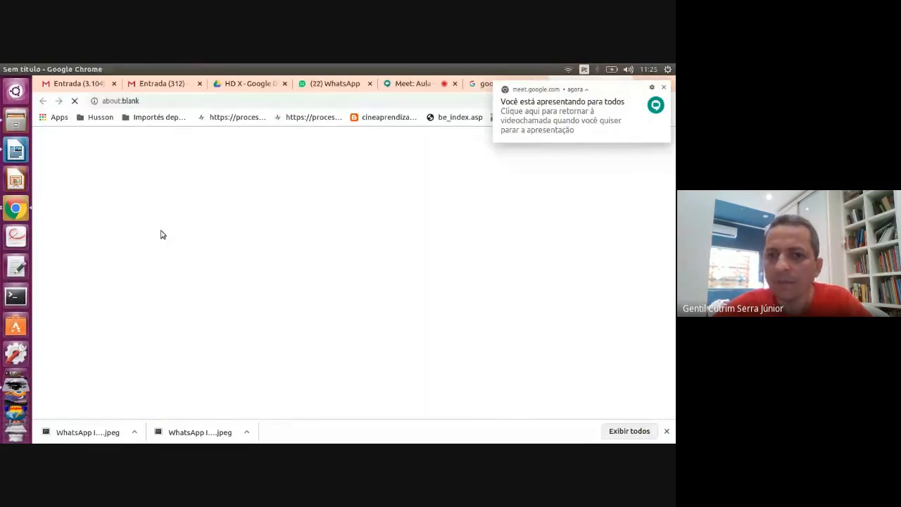
pyautogui.click(665, 88)
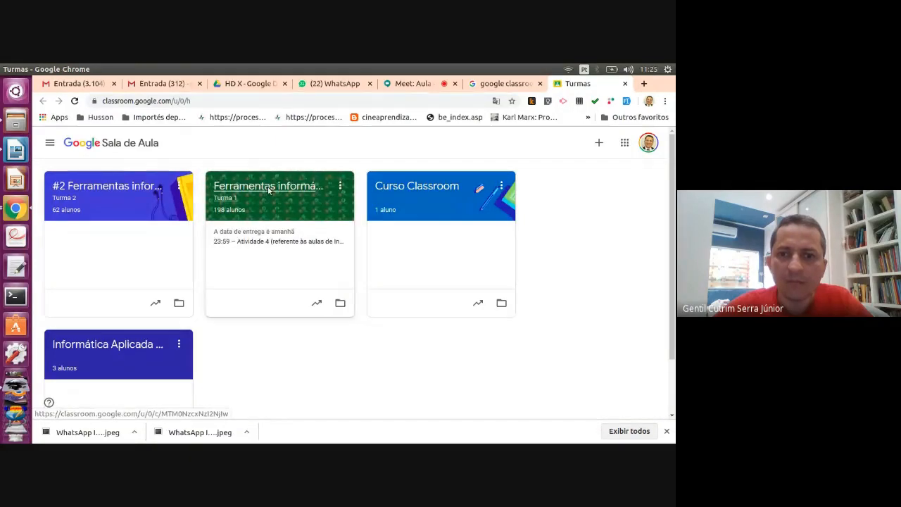
# Open the Turma 1 class "Ferramentas informáticas para aprendizagem remota" and start a new announcement in its stream.
pyautogui.click(251, 187)
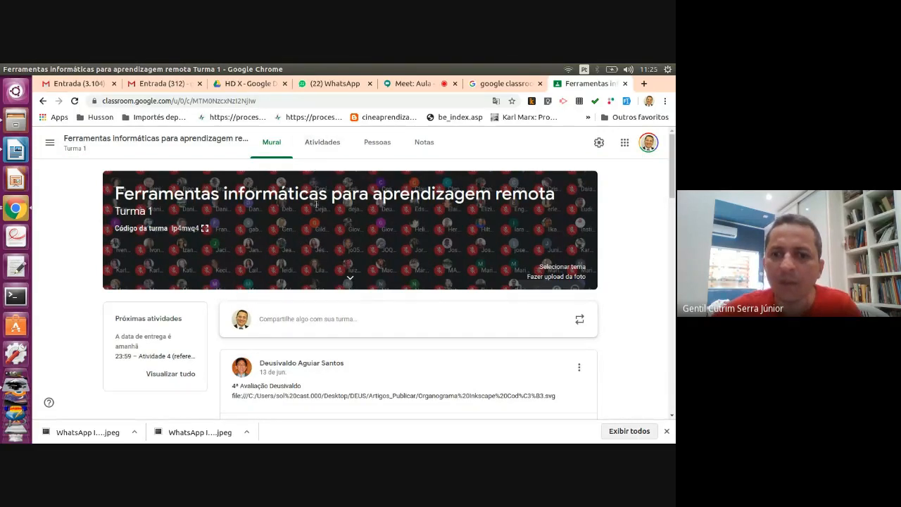
pyautogui.scroll(-2, 305, 312)
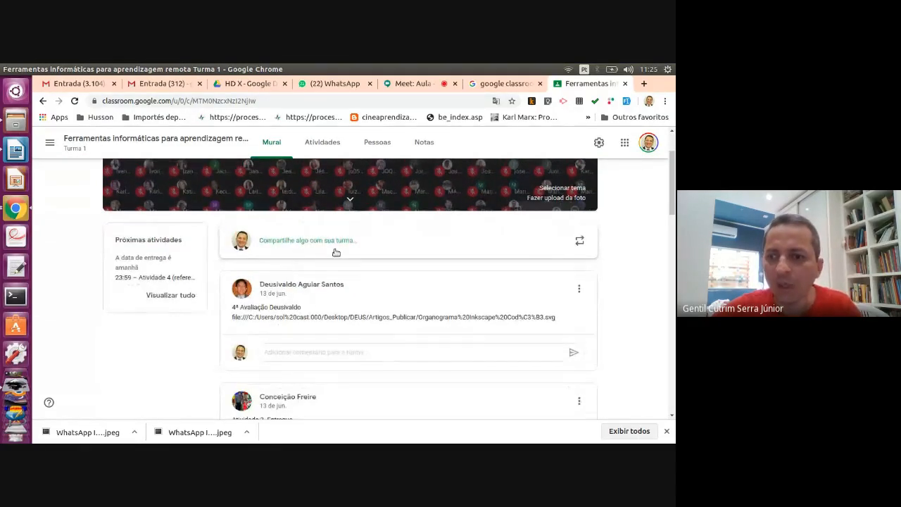
pyautogui.click(293, 242)
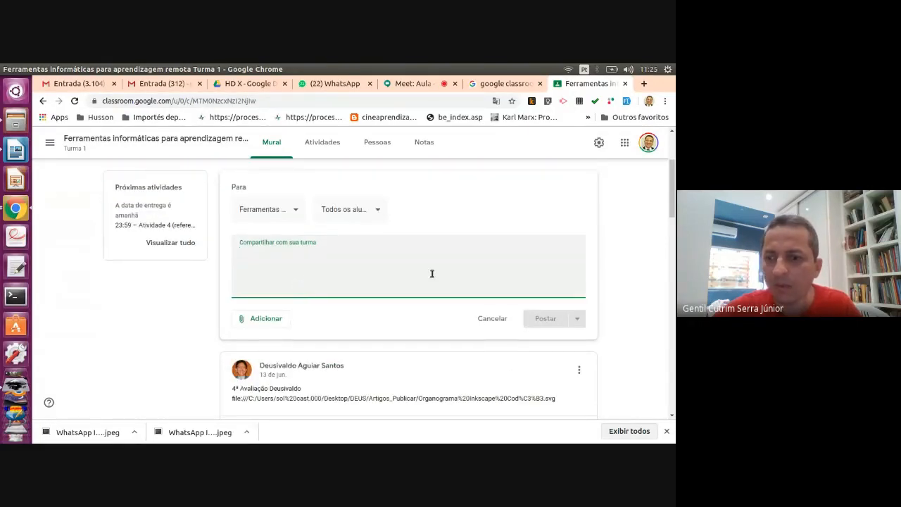
# Attach the file casa.png from the home folder to the announcement by uploading it from the computer.
pyautogui.click(269, 320)
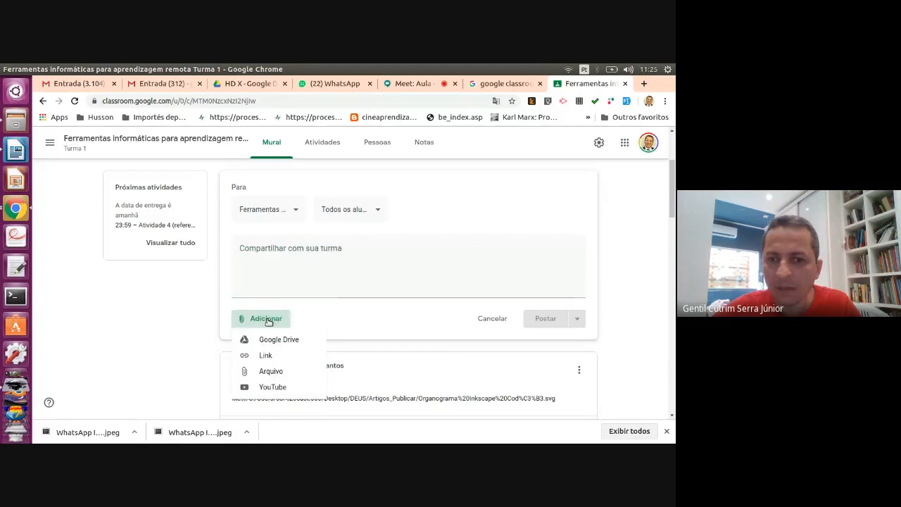
pyautogui.click(277, 371)
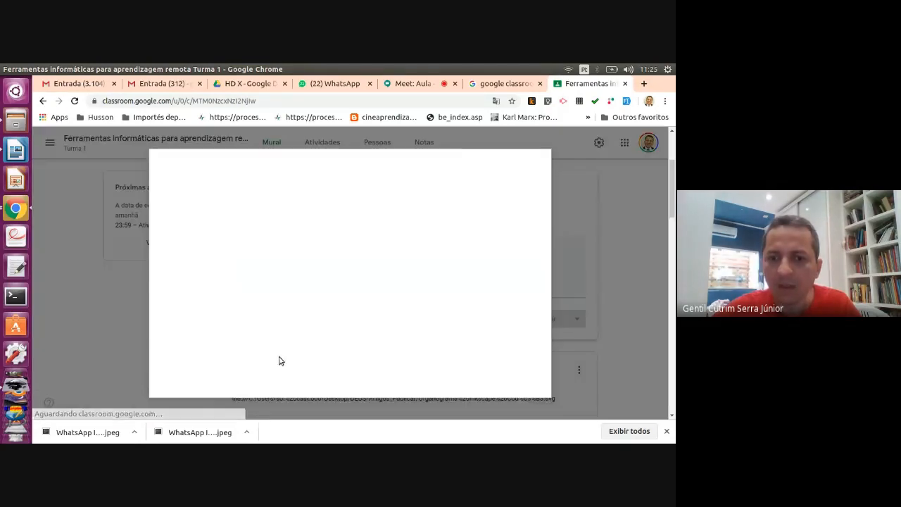
pyautogui.click(344, 282)
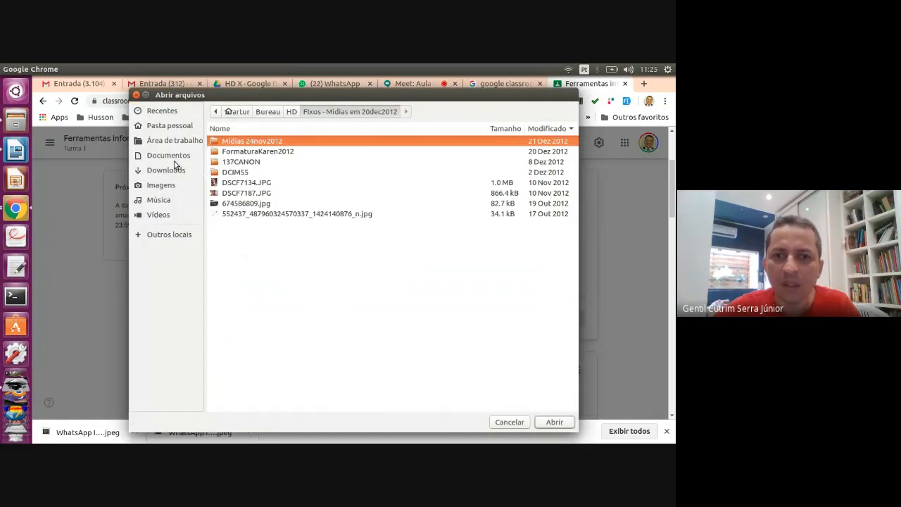
pyautogui.click(169, 129)
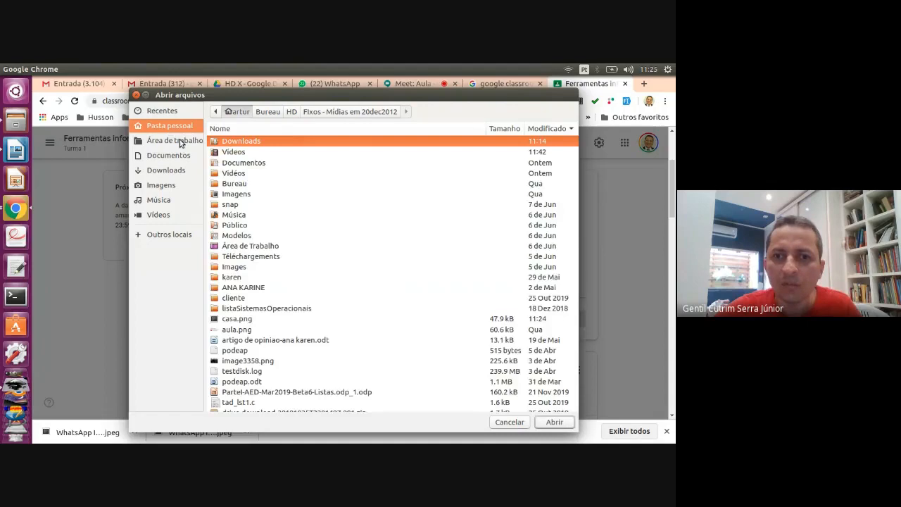
pyautogui.click(239, 318)
pyautogui.click(567, 422)
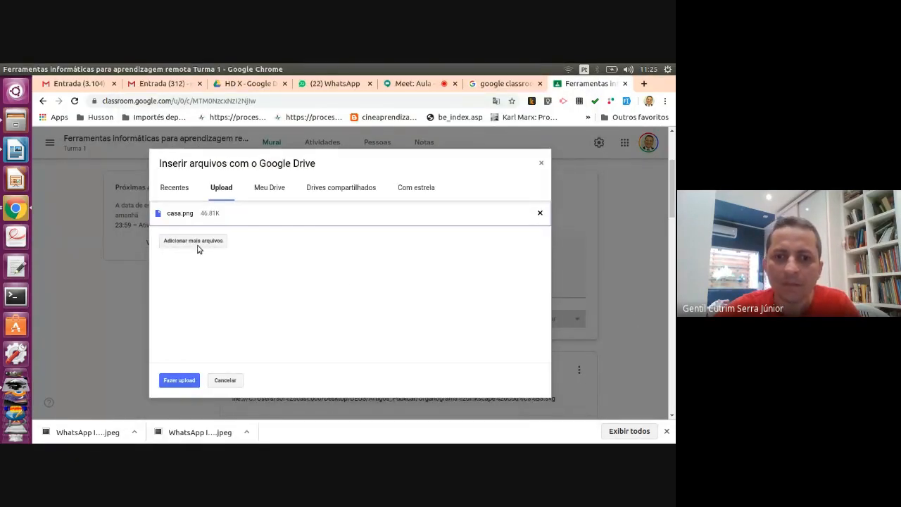
pyautogui.click(181, 379)
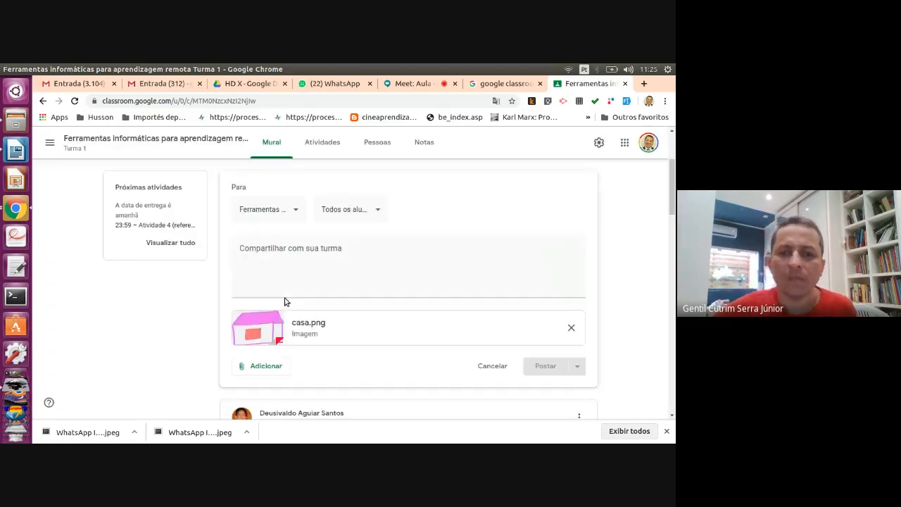
pyautogui.scroll(5, 290, 299)
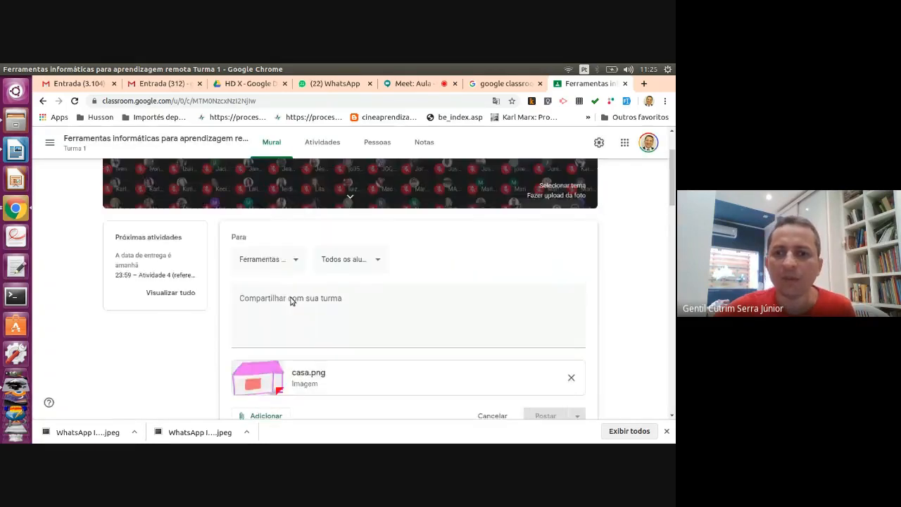
pyautogui.click(323, 142)
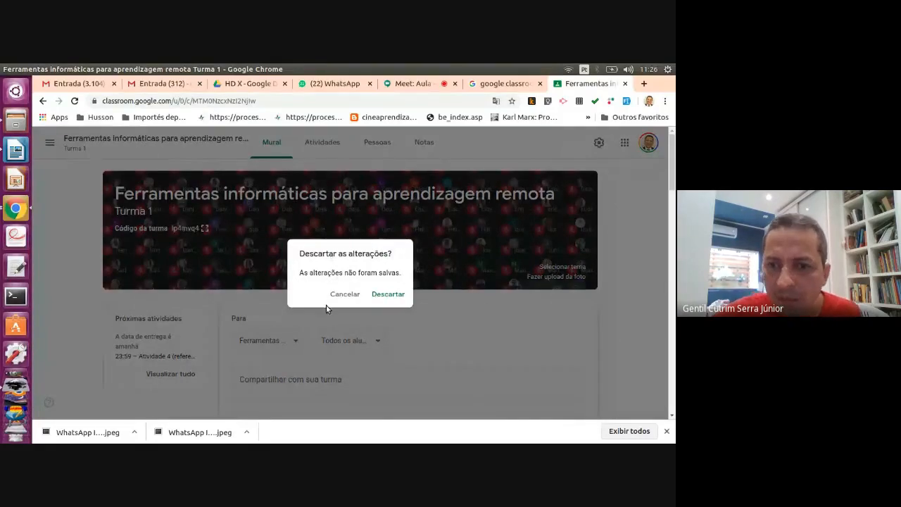
pyautogui.click(345, 294)
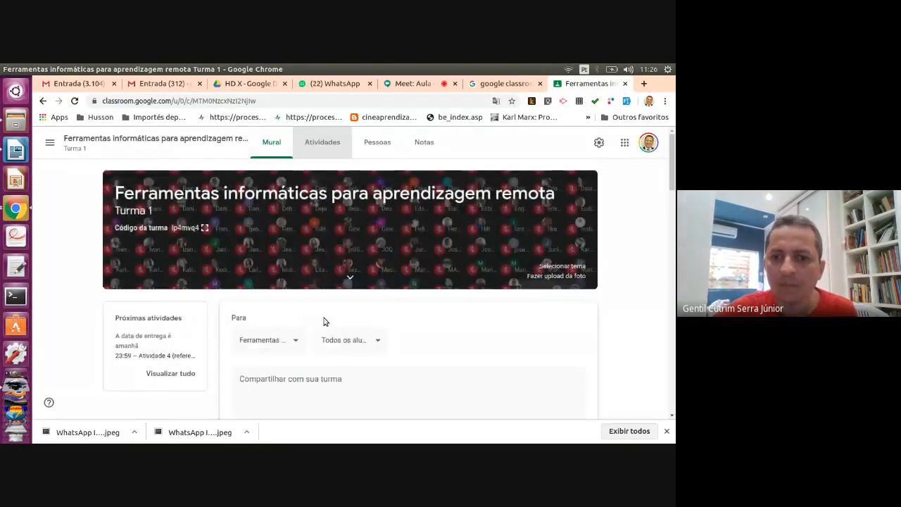
# Enter "Teste" as the announcement text and post it to the class with the attached image.
pyautogui.scroll(-2, 322, 322)
pyautogui.scroll(2, 318, 309)
pyautogui.scroll(-1, 314, 281)
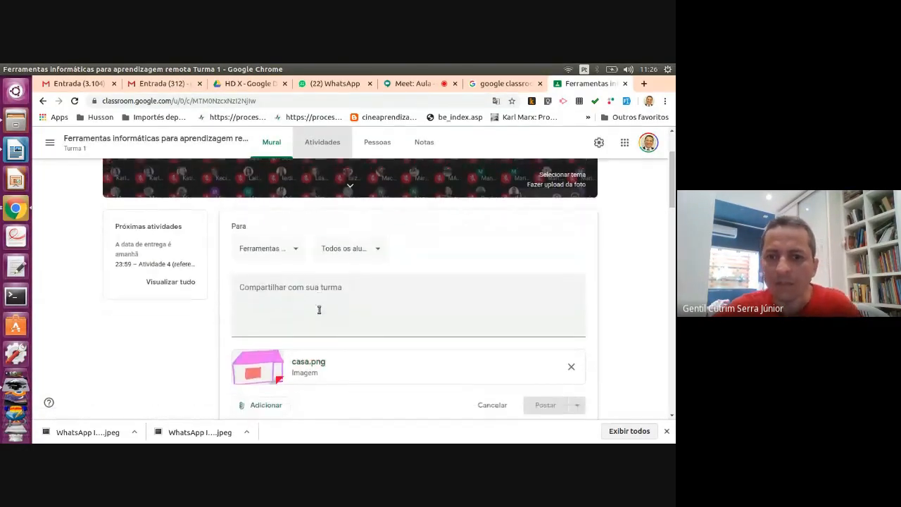
pyautogui.click(312, 275)
pyautogui.write('Teste')
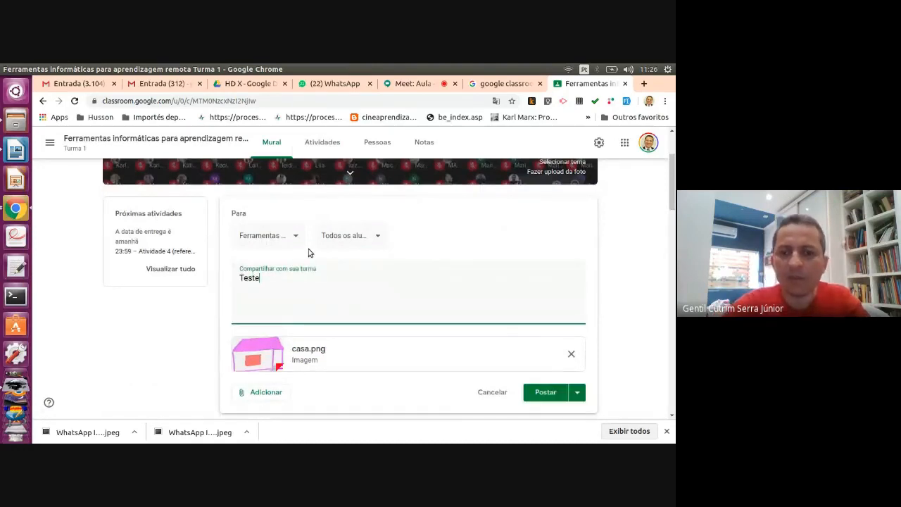
pyautogui.click(541, 394)
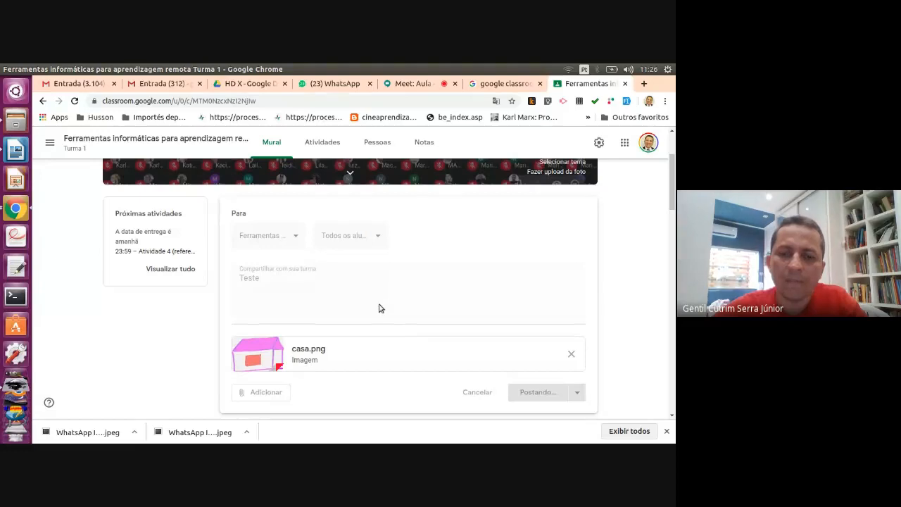
# Start a new assignment in the class's Atividades section with the title "Teste" and the instructions "Teste".
pyautogui.click(322, 143)
pyautogui.click(198, 178)
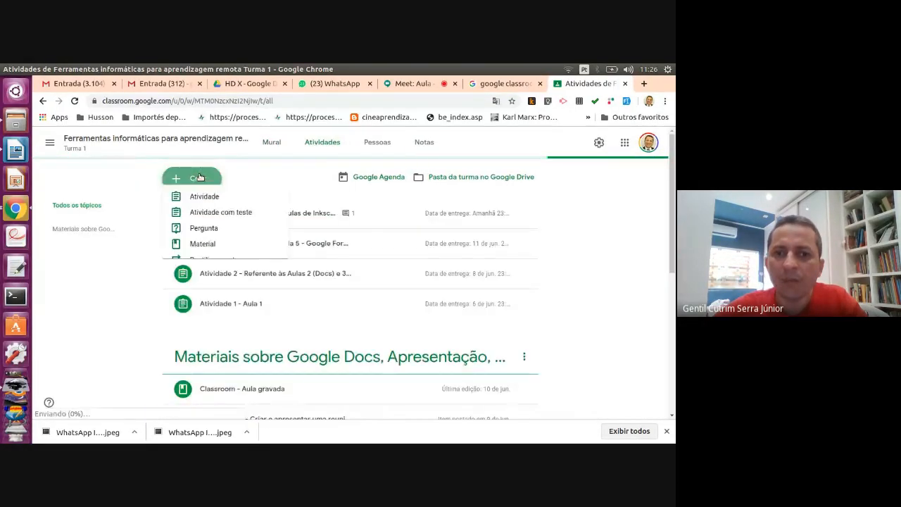
pyautogui.click(207, 204)
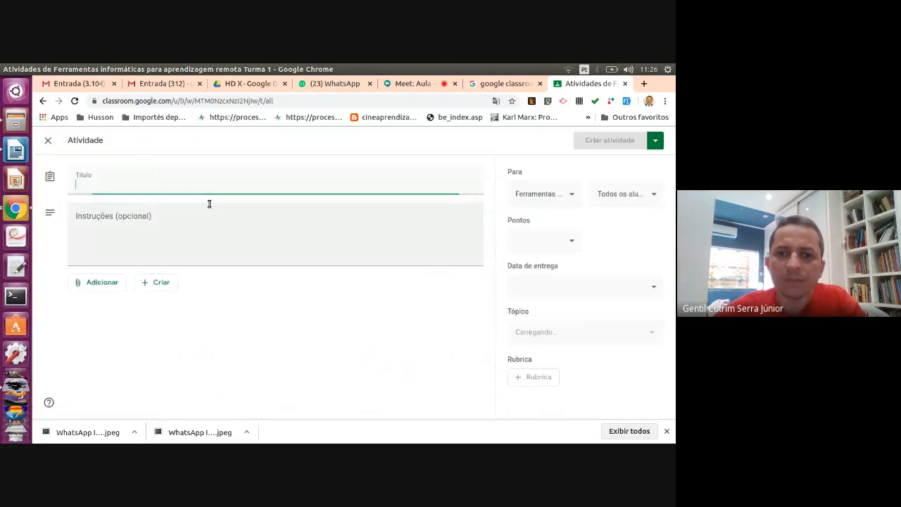
pyautogui.write('Teste')
pyautogui.press('Tab')
pyautogui.write('Teste')
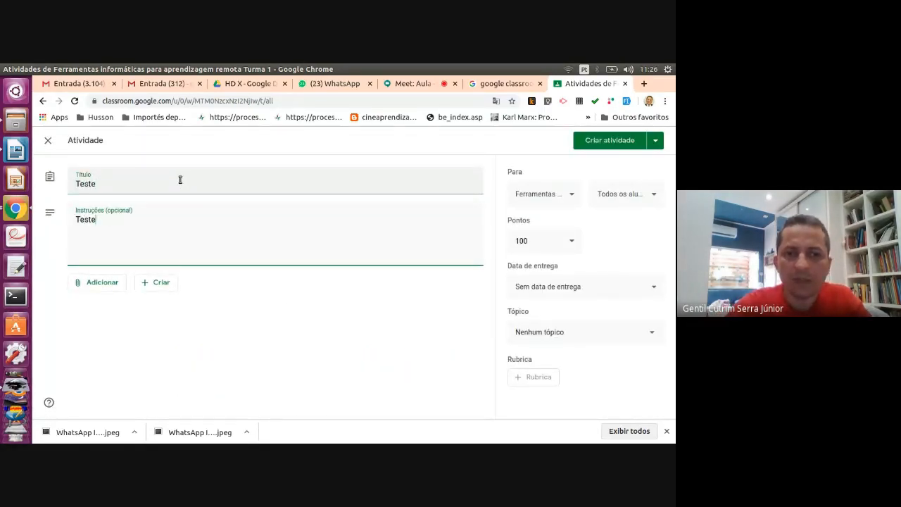
# Attach casa.png from the recent Google Drive files to the assignment and publish the assignment.
pyautogui.click(105, 289)
pyautogui.click(113, 335)
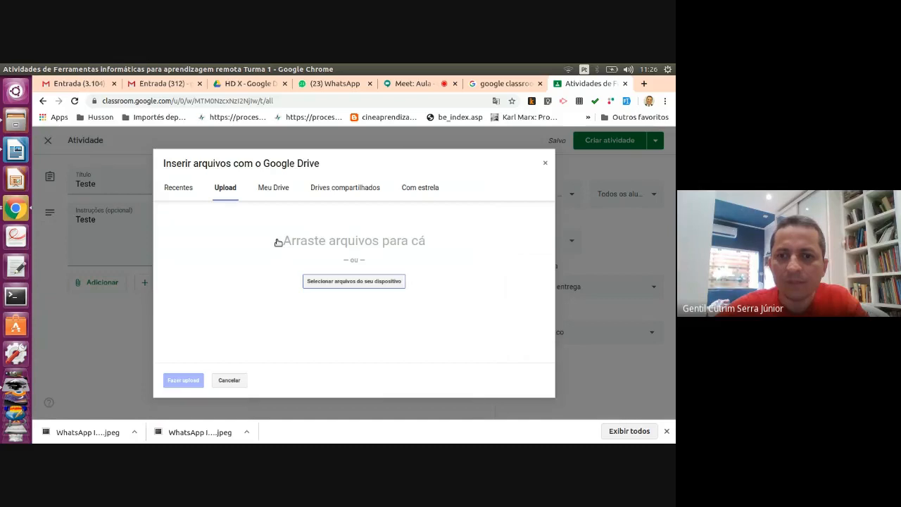
pyautogui.click(178, 188)
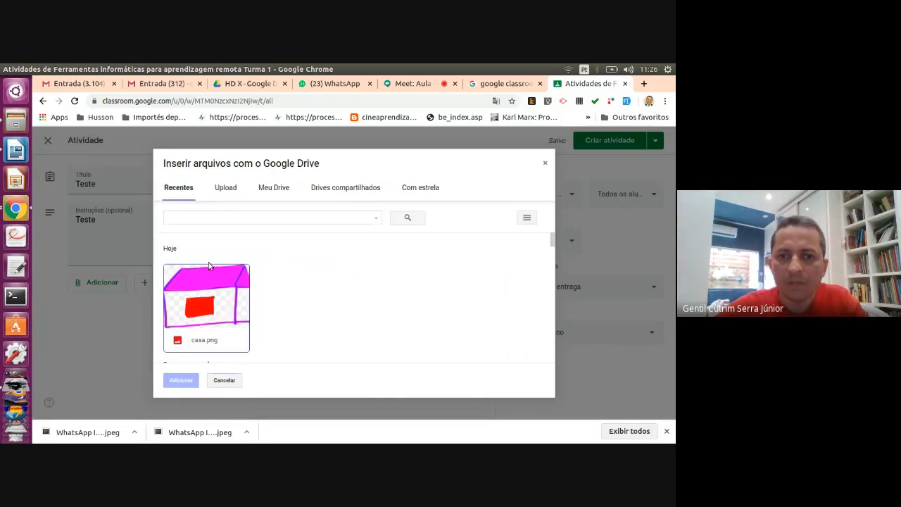
pyautogui.click(208, 295)
pyautogui.click(182, 380)
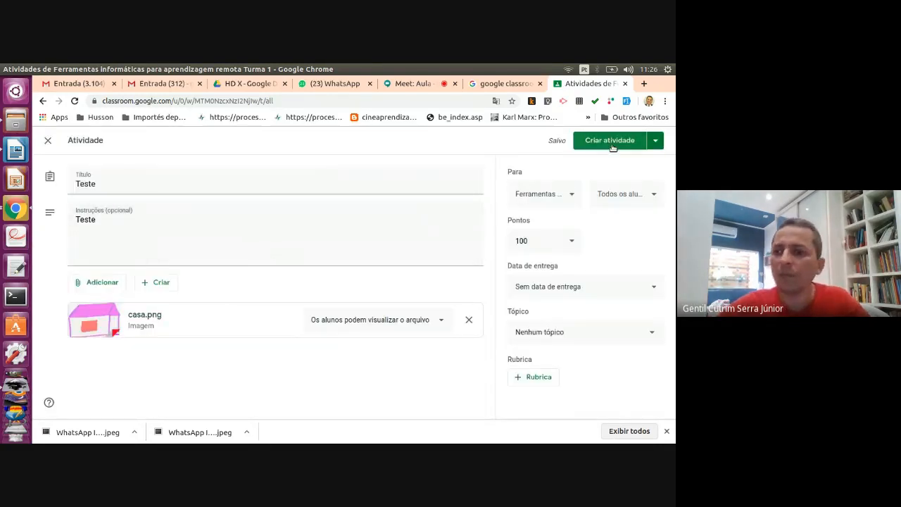
pyautogui.click(610, 142)
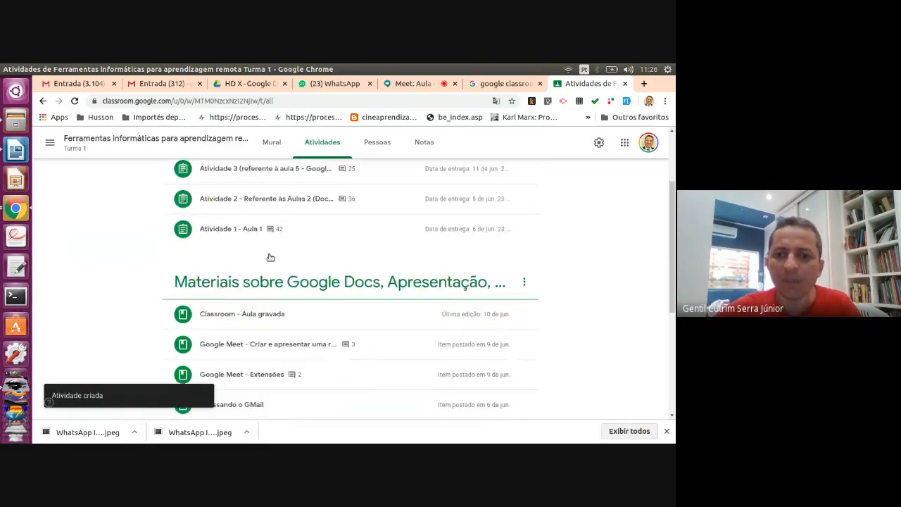
# Examine the new announcement and assignment in the class stream at a larger page zoom, and check the assignments list.
pyautogui.click(273, 142)
pyautogui.scroll(-2, 307, 360)
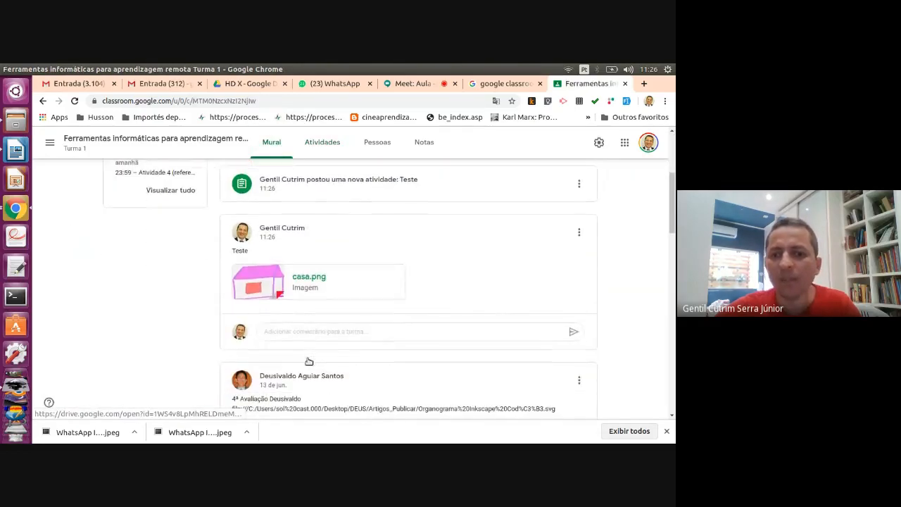
pyautogui.hotkey('ctrl', '+')
pyautogui.hotkey('ctrl', '+')
pyautogui.hotkey('ctrl', '+')
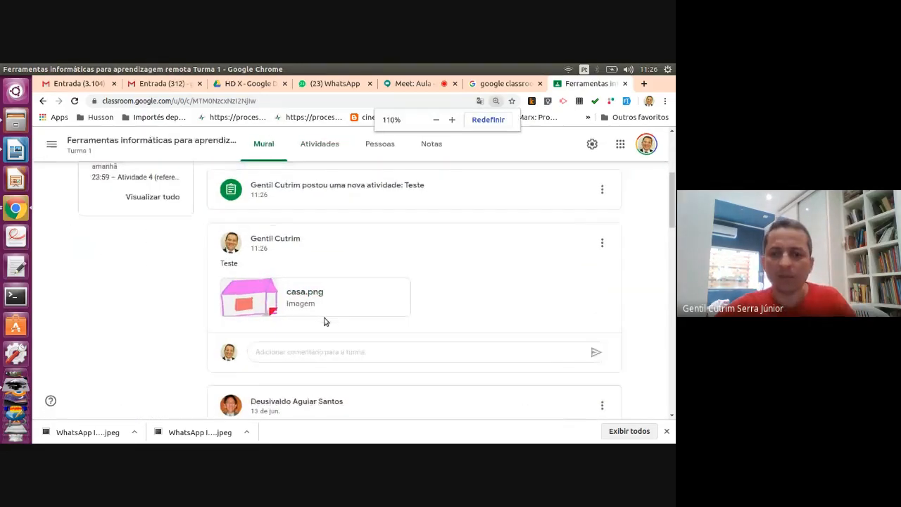
pyautogui.hotkey('ctrl', '-')
pyautogui.hotkey('ctrl', '-')
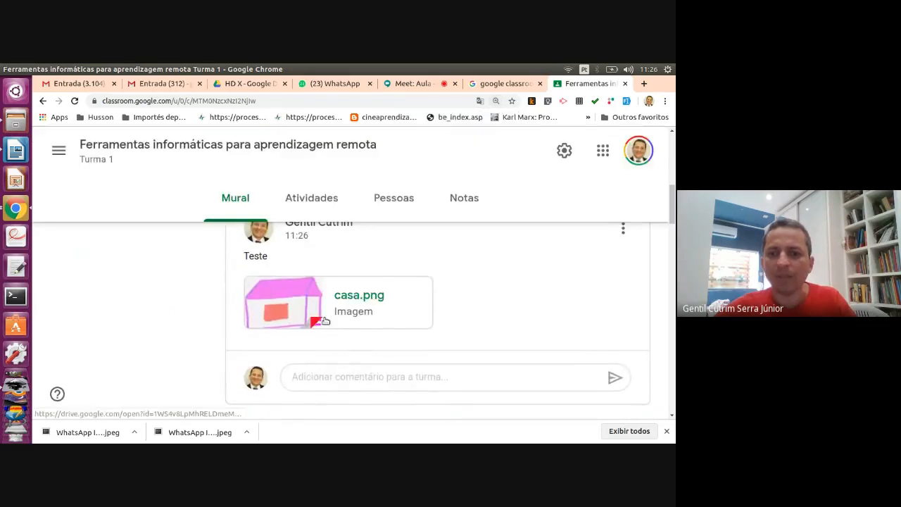
pyautogui.scroll(3, 324, 320)
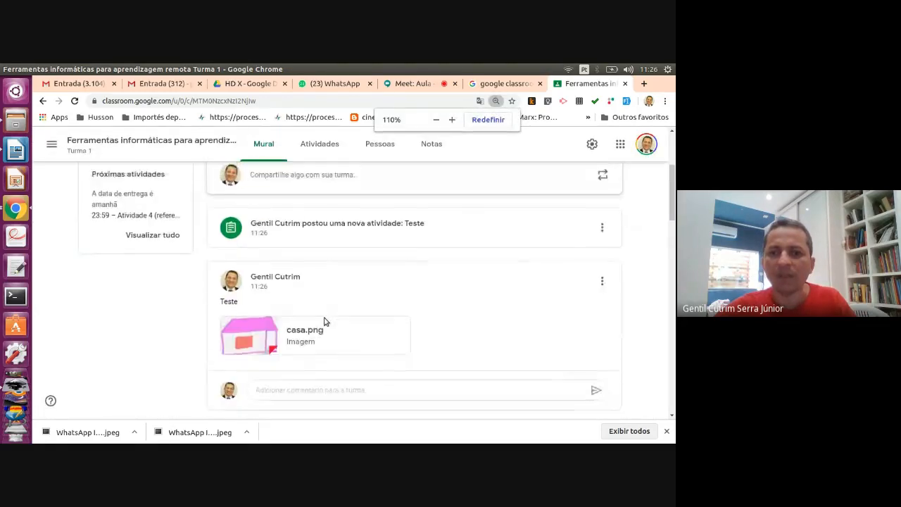
pyautogui.click(336, 146)
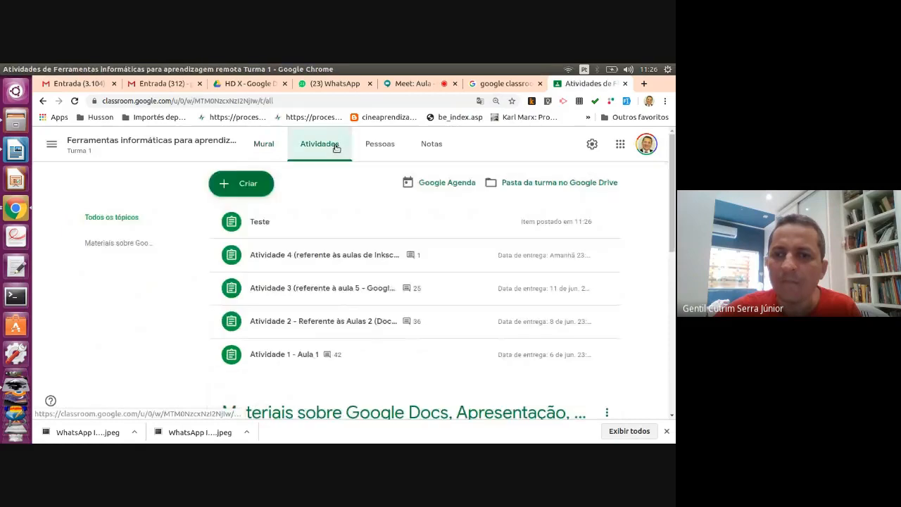
# Search the web for "google forms", open the Google Forms site and create a blank form.
pyautogui.click(430, 100)
pyautogui.write('google')
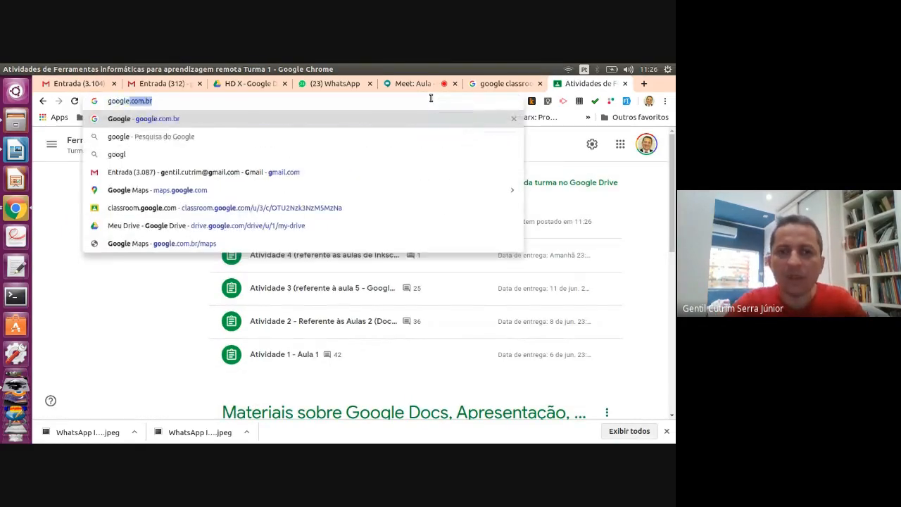
pyautogui.write(' forms')
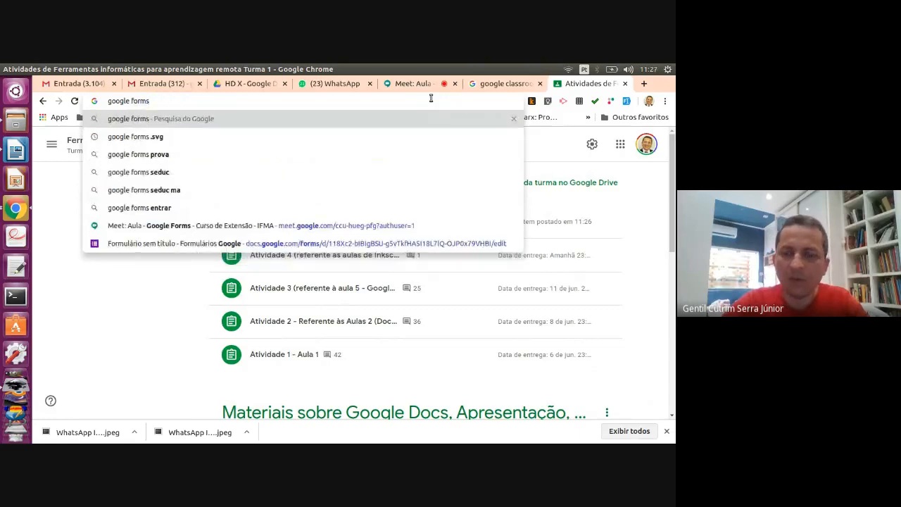
pyautogui.press('Return')
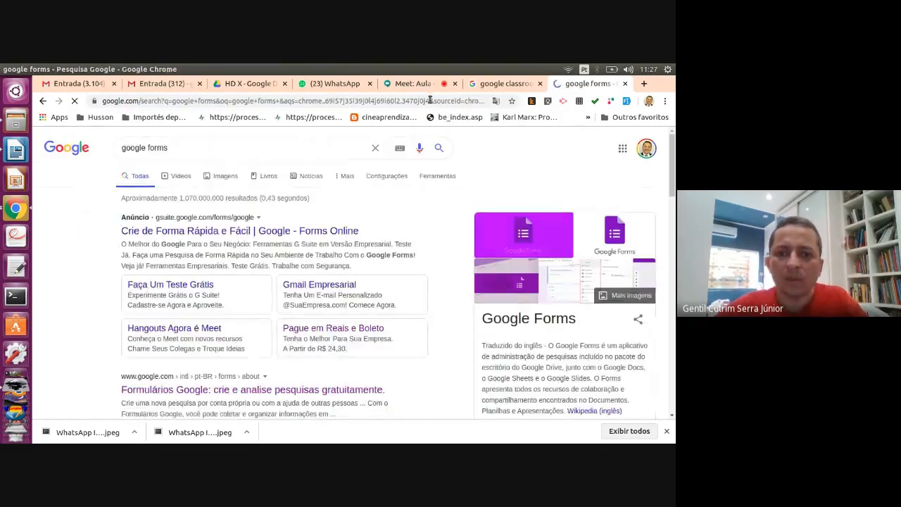
pyautogui.click(200, 389)
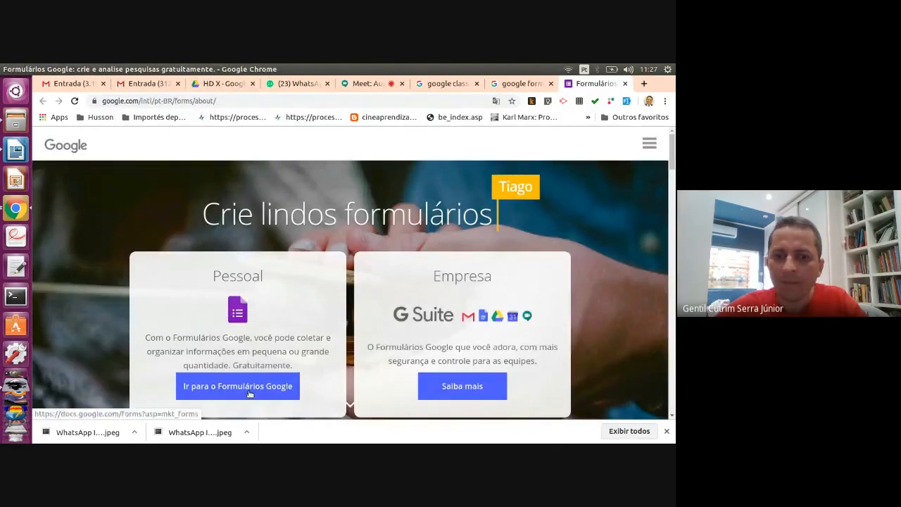
pyautogui.click(248, 393)
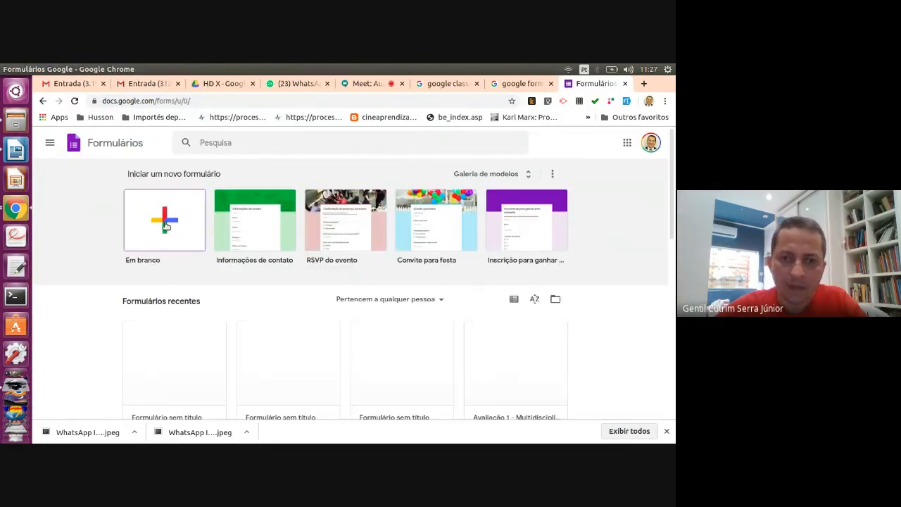
pyautogui.click(166, 226)
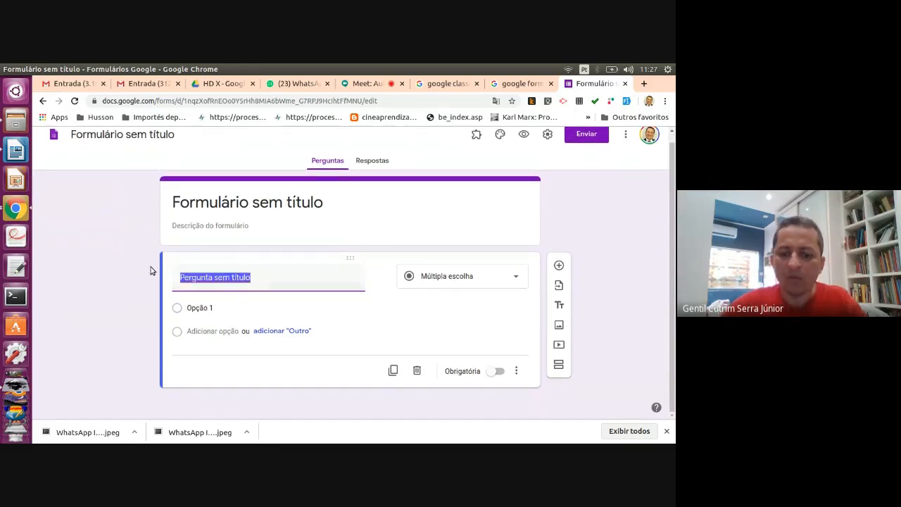
# Set the first question's text to "Qual imagem representa a independência de tal país".
pyautogui.write('Qual a imgamge')
pyautogui.press('BackSpace')
pyautogui.press('BackSpace')
pyautogui.press('BackSpace')
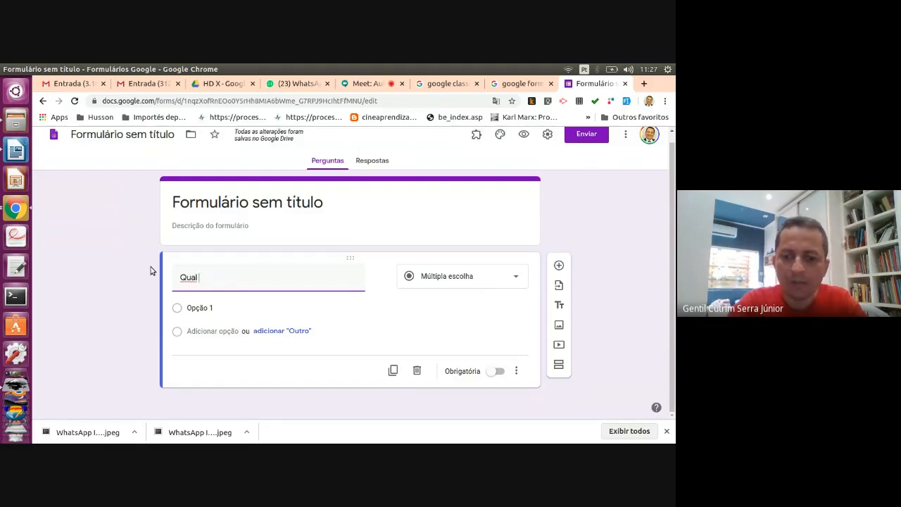
pyautogui.write('imagem representa a')
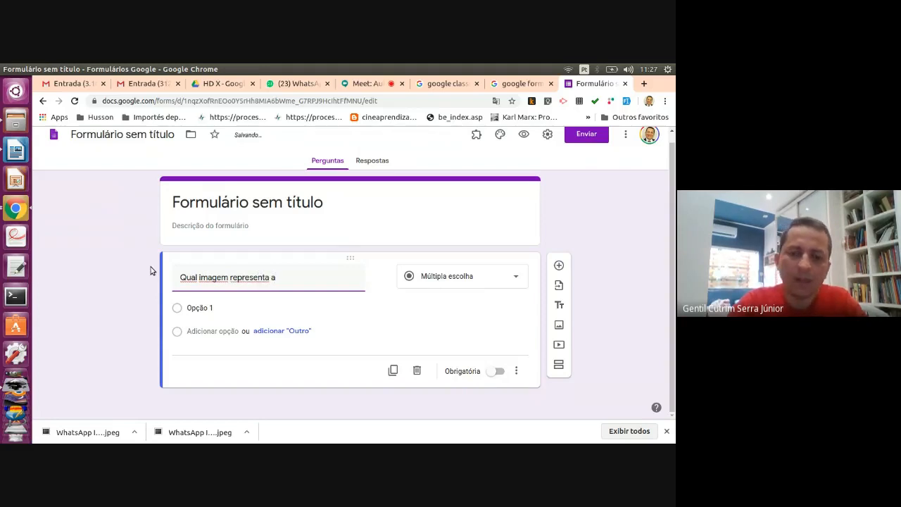
pyautogui.write(' independência ')
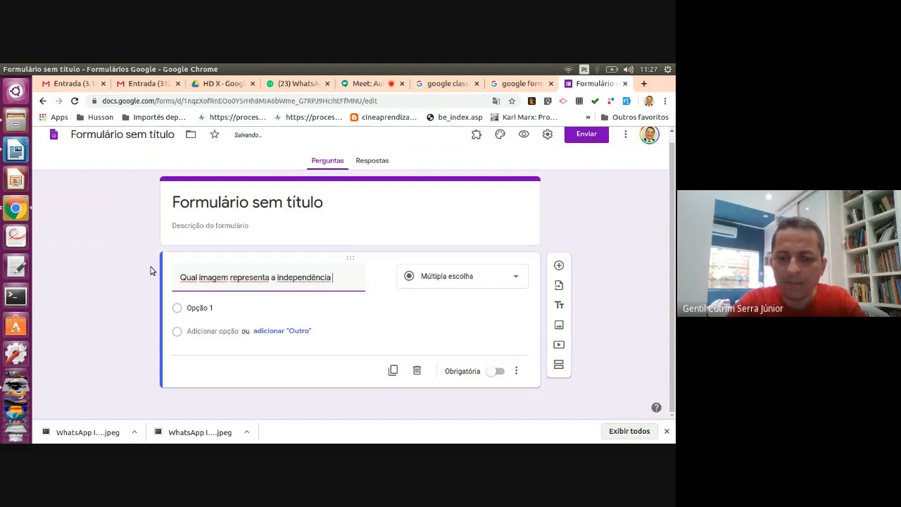
pyautogui.write('de')
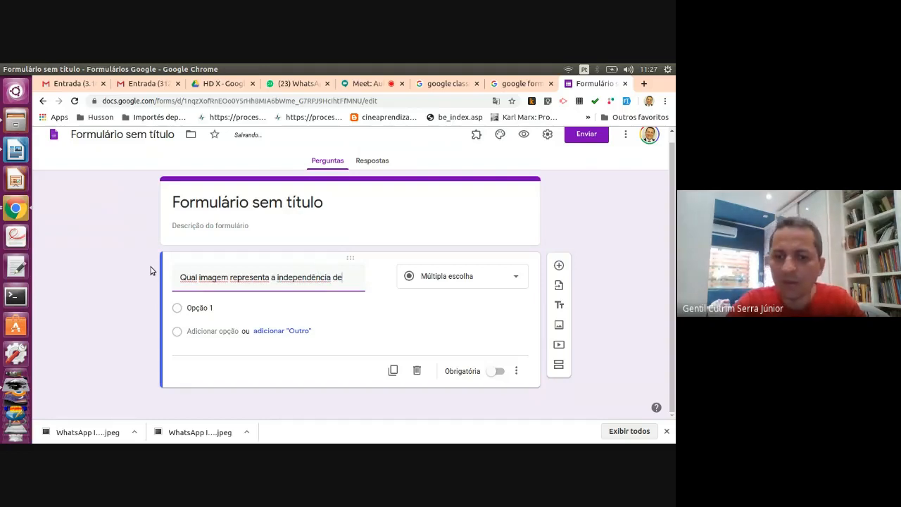
pyautogui.write(' tal pais')
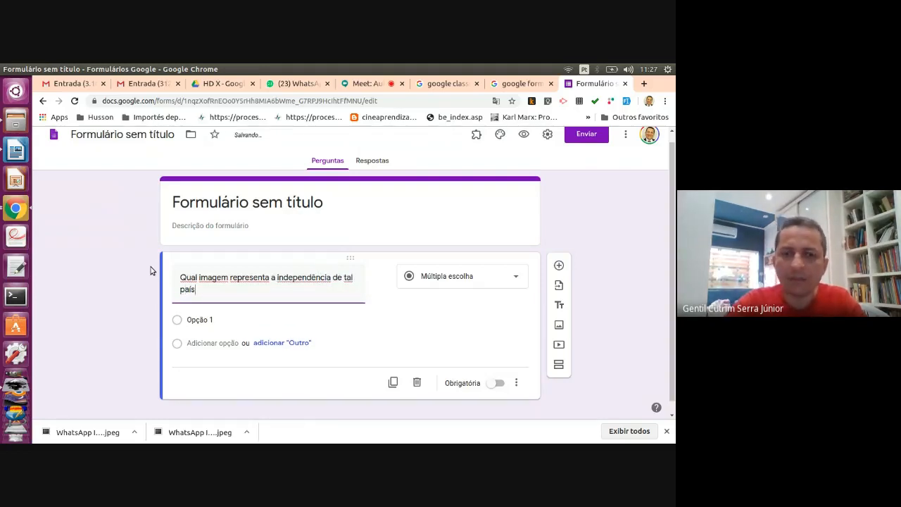
# Start uploading an image for the first answer option, looking in Downloads and the personal folder for the picture file.
pyautogui.click(212, 320)
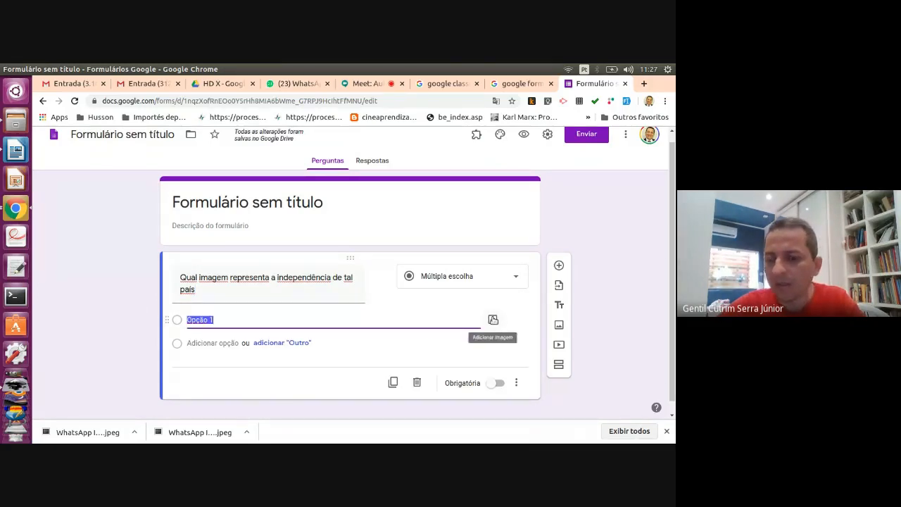
pyautogui.click(492, 319)
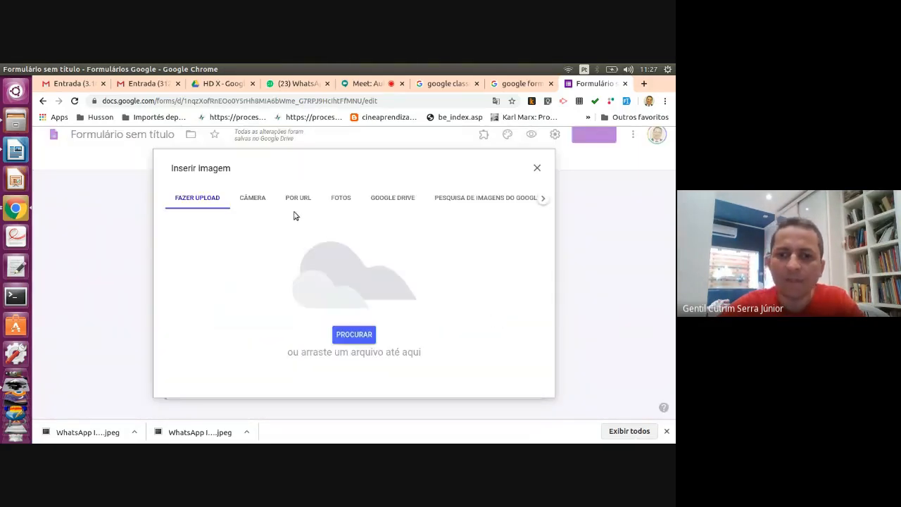
pyautogui.click(350, 338)
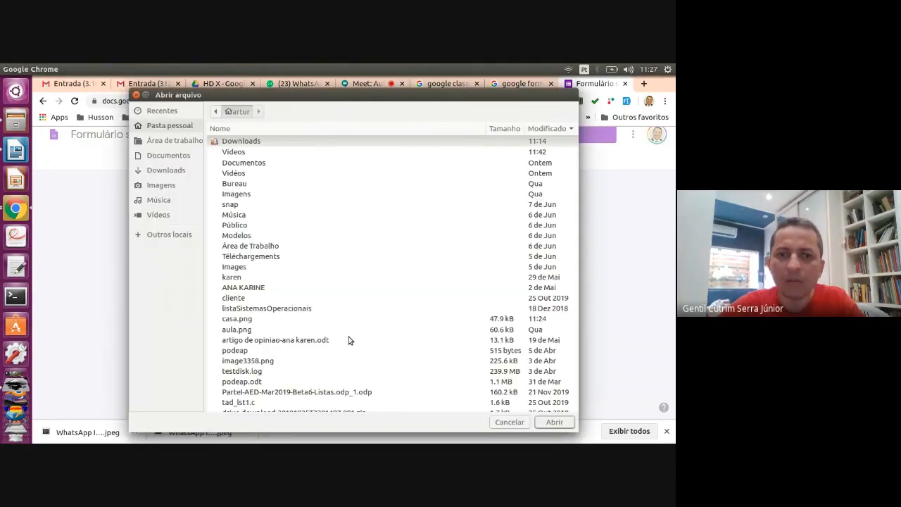
pyautogui.click(167, 169)
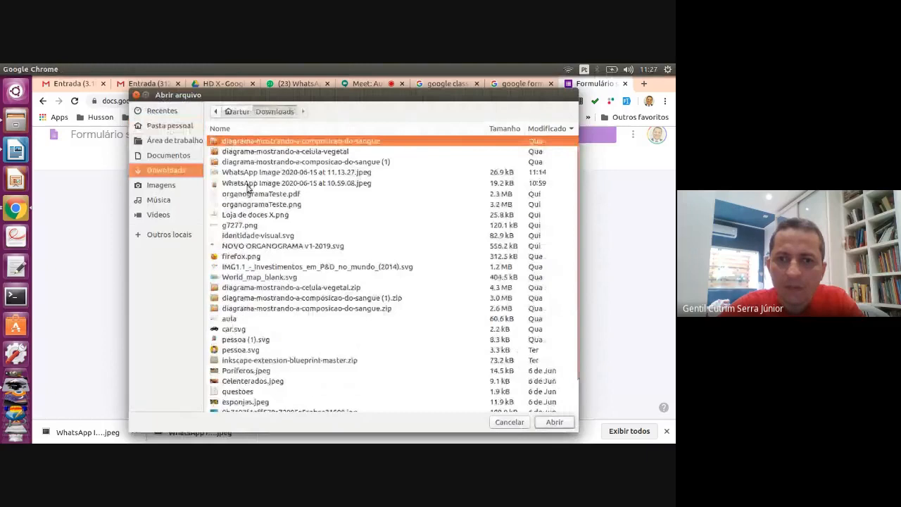
pyautogui.click(175, 125)
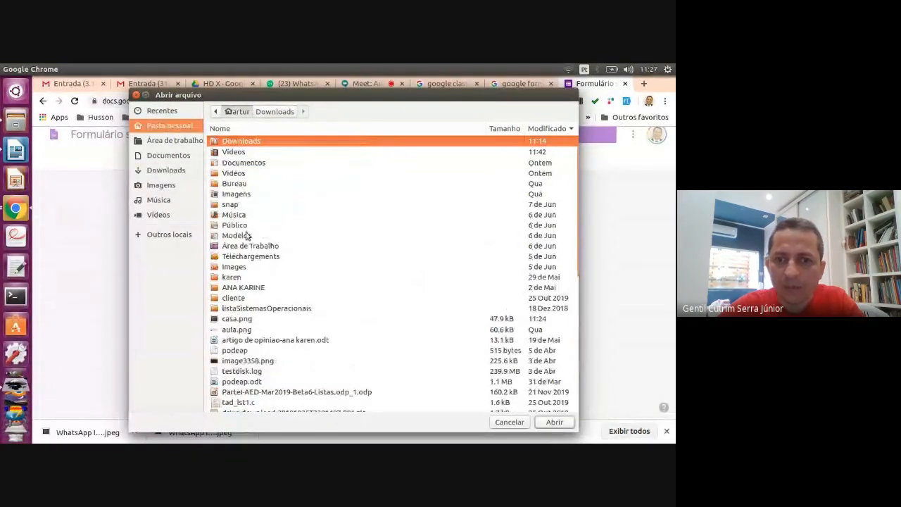
# Insert casa.png from the home folder as the image for the first answer option.
pyautogui.click(237, 318)
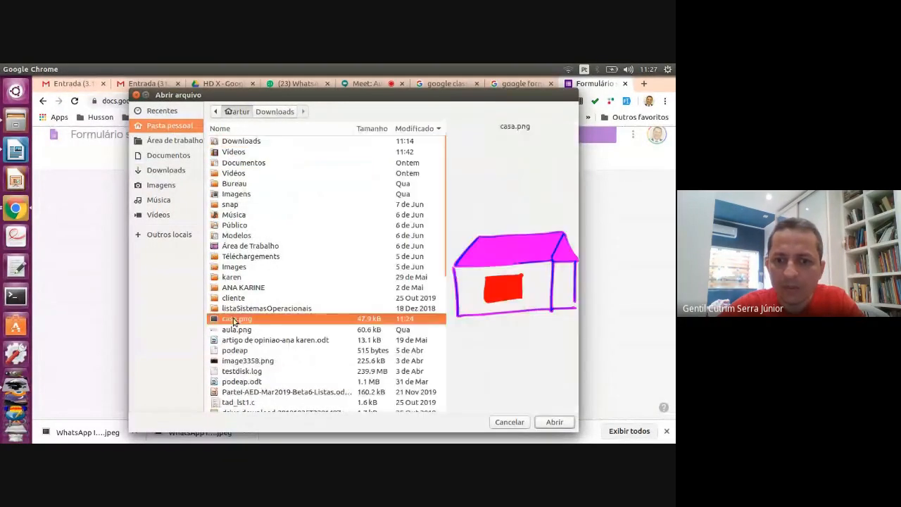
pyautogui.click(553, 422)
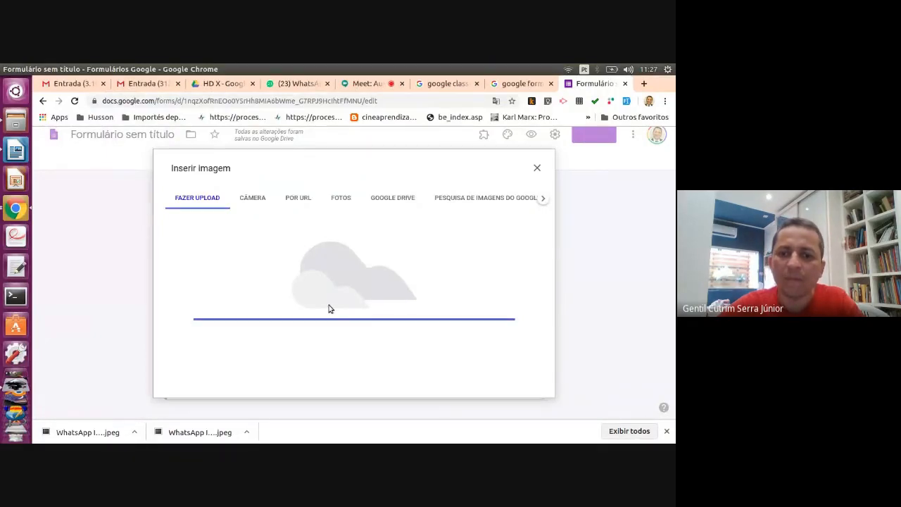
pyautogui.scroll(-2, 268, 329)
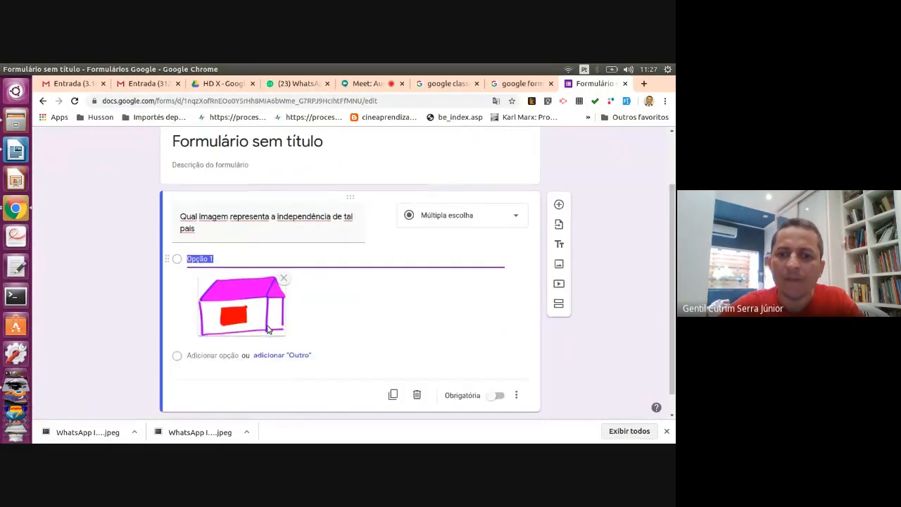
# Replace the first answer option's text with "O quadro de" followed by the painter's full name.
pyautogui.click(226, 236)
pyautogui.moveTo(227, 236); pyautogui.dragTo(177, 235)
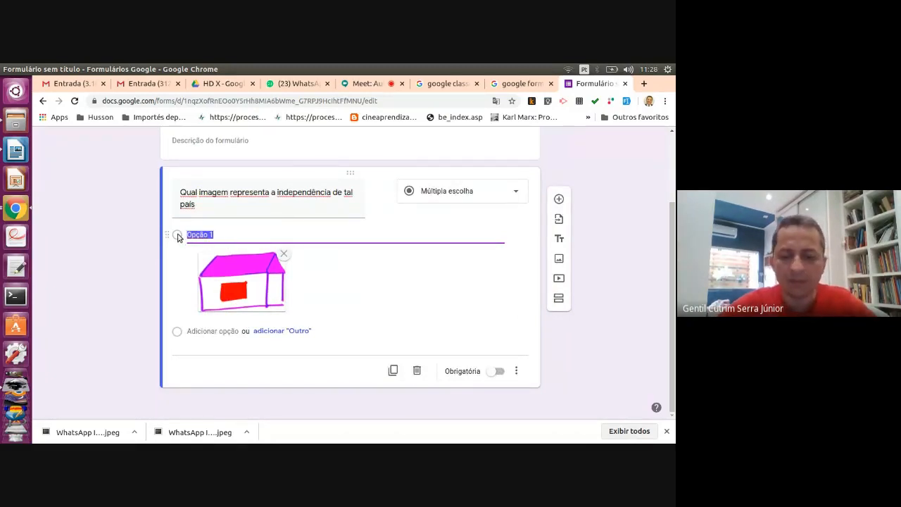
pyautogui.write('O quad')
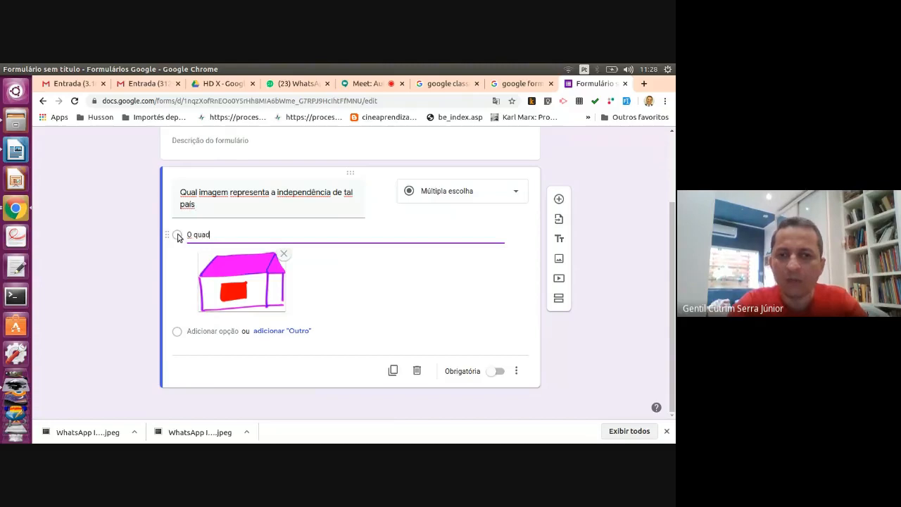
pyautogui.write('ro de José da Silva')
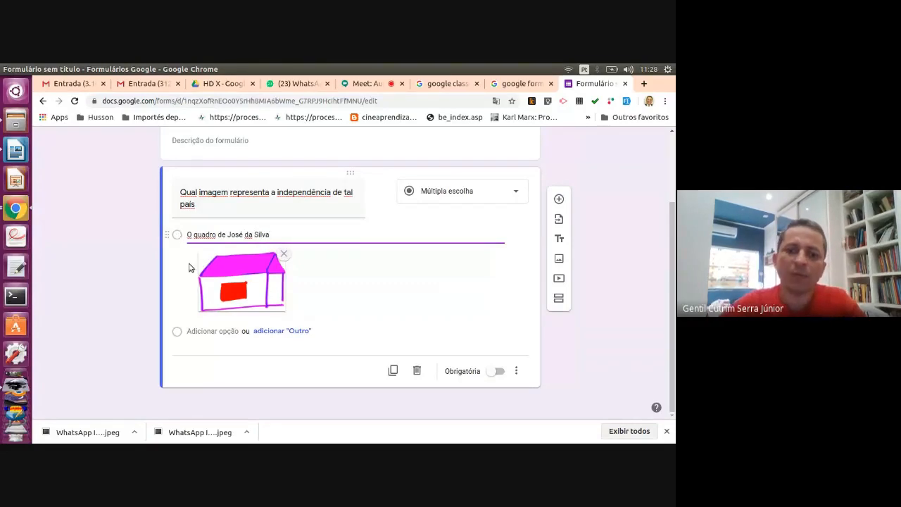
pyautogui.tripleClick(247, 205)
pyautogui.click(247, 206)
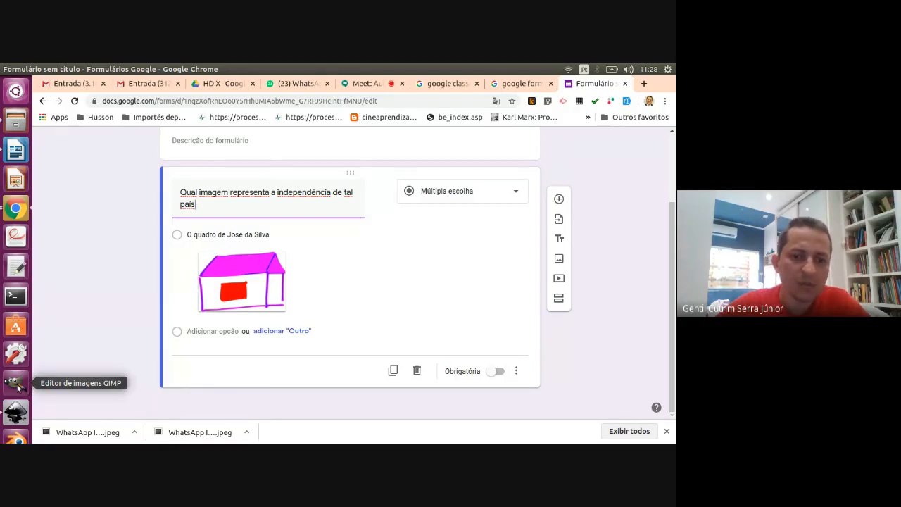
# Switch to GIMP, maximize its window and open WhatsApp Image 2020-06-15 at 11.13.27.jpeg from Downloads.
pyautogui.click(15, 382)
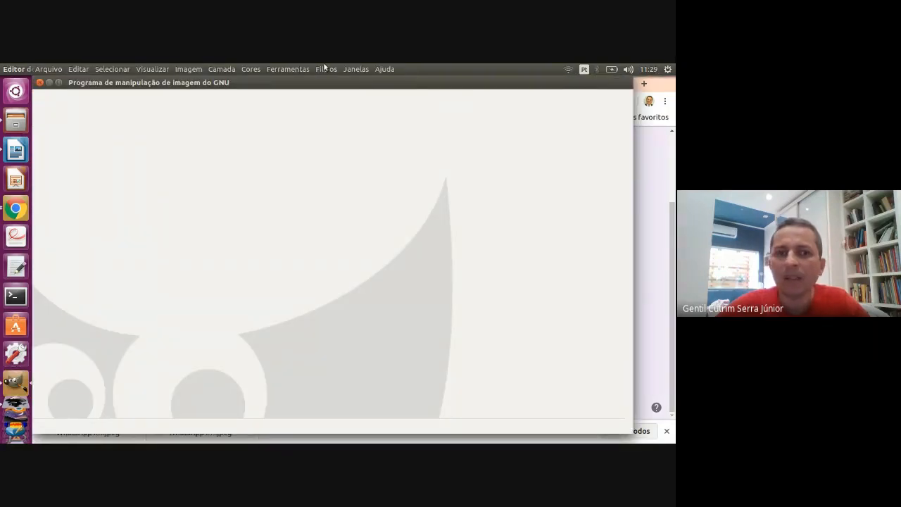
pyautogui.click(59, 83)
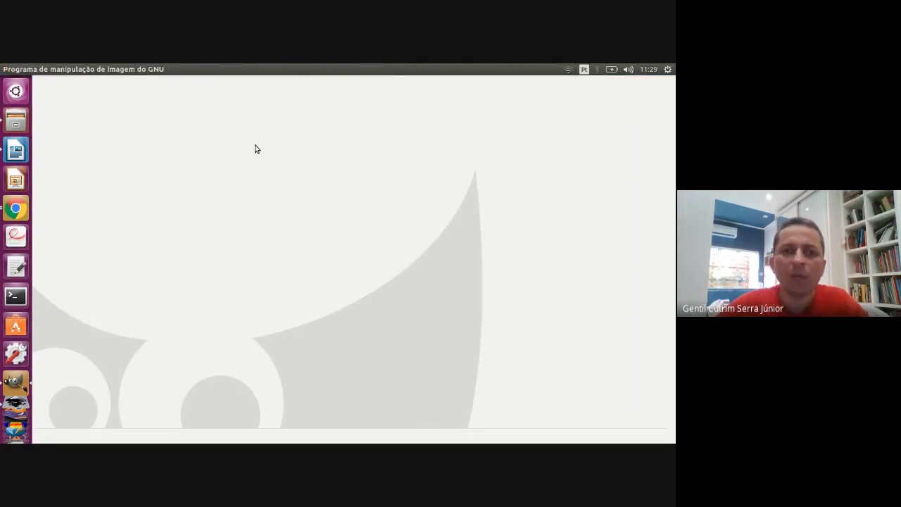
pyautogui.click(48, 69)
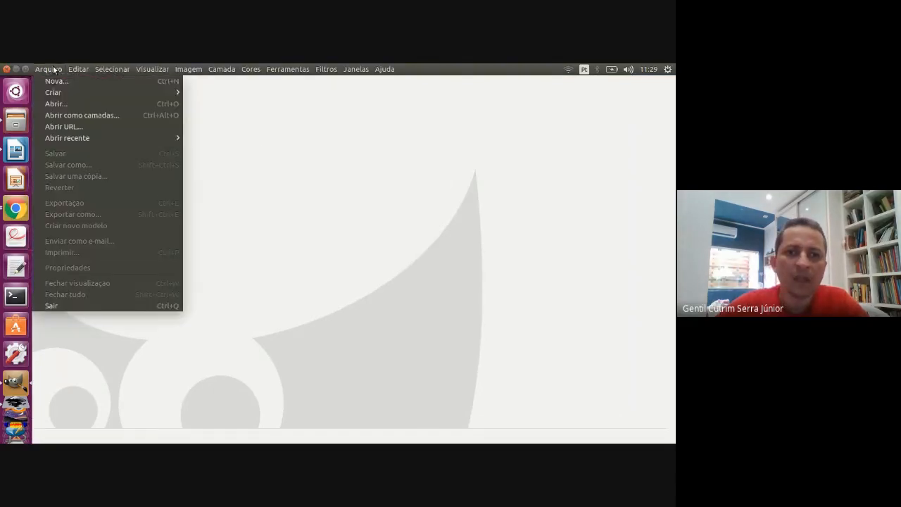
pyautogui.click(62, 103)
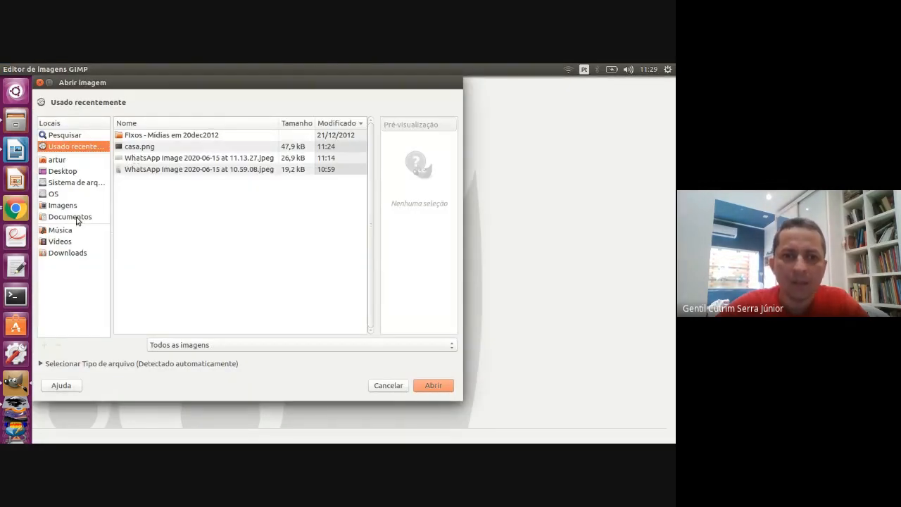
pyautogui.click(68, 254)
pyautogui.click(199, 188)
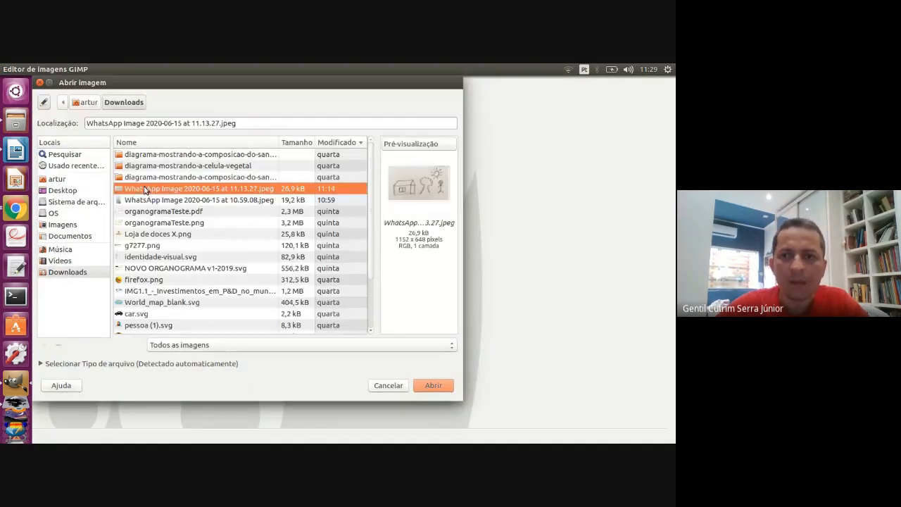
pyautogui.click(432, 385)
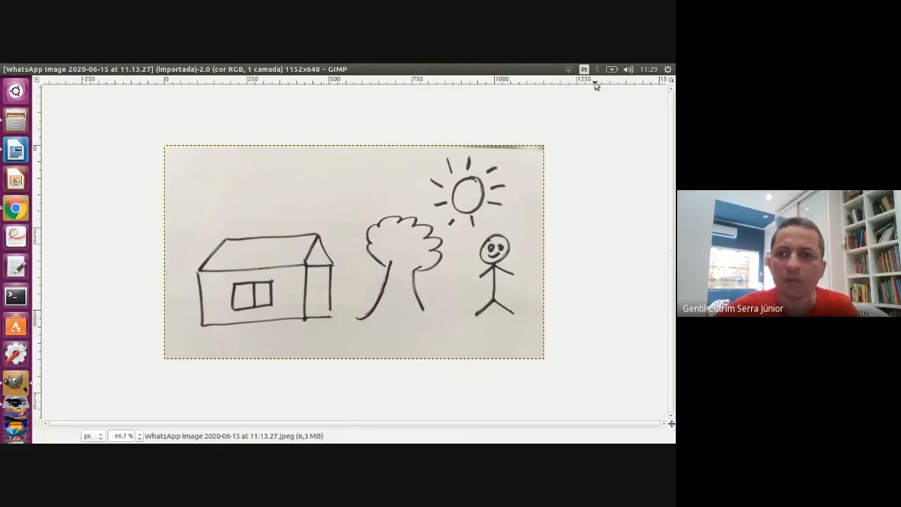
# Show a new toolbox beside the drawing and make a rectangular selection around the house.
pyautogui.click(326, 69)
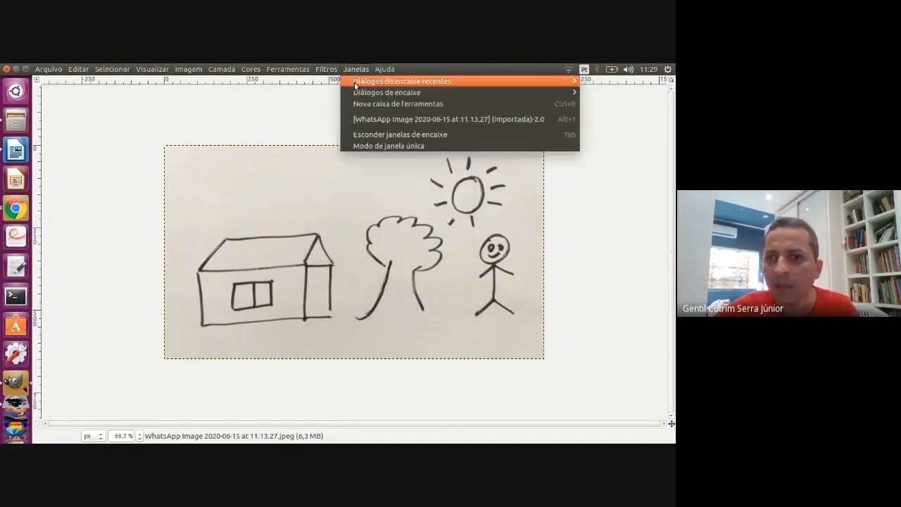
pyautogui.click(391, 104)
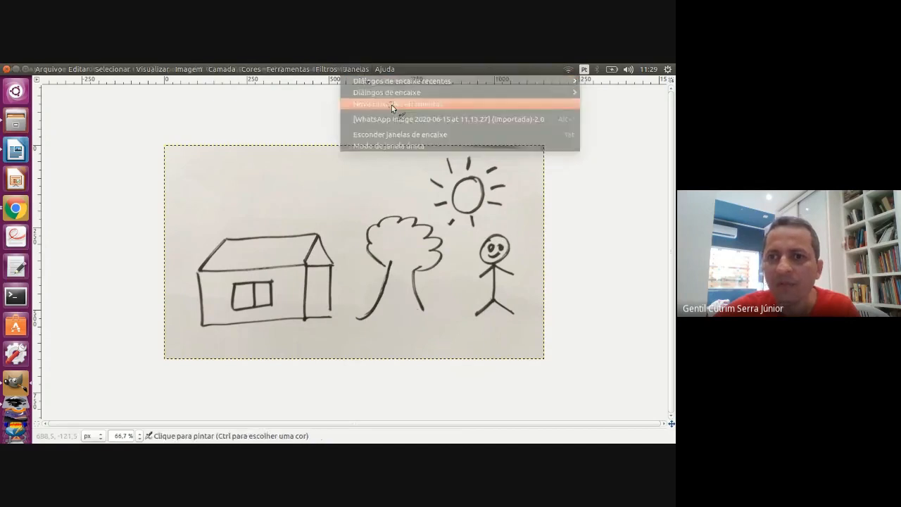
pyautogui.moveTo(392, 76); pyautogui.dragTo(77, 93)
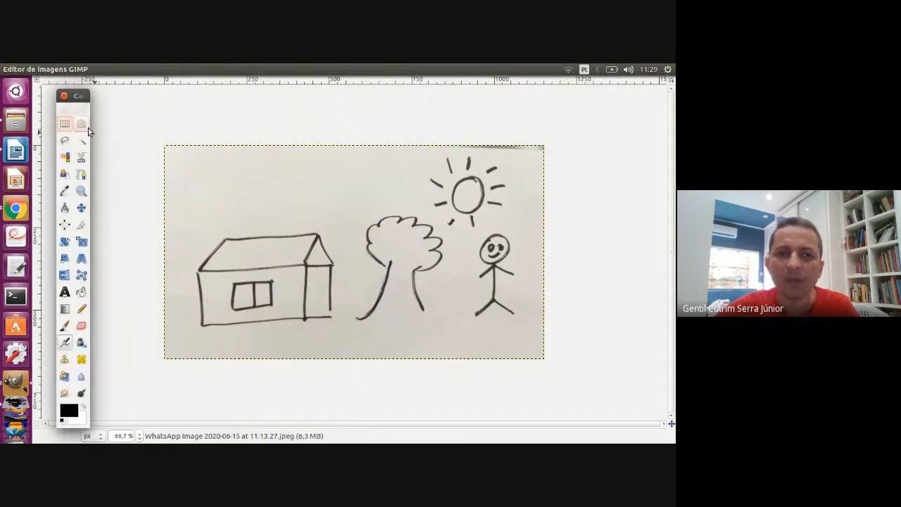
pyautogui.click(65, 124)
pyautogui.moveTo(184, 218); pyautogui.dragTo(345, 339)
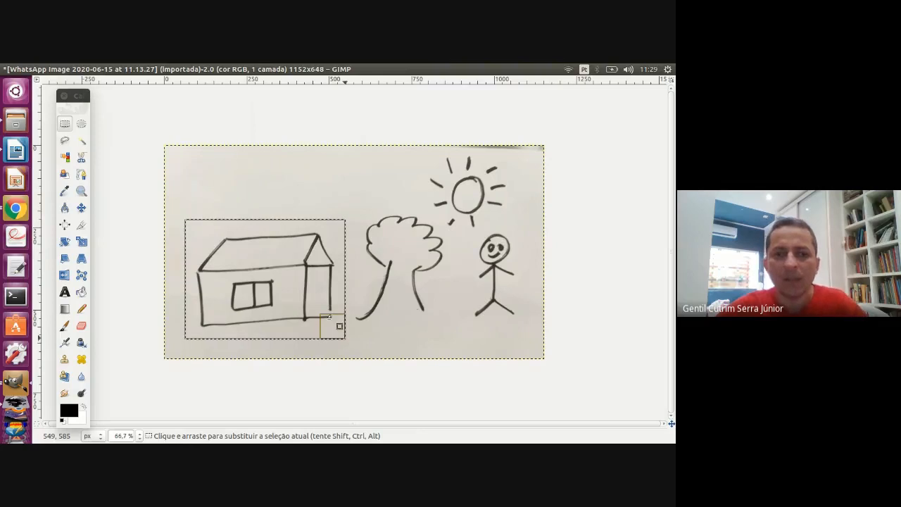
# Try cropping the image to the area around the house and undo the crop.
pyautogui.click(81, 225)
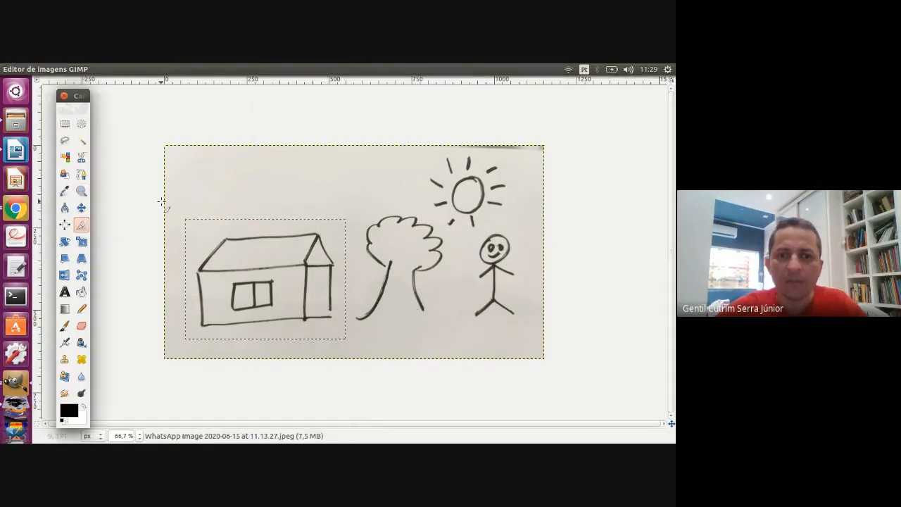
pyautogui.moveTo(185, 216); pyautogui.dragTo(342, 330)
pyautogui.click(342, 330)
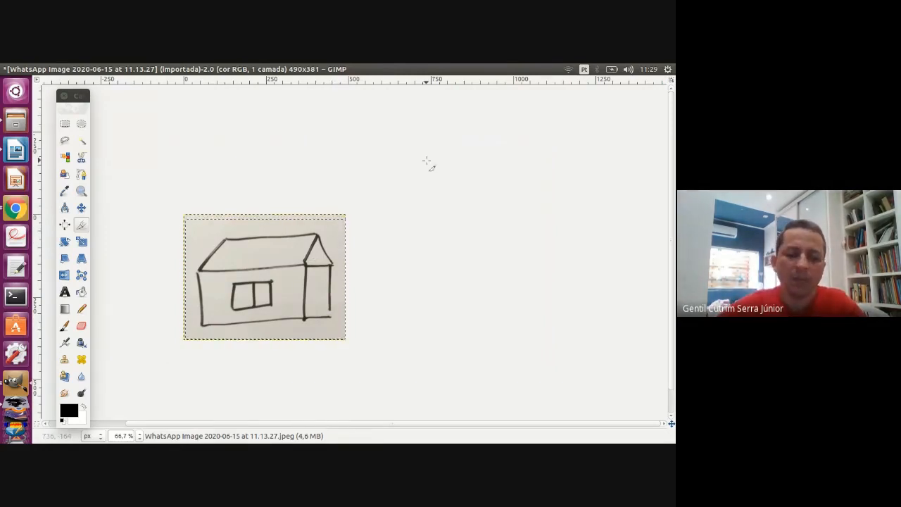
pyautogui.hotkey('ctrl', 'z')
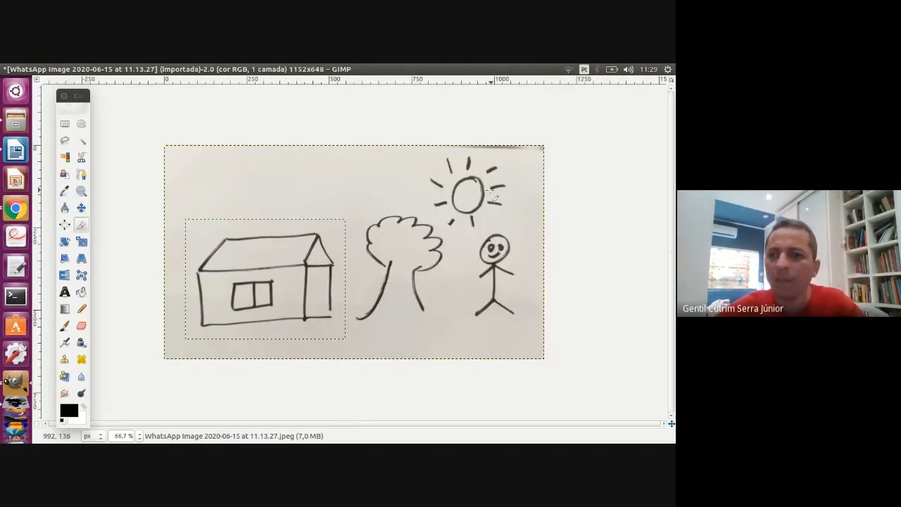
# Try cropping the image to the area around the sun and undo the crop.
pyautogui.moveTo(417, 151); pyautogui.dragTo(518, 233)
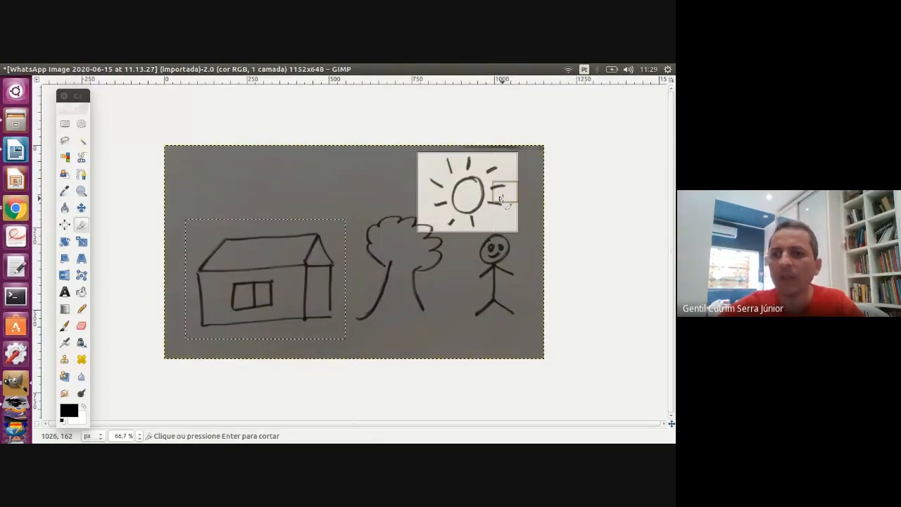
pyautogui.click(484, 188)
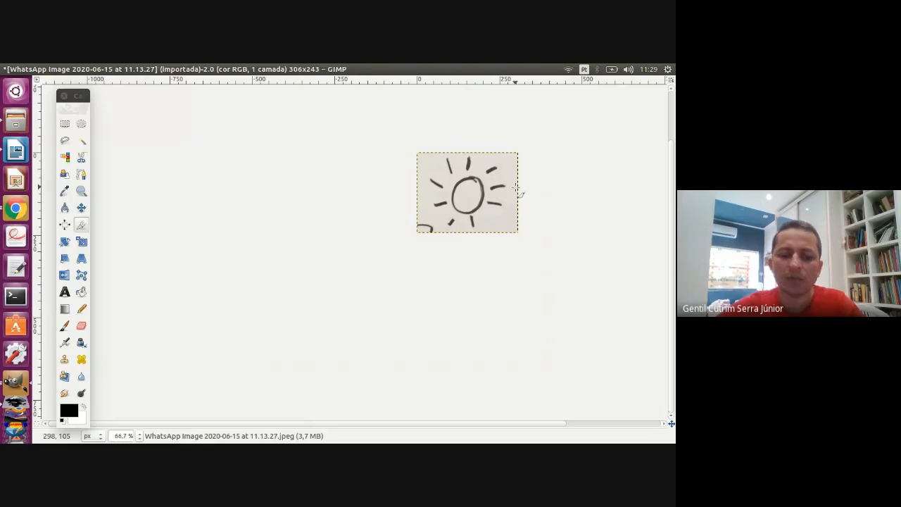
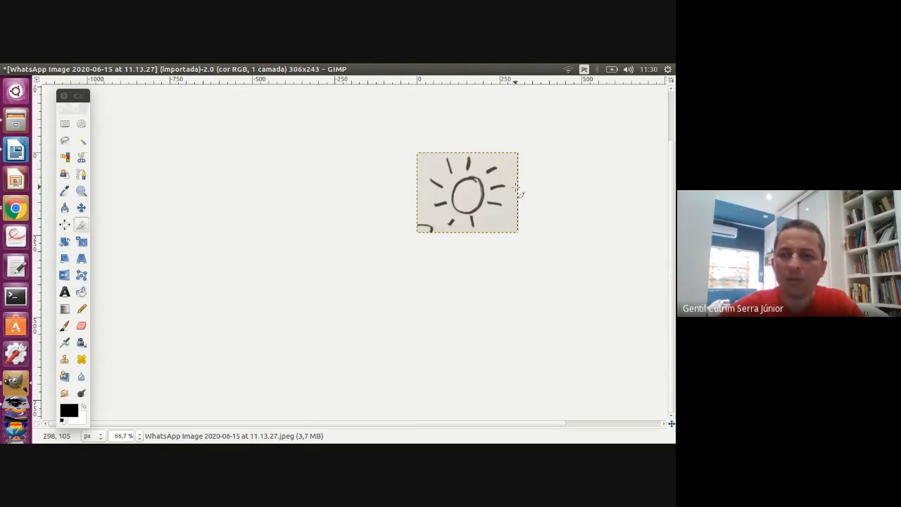
pyautogui.hotkey('ctrl', 'z')
# Adjust the Value curve of the selected house area with Curves, placing points at x 173, y 222 and x 117, y 54.
pyautogui.click(232, 68)
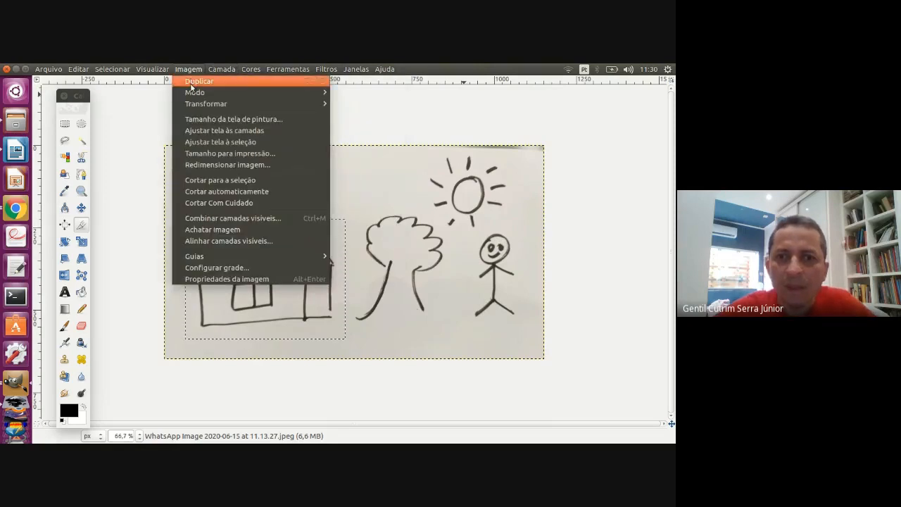
pyautogui.moveTo(233, 104)
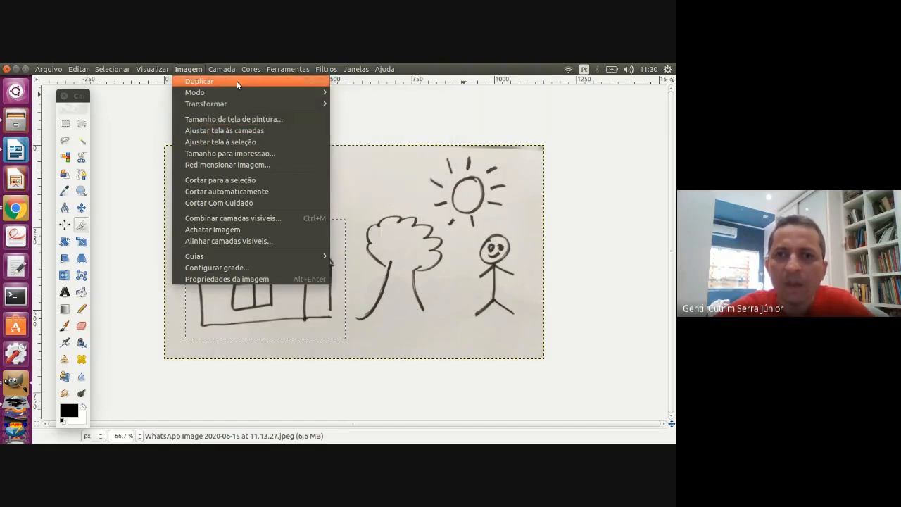
pyautogui.moveTo(251, 69)
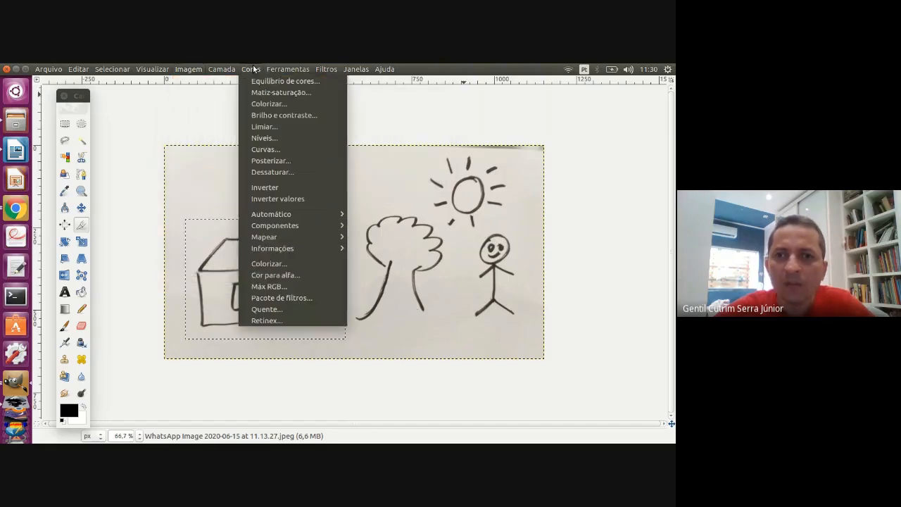
pyautogui.click(280, 150)
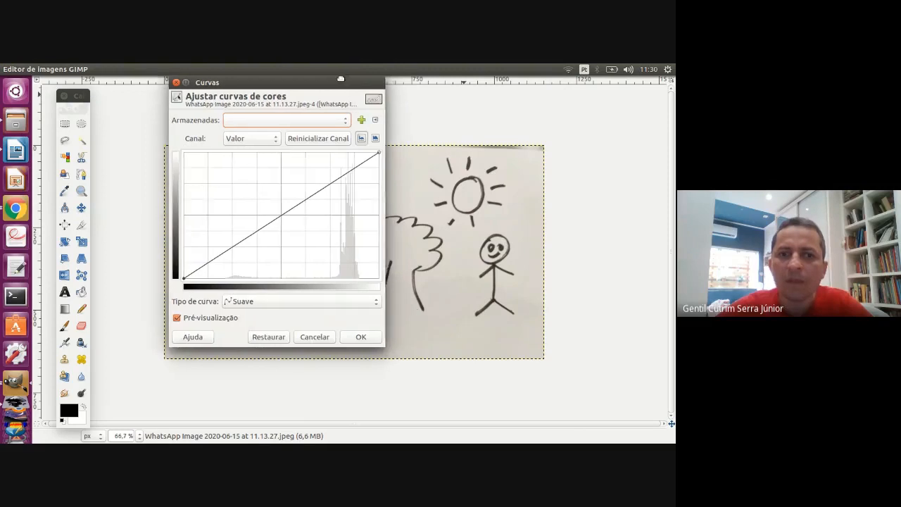
pyautogui.moveTo(341, 81); pyautogui.dragTo(202, 80)
pyautogui.click(181, 169)
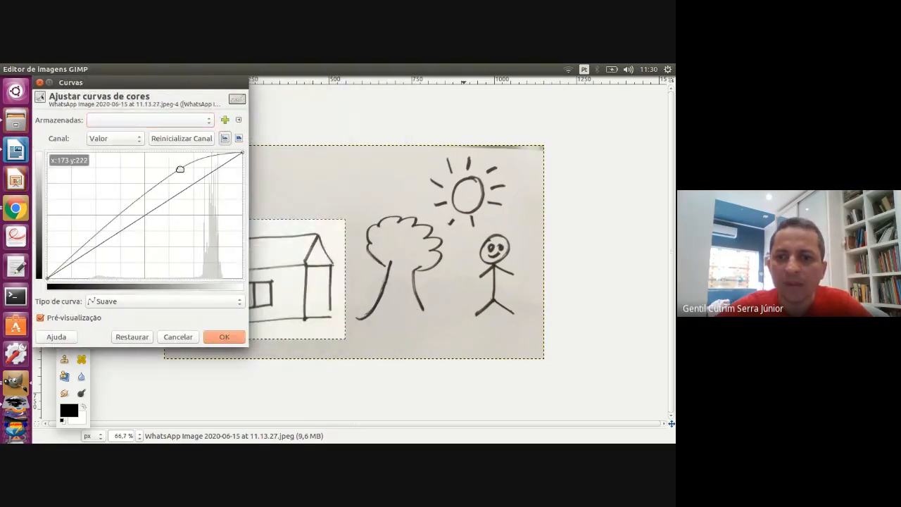
pyautogui.moveTo(193, 82); pyautogui.dragTo(577, 114)
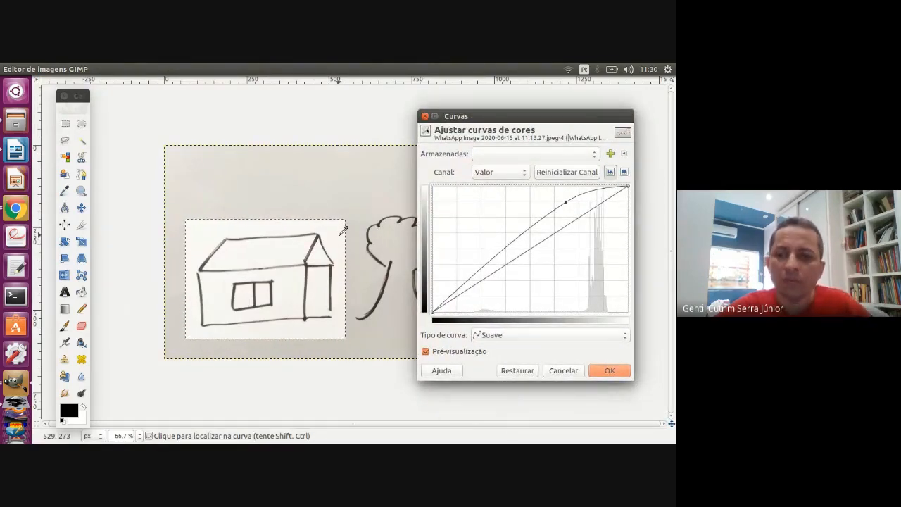
pyautogui.moveTo(504, 242); pyautogui.dragTo(523, 285)
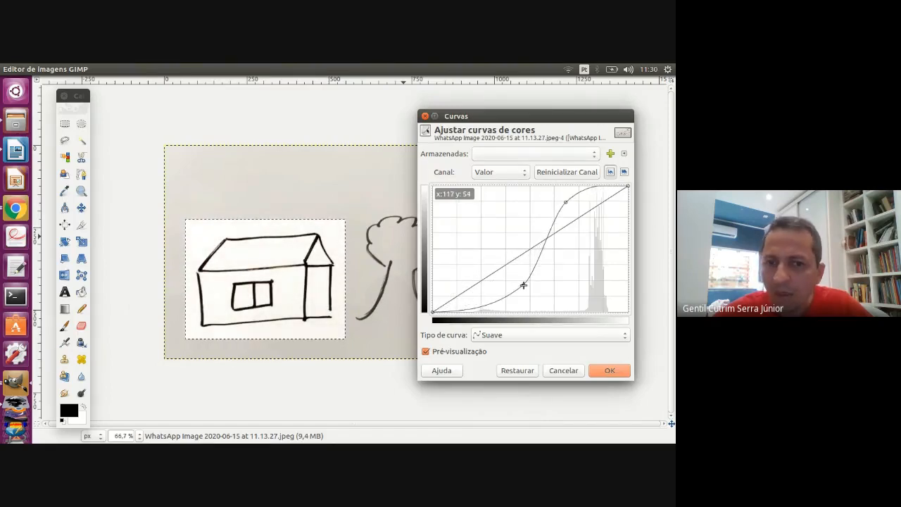
pyautogui.click(611, 371)
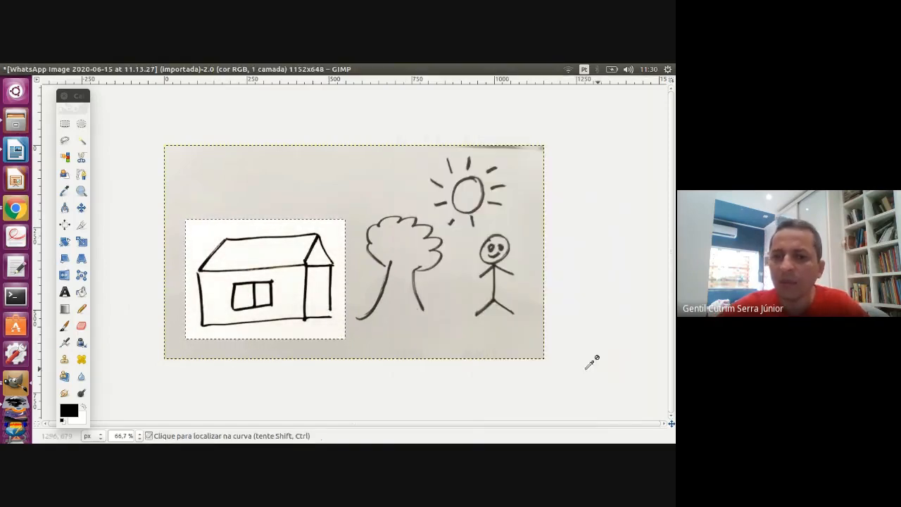
# Export the edited image as a JPEG at quality 90, replacing "WhatsApp Image 2020-06-15 at 11.13.27.jpeg" in Downloads.
pyautogui.click(82, 97)
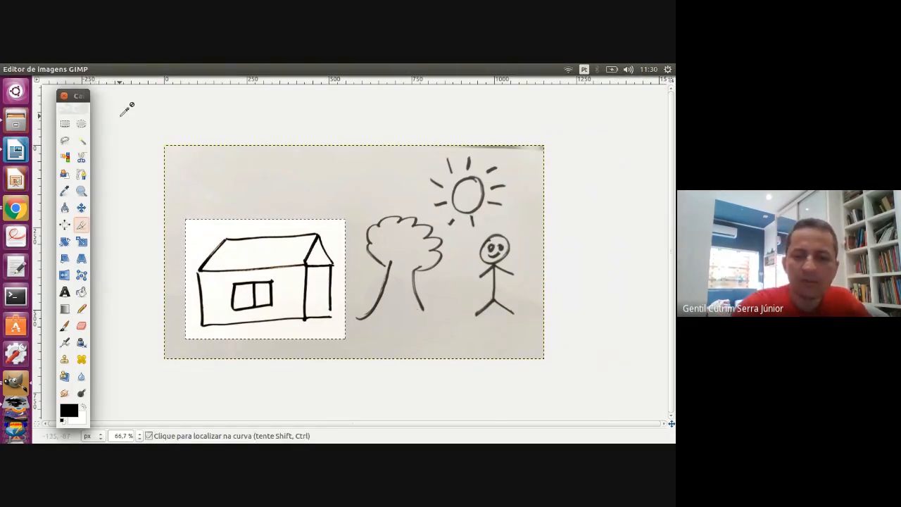
pyautogui.hotkey('ctrl', 'shift', 'e')
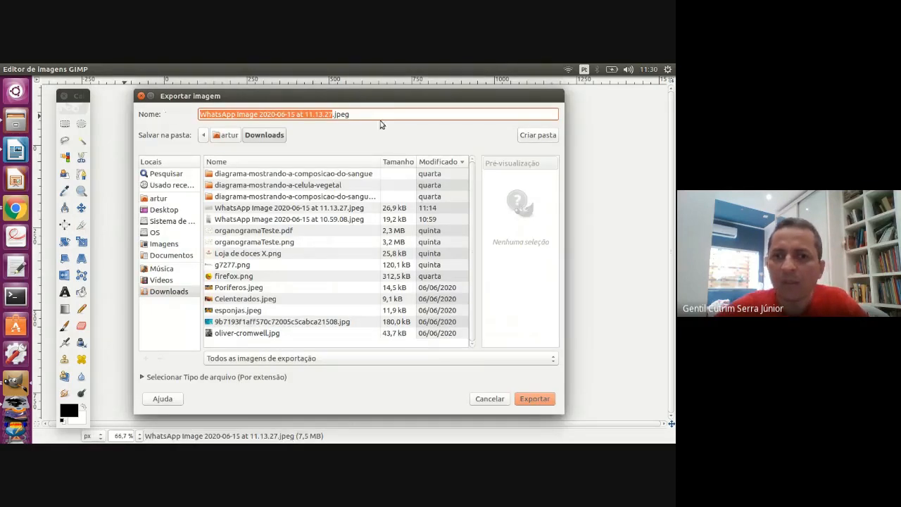
pyautogui.click(541, 401)
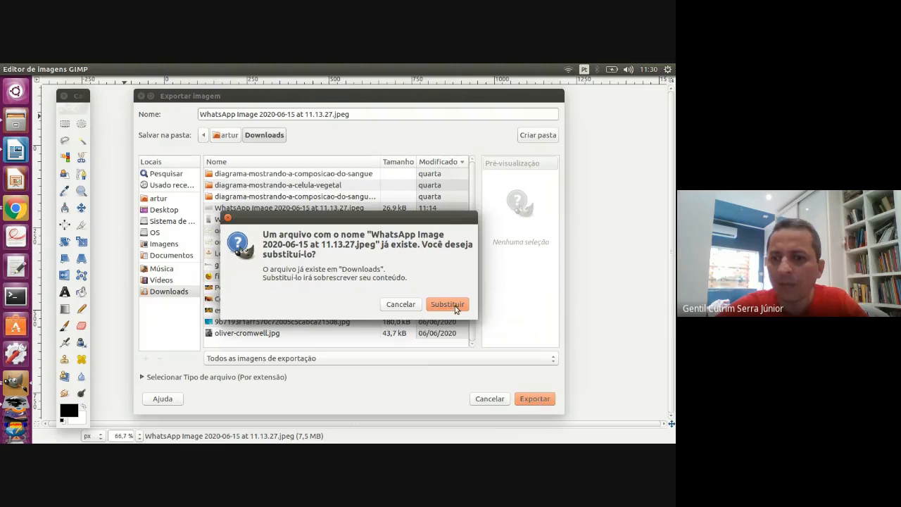
pyautogui.click(455, 305)
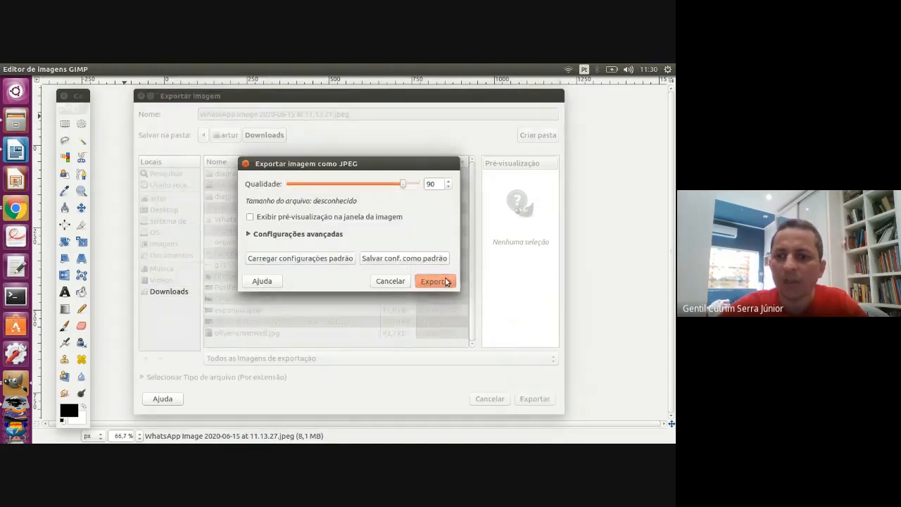
pyautogui.click(445, 282)
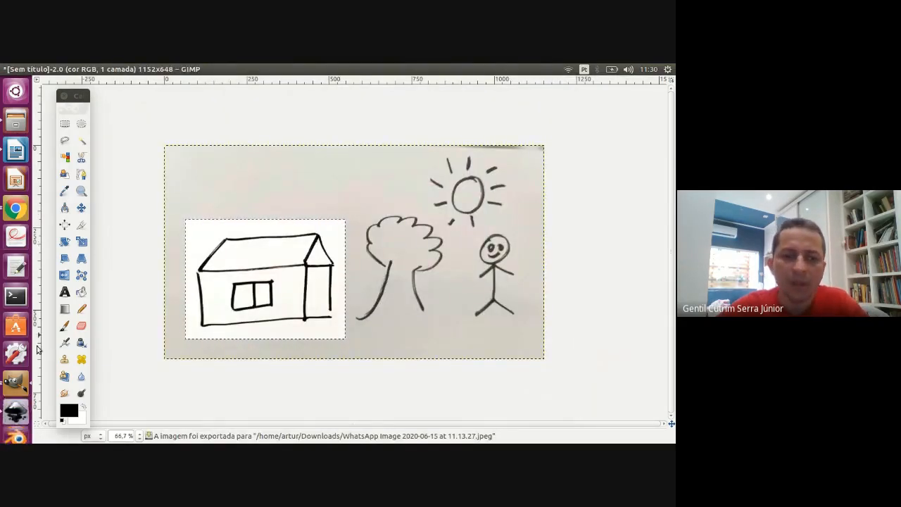
# Switch to Inkscape and import "WhatsApp Image 2020-06-15 at 11.13.27.jpeg" from Downloads as an embedded image at the DPI from file.
pyautogui.click(15, 410)
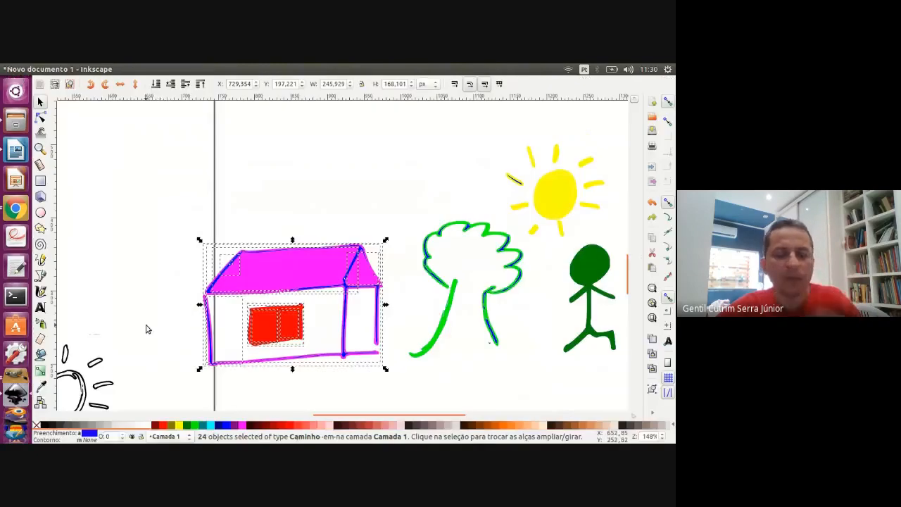
pyautogui.keyDown('ctrl'); pyautogui.scroll(-5, 146, 326); pyautogui.keyUp('ctrl')
pyautogui.keyDown('ctrl'); pyautogui.scroll(1, 266, 227); pyautogui.keyUp('ctrl')
pyautogui.keyDown('ctrl'); pyautogui.scroll(3, 266, 228); pyautogui.keyUp('ctrl')
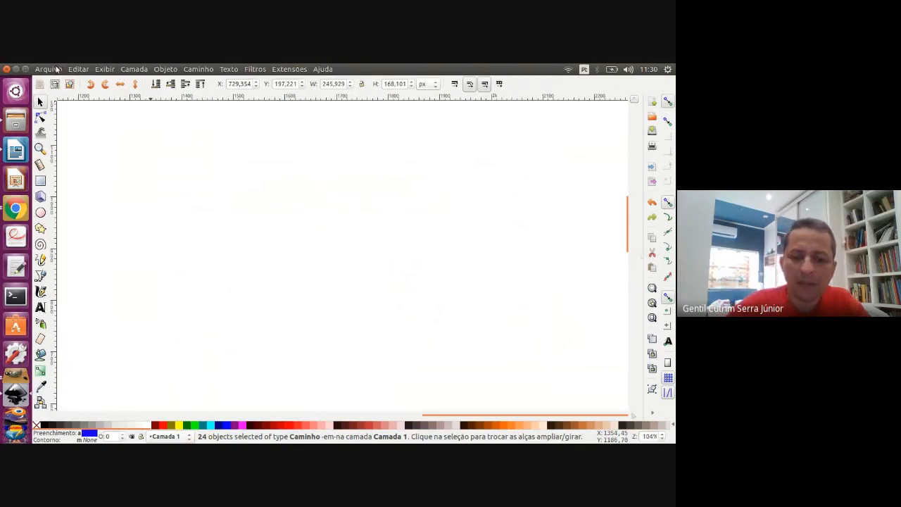
pyautogui.hotkey('ctrl', 'i')
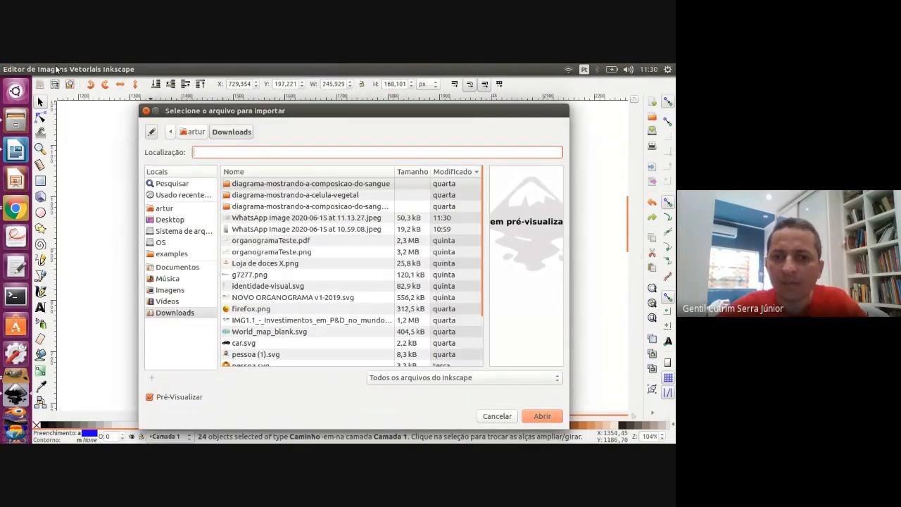
pyautogui.click(248, 218)
pyautogui.click(543, 416)
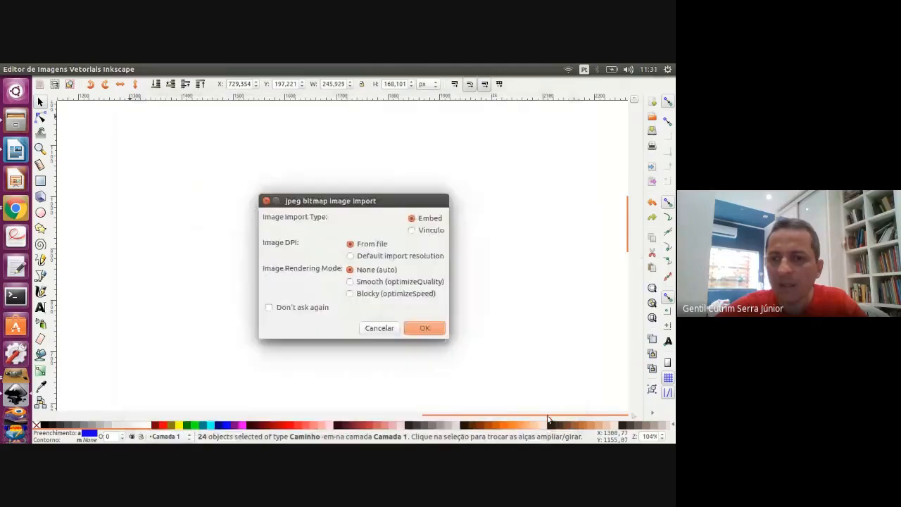
pyautogui.click(428, 328)
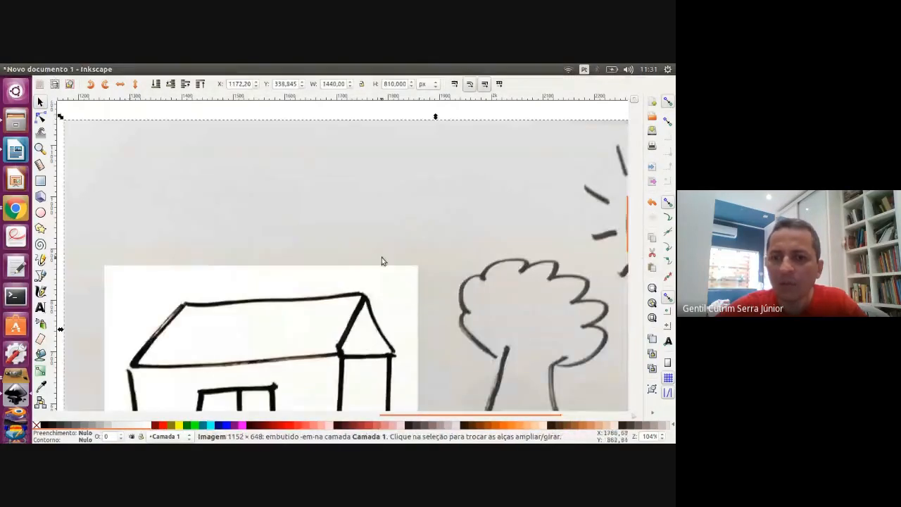
# Move the imported photo to the empty area above the coloured drawing and inspect its brightened house.
pyautogui.scroll(-3, 381, 257)
pyautogui.moveTo(396, 244); pyautogui.dragTo(406, 194)
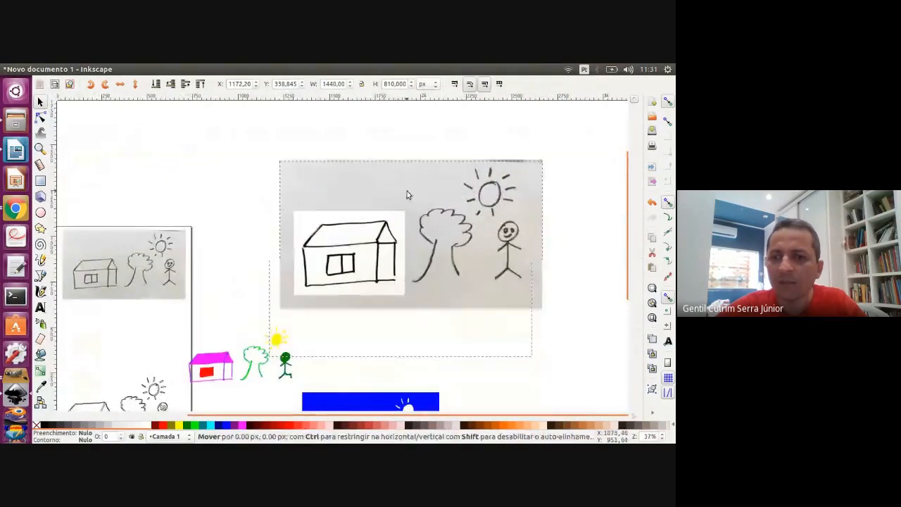
pyautogui.click(553, 199)
pyautogui.scroll(1, 561, 193)
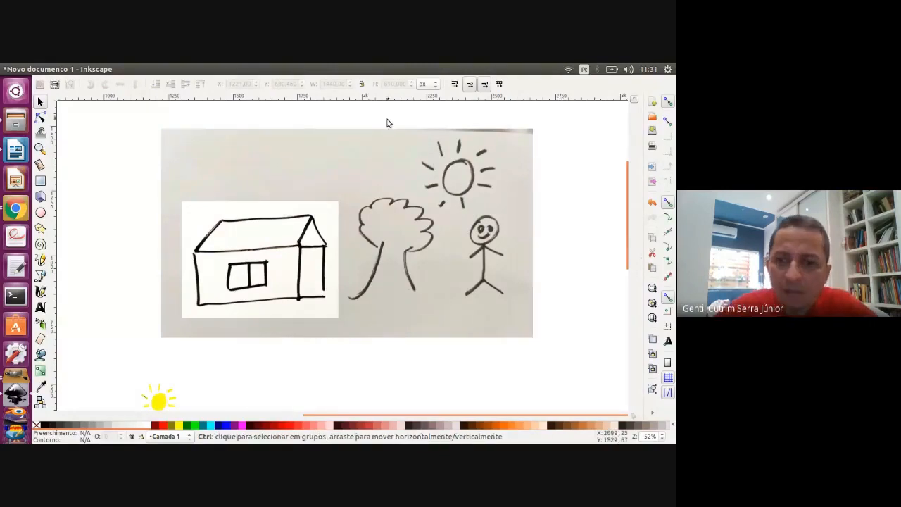
pyautogui.scroll(2, 252, 240)
pyautogui.scroll(1, 251, 241)
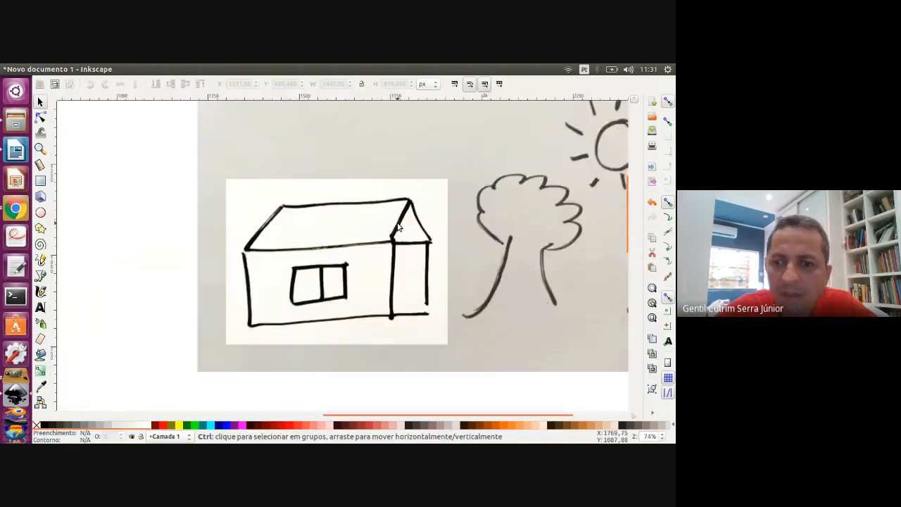
pyautogui.scroll(-3, 412, 211)
pyautogui.moveTo(432, 175)
pyautogui.mouseDown()
pyautogui.moveTo(366, 161)
pyautogui.moveTo(371, 171)
pyautogui.mouseUp()
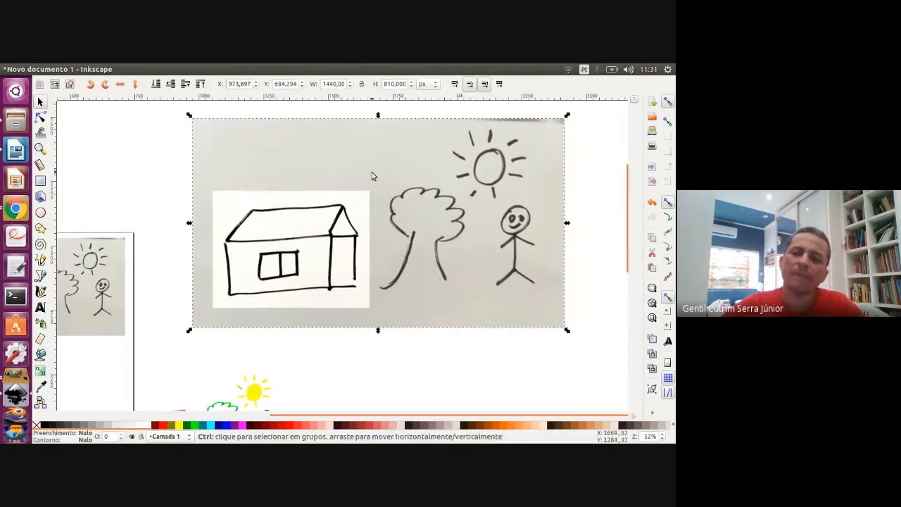
# Try deleting both photos and selecting all the remaining drawings, undo the deletions and clear the selection.
pyautogui.keyDown('ctrl'); pyautogui.scroll(-2, 371, 172); pyautogui.keyUp('ctrl')
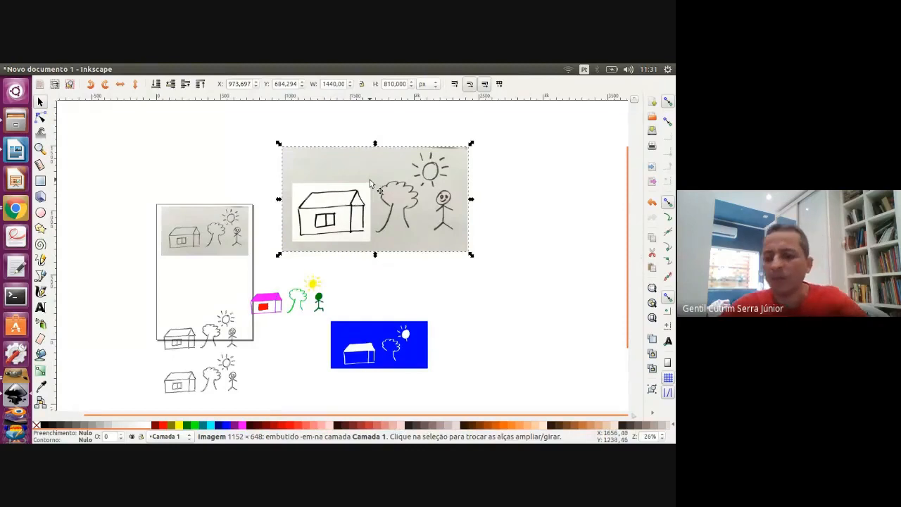
pyautogui.press('Delete')
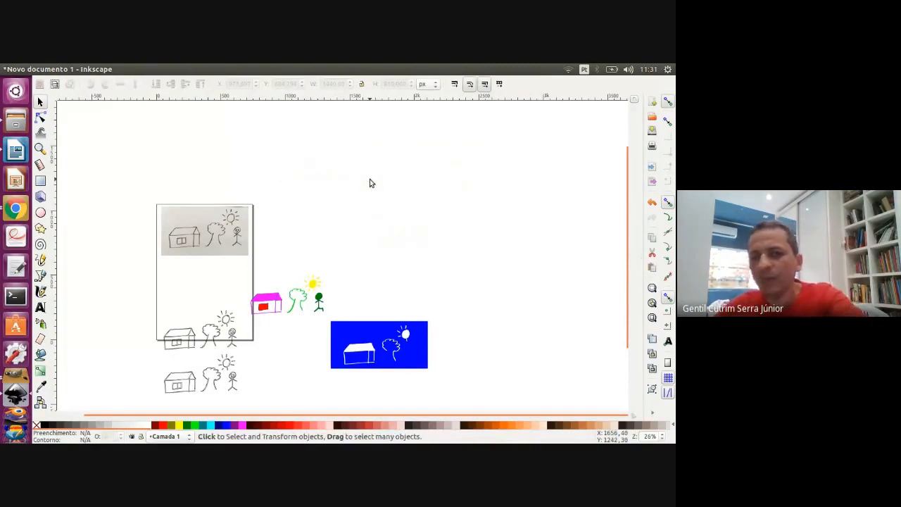
pyautogui.click(237, 233)
pyautogui.press('Delete')
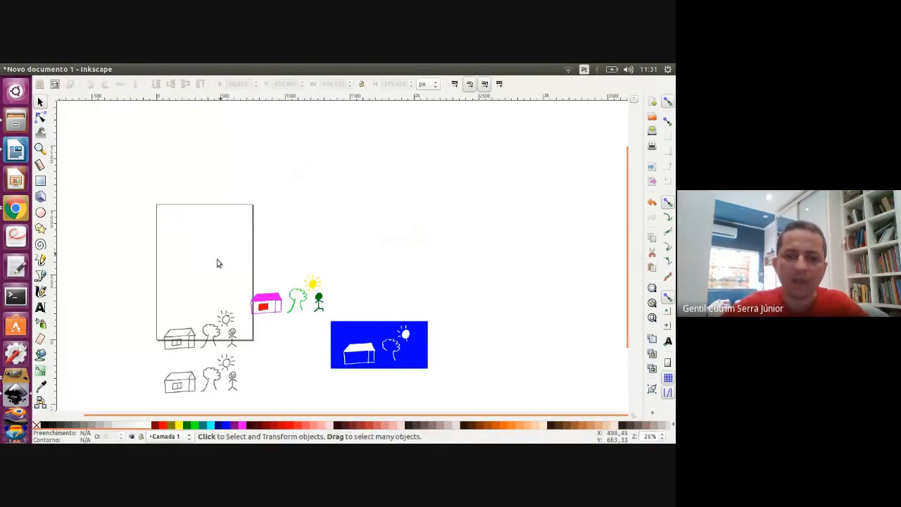
pyautogui.moveTo(121, 241); pyautogui.dragTo(462, 414)
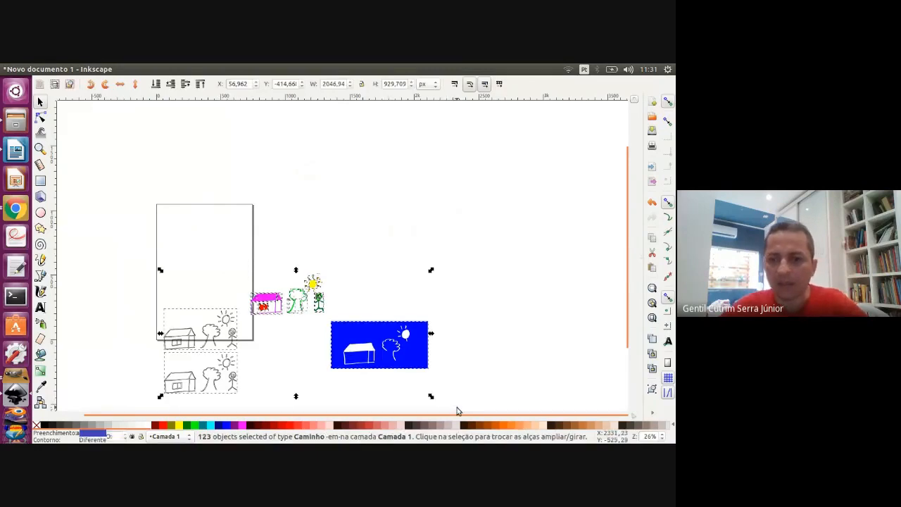
pyautogui.hotkey('ctrl', 'z')
pyautogui.hotkey('ctrl', 'z')
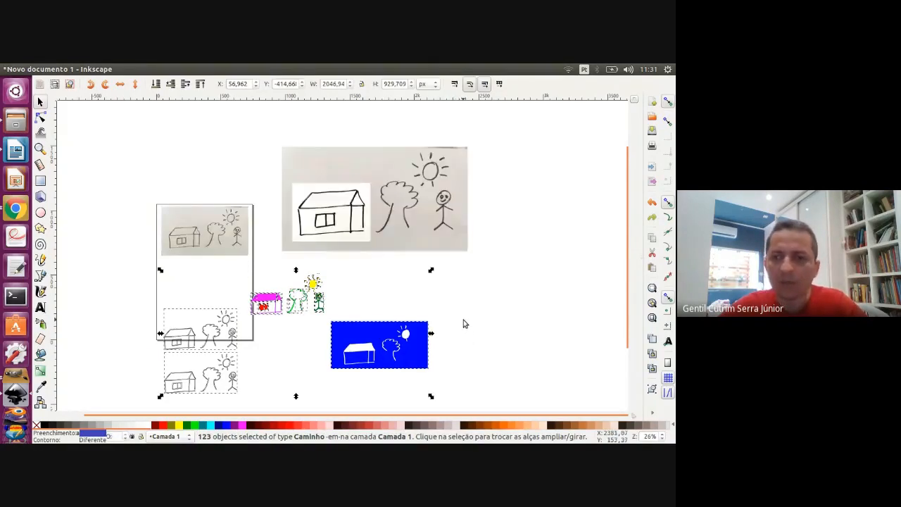
pyautogui.click(468, 285)
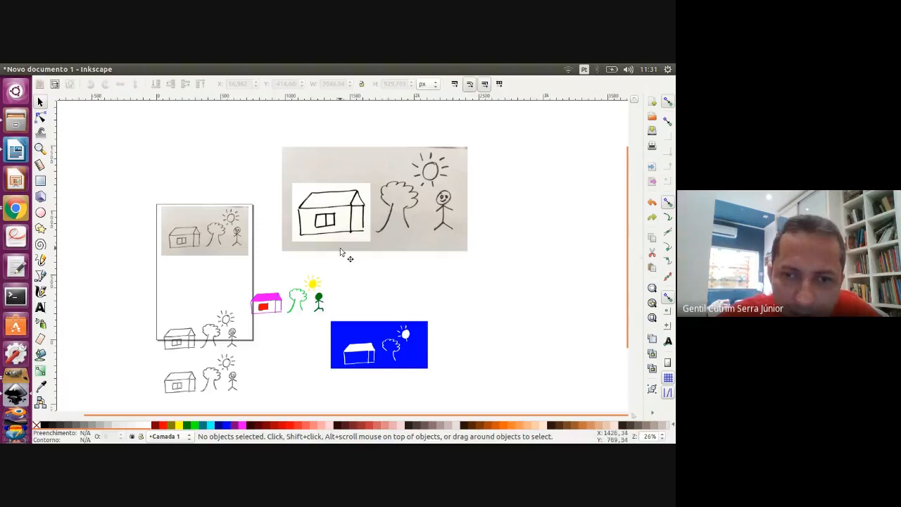
# Draw a rectangle about 679 by 413 px over the coloured drawing and send it behind all the other objects.
pyautogui.click(40, 148)
pyautogui.moveTo(215, 244); pyautogui.dragTo(401, 395)
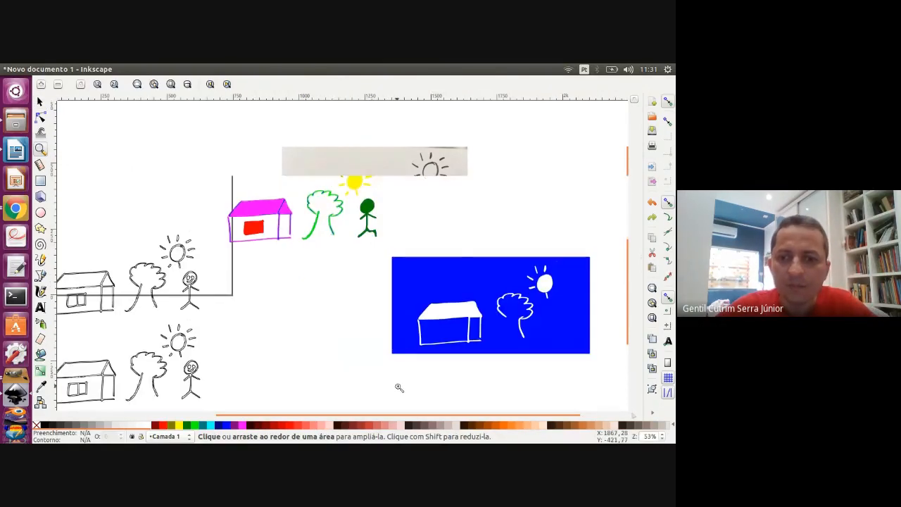
pyautogui.click(40, 103)
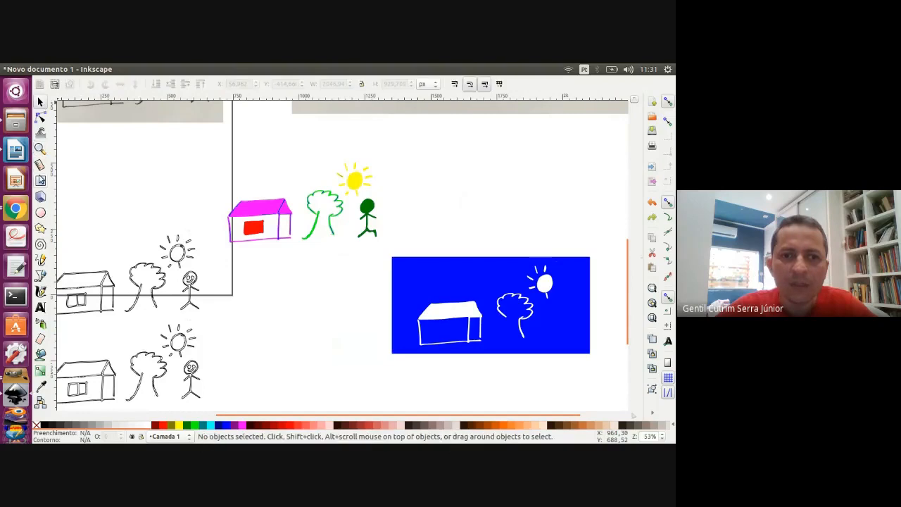
pyautogui.click(40, 181)
pyautogui.moveTo(209, 146); pyautogui.dragTo(389, 255)
pyautogui.click(39, 103)
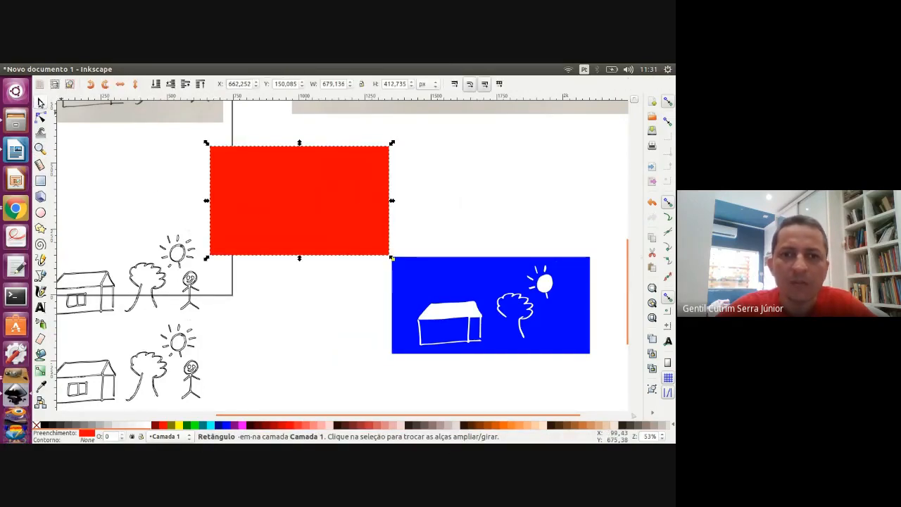
pyautogui.click(155, 84)
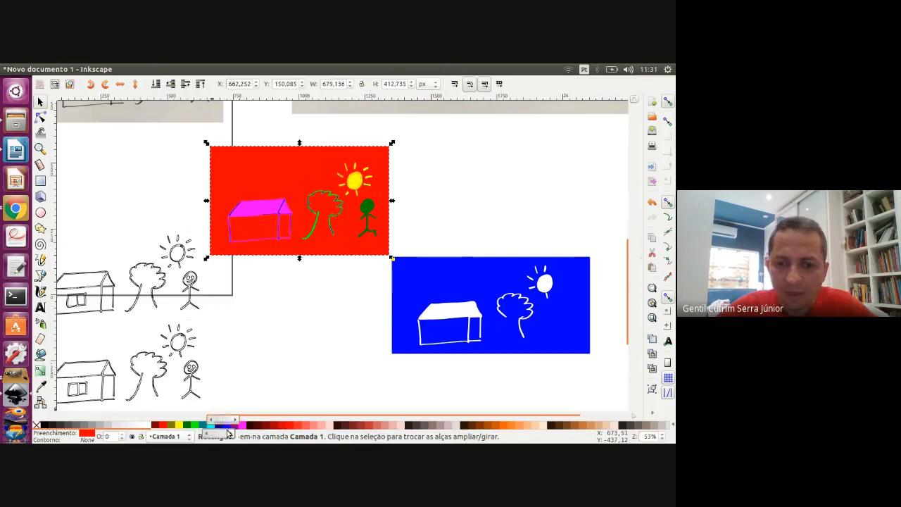
# Fill the background rectangle with teal, raise its lightness to 98 and deselect it.
pyautogui.click(211, 426)
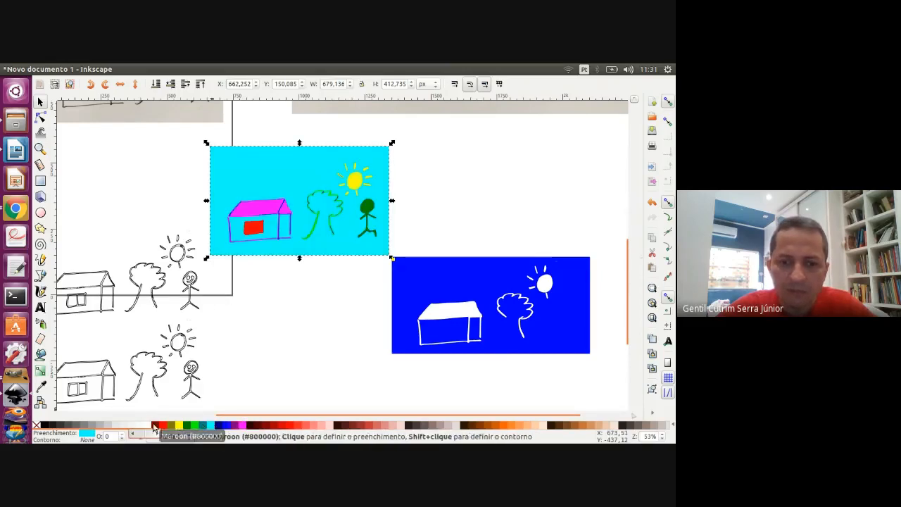
pyautogui.click(206, 426)
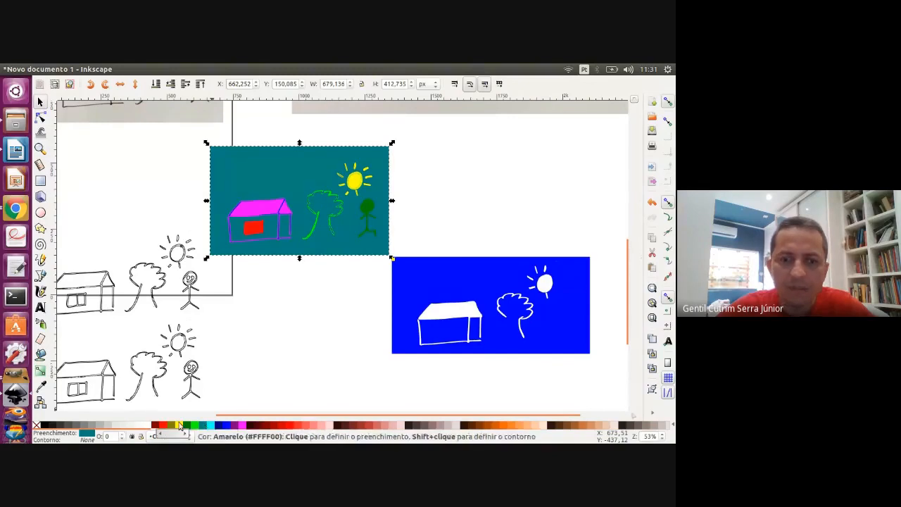
pyautogui.click(87, 434)
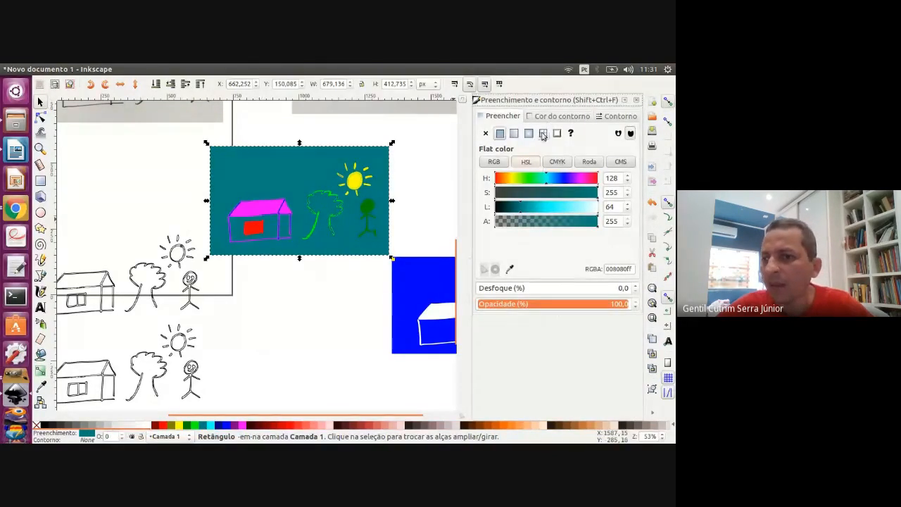
pyautogui.moveTo(534, 209); pyautogui.dragTo(536, 208)
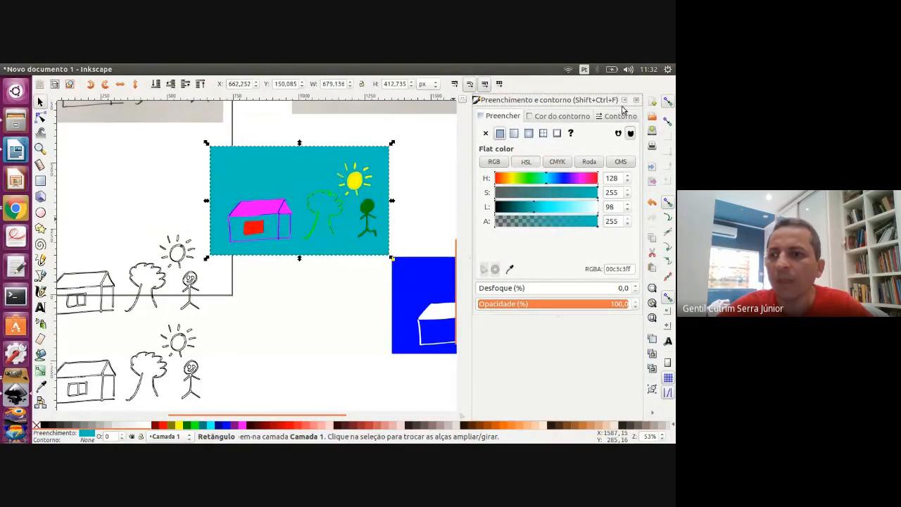
pyautogui.click(635, 99)
pyautogui.press('Escape')
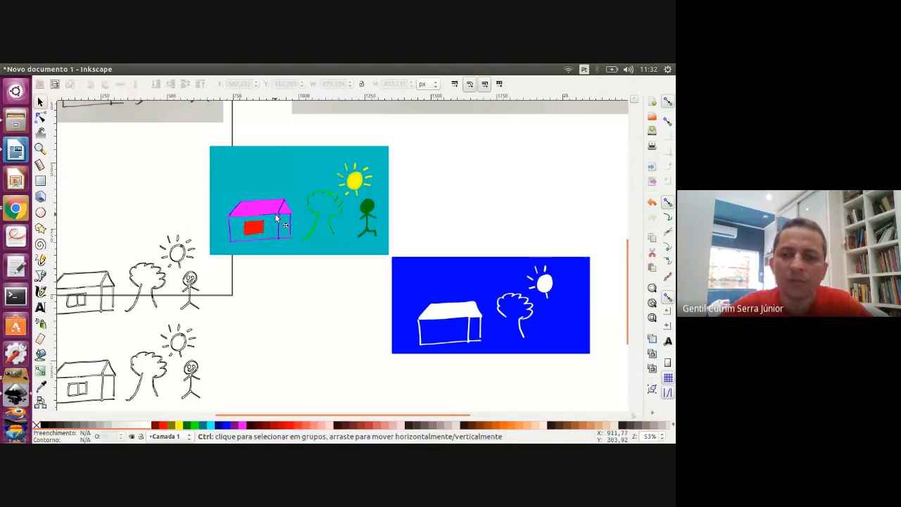
# Try moving the magenta house shape upward away from its blue copy and undo the move.
pyautogui.keyDown('ctrl'); pyautogui.scroll(2, 275, 214); pyautogui.keyUp('ctrl')
pyautogui.scroll(3, 275, 215)
pyautogui.scroll(-2, 275, 215)
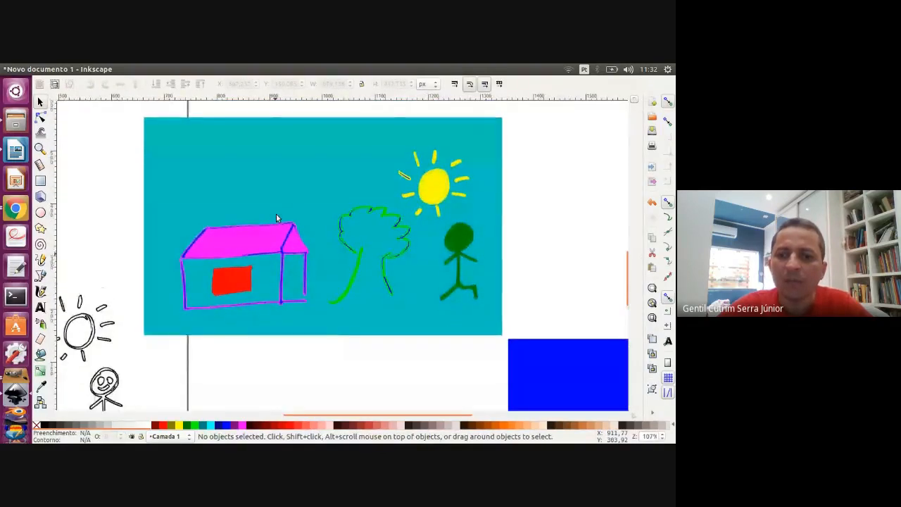
pyautogui.click(277, 236)
pyautogui.moveTo(264, 236); pyautogui.dragTo(263, 197)
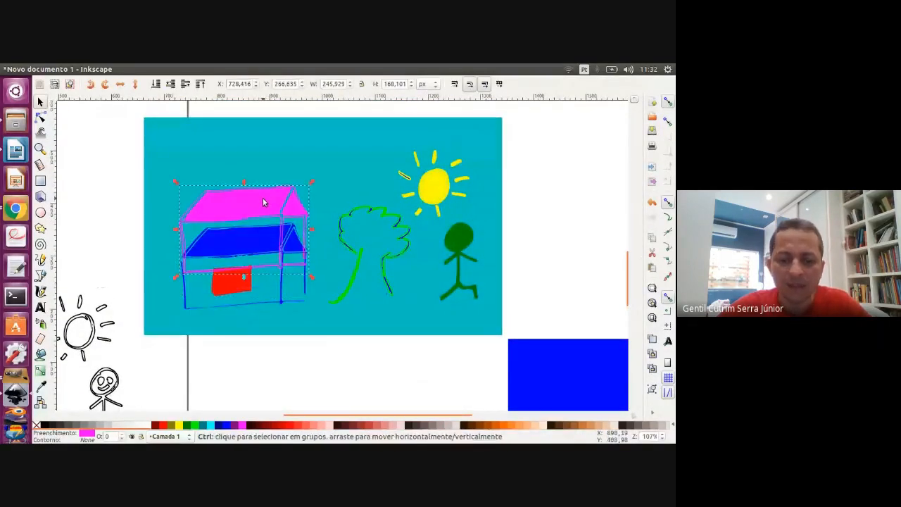
pyautogui.hotkey('ctrl', 'z')
# Shorten the background rectangle from its lower edge to about 395 px high and give it a linear gradient fill.
pyautogui.click(296, 167)
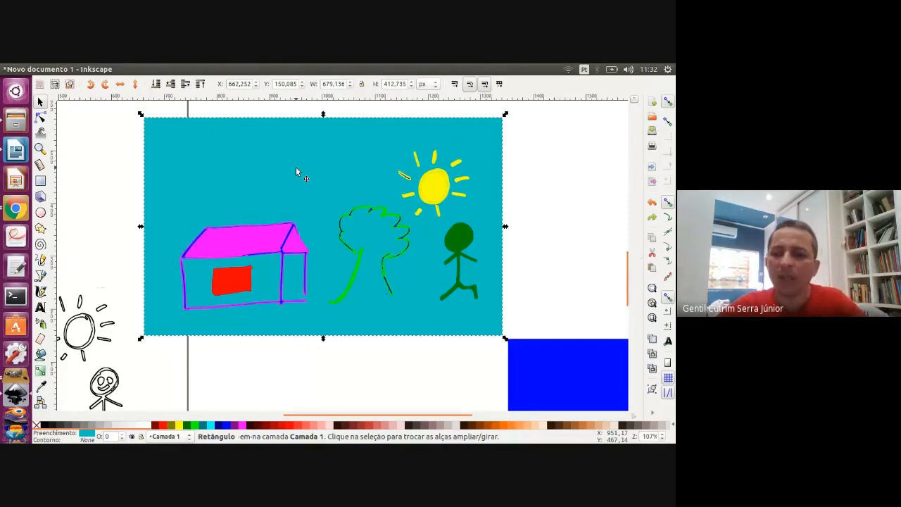
pyautogui.moveTo(323, 341); pyautogui.dragTo(340, 329)
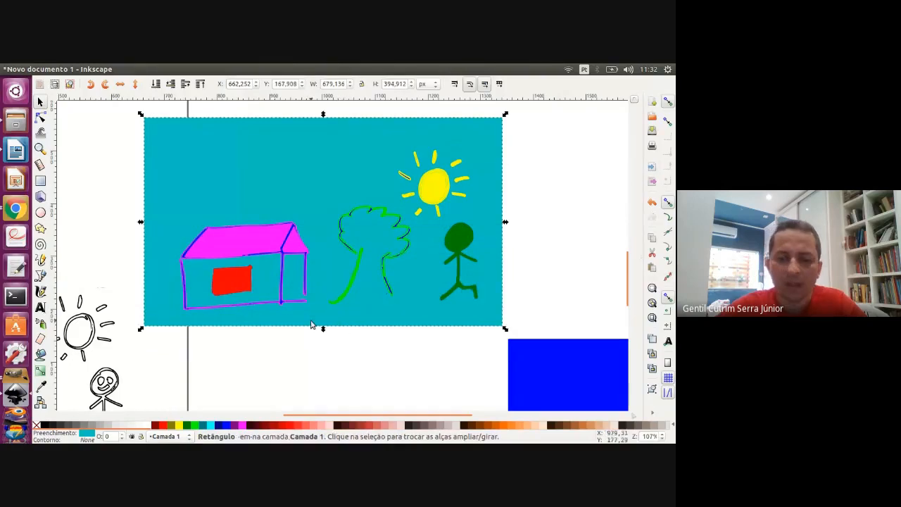
pyautogui.click(92, 433)
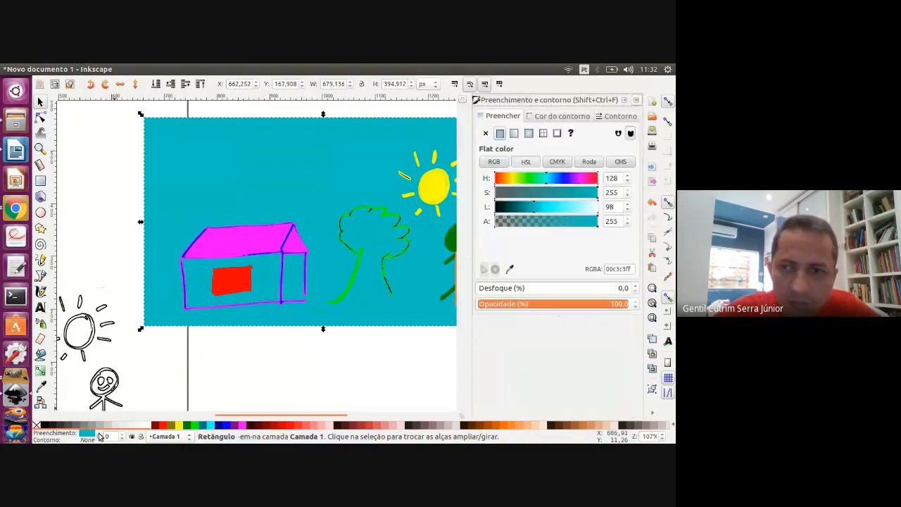
pyautogui.click(515, 133)
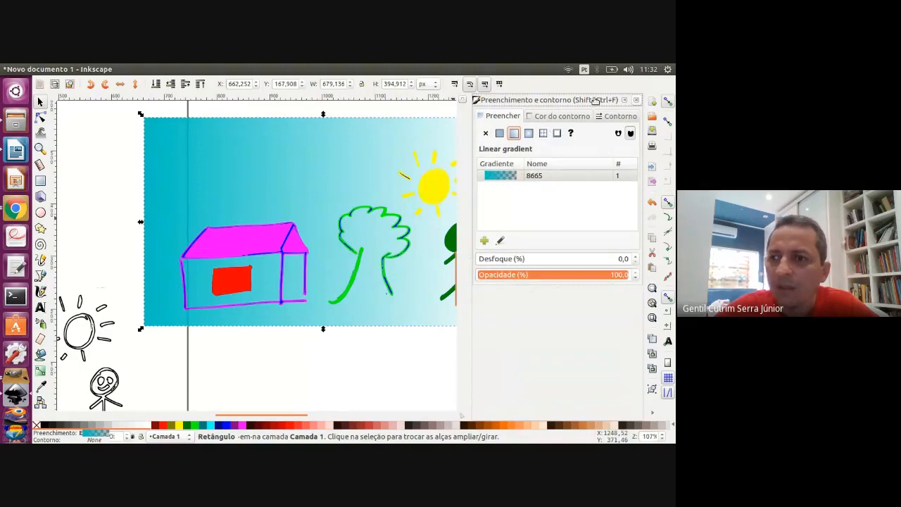
# Reorient the background rectangle's linear gradient vertically, with solid teal starting above it and fading out below its lower edge, and deselect it.
pyautogui.click(636, 100)
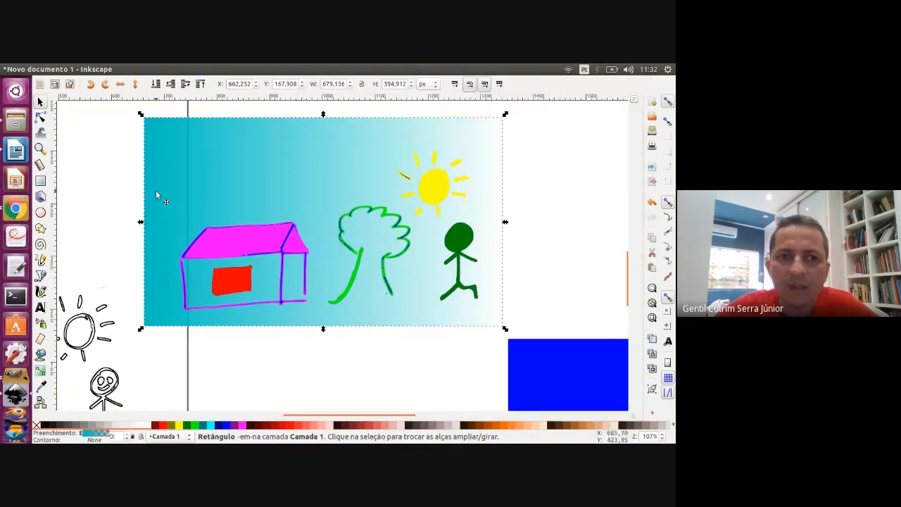
pyautogui.click(40, 117)
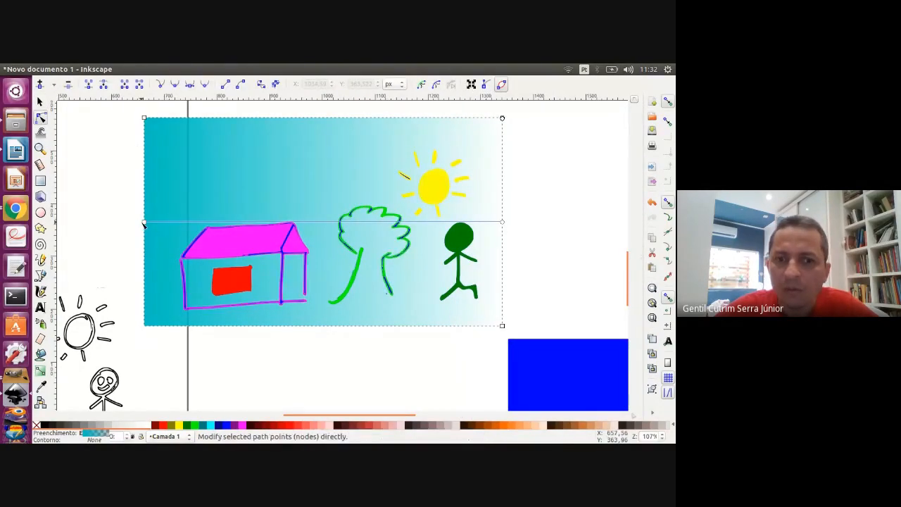
pyautogui.moveTo(144, 222); pyautogui.dragTo(302, 142)
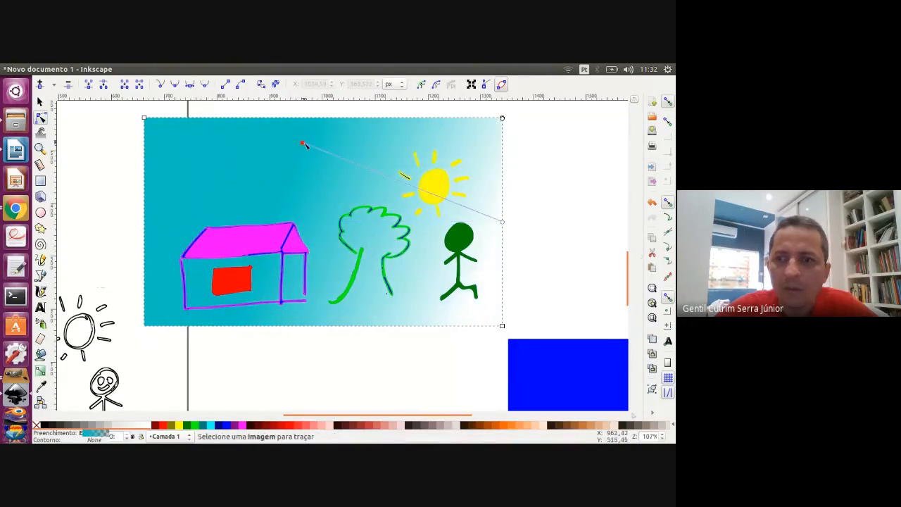
pyautogui.moveTo(503, 223); pyautogui.dragTo(298, 364)
pyautogui.moveTo(302, 142); pyautogui.dragTo(294, 100)
pyautogui.click(40, 101)
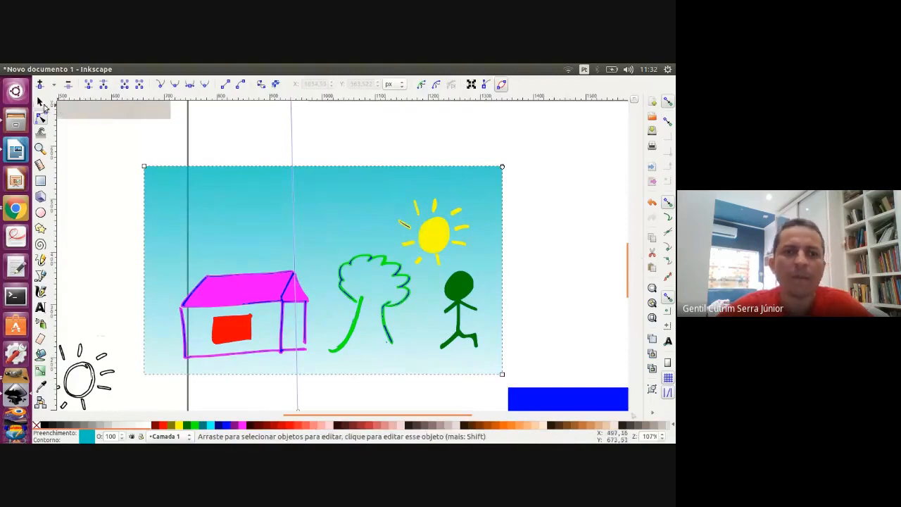
pyautogui.click(547, 246)
pyautogui.scroll(-2, 545, 241)
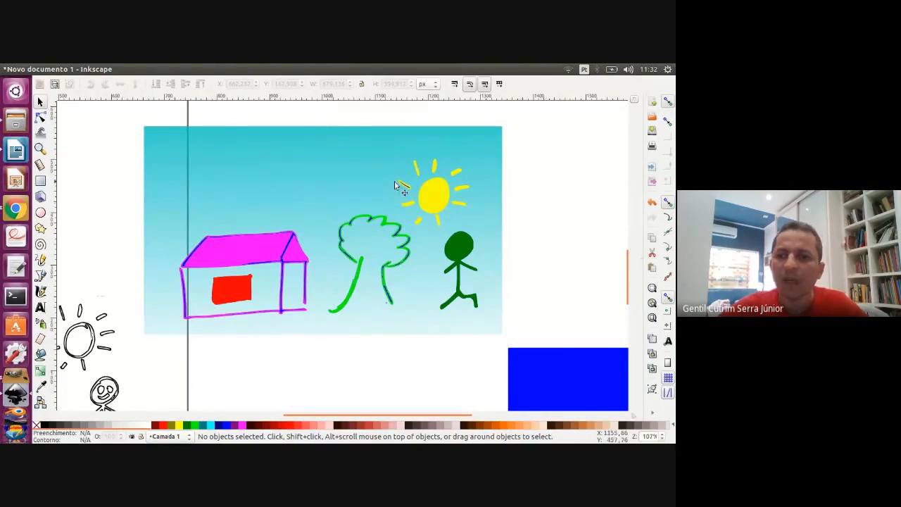
# Shift the gradient background rectangle about 20 px to the right behind the drawing and keep it selected.
pyautogui.click(412, 205)
pyautogui.moveTo(337, 180); pyautogui.dragTo(358, 185)
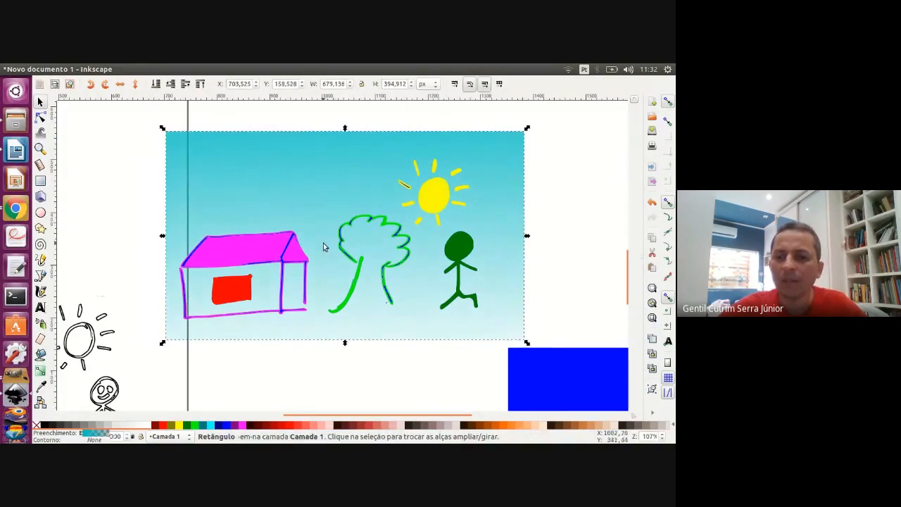
pyautogui.click(408, 239)
pyautogui.moveTo(418, 242)
pyautogui.mouseDown()
pyautogui.moveTo(443, 294)
pyautogui.moveTo(407, 243)
pyautogui.mouseUp()
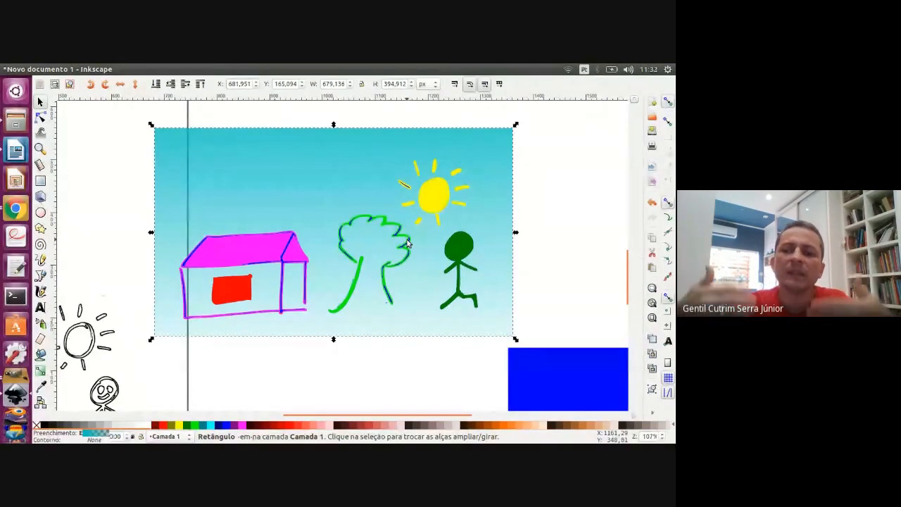
pyautogui.click(278, 127)
pyautogui.click(277, 141)
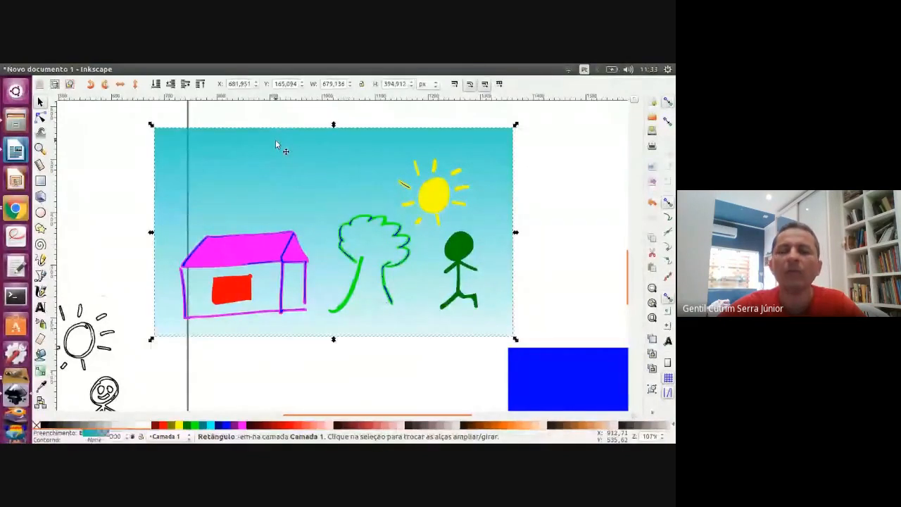
# Lock the background rectangle through its object properties and deselect it.
pyautogui.click(192, 71)
pyautogui.moveTo(176, 69)
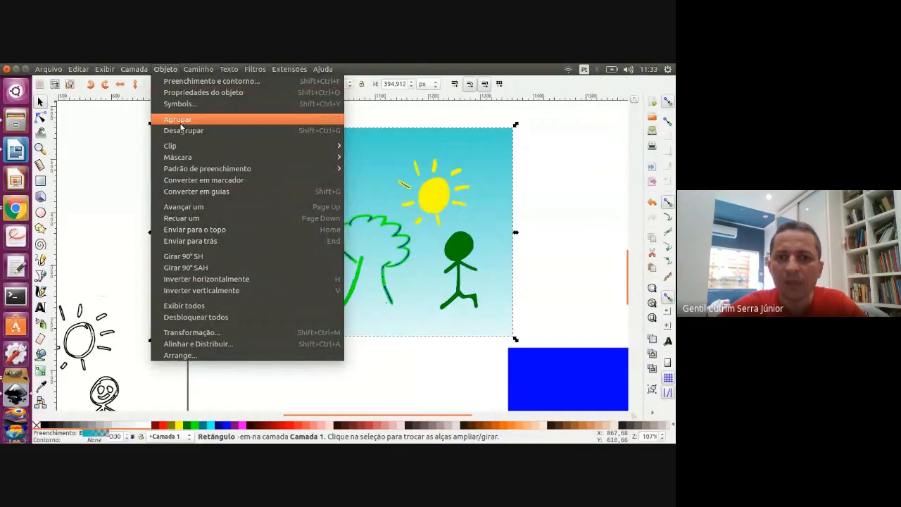
pyautogui.moveTo(189, 149)
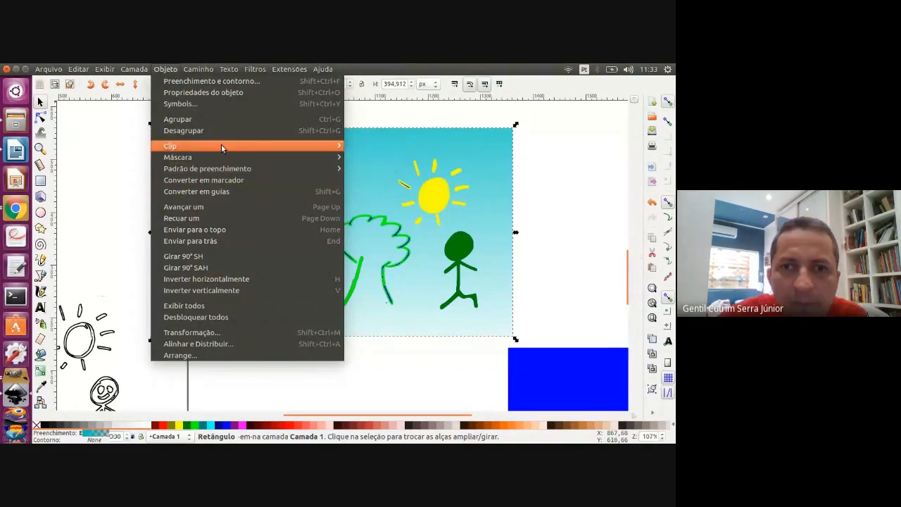
pyautogui.click(223, 93)
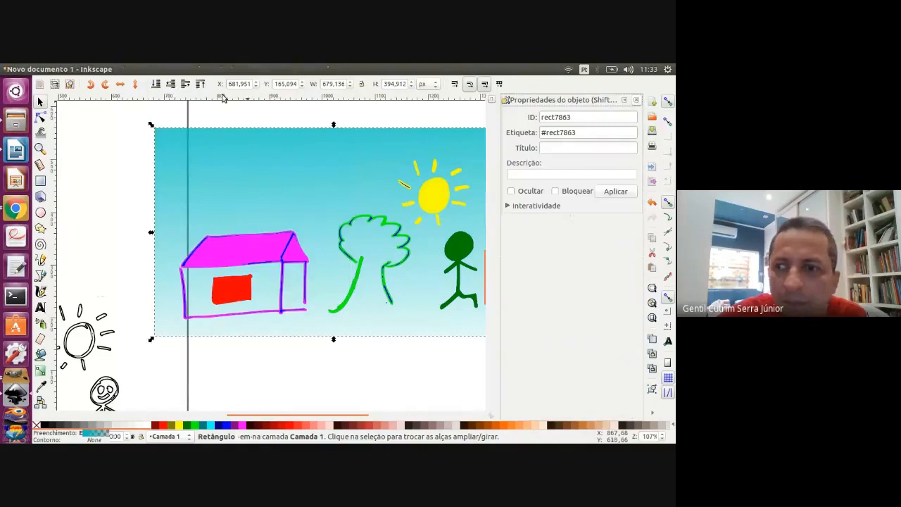
pyautogui.click(638, 101)
pyautogui.click(166, 69)
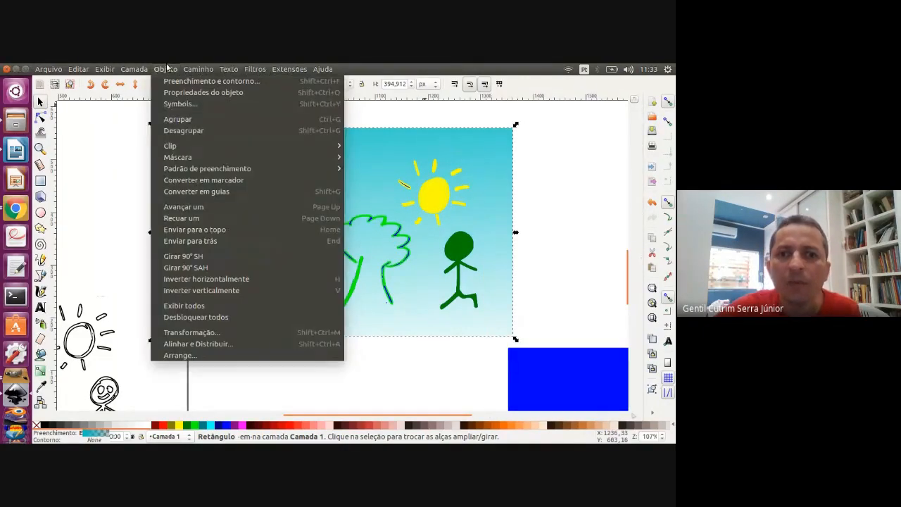
pyautogui.click(204, 93)
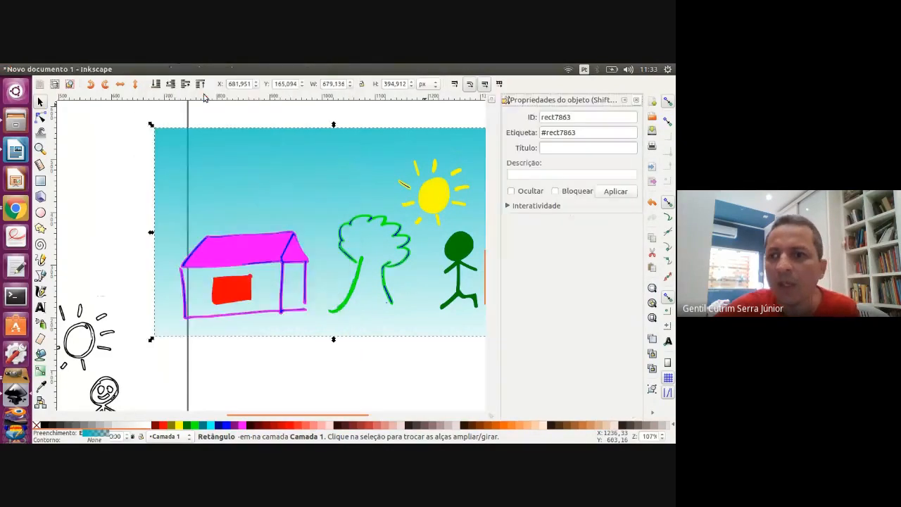
pyautogui.click(556, 192)
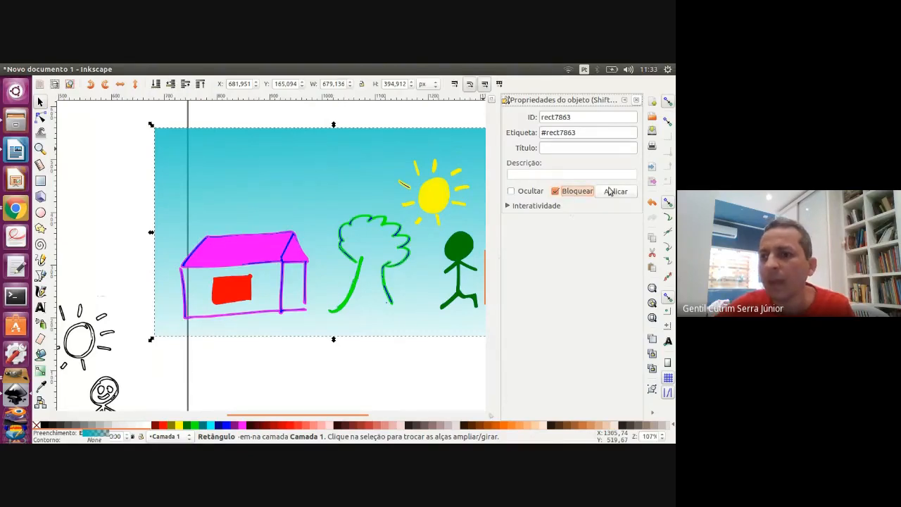
pyautogui.click(372, 121)
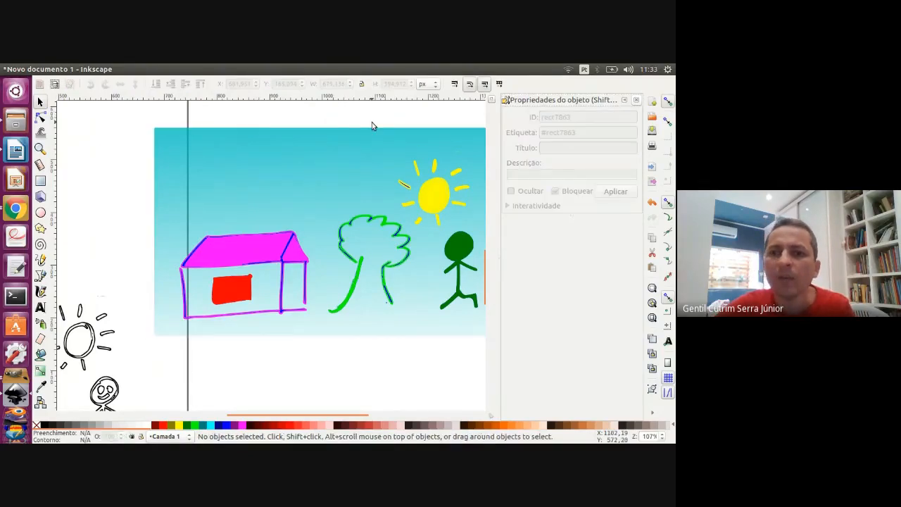
# Try dragging the locked background, move one sun ray above it and undo that move.
pyautogui.moveTo(219, 170); pyautogui.dragTo(175, 164)
pyautogui.moveTo(249, 161); pyautogui.dragTo(243, 119)
pyautogui.moveTo(293, 149)
pyautogui.mouseDown()
pyautogui.moveTo(309, 132)
pyautogui.moveTo(374, 115)
pyautogui.moveTo(383, 123)
pyautogui.mouseUp()
pyautogui.moveTo(437, 168); pyautogui.dragTo(453, 114)
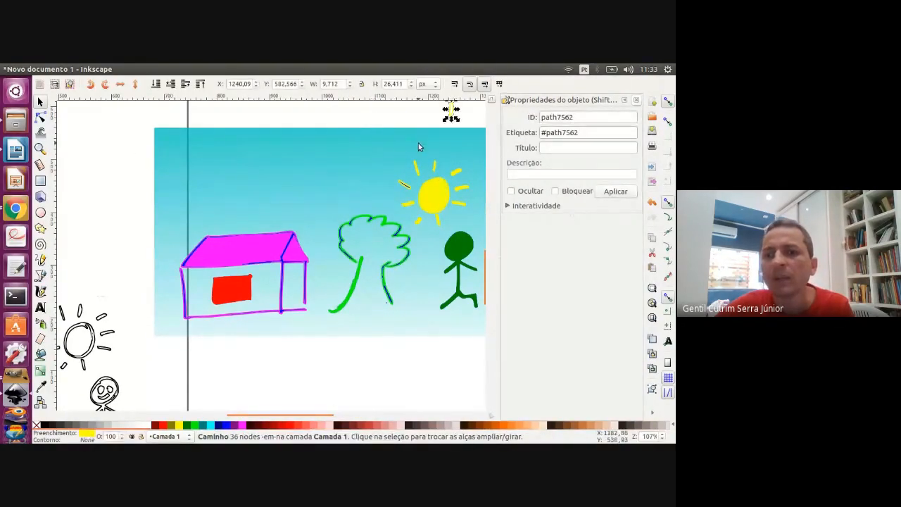
pyautogui.hotkey('ctrl', 'z')
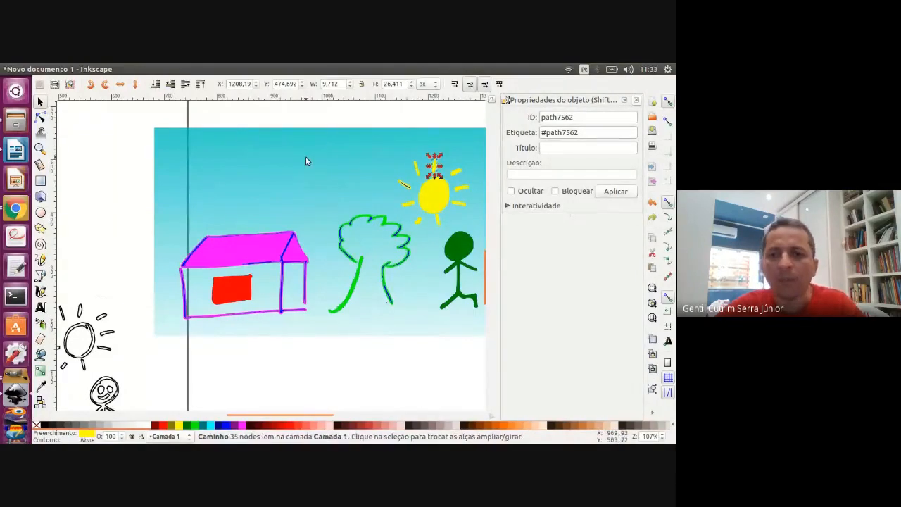
pyautogui.press('Escape')
pyautogui.moveTo(241, 171); pyautogui.dragTo(185, 141)
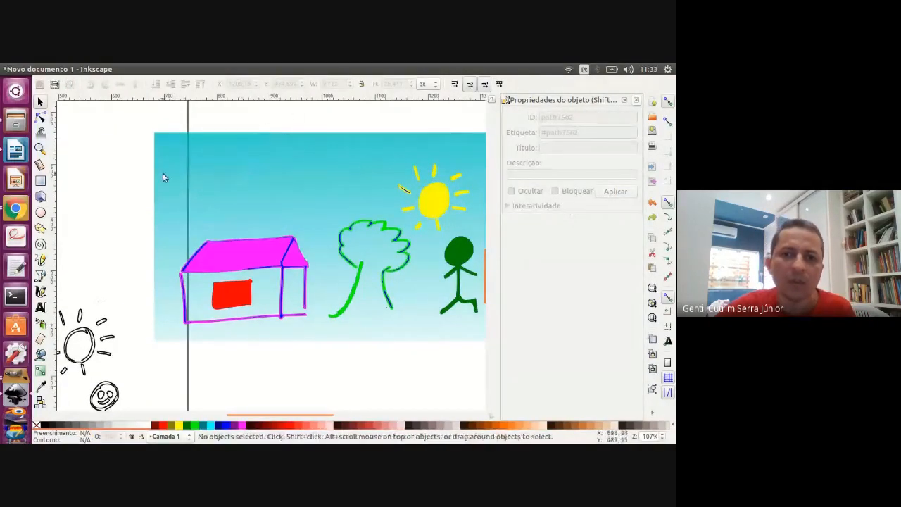
pyautogui.moveTo(191, 193); pyautogui.dragTo(130, 187)
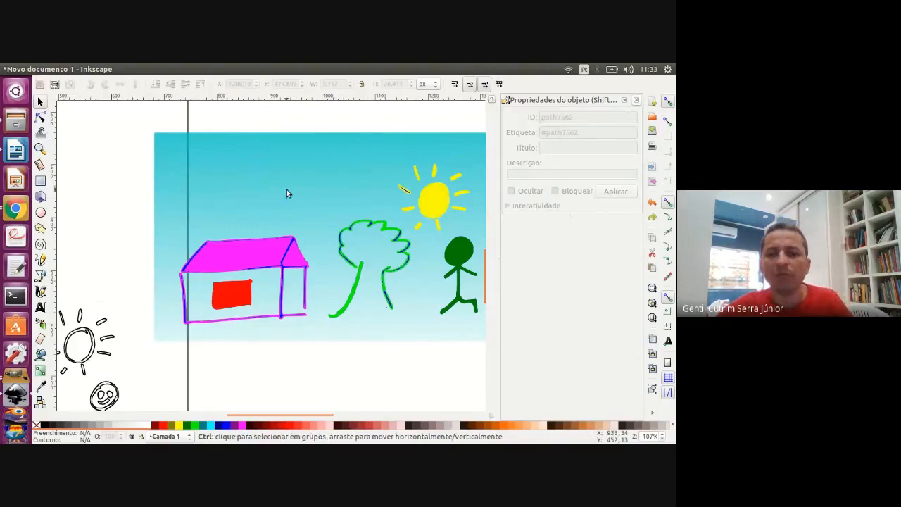
# Unlock all objects and move the background rectangle slightly to the left.
pyautogui.keyDown('ctrl'); pyautogui.scroll(-1, 287, 191); pyautogui.keyUp('ctrl')
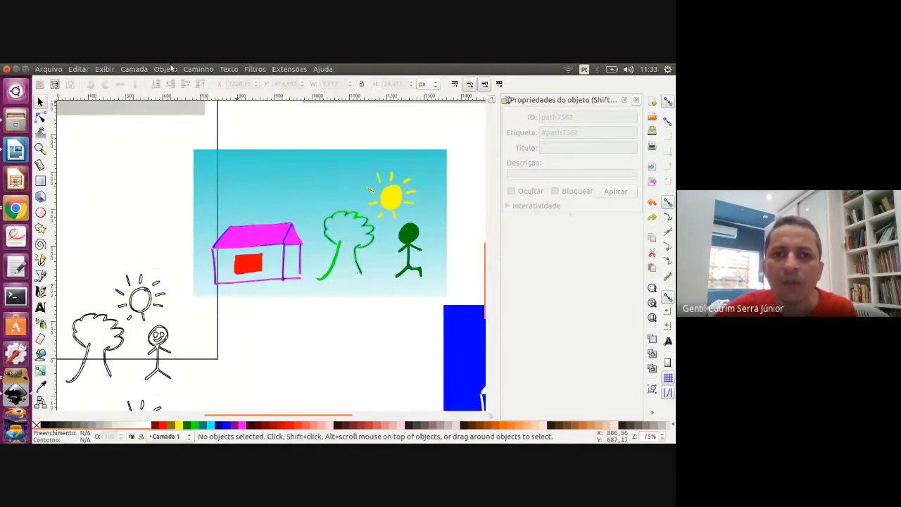
pyautogui.click(166, 69)
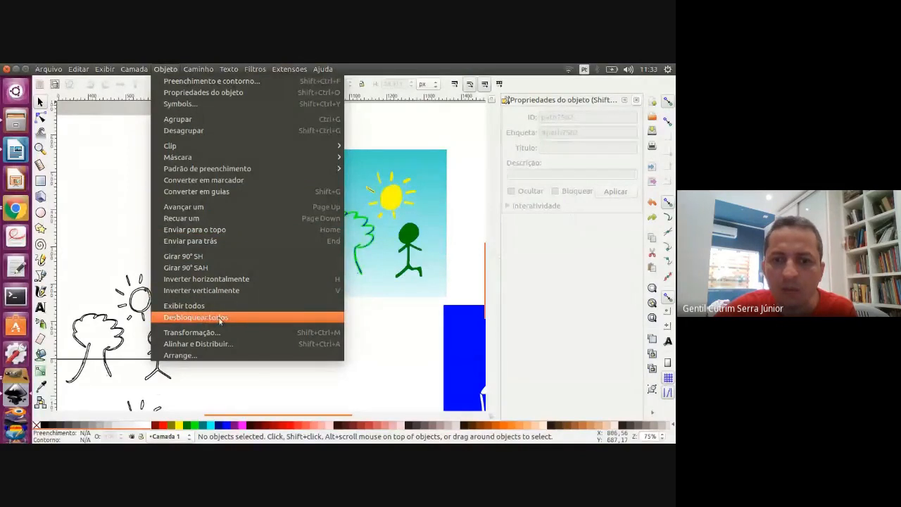
pyautogui.click(219, 318)
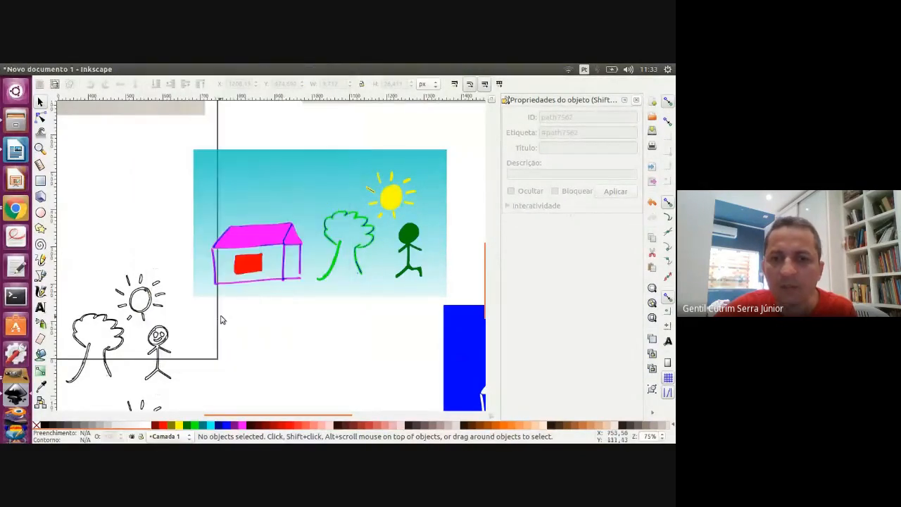
pyautogui.click(266, 153)
pyautogui.moveTo(269, 164)
pyautogui.mouseDown()
pyautogui.moveTo(199, 187)
pyautogui.moveTo(294, 164)
pyautogui.moveTo(267, 167)
pyautogui.mouseUp()
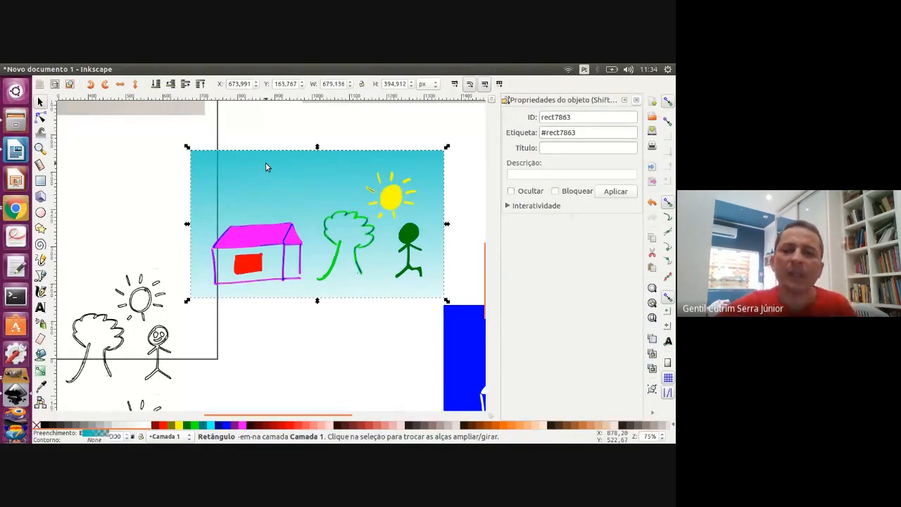
# Switch to the Google Meet call in Chrome, admit the waiting participant, return to Inkscape and dismiss the presentation notification.
pyautogui.click(16, 209)
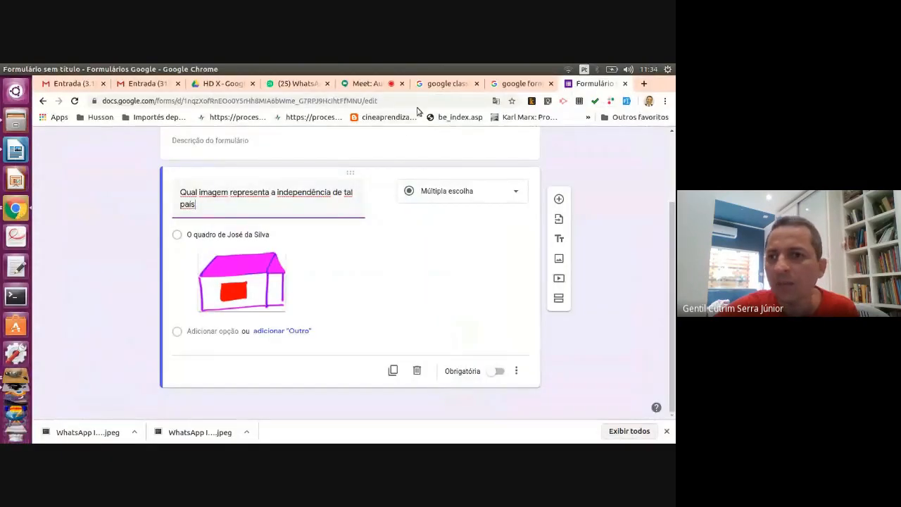
pyautogui.click(369, 86)
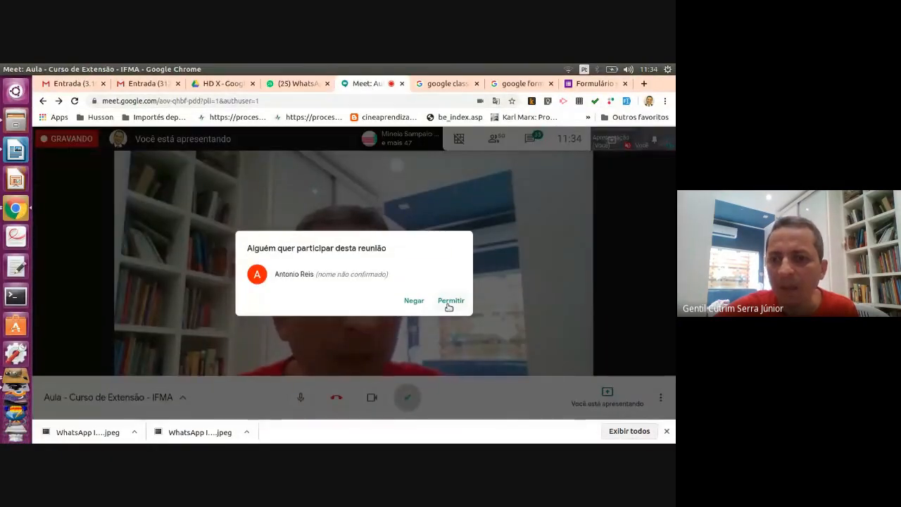
pyautogui.click(450, 300)
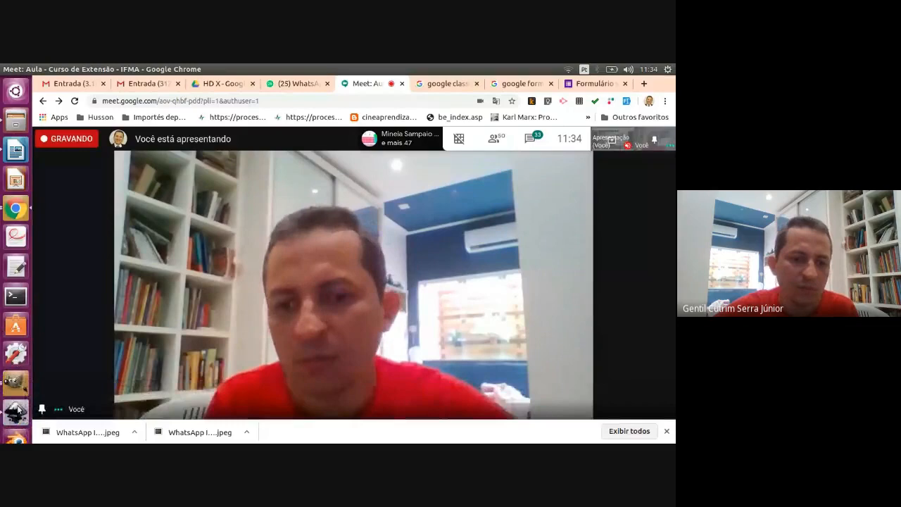
pyautogui.click(15, 413)
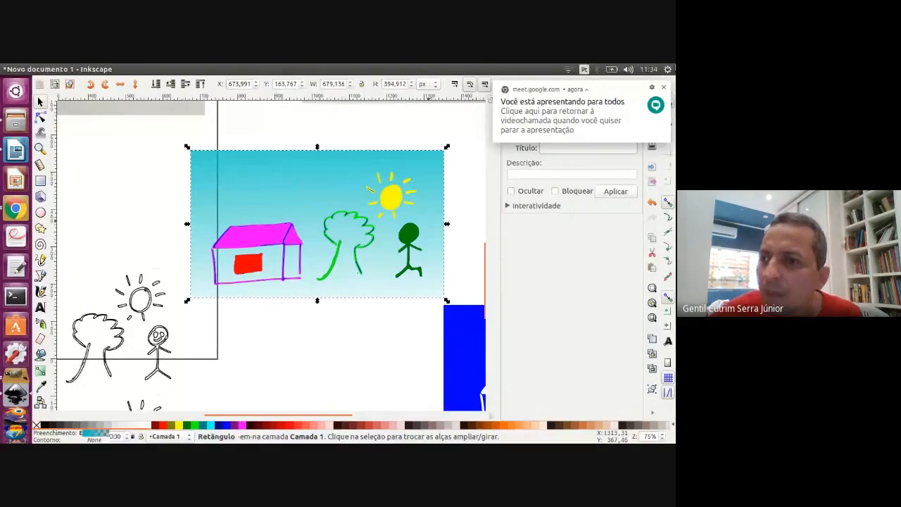
pyautogui.click(662, 87)
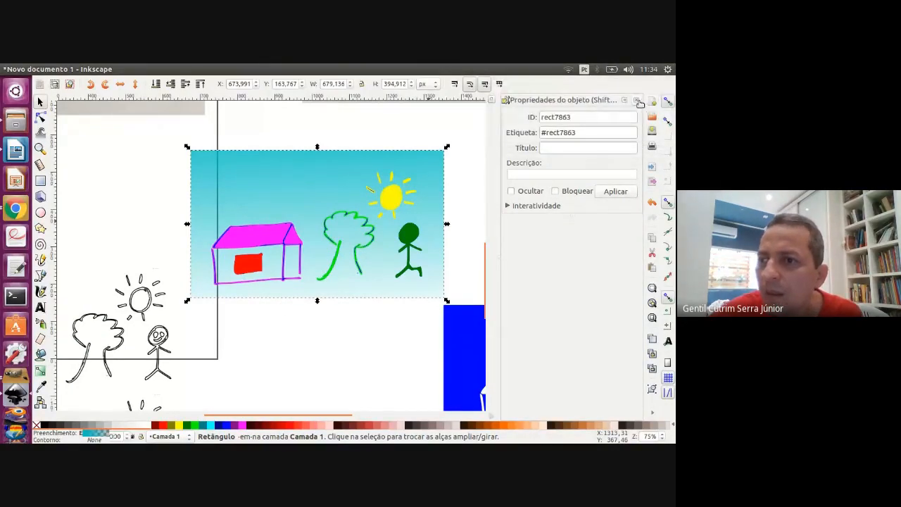
# Close the object properties and draw a teal rectangle about 292 by 164 px on the empty canvas left of the page.
pyautogui.click(637, 100)
pyautogui.scroll(-3, 471, 174)
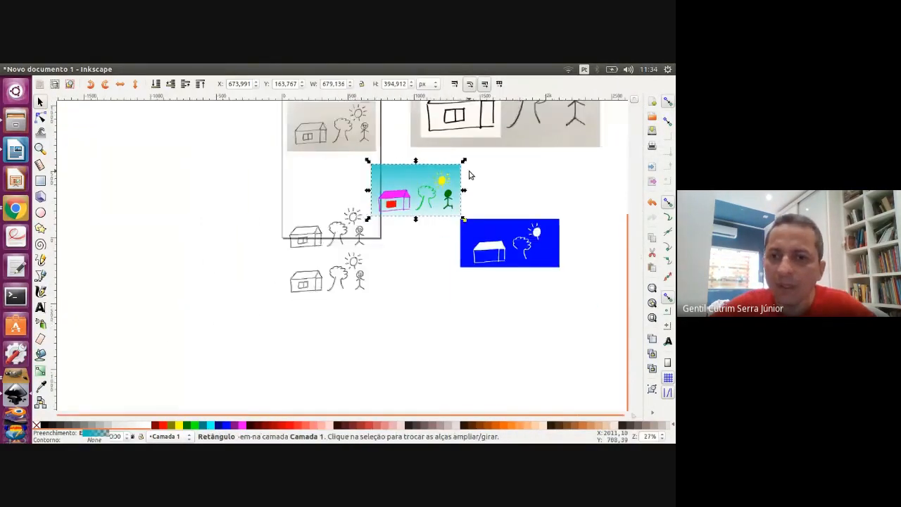
pyautogui.scroll(2, 471, 173)
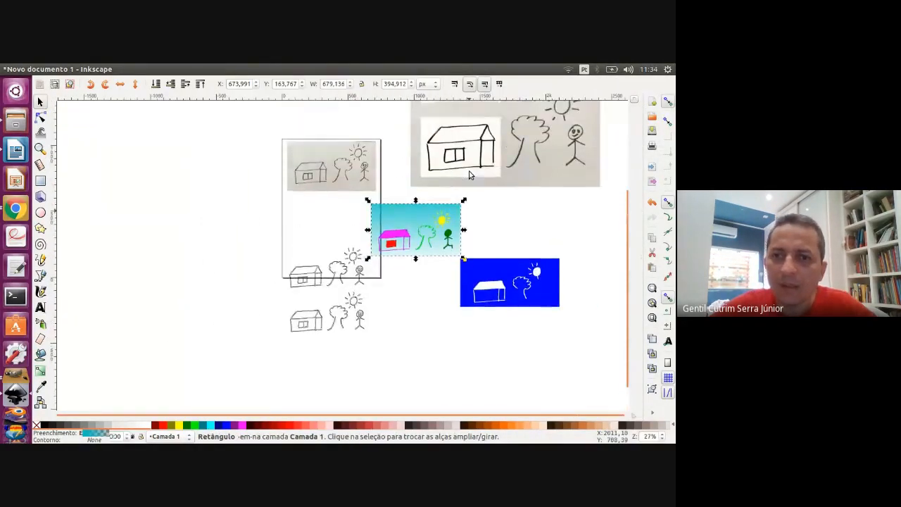
pyautogui.click(40, 149)
pyautogui.moveTo(80, 130); pyautogui.dragTo(268, 305)
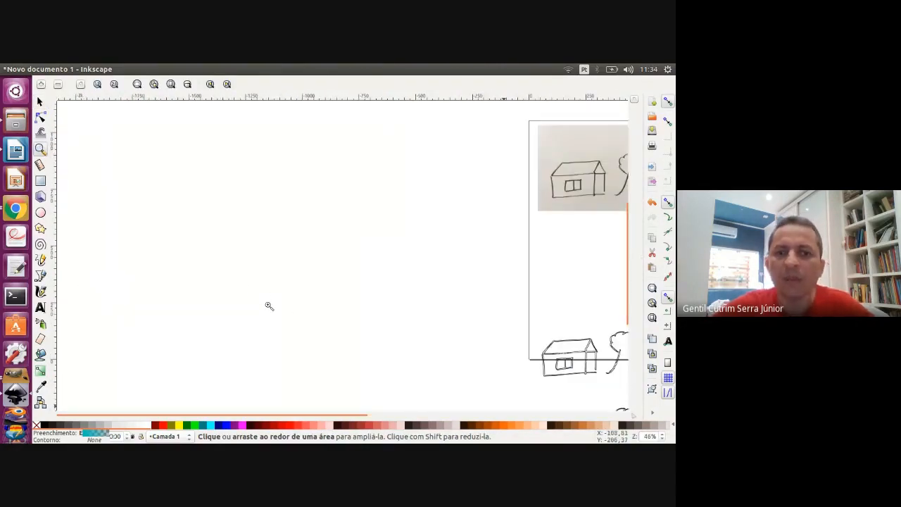
pyautogui.click(40, 102)
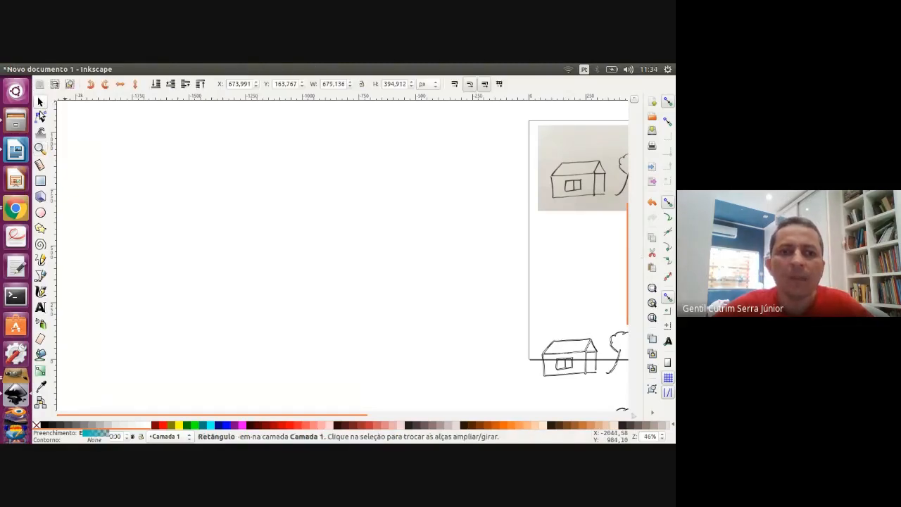
pyautogui.click(40, 181)
pyautogui.moveTo(221, 133); pyautogui.dragTo(287, 169)
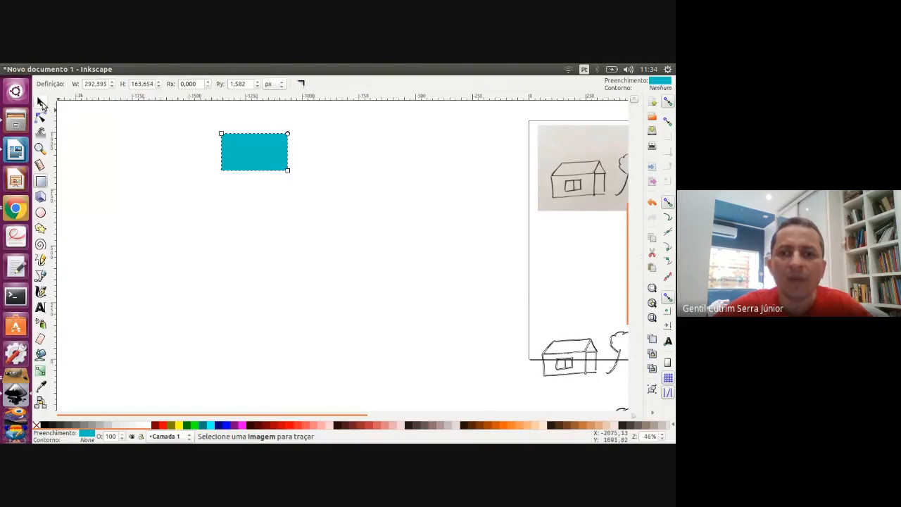
pyautogui.click(40, 102)
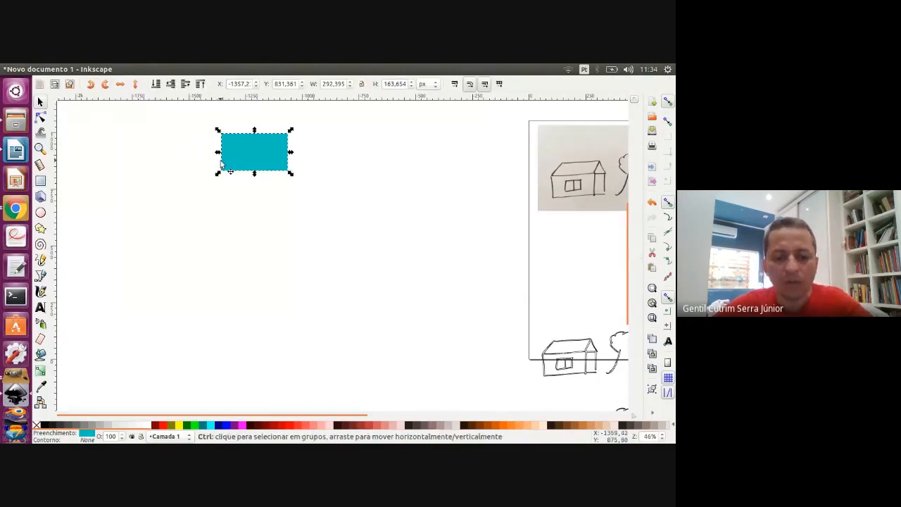
# Duplicate the small teal rectangle three times, spread the copies in a row beneath the original and select all four rectangles.
pyautogui.moveTo(243, 159); pyautogui.dragTo(237, 163)
pyautogui.moveTo(104, 223); pyautogui.dragTo(396, 221)
pyautogui.hotkey('ctrl', 'd')
pyautogui.hotkey('ctrl', 'd')
pyautogui.moveTo(65, 109); pyautogui.dragTo(431, 280)
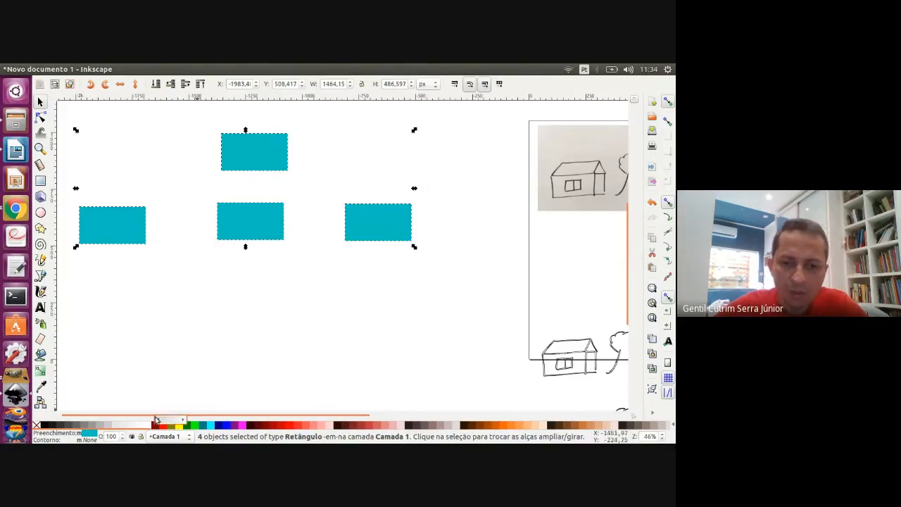
# Fill the four rectangles with grey and shift the upper rectangle and the leftmost one of the row slightly.
pyautogui.click(101, 426)
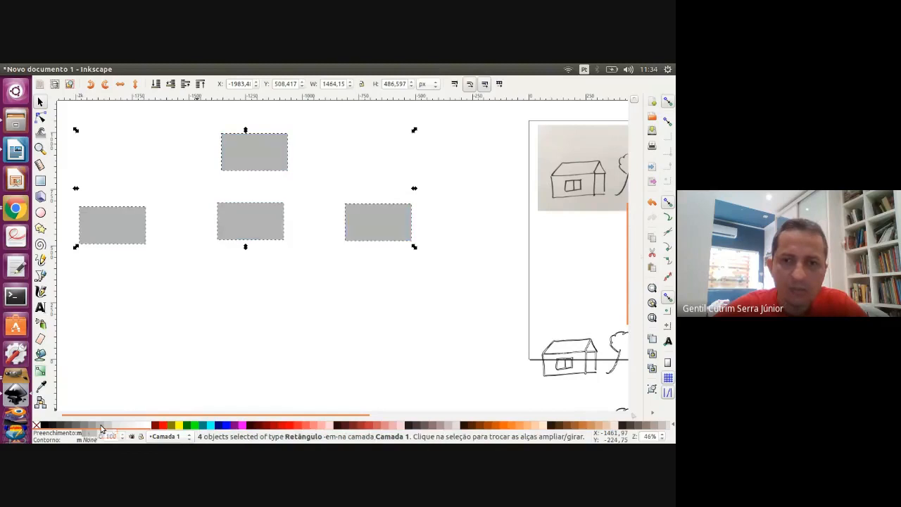
pyautogui.click(235, 303)
pyautogui.click(242, 167)
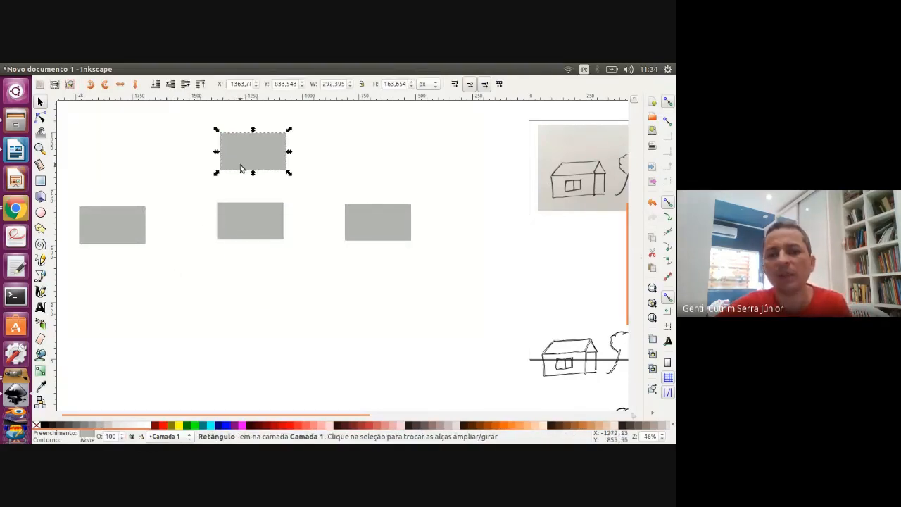
pyautogui.moveTo(135, 225); pyautogui.dragTo(154, 225)
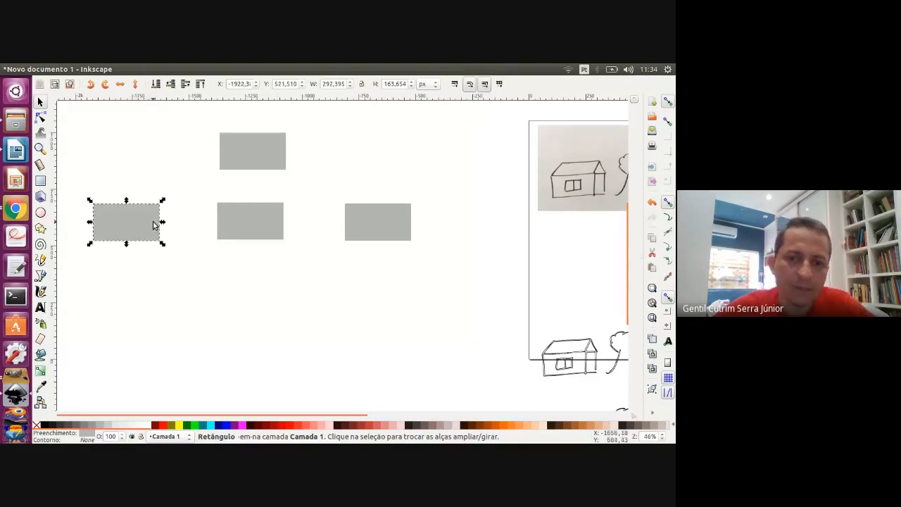
pyautogui.click(253, 192)
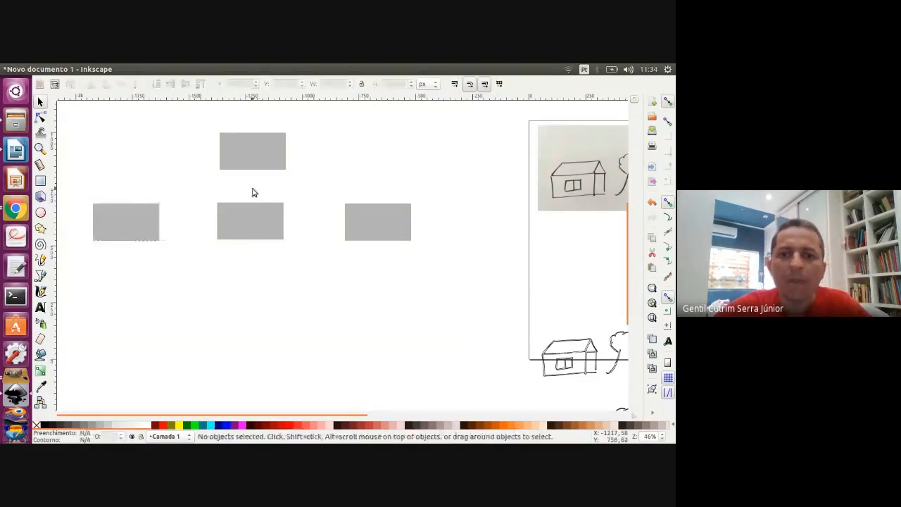
pyautogui.moveTo(254, 163); pyautogui.dragTo(247, 150)
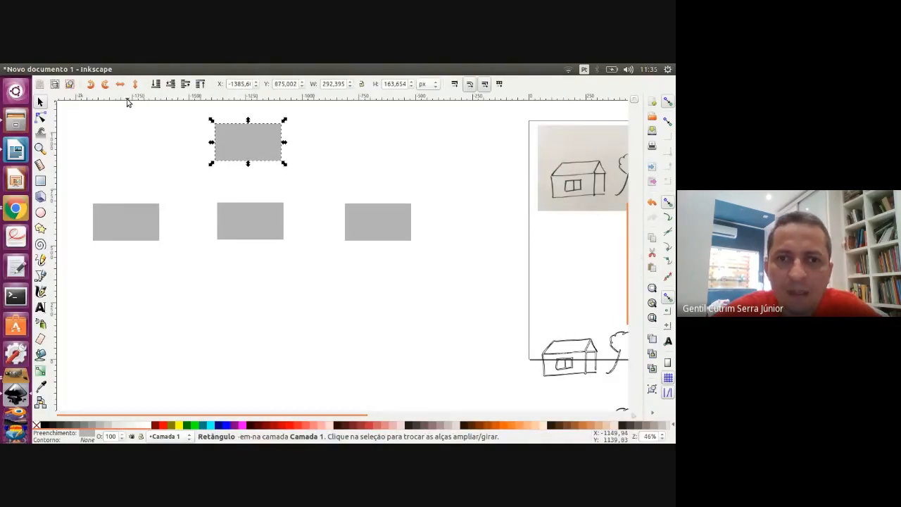
# Add a horizontal guide through the row of rectangles and move the leftmost rectangle so it is centred vertically on it.
pyautogui.moveTo(247, 98); pyautogui.dragTo(266, 222)
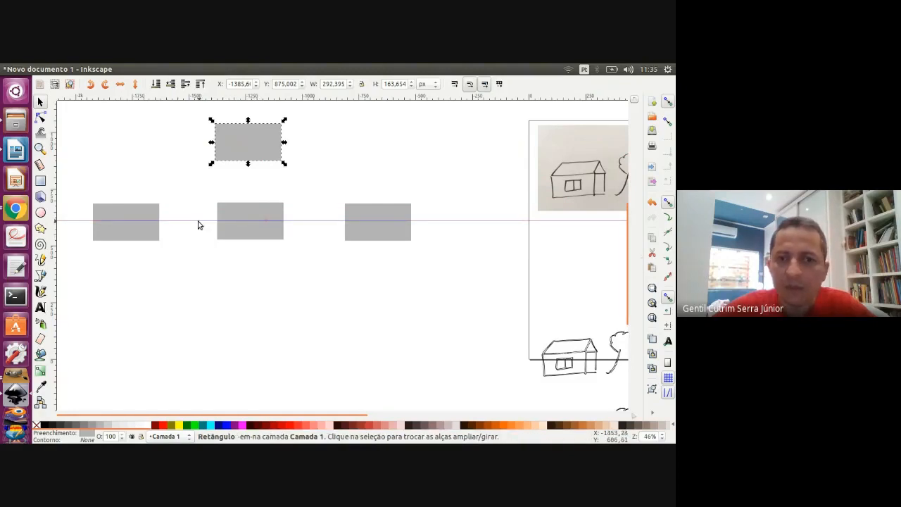
pyautogui.click(138, 214)
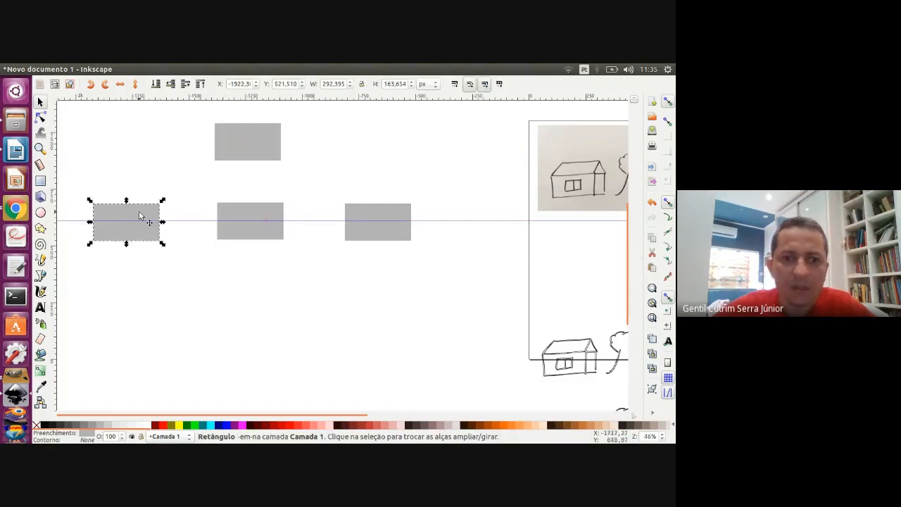
pyautogui.click(40, 148)
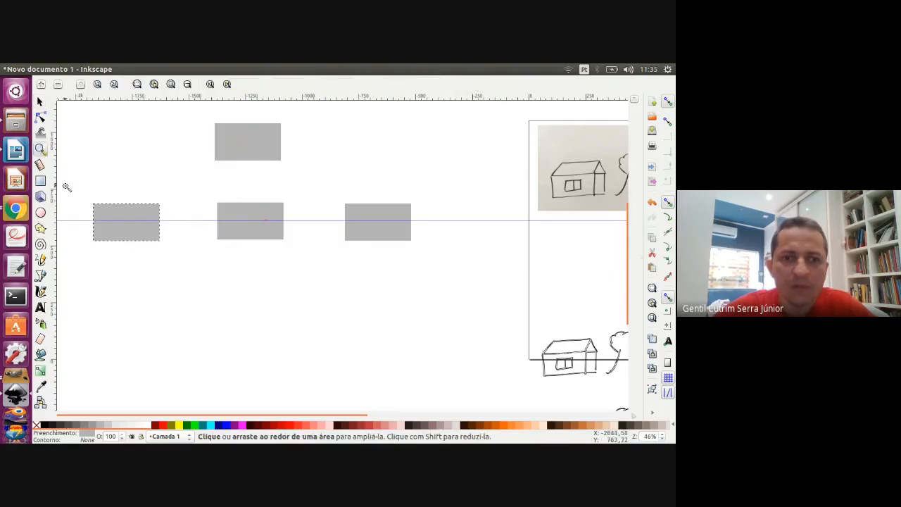
pyautogui.moveTo(80, 198); pyautogui.dragTo(175, 254)
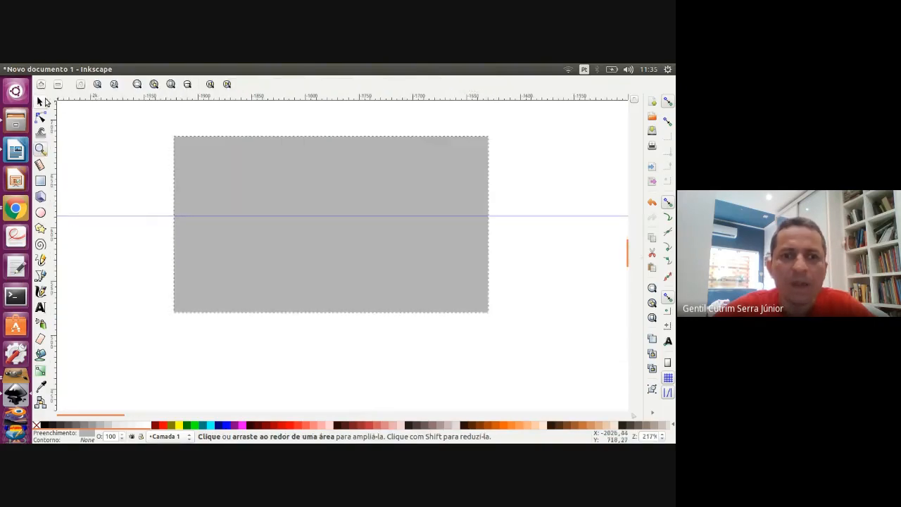
pyautogui.click(40, 102)
pyautogui.moveTo(348, 196)
pyautogui.mouseDown()
pyautogui.moveTo(348, 188)
pyautogui.moveTo(354, 202)
pyautogui.mouseUp()
pyautogui.click(515, 191)
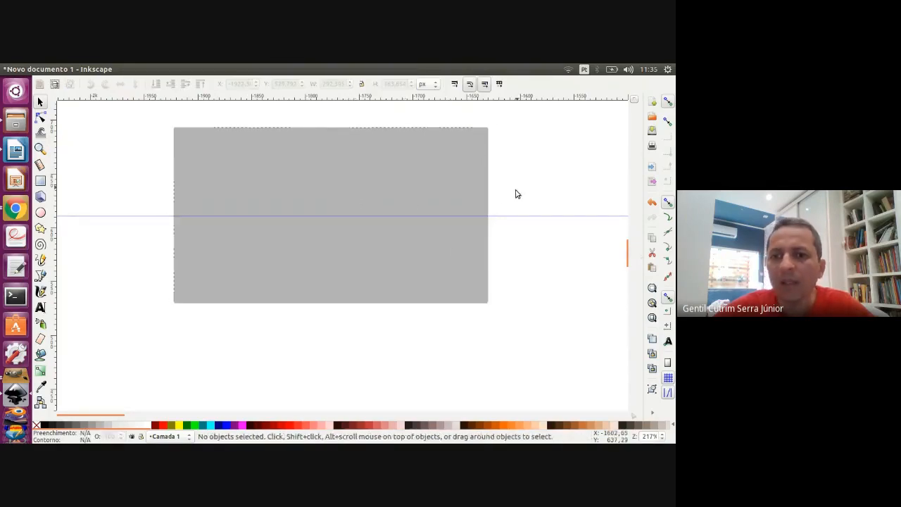
# Select the middle rectangle of the row and move it slightly upward towards the horizontal guide.
pyautogui.keyDown('ctrl'); pyautogui.scroll(-4, 446, 259); pyautogui.keyUp('ctrl')
pyautogui.keyDown('ctrl'); pyautogui.scroll(-1, 444, 262); pyautogui.keyUp('ctrl')
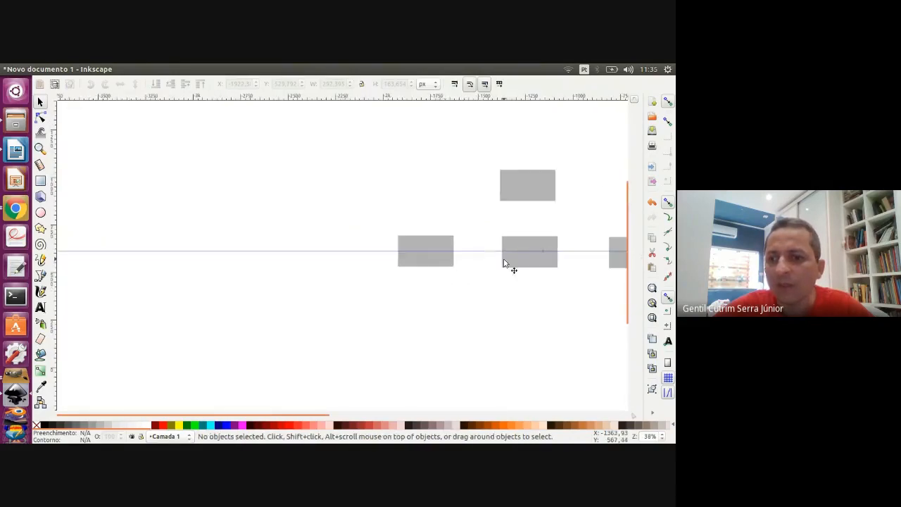
pyautogui.click(40, 148)
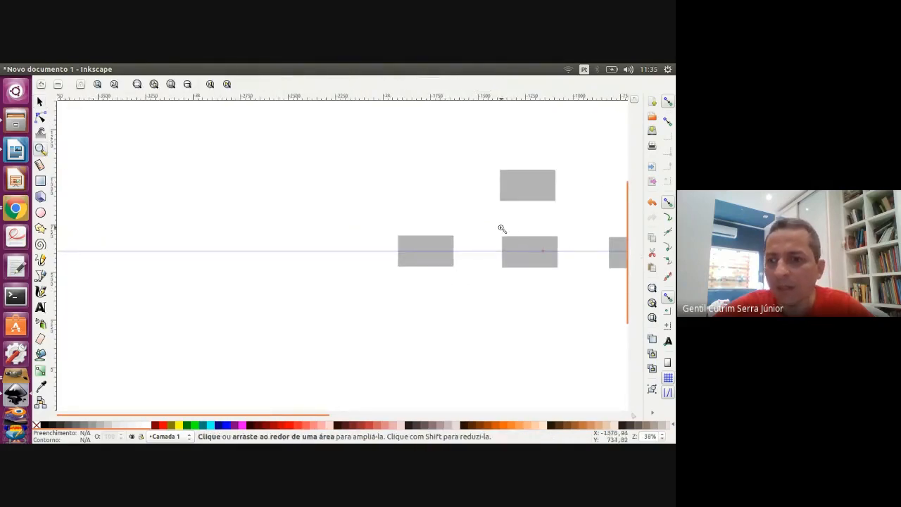
pyautogui.moveTo(499, 226); pyautogui.dragTo(571, 278)
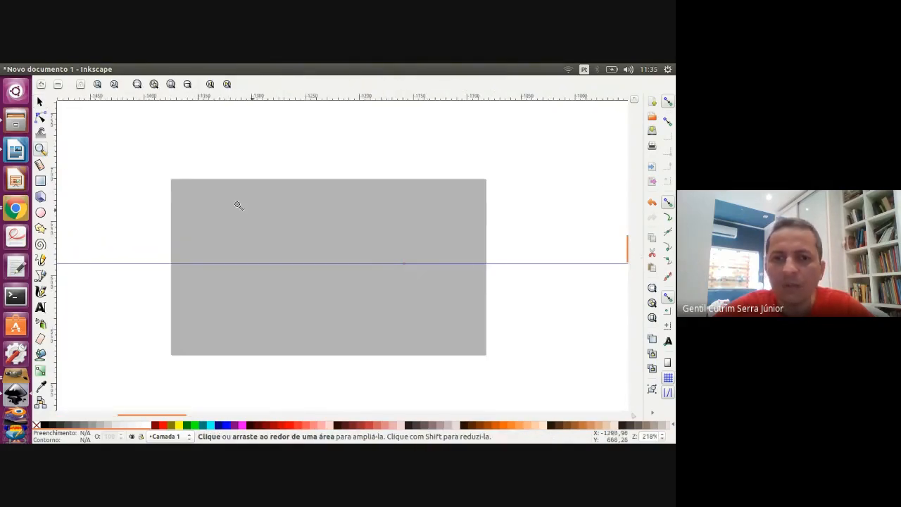
pyautogui.click(40, 101)
pyautogui.click(300, 239)
pyautogui.moveTo(297, 227); pyautogui.dragTo(297, 224)
# Nudge the middle rectangle up and down across the guide in small increments, and undo the last nudges.
pyautogui.press('Up')
pyautogui.press('Up')
pyautogui.press('Up')
pyautogui.press('Up')
pyautogui.press('Up')
pyautogui.press('Up')
pyautogui.press('Up')
pyautogui.press('Down')
pyautogui.press('Down')
pyautogui.press('Down')
pyautogui.press('Down')
pyautogui.press('Down')
pyautogui.press('Down')
pyautogui.press('Down')
pyautogui.press('Down')
pyautogui.press('Down')
pyautogui.press('Down')
pyautogui.press('Down')
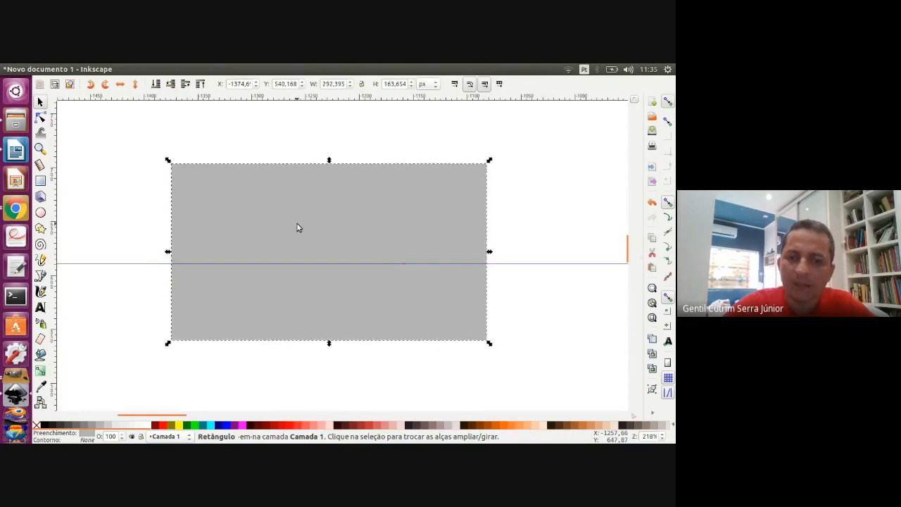
pyautogui.press('Down')
pyautogui.press('Down')
pyautogui.press('Down')
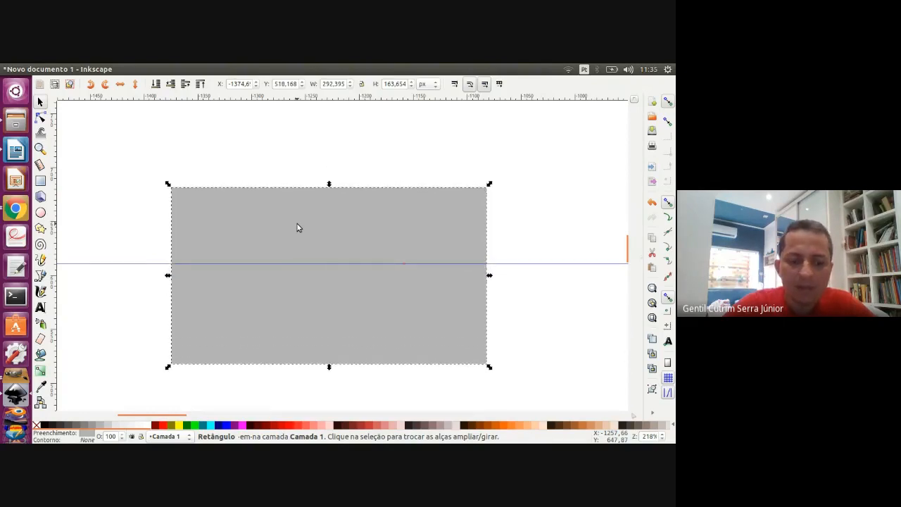
pyautogui.press('Up')
pyautogui.press('Up')
pyautogui.press('Up')
pyautogui.press('Up')
pyautogui.press('Up')
pyautogui.press('Up')
pyautogui.press('Up')
pyautogui.press('Up')
pyautogui.press('Up')
pyautogui.press('Up')
pyautogui.press('Up')
pyautogui.press('Up')
pyautogui.press('Up')
pyautogui.press('Up')
pyautogui.press('Up')
pyautogui.press('Up')
pyautogui.press('Up')
pyautogui.press('Up')
pyautogui.press('Up')
pyautogui.press('Up')
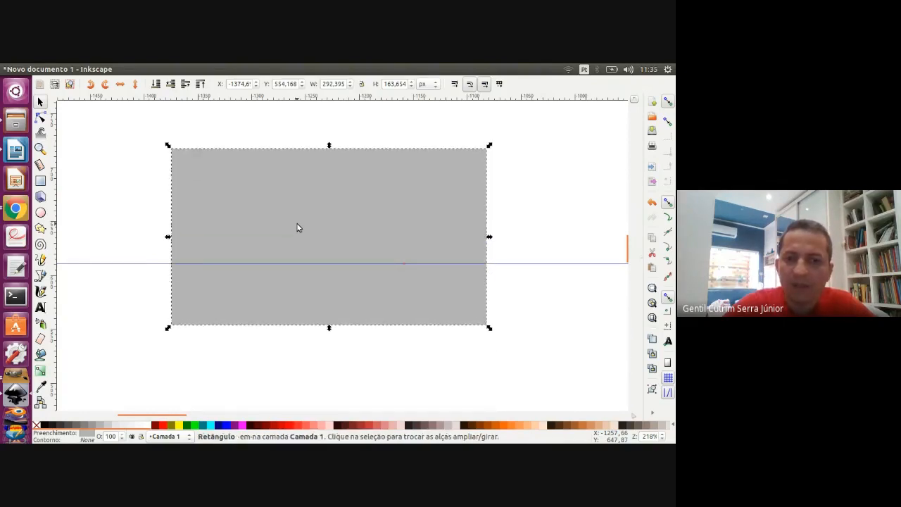
pyautogui.hotkey('ctrl', 'z')
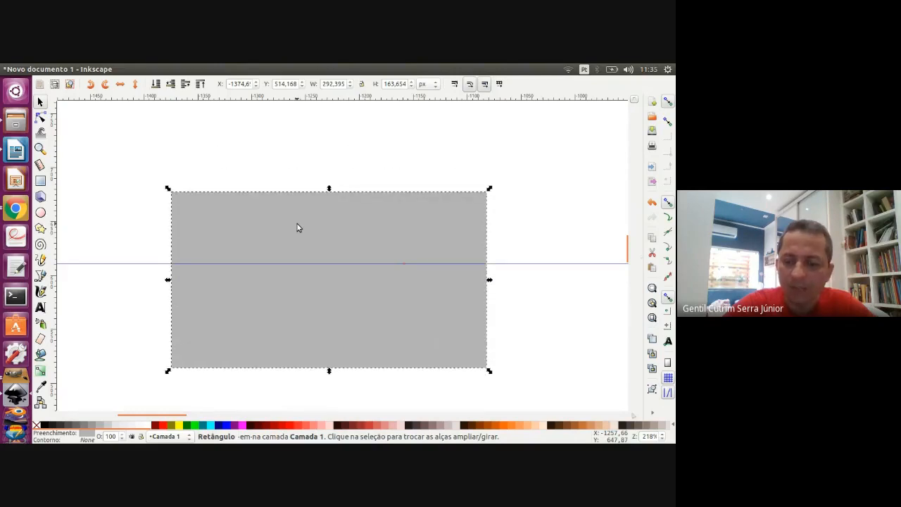
# Raise the middle rectangle in large increments and lower it in fine ones until it is centred on the horizontal guide.
pyautogui.hotkey('shift', 'Up')
pyautogui.hotkey('shift', 'Up')
pyautogui.hotkey('shift', 'Up')
pyautogui.hotkey('shift', 'Up')
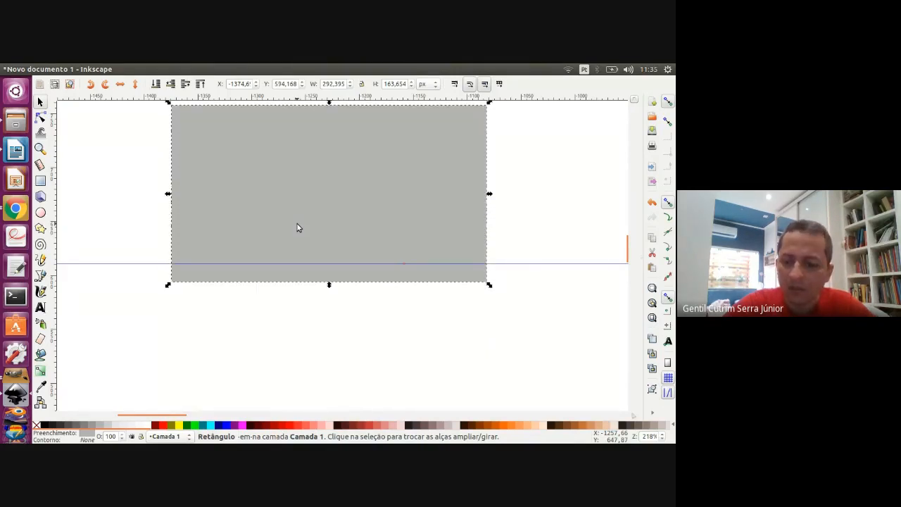
pyautogui.press('Down')
pyautogui.press('Down')
pyautogui.press('Down')
pyautogui.press('Down')
pyautogui.press('Down')
pyautogui.press('Down')
pyautogui.press('Down')
pyautogui.press('Down')
pyautogui.press('Down')
pyautogui.press('Down')
pyautogui.press('Down')
pyautogui.press('Down')
pyautogui.press('Down')
pyautogui.press('Down')
pyautogui.press('Down')
pyautogui.press('Down')
pyautogui.press('Down')
pyautogui.press('Down')
pyautogui.press('Down')
pyautogui.press('Down')
pyautogui.press('Down')
pyautogui.press('Down')
pyautogui.press('Down')
pyautogui.press('Down')
pyautogui.press('Down')
pyautogui.press('Down')
pyautogui.press('Down')
pyautogui.press('Down')
pyautogui.press('Down')
pyautogui.press('Down')
pyautogui.press('Down')
pyautogui.press('Down')
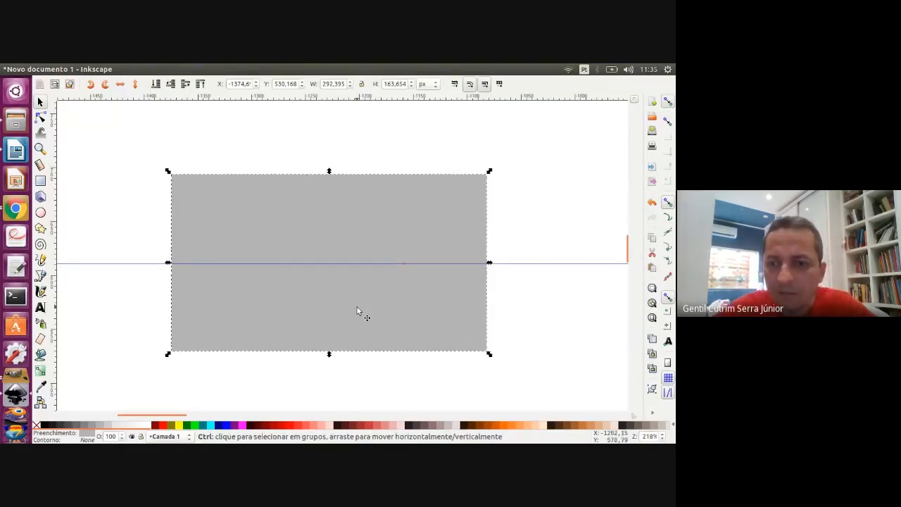
# Nudge the rightmost rectangle of the row up until it is centred vertically on the horizontal guide.
pyautogui.press('4')
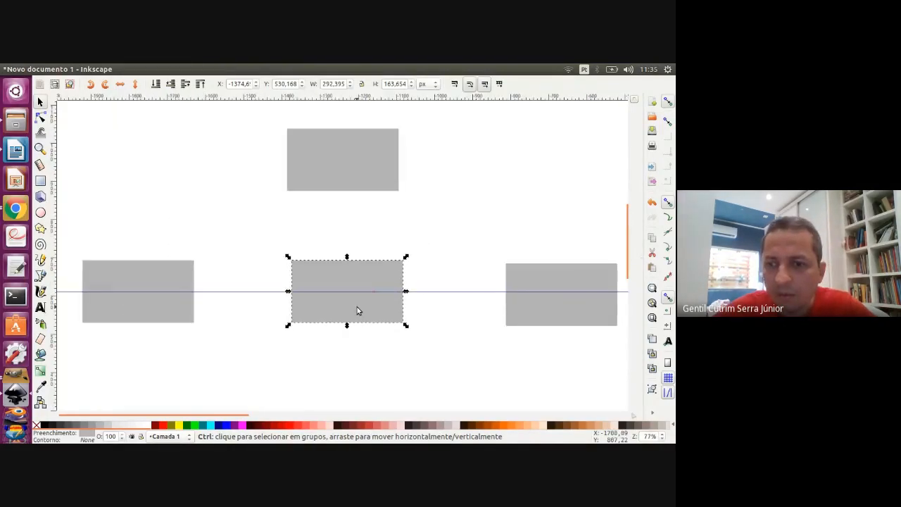
pyautogui.click(40, 150)
pyautogui.moveTo(490, 244); pyautogui.dragTo(627, 347)
pyautogui.click(40, 102)
pyautogui.click(250, 203)
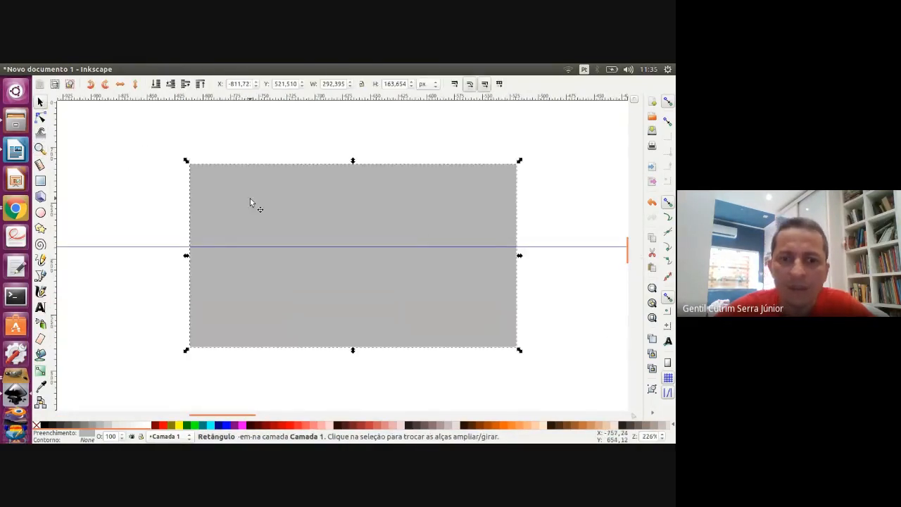
pyautogui.press('Up')
pyautogui.press('Up')
pyautogui.press('Up')
pyautogui.press('Up')
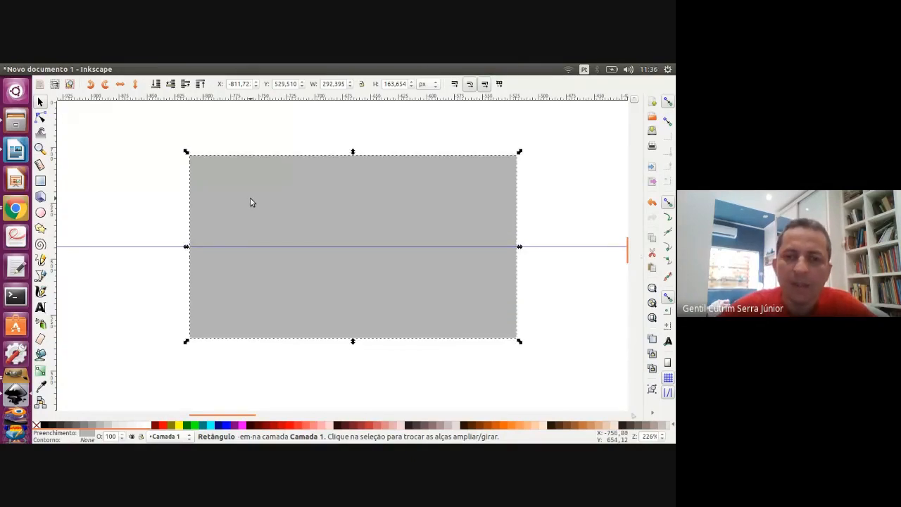
# Select the three rectangles in the row to check their alignment along the horizontal guide, and clear the selection.
pyautogui.click(155, 223)
pyautogui.scroll(-4, 155, 223)
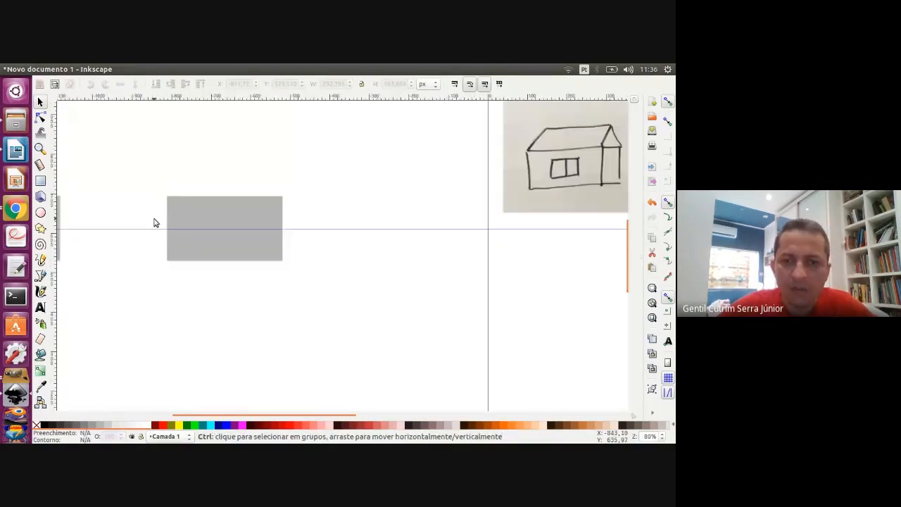
pyautogui.moveTo(169, 419); pyautogui.dragTo(67, 399)
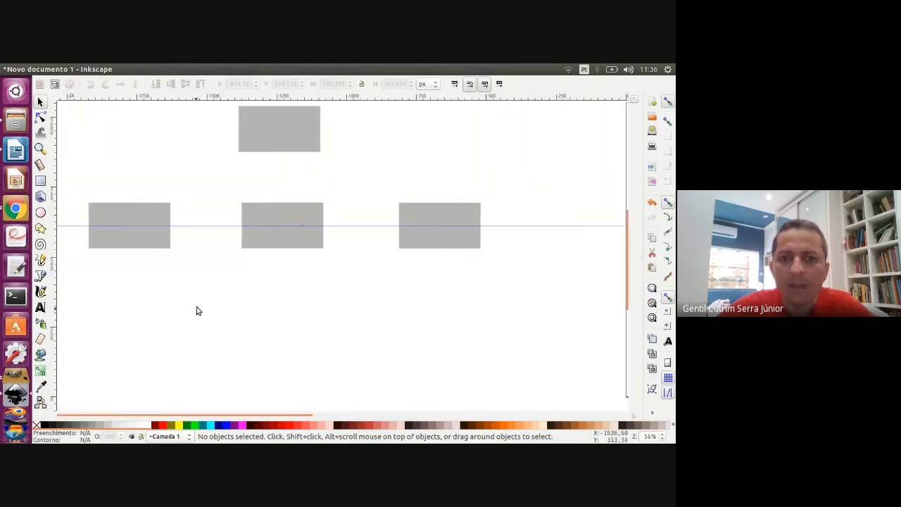
pyautogui.click(140, 218)
pyautogui.click(73, 182)
pyautogui.moveTo(72, 181); pyautogui.dragTo(509, 276)
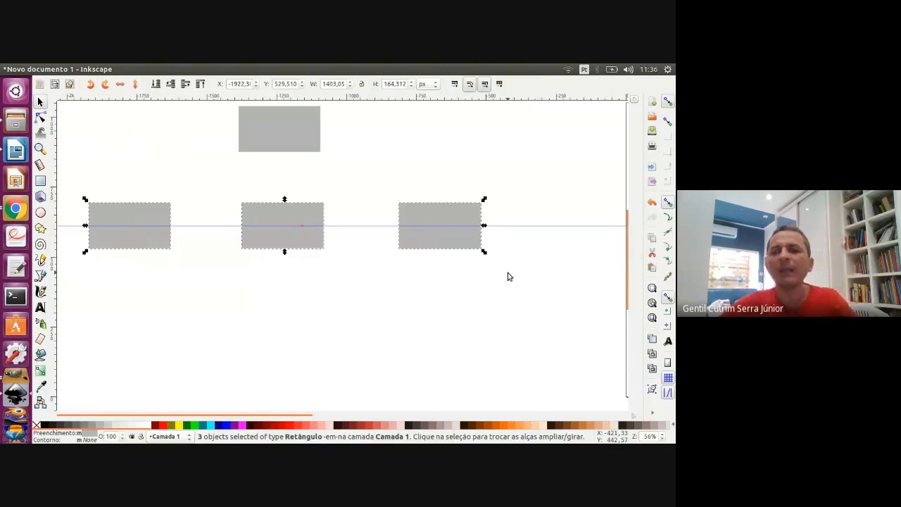
pyautogui.click(343, 146)
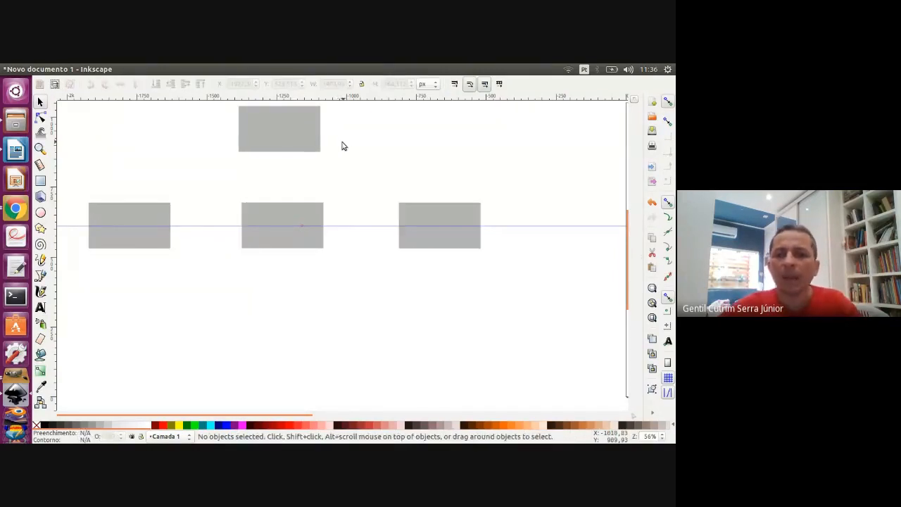
# Add a vertical guide through the horizontal centre of the middle rectangle in the row.
pyautogui.scroll(1, 286, 137)
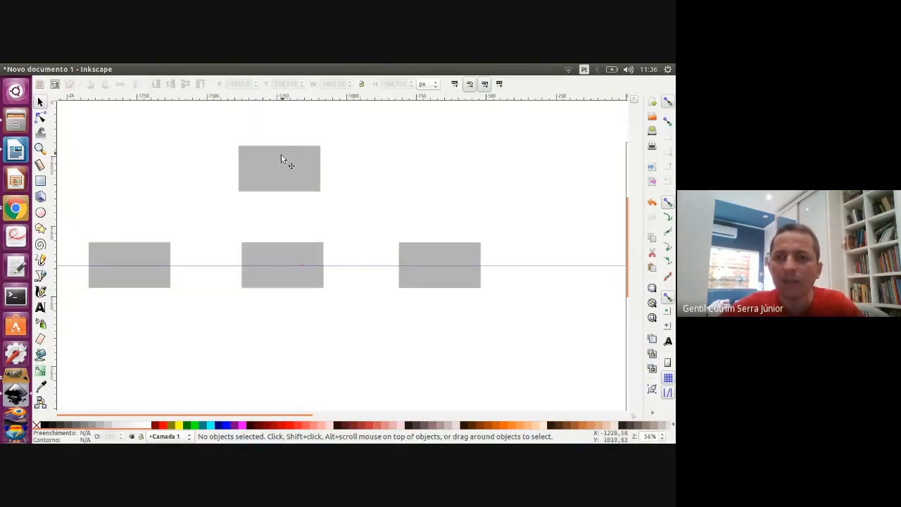
pyautogui.click(277, 168)
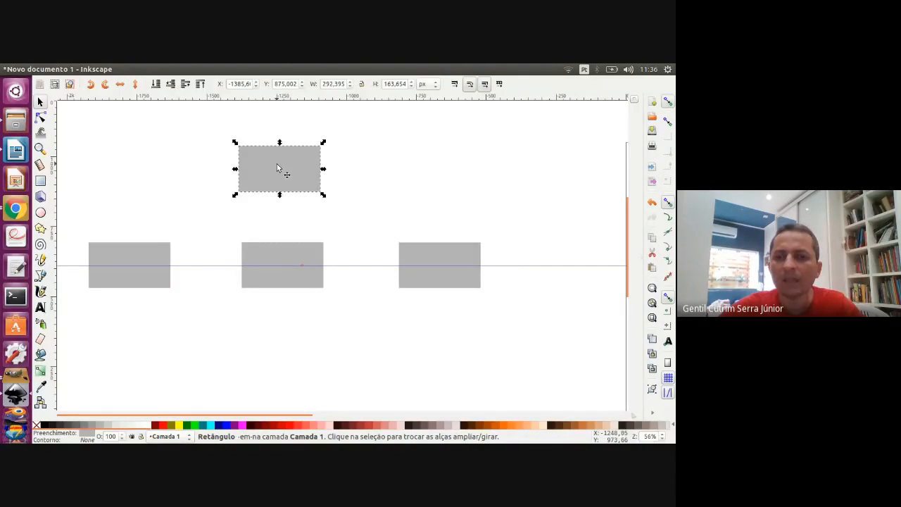
pyautogui.keyDown('ctrl'); pyautogui.scroll(2, 287, 216); pyautogui.keyUp('ctrl')
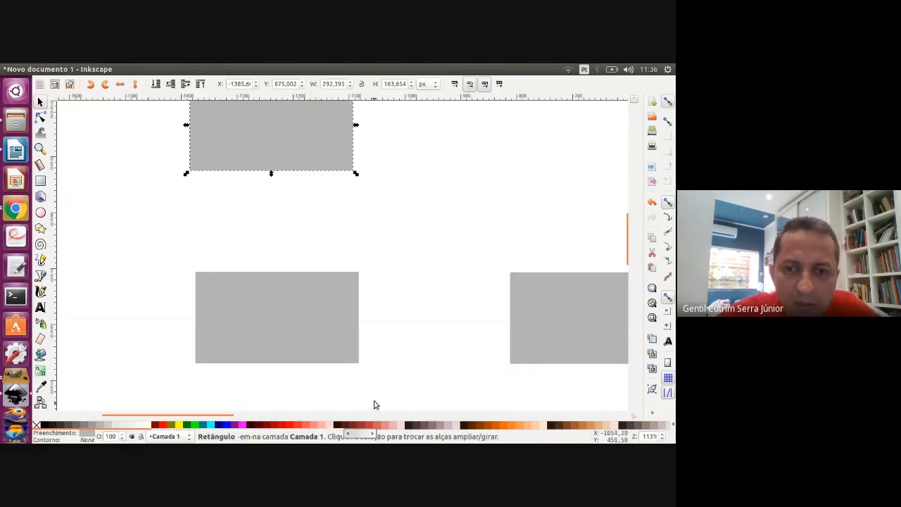
pyautogui.click(288, 311)
pyautogui.keyDown('ctrl'); pyautogui.scroll(-2, 268, 308); pyautogui.keyUp('ctrl')
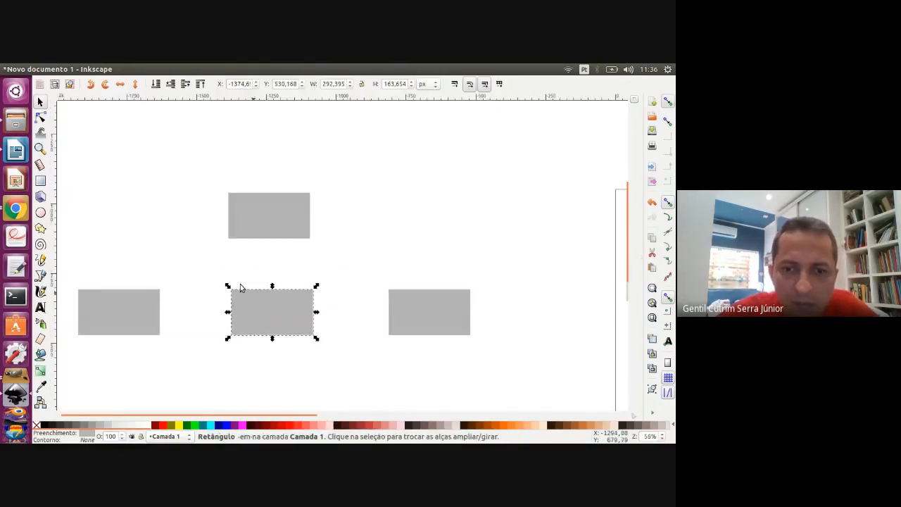
pyautogui.moveTo(55, 240); pyautogui.dragTo(273, 289)
# Nudge the upper rectangle to the right until it is centred on the vertical guide, and deselect it.
pyautogui.click(284, 217)
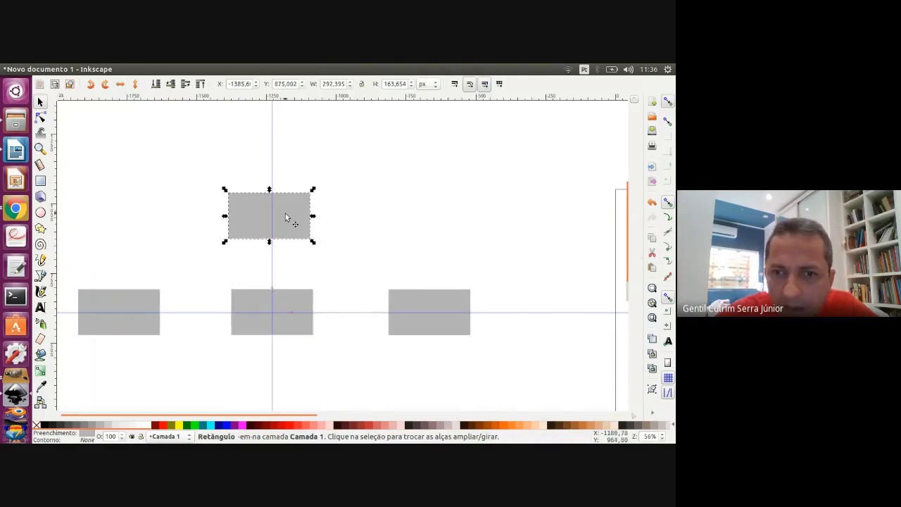
pyautogui.keyDown('ctrl'); pyautogui.scroll(2, 285, 214); pyautogui.keyUp('ctrl')
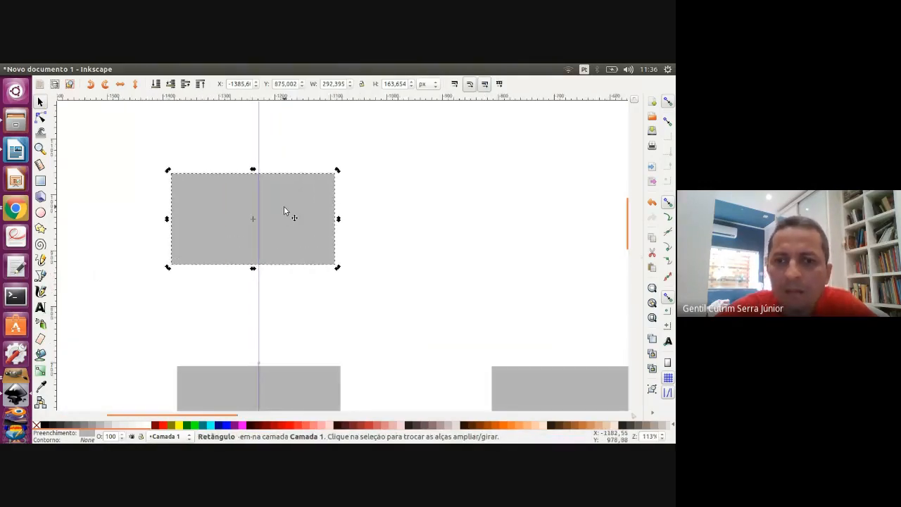
pyautogui.press('Right')
pyautogui.press('Right')
pyautogui.press('Right')
pyautogui.press('Right')
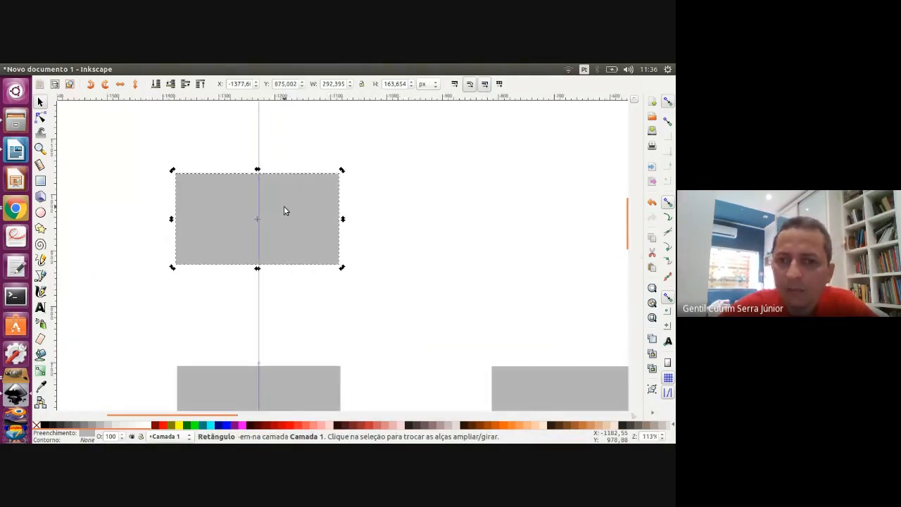
pyautogui.press('Right')
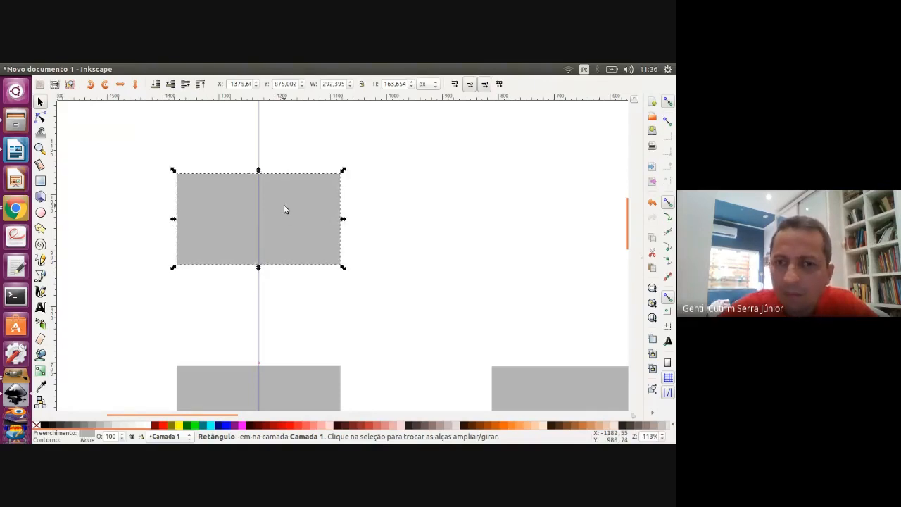
pyautogui.press('Right')
pyautogui.click(371, 224)
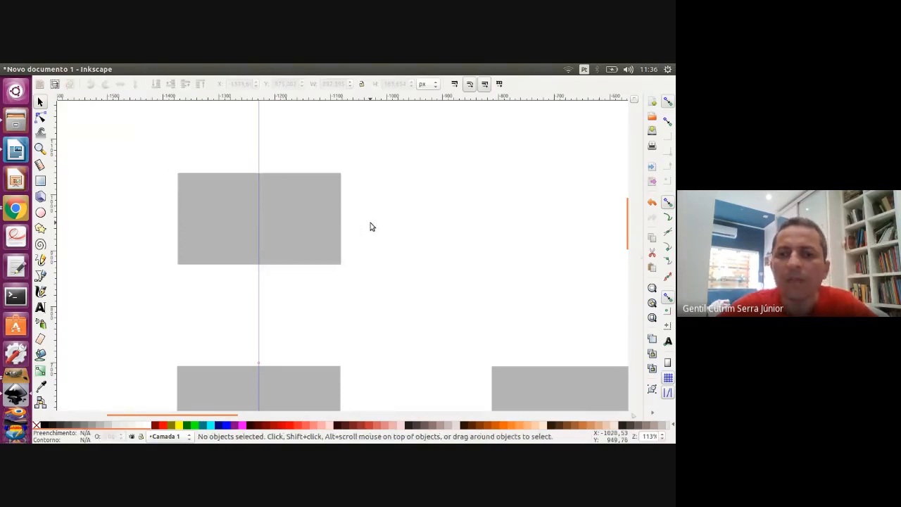
# Draw a straight vertical line along the guide from the upper rectangle's bottom edge to the middle rectangle's top edge.
pyautogui.scroll(-4, 329, 248)
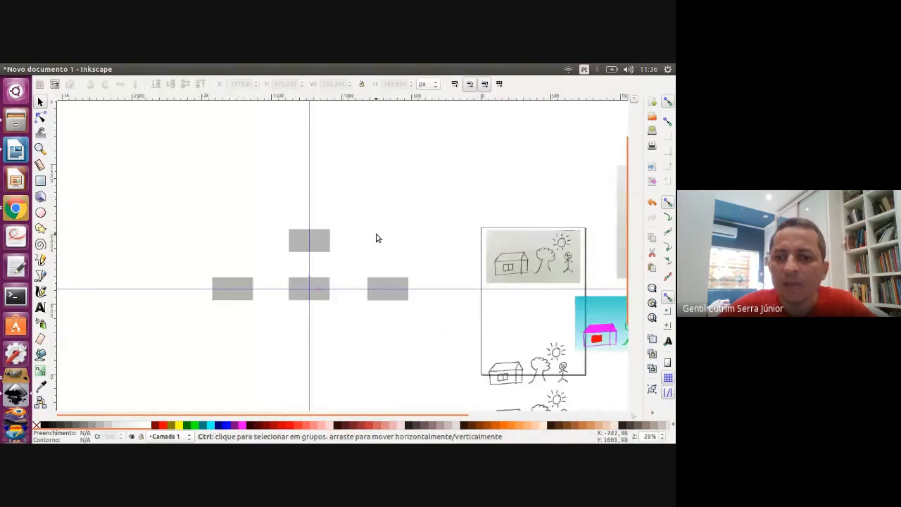
pyautogui.scroll(1, 377, 238)
pyautogui.scroll(1, 377, 238)
pyautogui.scroll(-1, 301, 327)
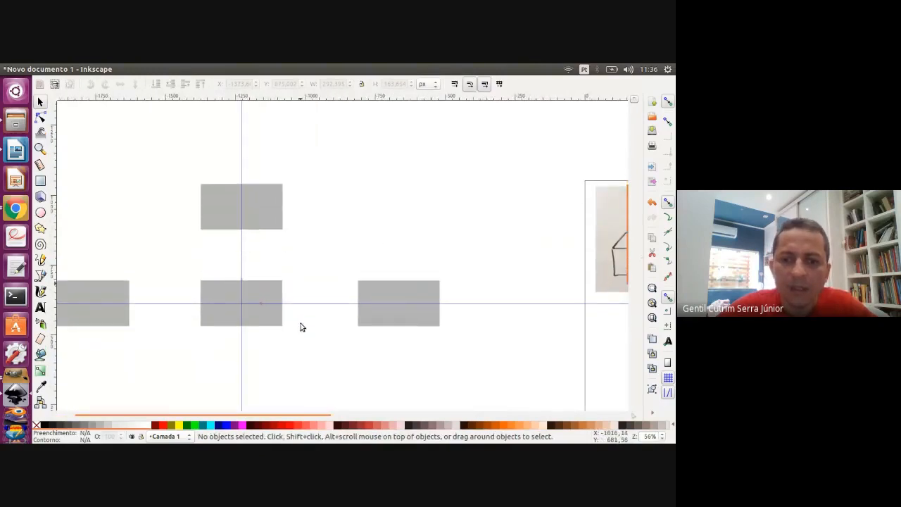
pyautogui.hscroll(-2, 274, 366)
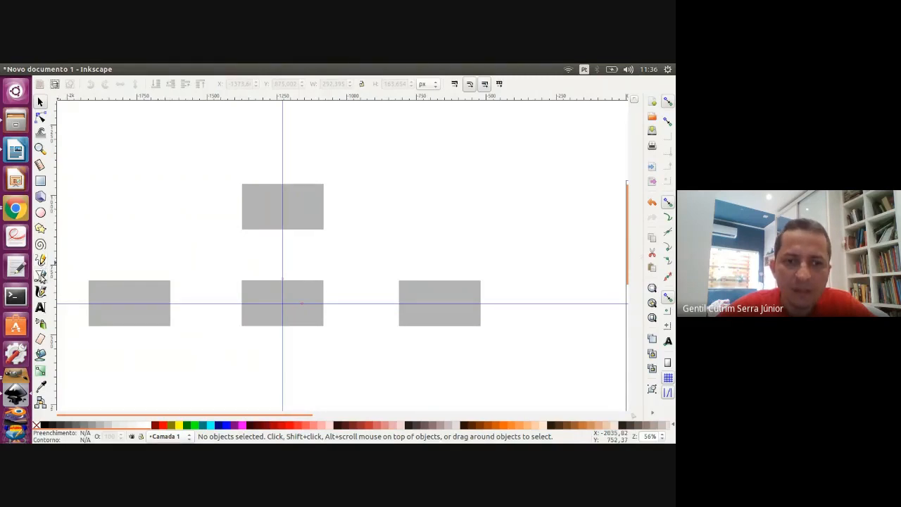
pyautogui.click(40, 275)
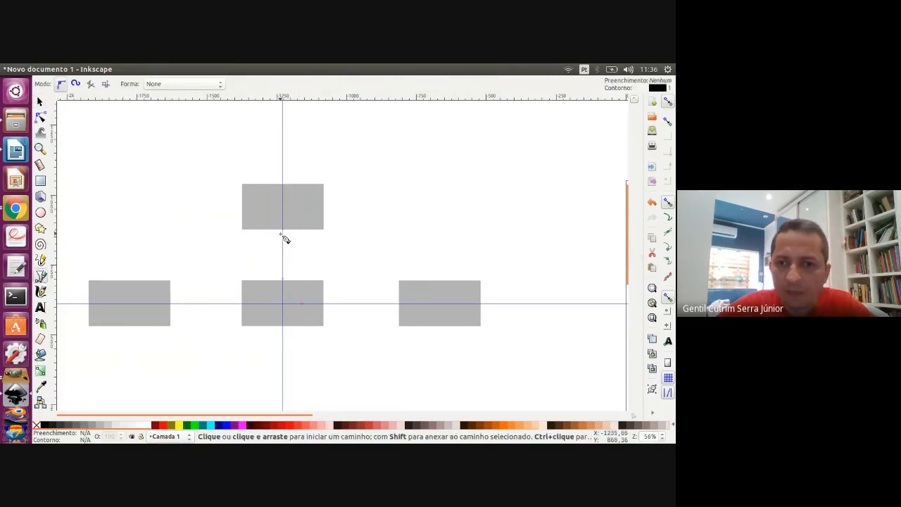
pyautogui.scroll(1, 284, 236)
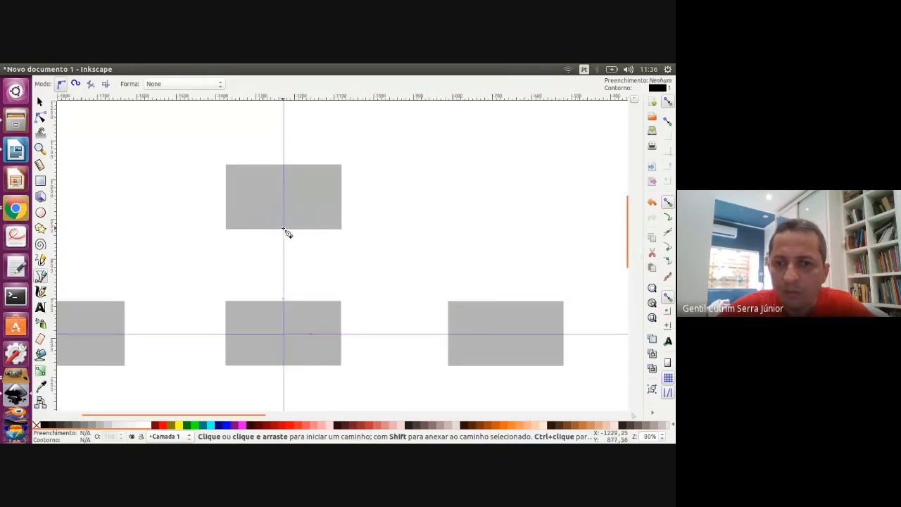
pyautogui.click(282, 228)
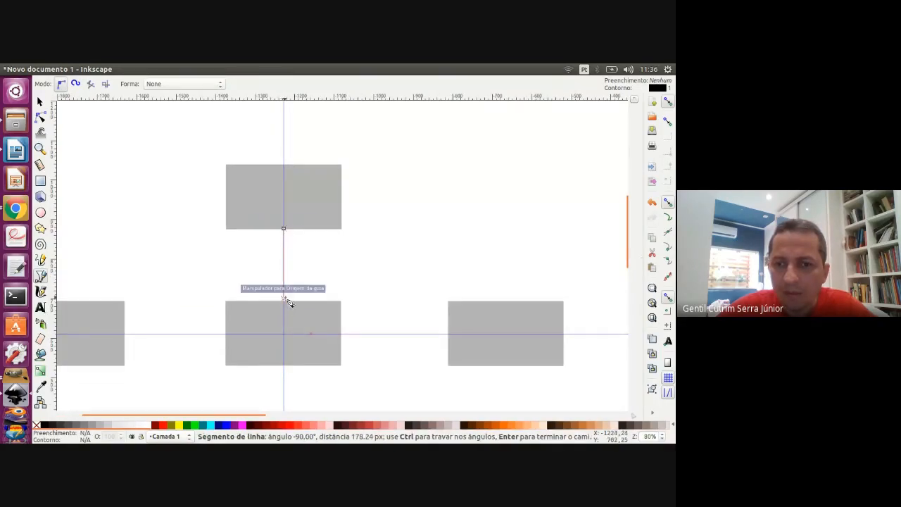
pyautogui.doubleClick(283, 302)
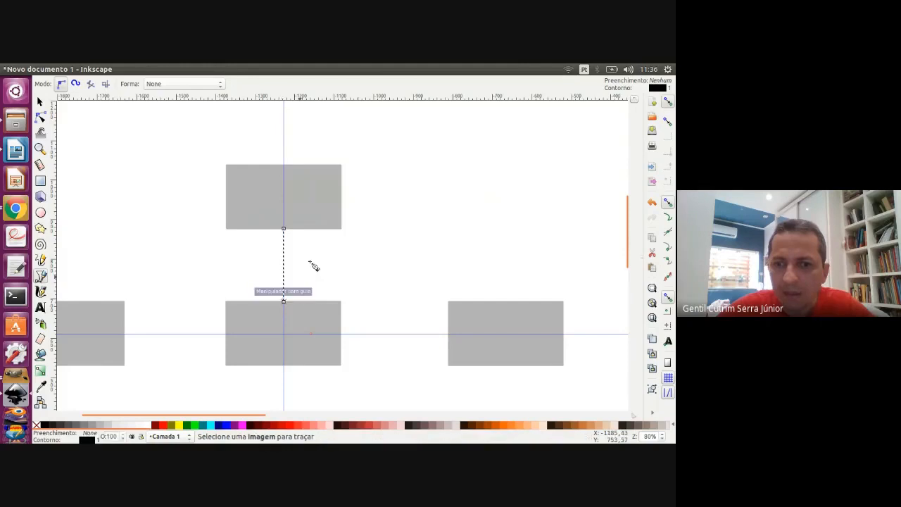
# Set the vertical connector line's stroke width to 2.8 px and clear the selection.
pyautogui.click(40, 102)
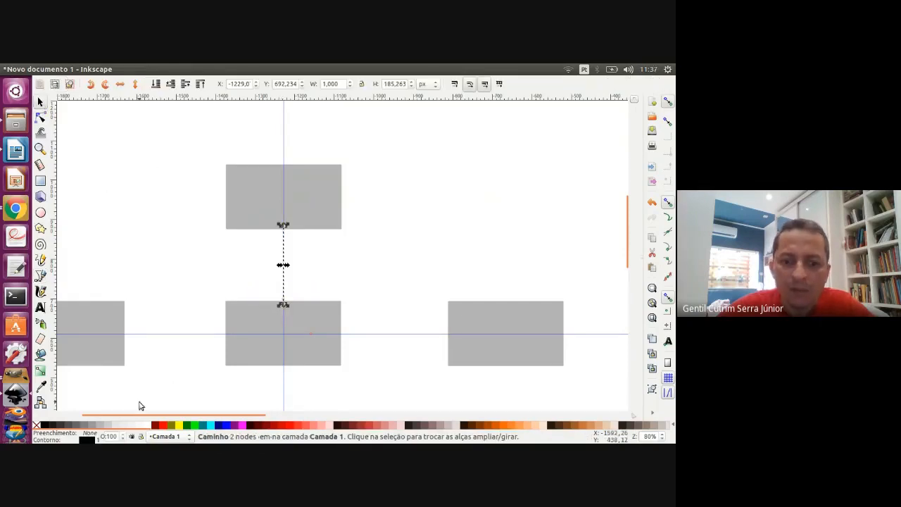
pyautogui.click(91, 439)
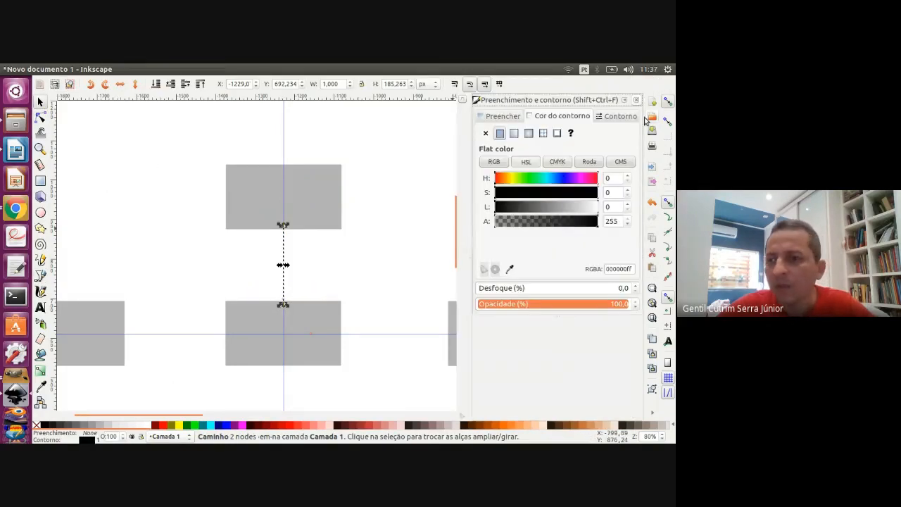
pyautogui.click(611, 117)
pyautogui.write('1,1')
pyautogui.press('Return')
pyautogui.scroll(13, 565, 134)
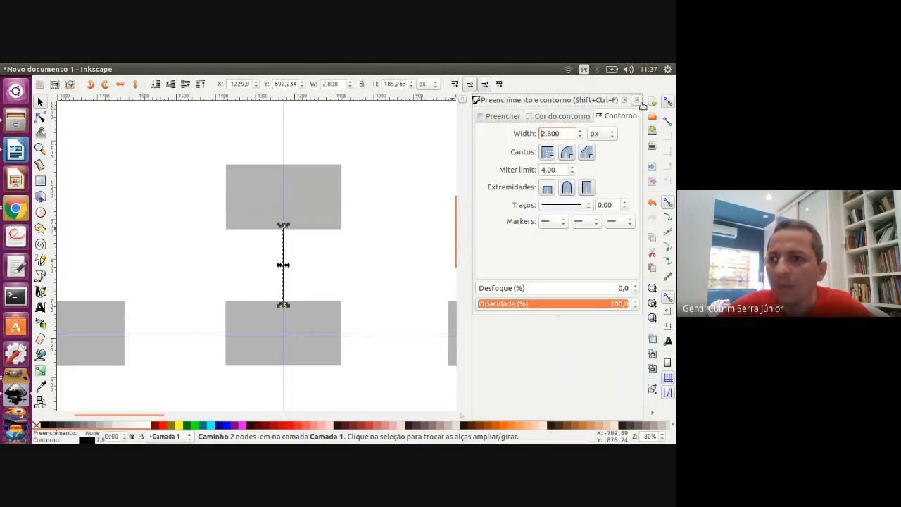
pyautogui.click(636, 100)
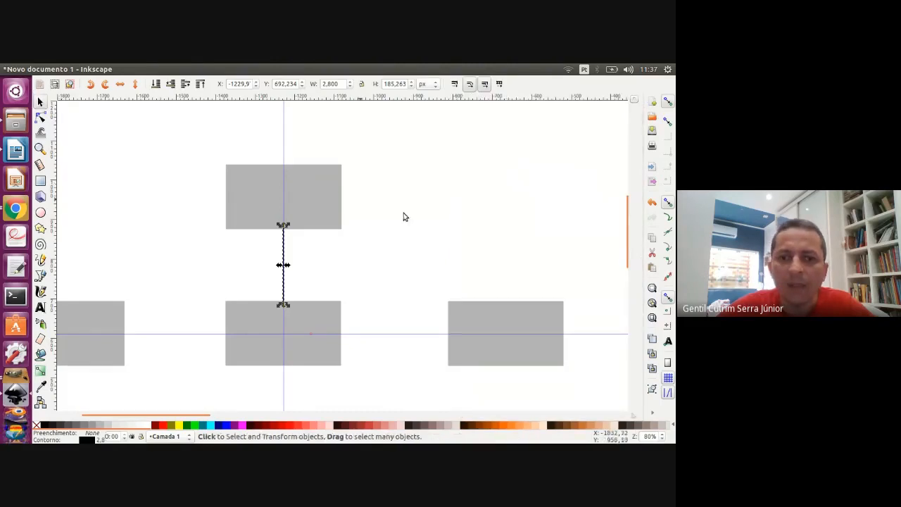
pyautogui.click(313, 245)
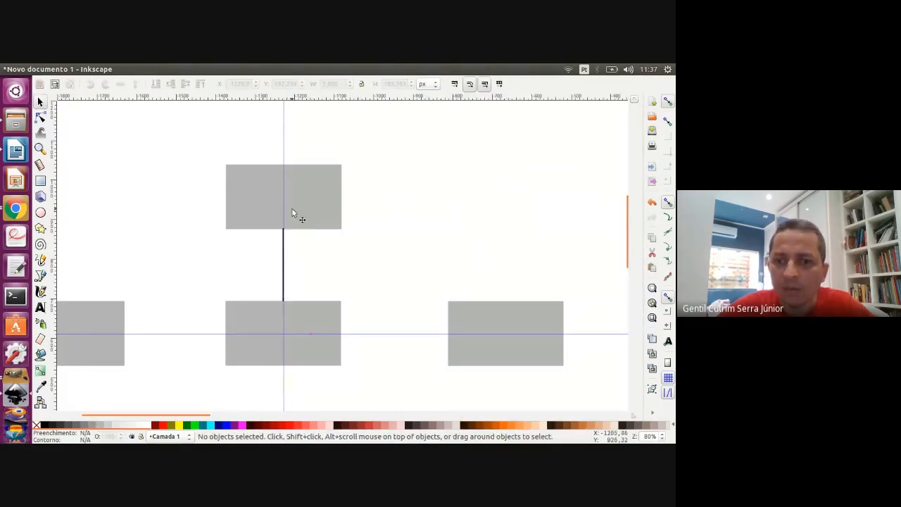
# Move the vertical guide away from the connector line and place a copy of the line beside it, towards the rightmost rectangle.
pyautogui.click(284, 247)
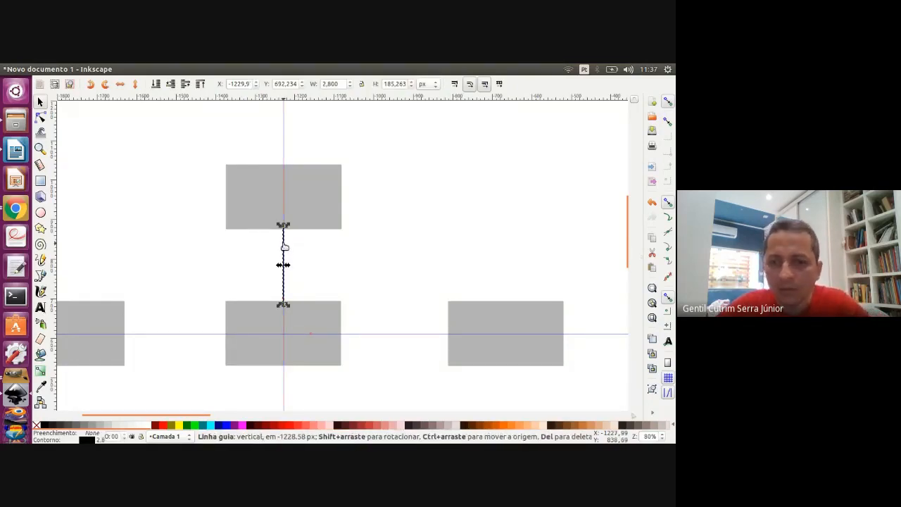
pyautogui.moveTo(284, 246); pyautogui.dragTo(60, 235)
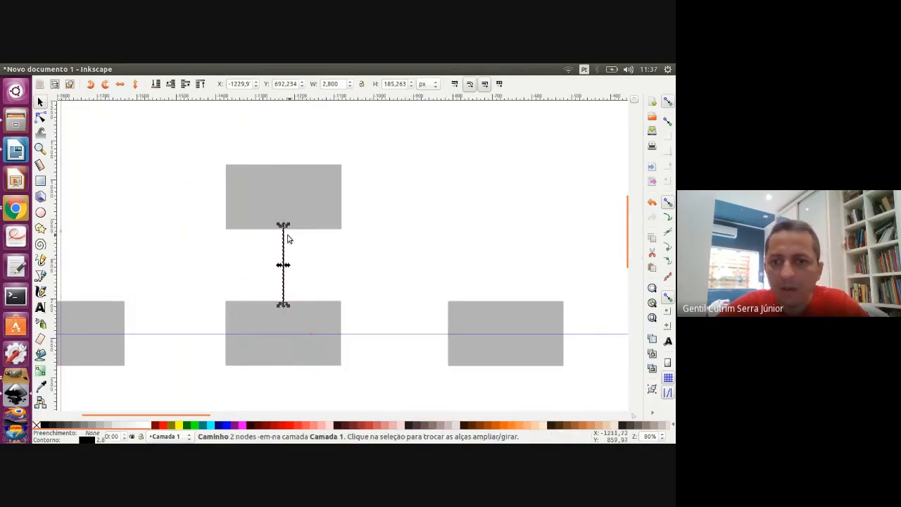
pyautogui.moveTo(285, 247); pyautogui.dragTo(368, 246)
pyautogui.press('ctrl')
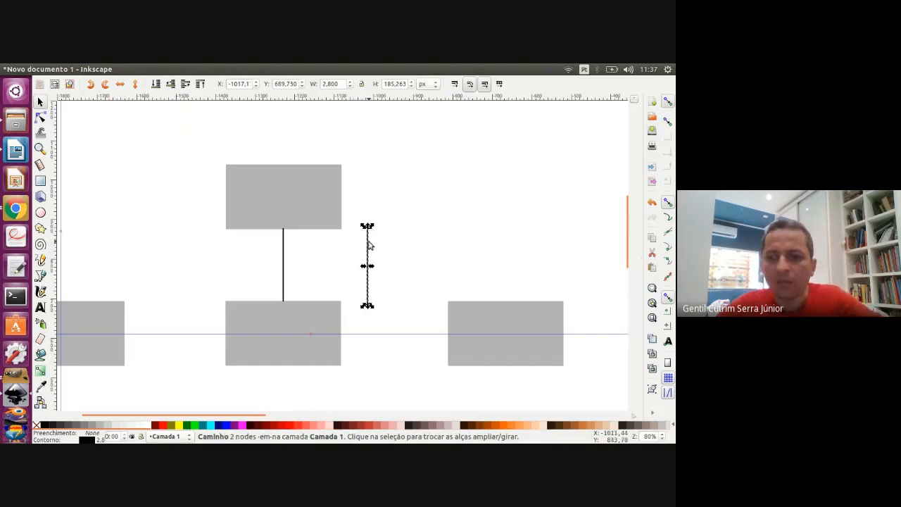
# Rotate the copied line to horizontal and centre it across the vertical connector between the upper and middle rectangles.
pyautogui.click(368, 231)
pyautogui.moveTo(367, 228); pyautogui.dragTo(297, 278)
pyautogui.click(403, 226)
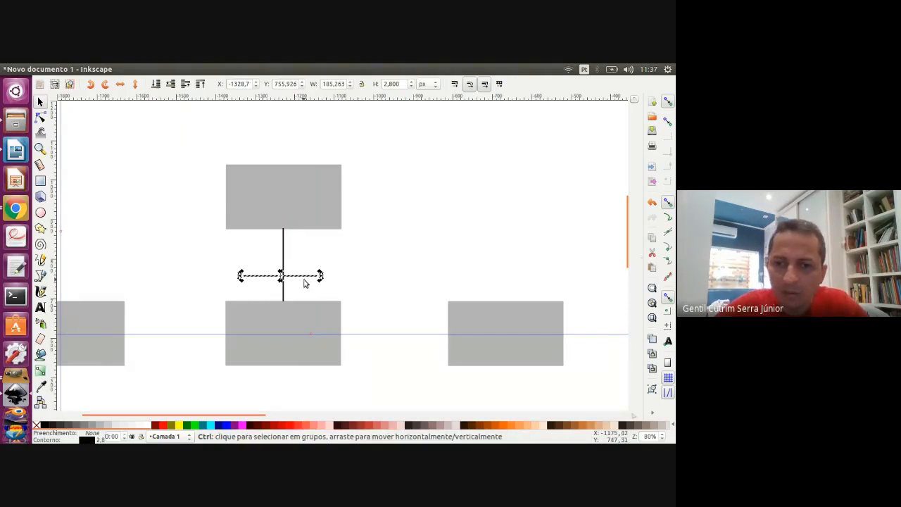
pyautogui.scroll(2, 304, 283)
pyautogui.press('Right')
pyautogui.press('Right')
pyautogui.press('Right')
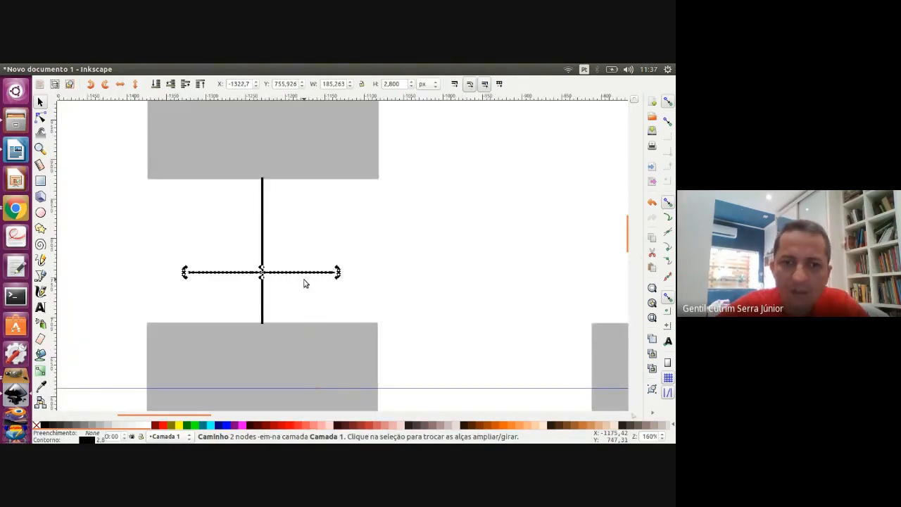
# Switch to Chrome, admit the waiting participant to the Google Meet call, and return to Inkscape.
pyautogui.click(15, 208)
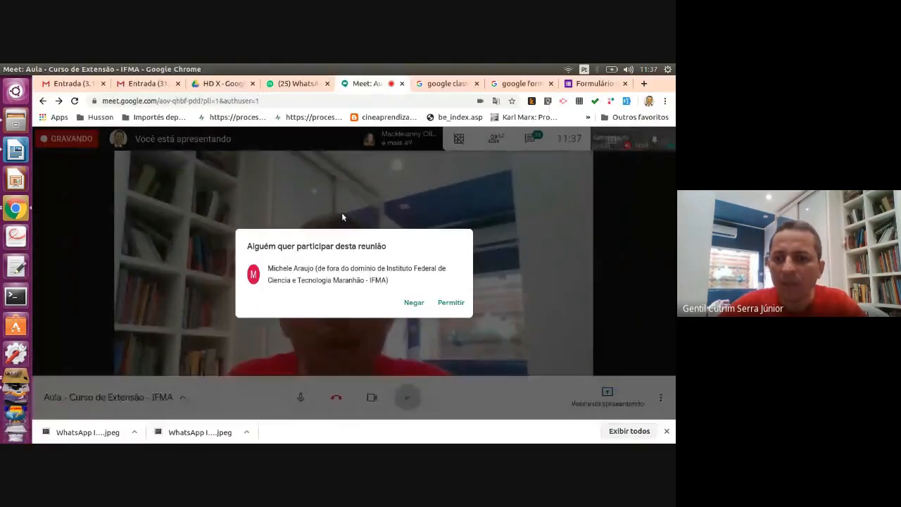
pyautogui.click(456, 303)
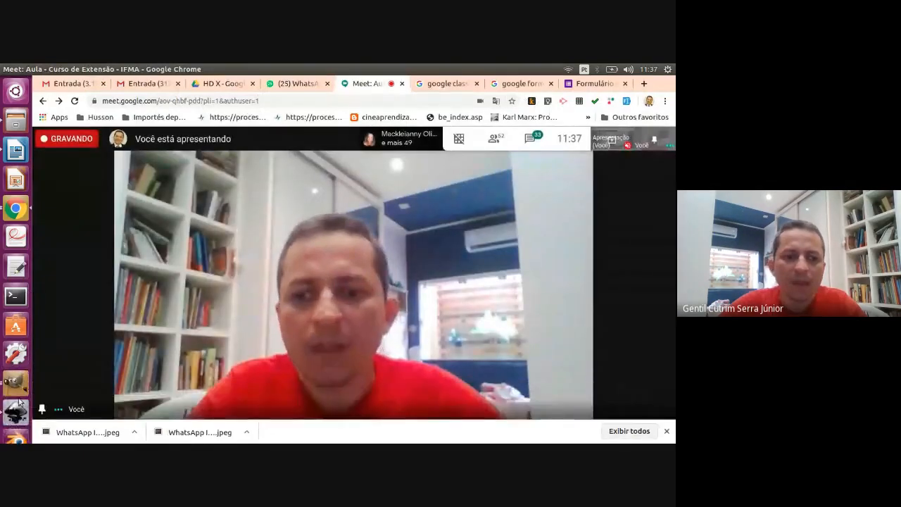
pyautogui.click(16, 412)
# Stretch the horizontal line evenly about its centre to about 1159 px wide, keeping its thickness, and deselect it.
pyautogui.click(292, 278)
pyautogui.click(293, 274)
pyautogui.scroll(-2, 294, 275)
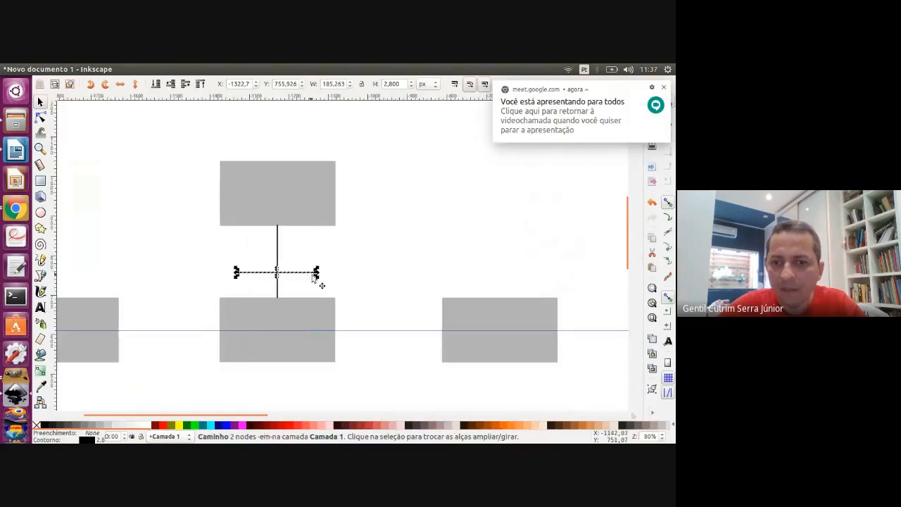
pyautogui.moveTo(316, 272); pyautogui.dragTo(508, 276)
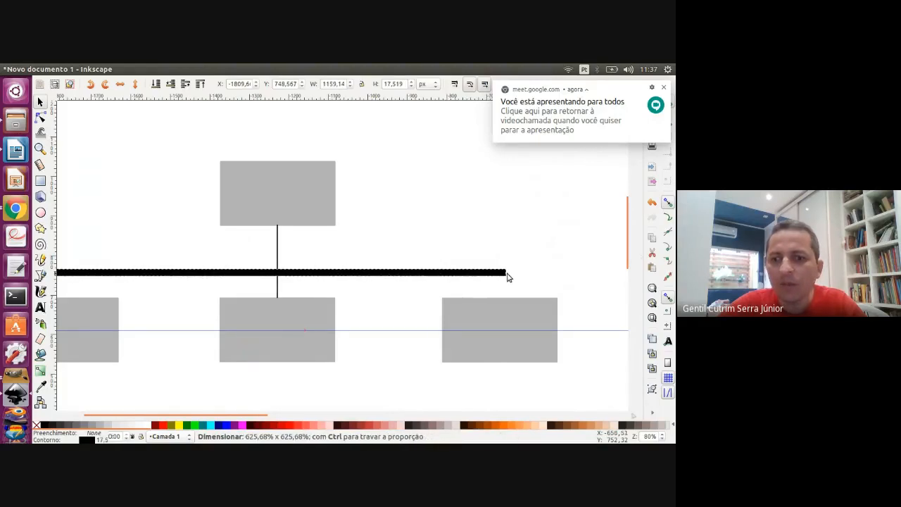
pyautogui.click(492, 253)
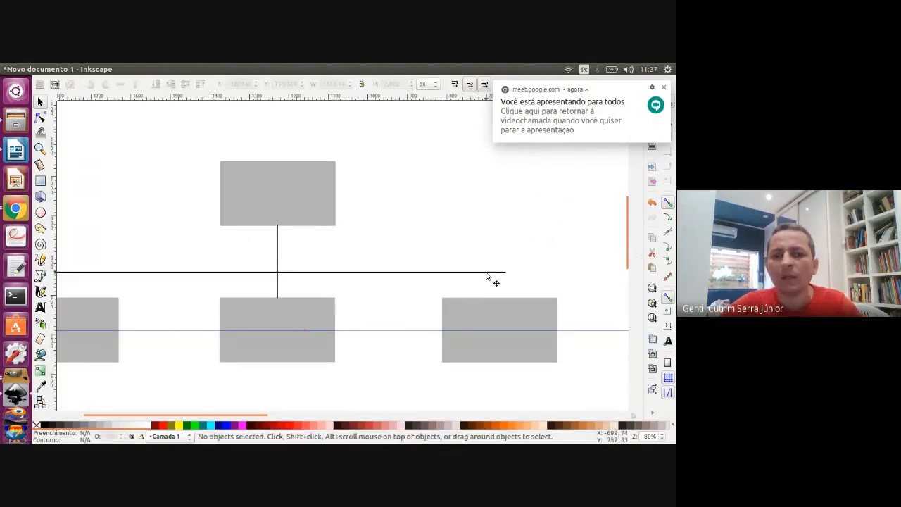
# Position the vertical guide through the horizontal centre of the leftmost rectangle in the row.
pyautogui.scroll(-1, 431, 284)
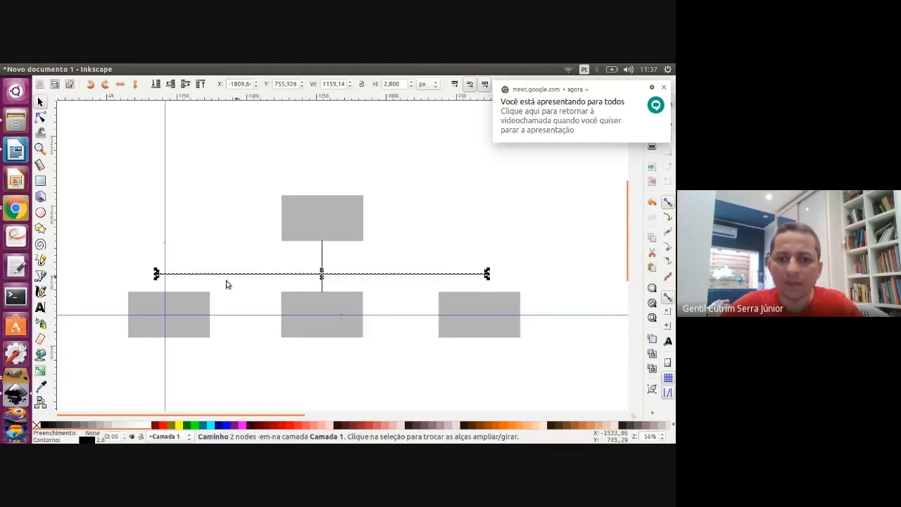
pyautogui.click(179, 297)
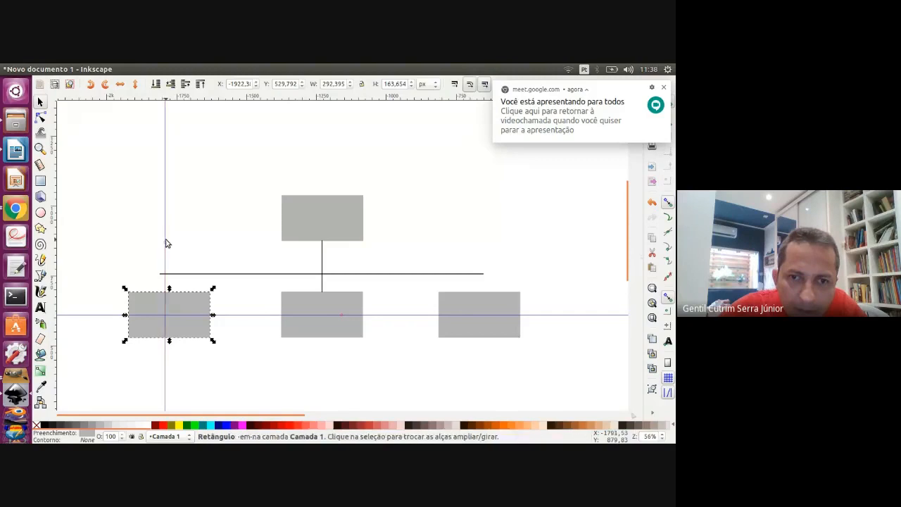
pyautogui.moveTo(165, 243); pyautogui.dragTo(169, 242)
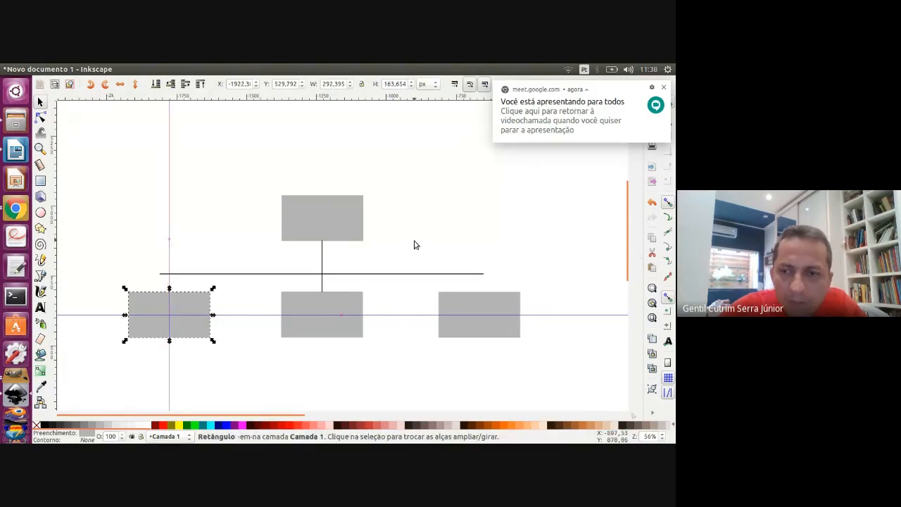
# Shorten the horizontal line evenly about its centre until its left end meets the vertical guide, and deselect it.
pyautogui.click(425, 275)
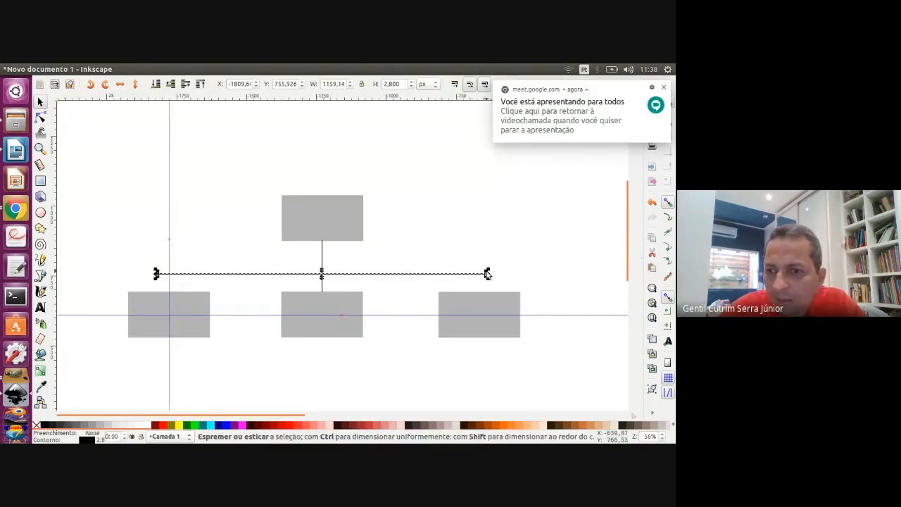
pyautogui.moveTo(487, 276); pyautogui.dragTo(479, 275)
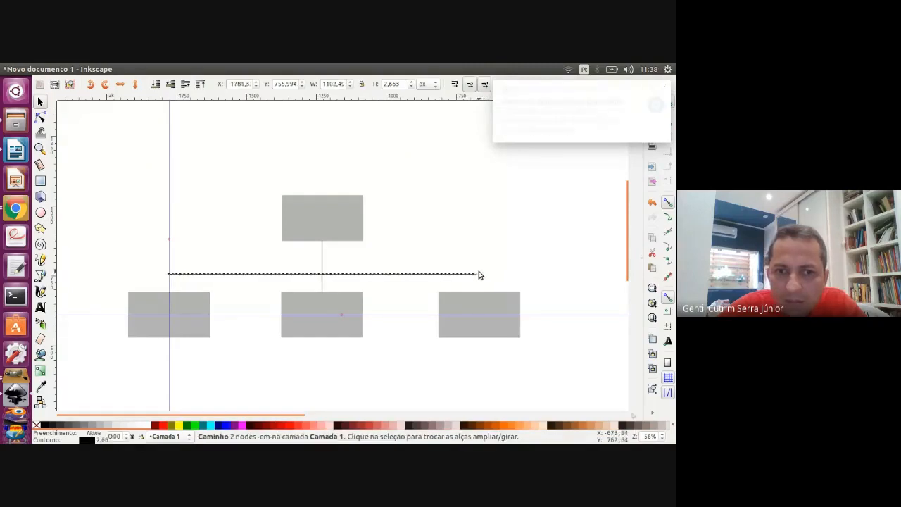
pyautogui.click(470, 237)
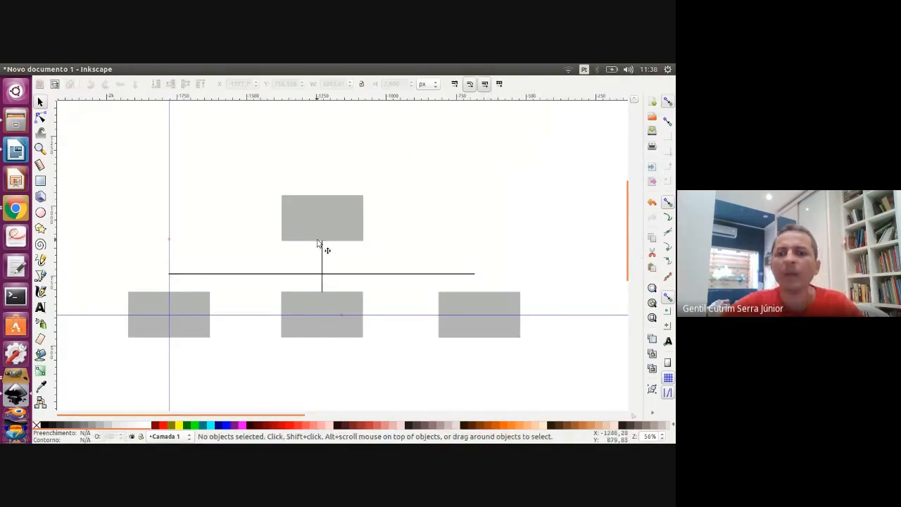
# Place a copy of the vertical connector on the guide above the leftmost rectangle and shorten it to about 66 px, ending at the horizontal line.
pyautogui.keyDown('ctrl'); pyautogui.click(321, 249); pyautogui.keyUp('ctrl')
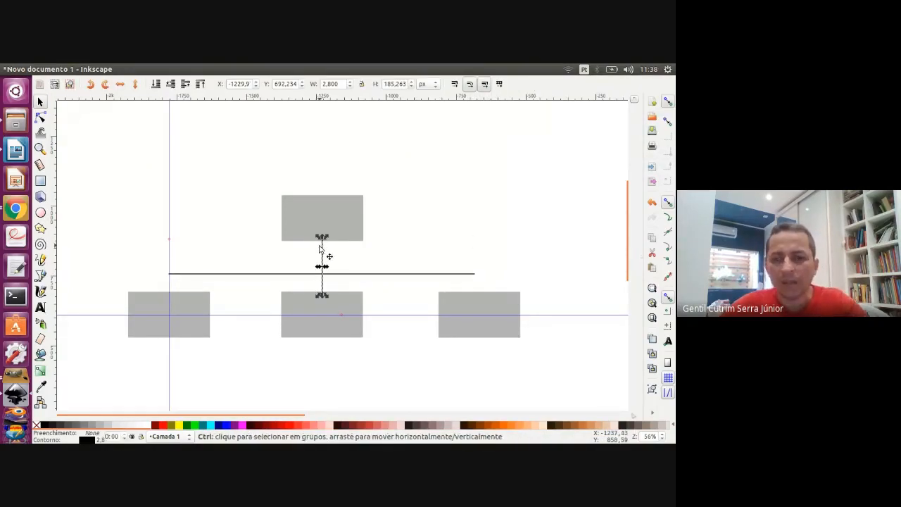
pyautogui.moveTo(322, 253); pyautogui.dragTo(169, 250)
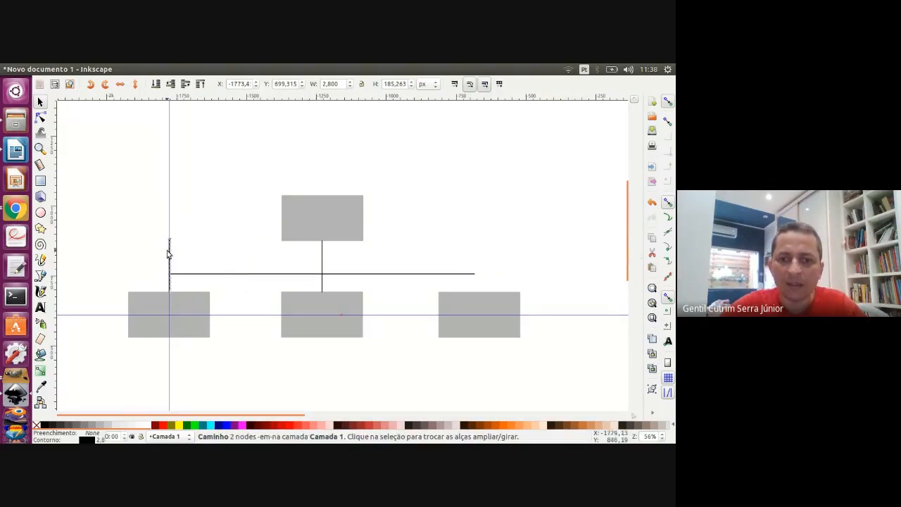
pyautogui.scroll(4, 174, 252)
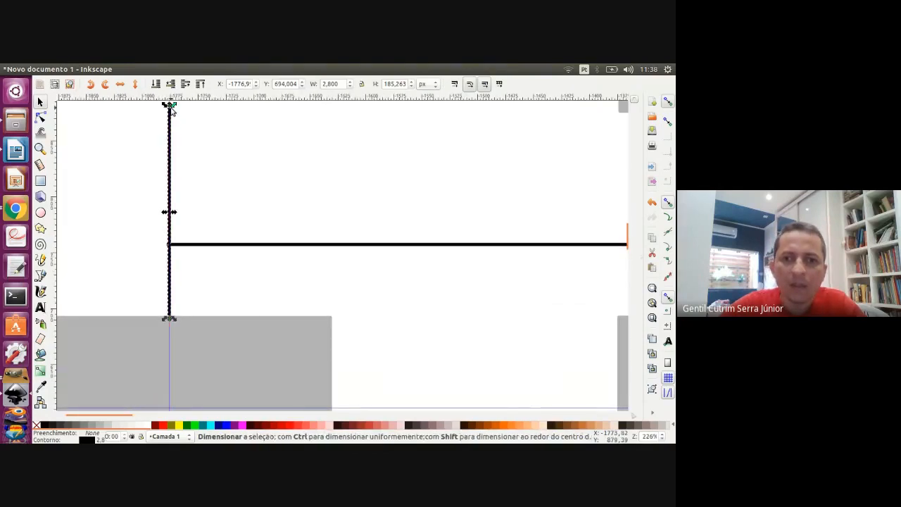
pyautogui.moveTo(171, 107); pyautogui.dragTo(173, 241)
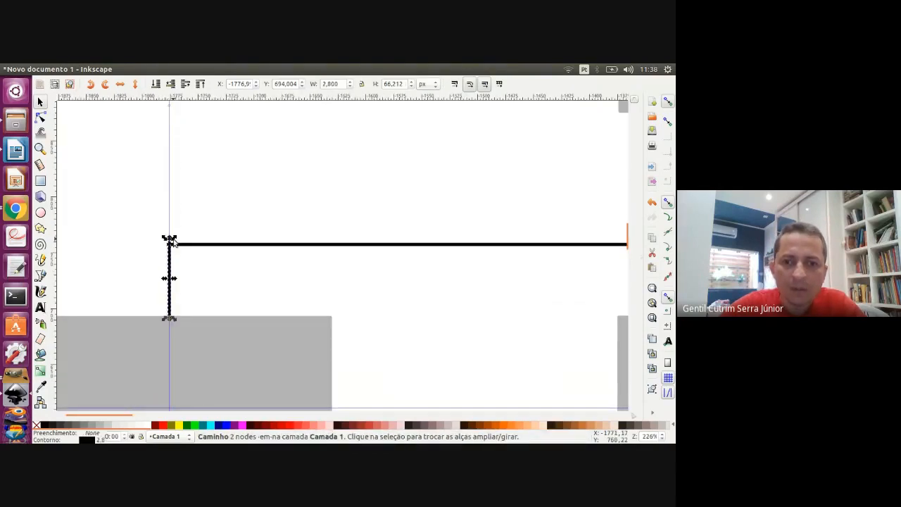
# Move the short vertical line so its top is flush with the left end of the horizontal line at their corner.
pyautogui.click(88, 204)
pyautogui.click(41, 148)
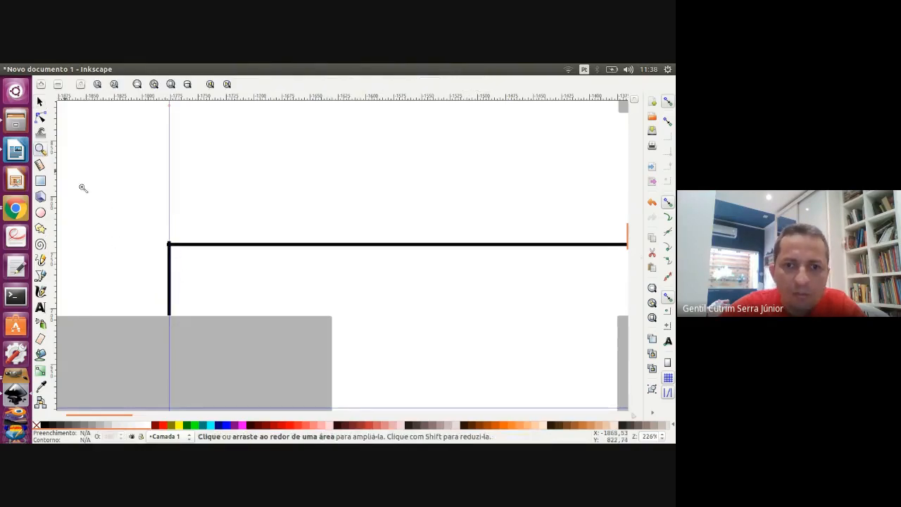
pyautogui.moveTo(156, 234); pyautogui.dragTo(190, 262)
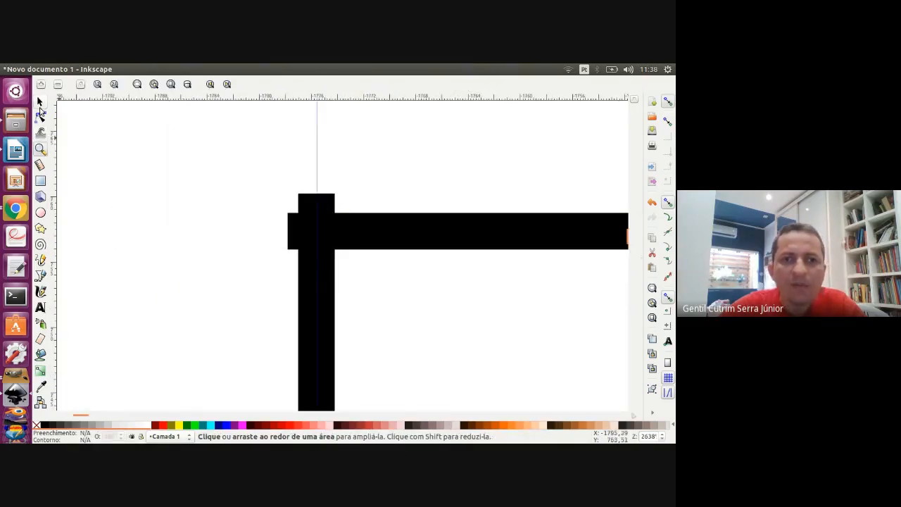
pyautogui.click(40, 102)
pyautogui.moveTo(322, 236); pyautogui.dragTo(311, 251)
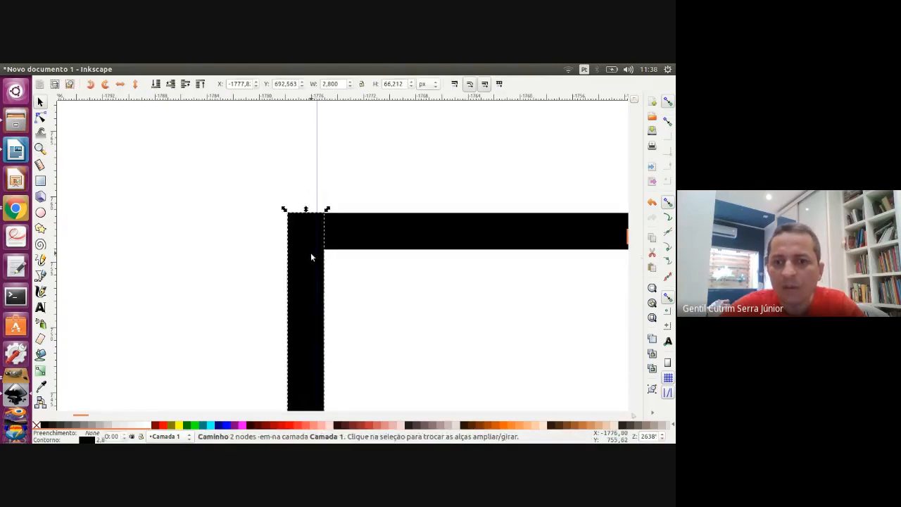
# Place a copy of the short vertical line at the horizontal line's right end, reaching down to the rightmost rectangle, and deselect it.
pyautogui.keyDown('ctrl'); pyautogui.scroll(-8, 243, 259); pyautogui.keyUp('ctrl')
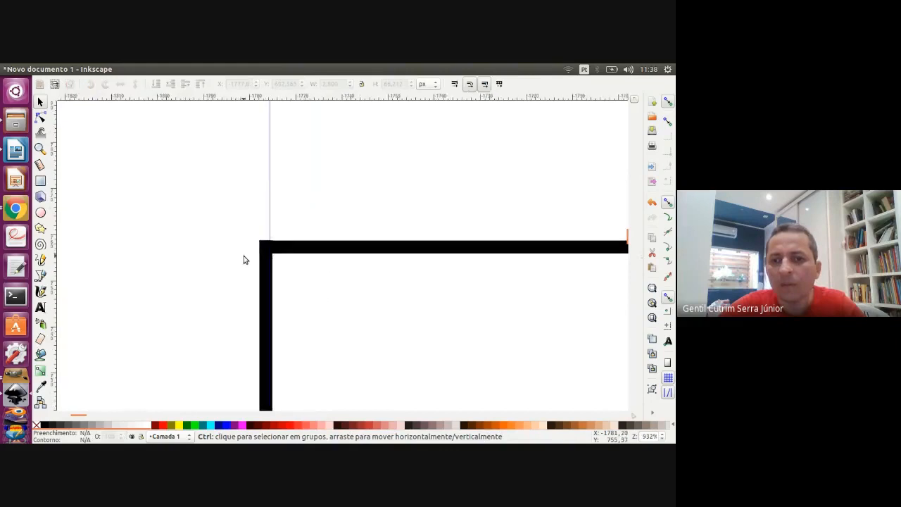
pyautogui.keyDown('ctrl'); pyautogui.scroll(3, 244, 261); pyautogui.keyUp('ctrl')
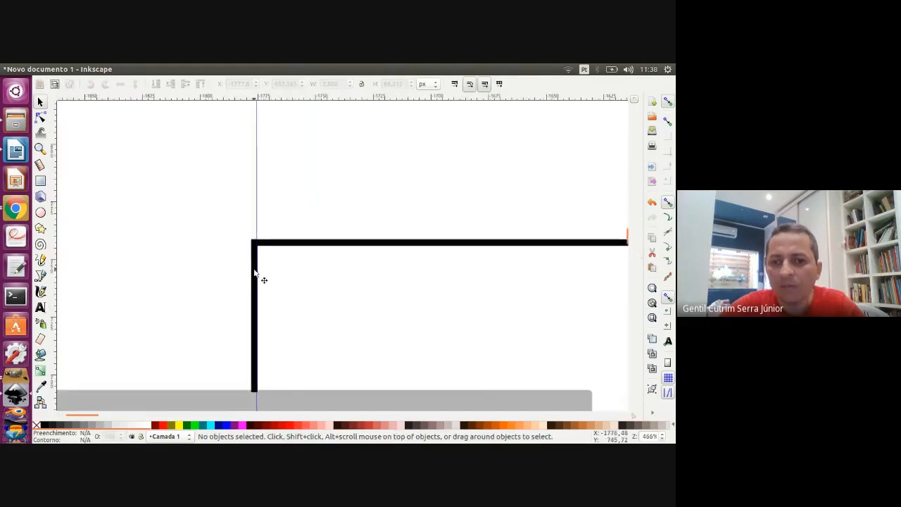
pyautogui.click(254, 275)
pyautogui.moveTo(254, 274); pyautogui.dragTo(364, 277)
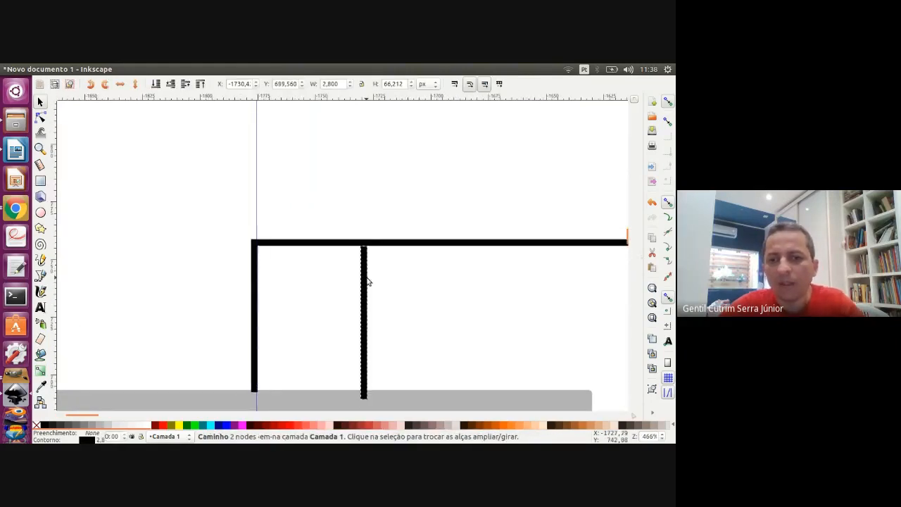
pyautogui.keyDown('ctrl'); pyautogui.scroll(-4, 365, 280); pyautogui.keyUp('ctrl')
pyautogui.keyDown('ctrl'); pyautogui.scroll(-3, 365, 280); pyautogui.keyUp('ctrl')
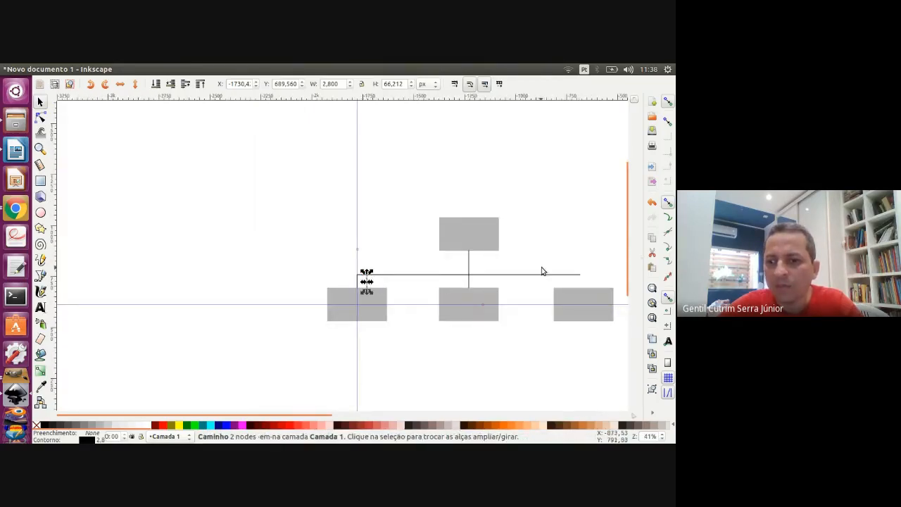
pyautogui.keyDown('ctrl'); pyautogui.scroll(2, 547, 264); pyautogui.keyUp('ctrl')
pyautogui.moveTo(192, 304); pyautogui.dragTo(612, 297)
pyautogui.click(545, 243)
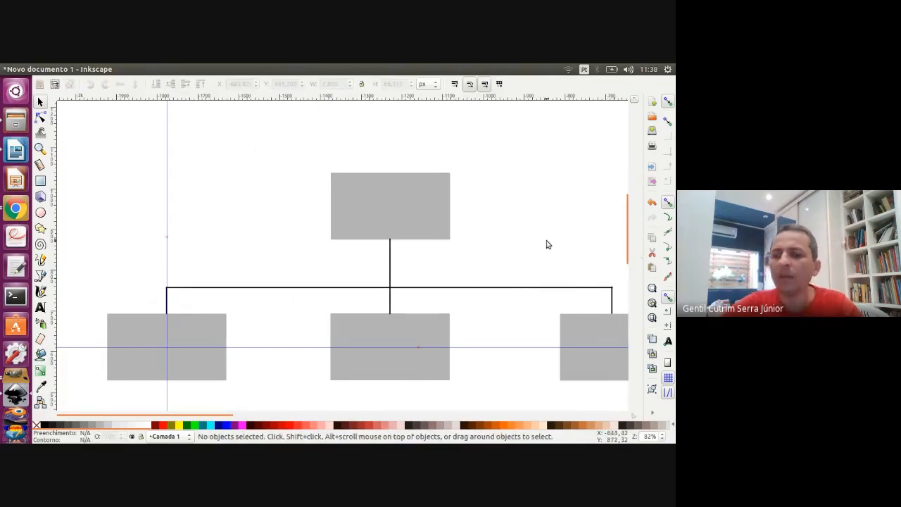
pyautogui.moveTo(391, 418); pyautogui.dragTo(409, 418)
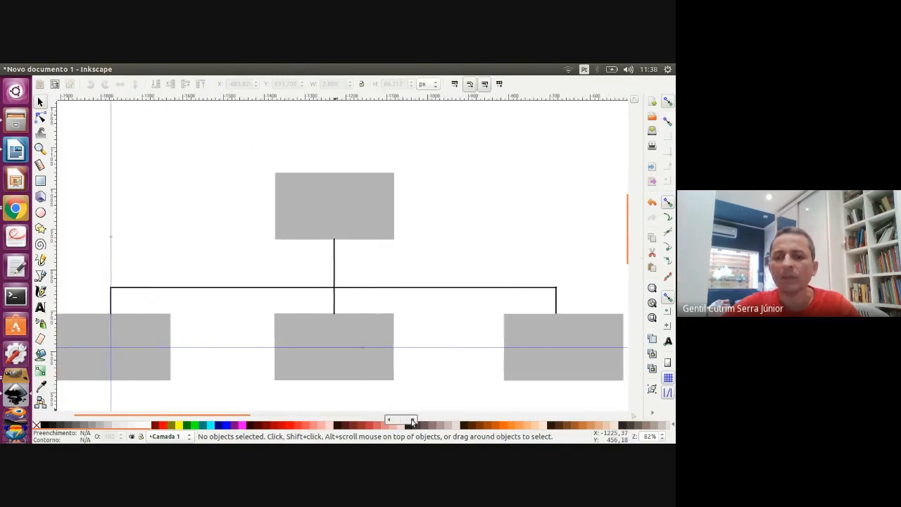
pyautogui.scroll(-1, 371, 299)
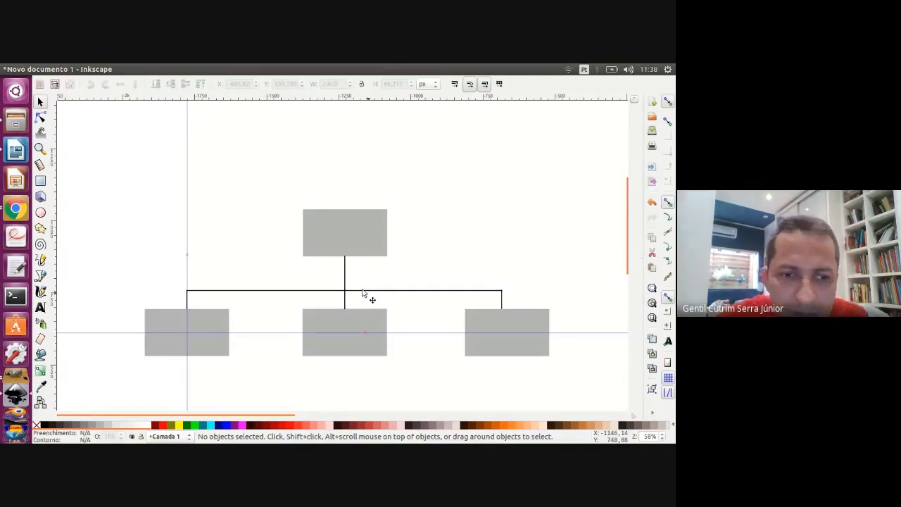
# Try the Connector tool by linking the centre of the upper rectangle to each of the three rectangles in the row.
pyautogui.click(40, 402)
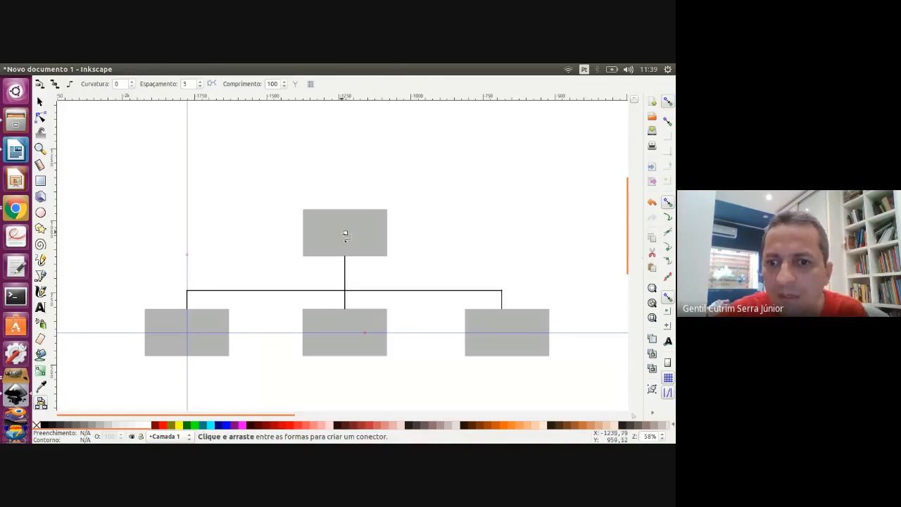
pyautogui.moveTo(345, 235); pyautogui.dragTo(188, 333)
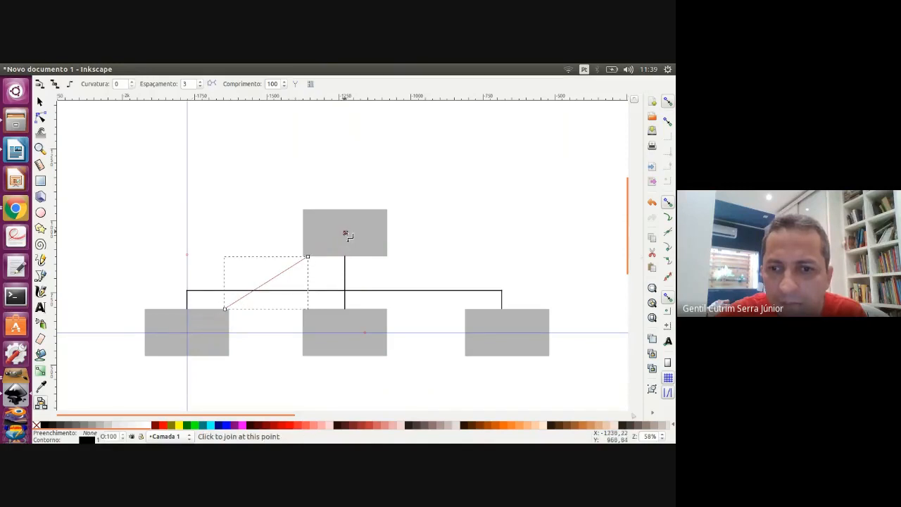
pyautogui.moveTo(345, 233); pyautogui.dragTo(344, 332)
pyautogui.moveTo(345, 233); pyautogui.dragTo(505, 332)
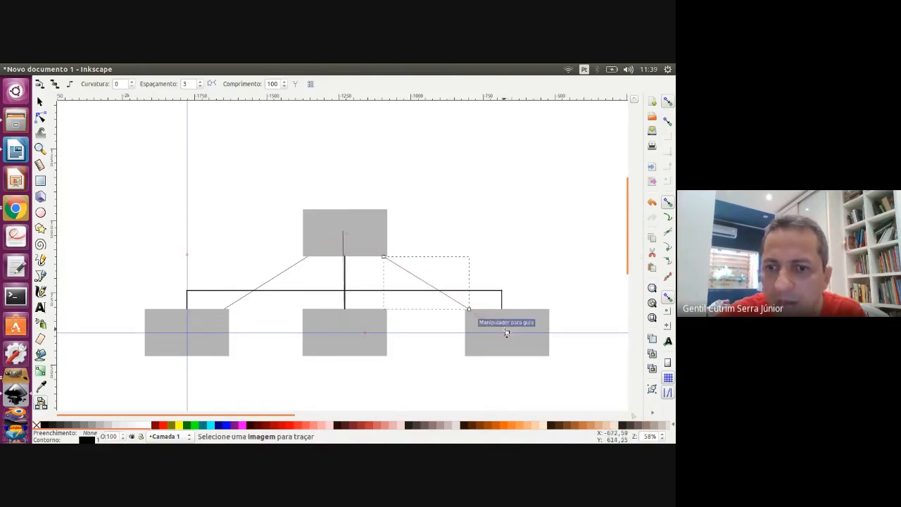
# Delete the two diagonal connectors and the middle connector, keeping the manually drawn lines.
pyautogui.click(40, 102)
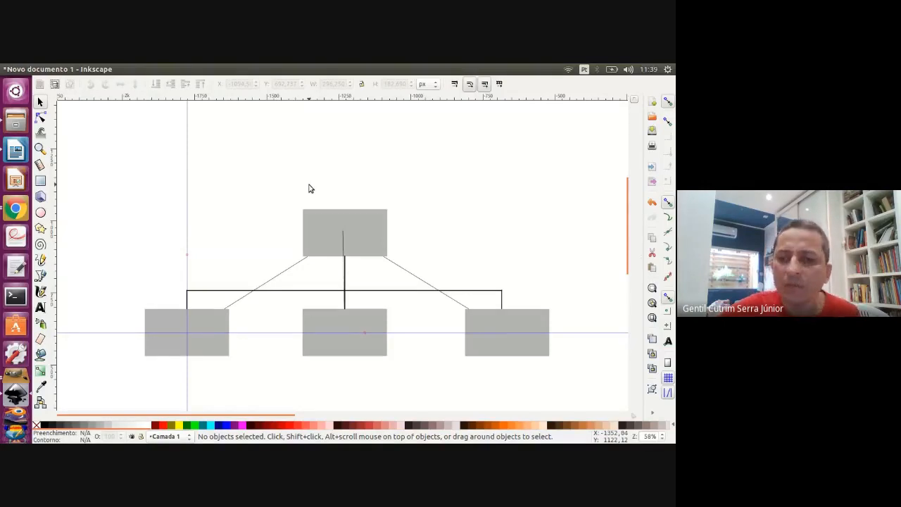
pyautogui.click(277, 275)
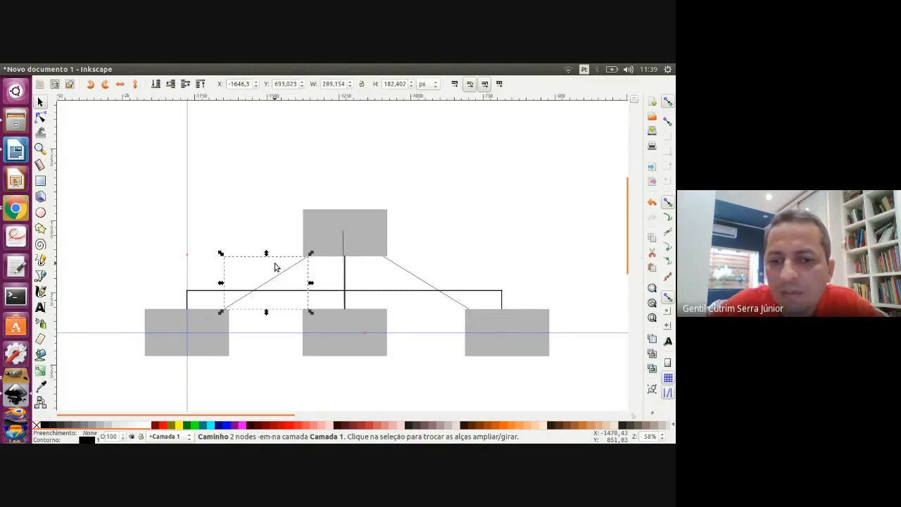
pyautogui.press('Delete')
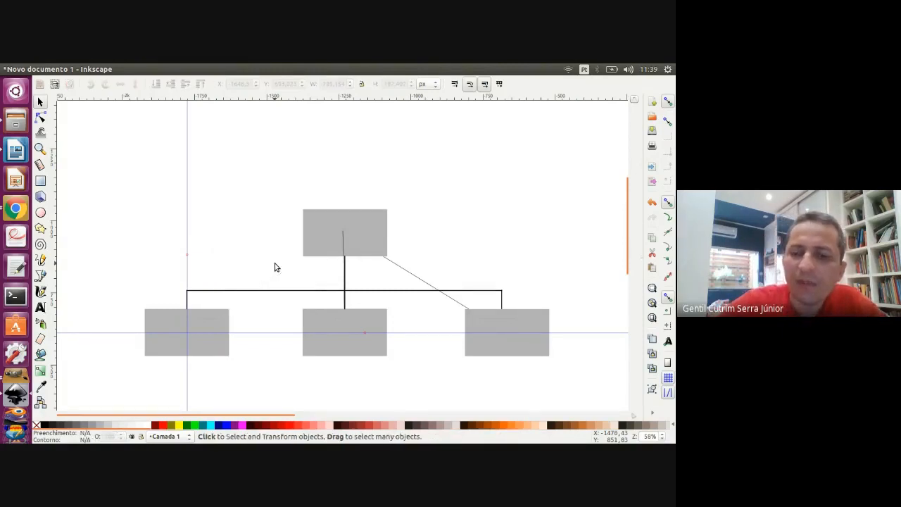
pyautogui.click(424, 282)
pyautogui.press('Delete')
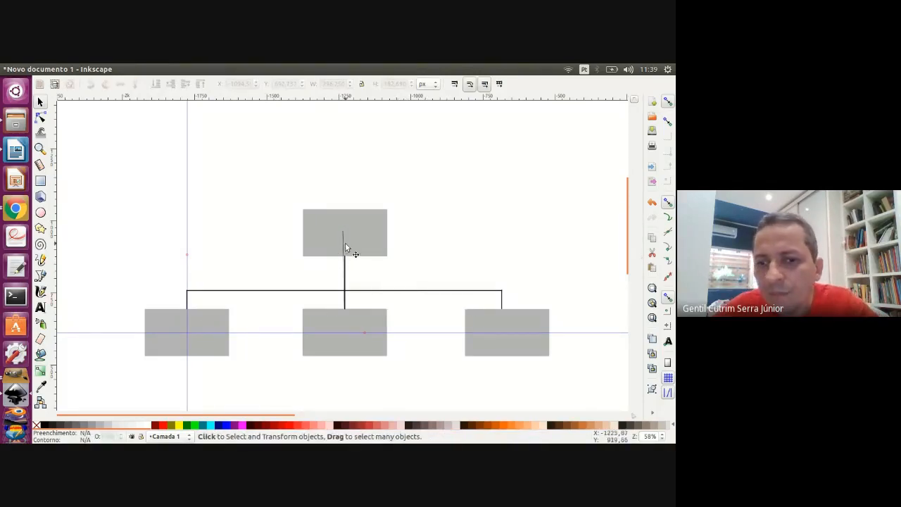
pyautogui.click(342, 240)
pyautogui.press('Escape')
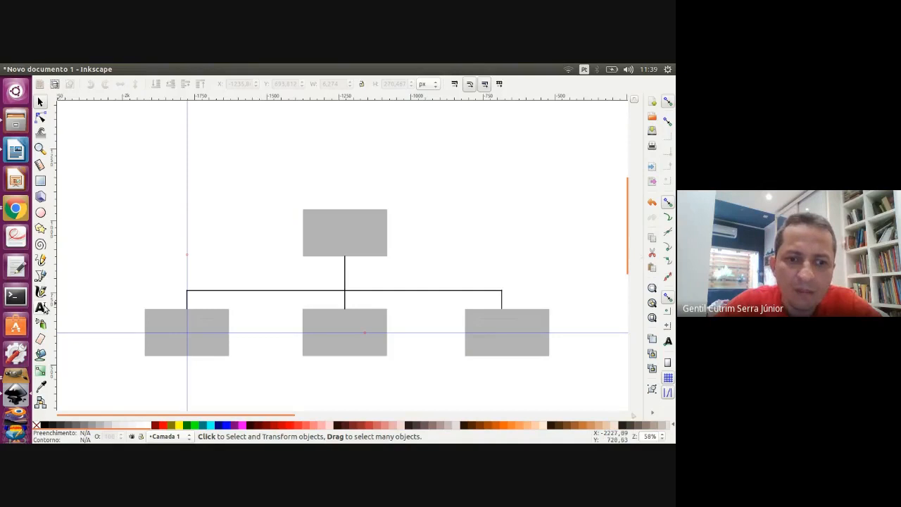
# Add the text "Diretor" inside the upper rectangle.
pyautogui.click(40, 307)
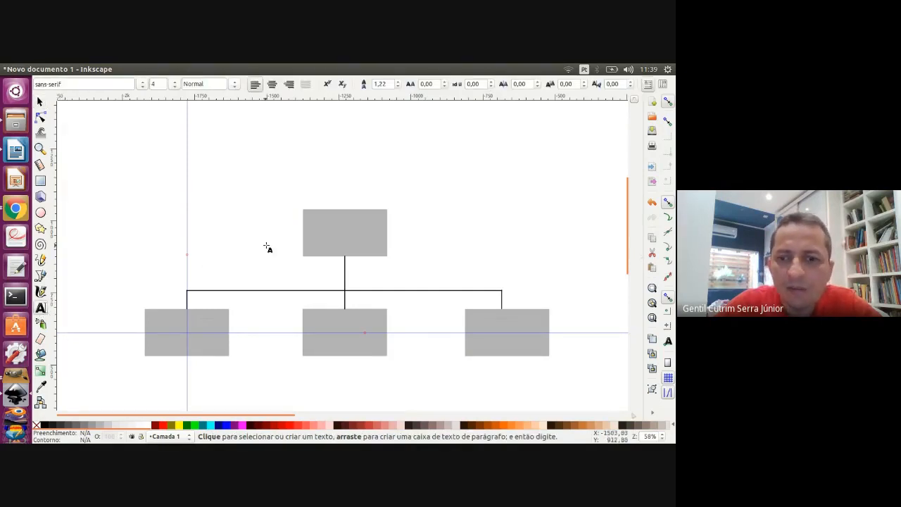
pyautogui.click(314, 239)
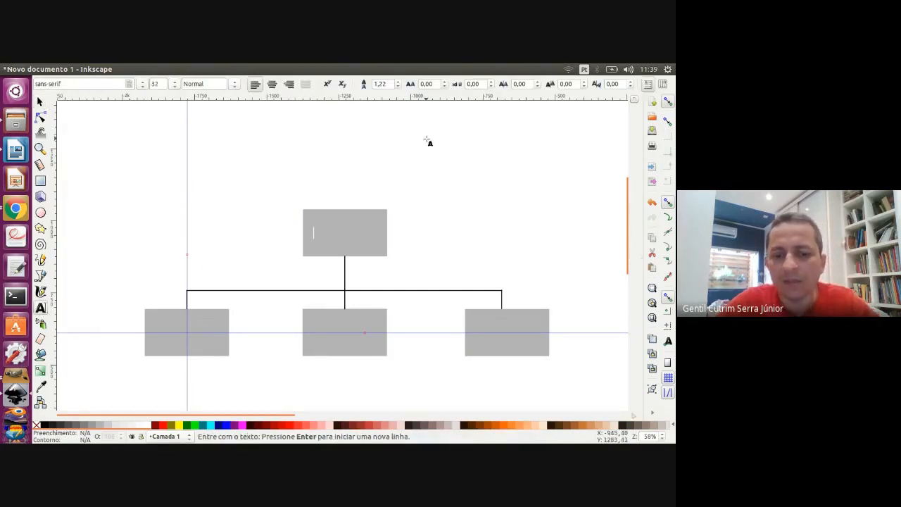
pyautogui.write('Diretor')
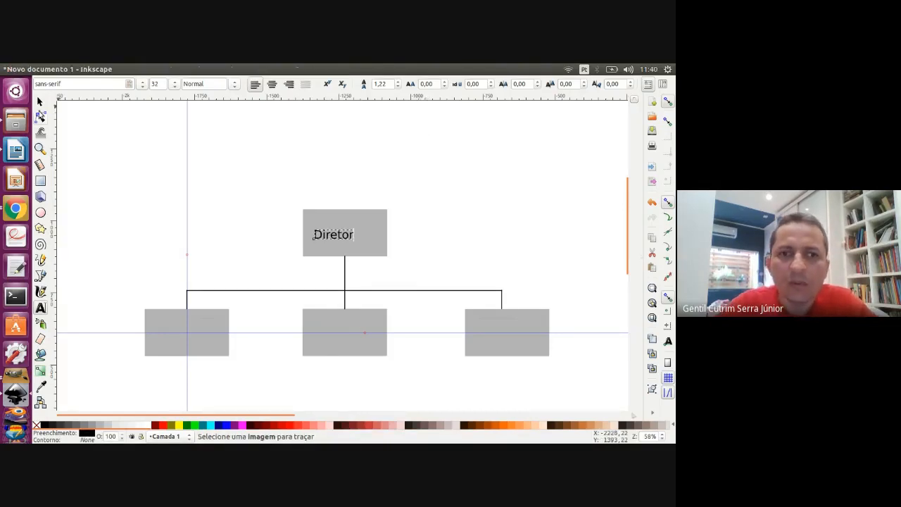
pyautogui.click(40, 104)
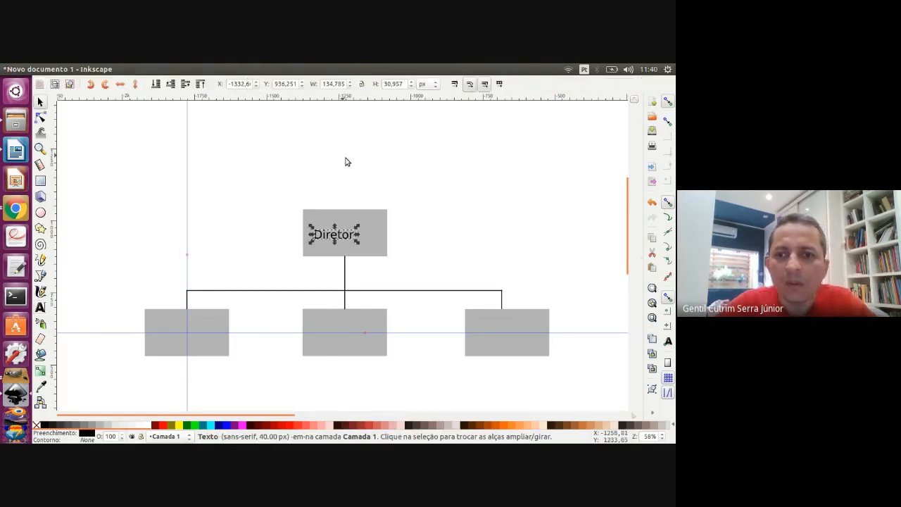
# Change the font of the "Diretor" text to STIXGeneral and deselect it.
pyautogui.doubleClick(342, 242)
pyautogui.doubleClick(342, 241)
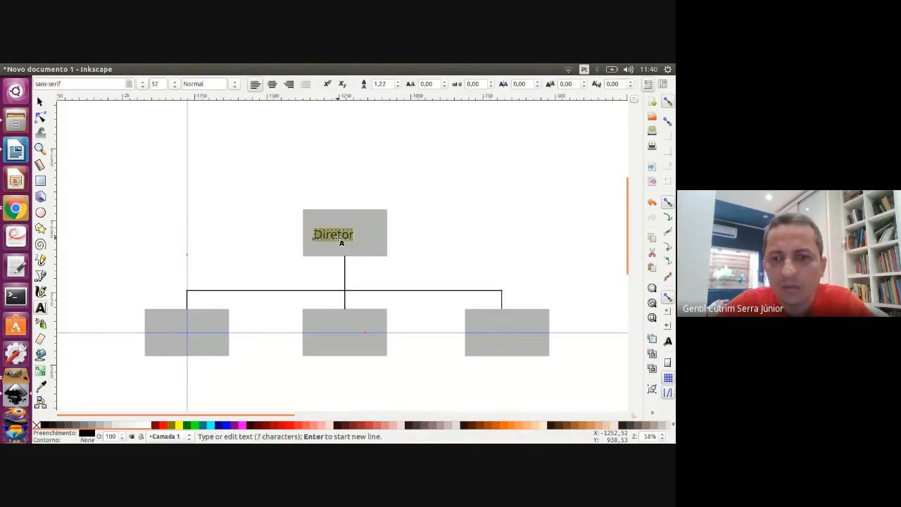
pyautogui.click(142, 84)
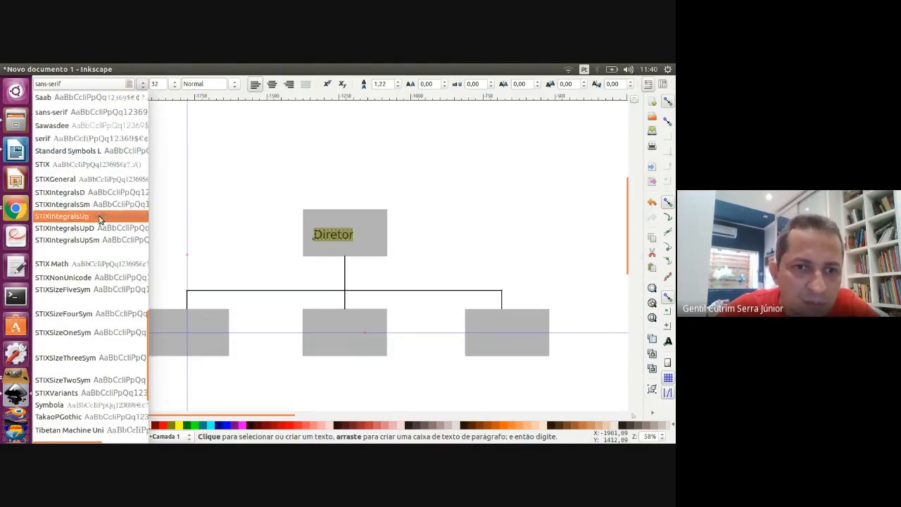
pyautogui.click(107, 180)
pyautogui.click(41, 102)
pyautogui.click(333, 166)
# Enlarge the "Diretor" label proportionally to about 188 px wide and centre it in the upper rectangle.
pyautogui.click(340, 239)
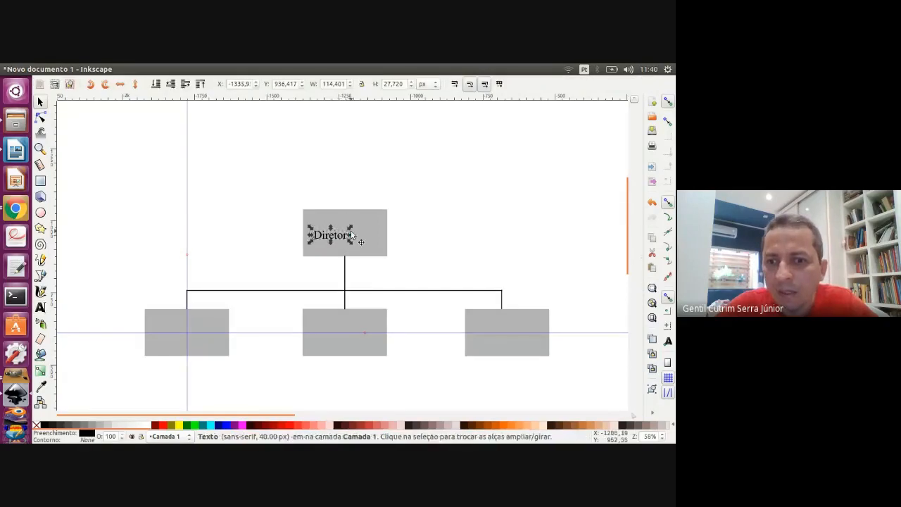
pyautogui.moveTo(354, 227)
pyautogui.mouseDown()
pyautogui.moveTo(371, 221)
pyautogui.moveTo(356, 239)
pyautogui.mouseUp()
pyautogui.click(367, 173)
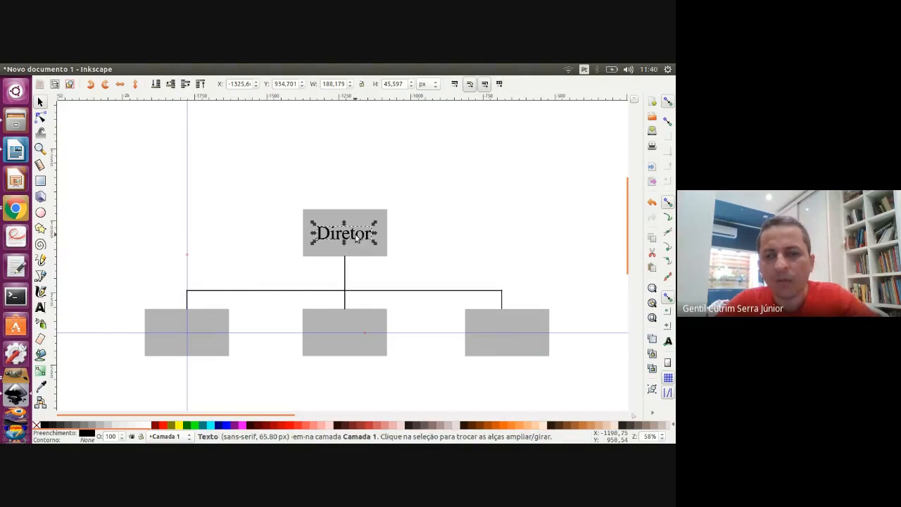
# Duplicate the "Diretor" label into each of the three rectangles in the row and deselect.
pyautogui.moveTo(356, 235); pyautogui.dragTo(522, 337)
pyautogui.hotkey('ctrl', 'd')
pyautogui.hotkey('ctrl', 'd')
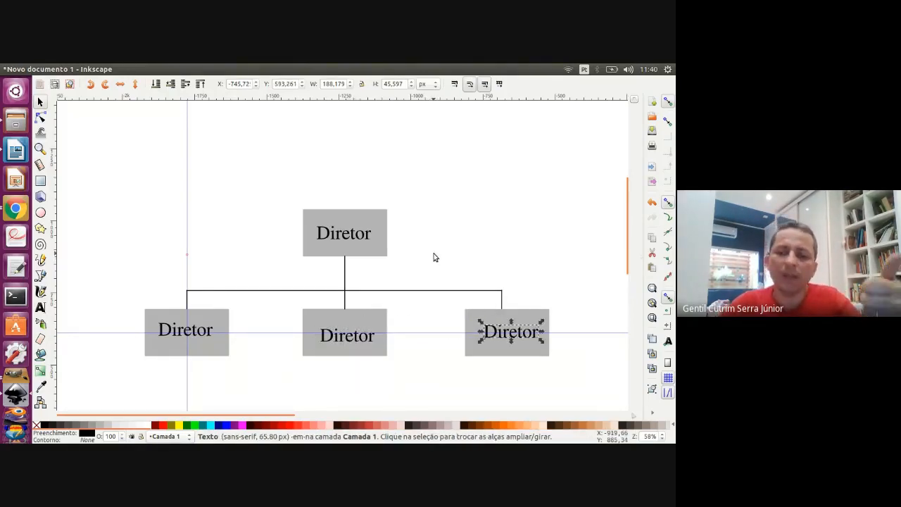
pyautogui.click(145, 260)
# Replace the text in the row's leftmost rectangle with "Coordenador".
pyautogui.scroll(2, 173, 319)
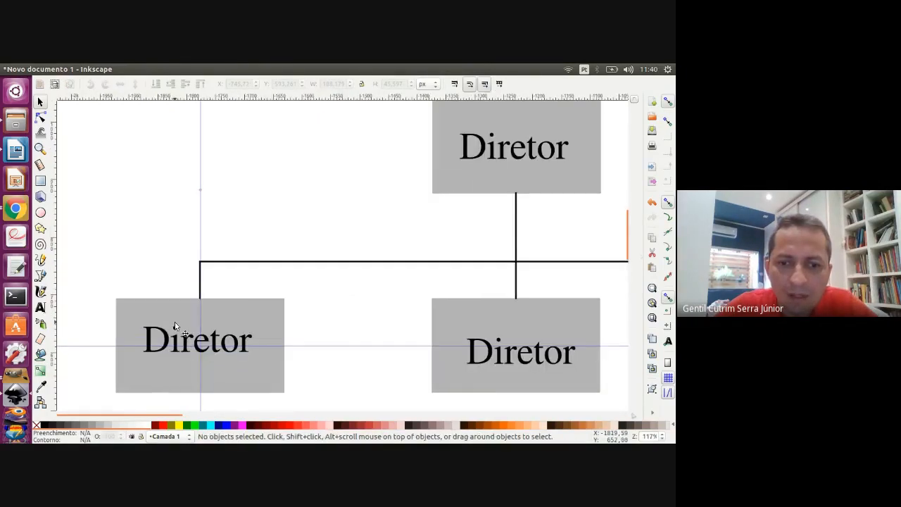
pyautogui.doubleClick(187, 341)
pyautogui.doubleClick(187, 341)
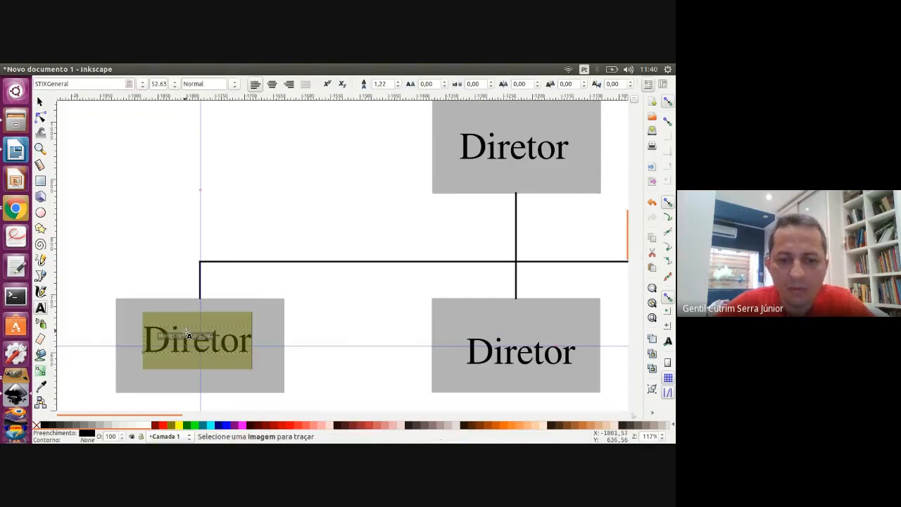
pyautogui.write('Coordenador')
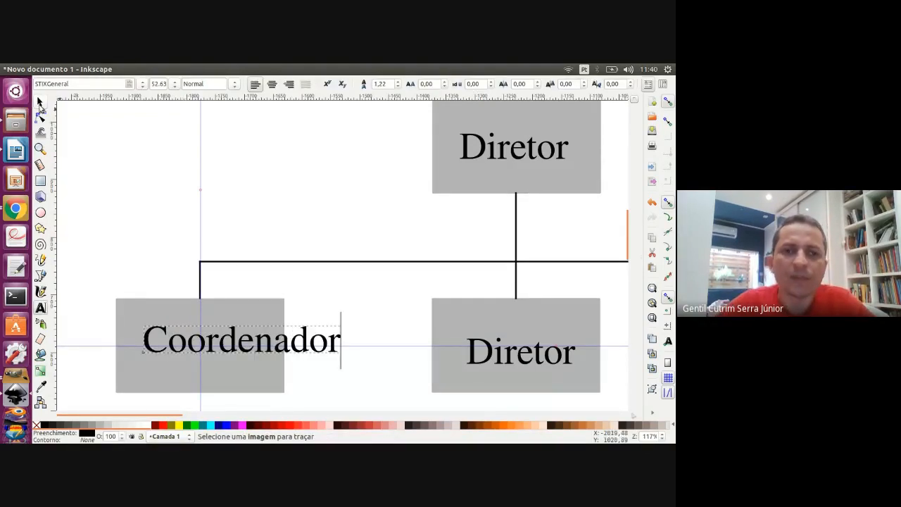
pyautogui.click(40, 102)
# Shrink the "Coordenador" label proportionally until it fits inside the leftmost rectangle, and deselect it.
pyautogui.scroll(-1, 346, 326)
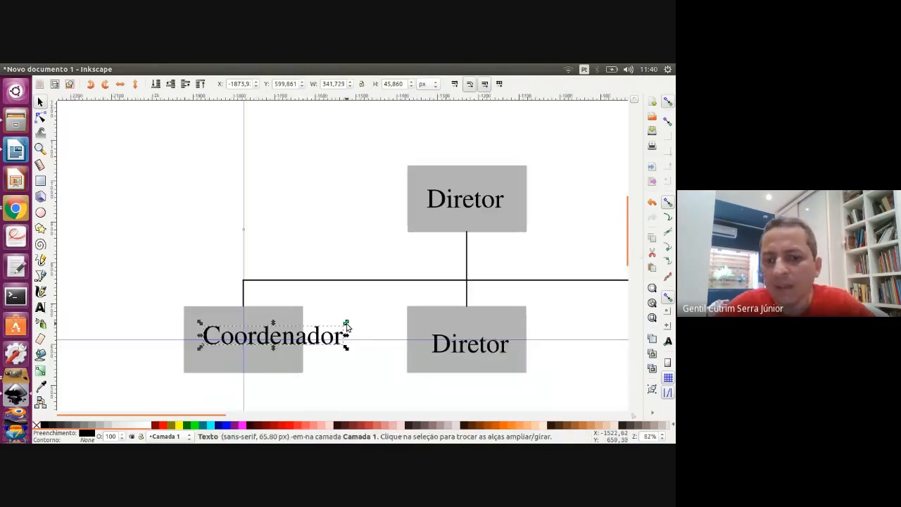
pyautogui.press('ctrl')
pyautogui.moveTo(345, 323); pyautogui.dragTo(328, 328)
pyautogui.click(350, 309)
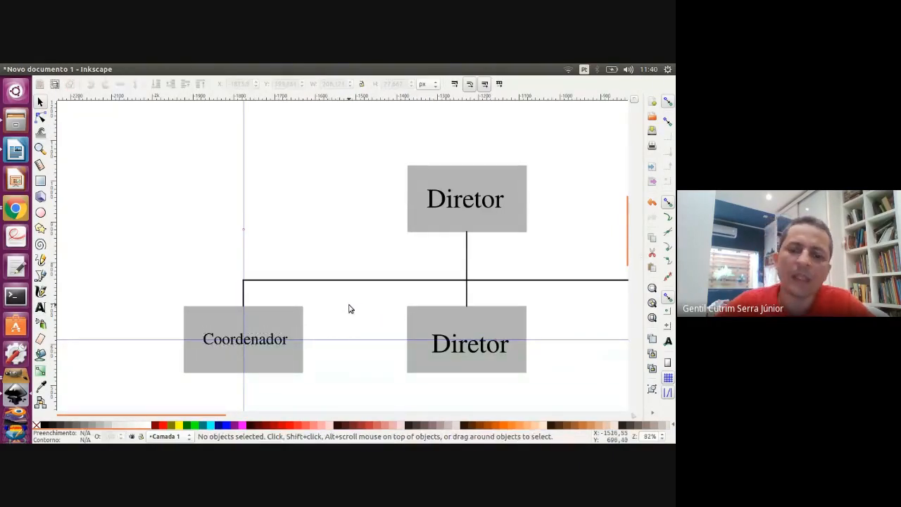
# Replace the text in the row's middle rectangle with "Gestor".
pyautogui.doubleClick(448, 346)
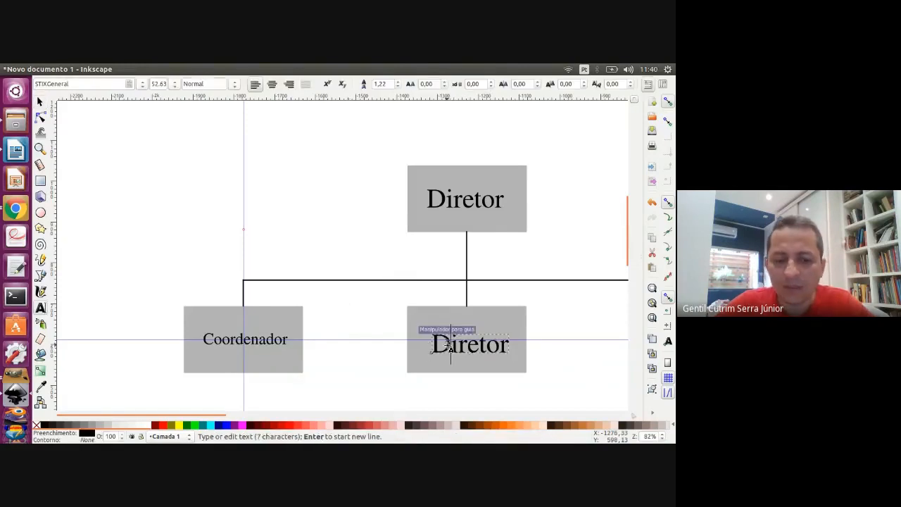
pyautogui.doubleClick(448, 345)
pyautogui.write('Gestor')
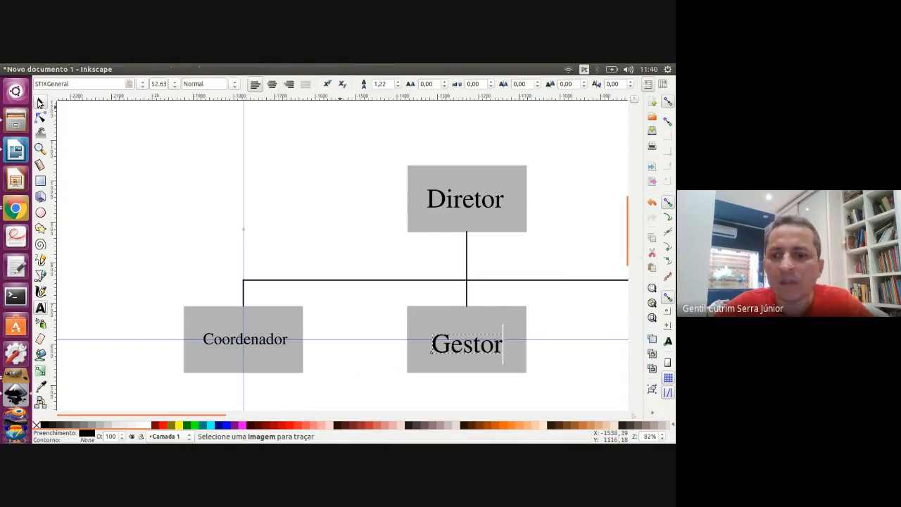
pyautogui.click(39, 102)
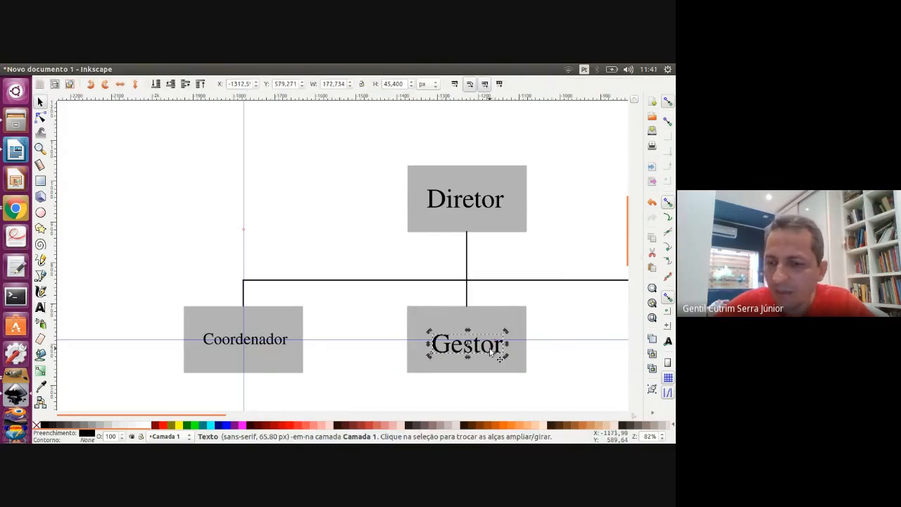
# Nudge the "Gestor" label up 10 px so it is centred on the horizontal guide.
pyautogui.scroll(1, 490, 352)
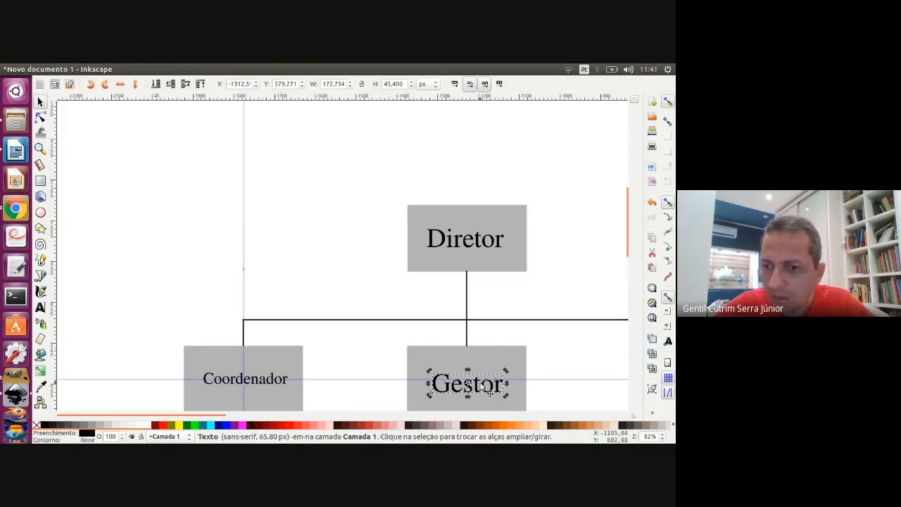
pyautogui.scroll(-2, 474, 388)
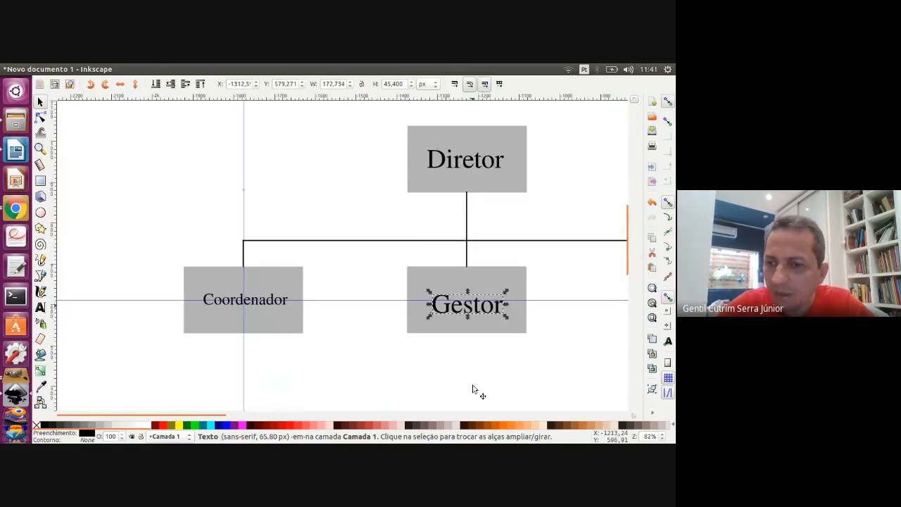
pyautogui.press('Up')
pyautogui.press('Up')
pyautogui.press('Up')
pyautogui.press('Up')
pyautogui.press('Up')
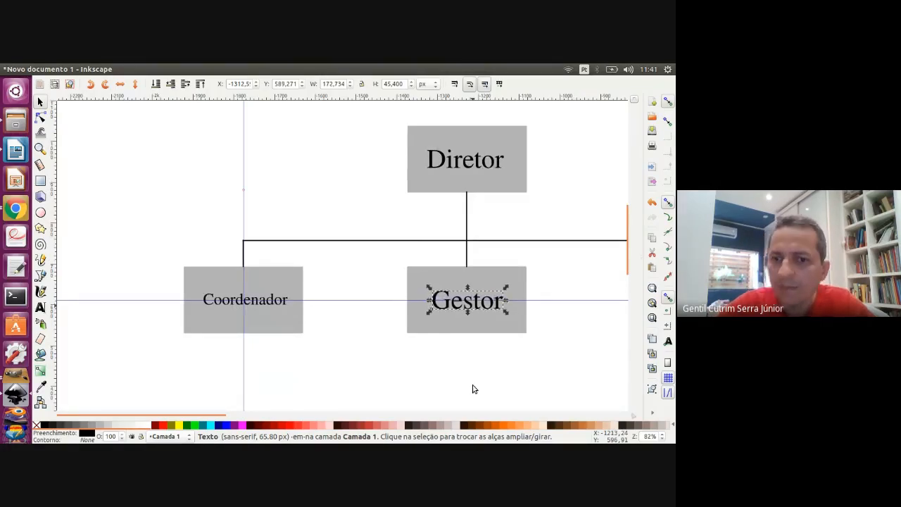
pyautogui.click(554, 339)
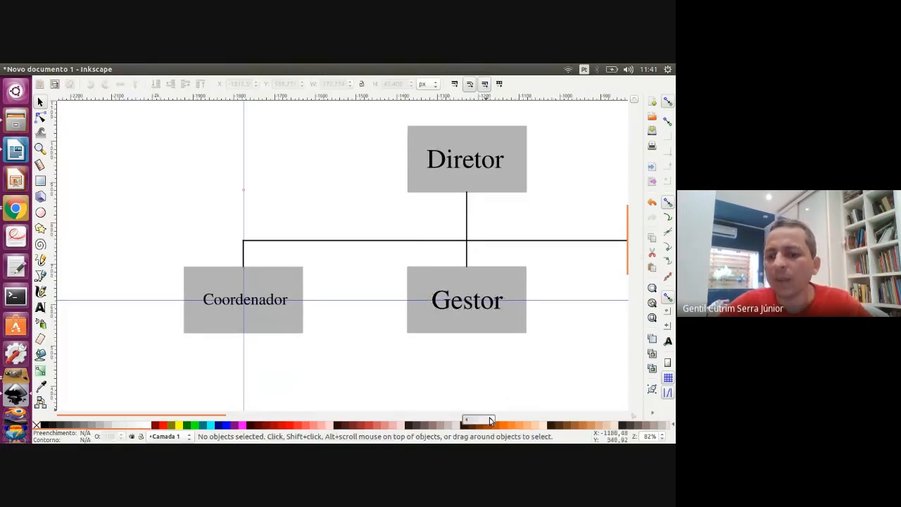
pyautogui.moveTo(489, 418); pyautogui.dragTo(544, 419)
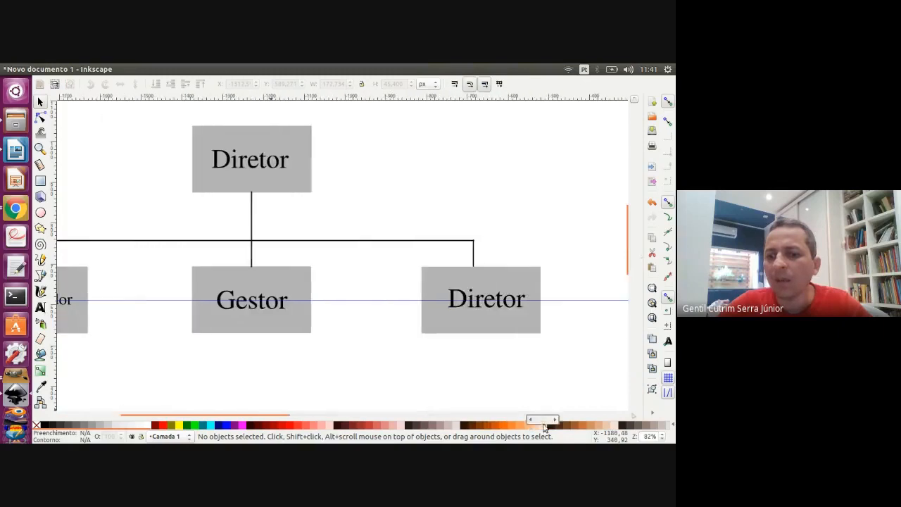
pyautogui.doubleClick(497, 302)
pyautogui.press('BackSpace')
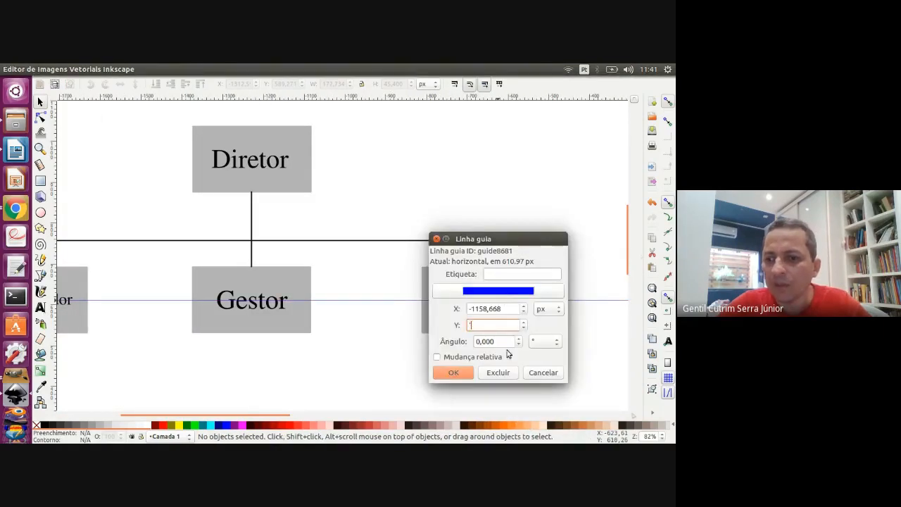
pyautogui.click(555, 374)
# Replace the "Diretor" text in the lower row's rightmost rectangle with "Protocolo".
pyautogui.doubleClick(501, 303)
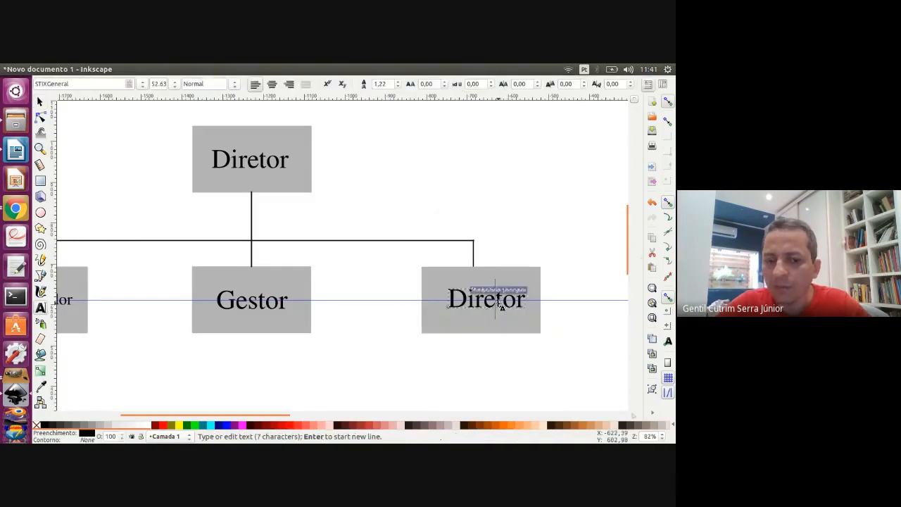
pyautogui.hotkey('ctrl', 'a')
pyautogui.write('tocolo')
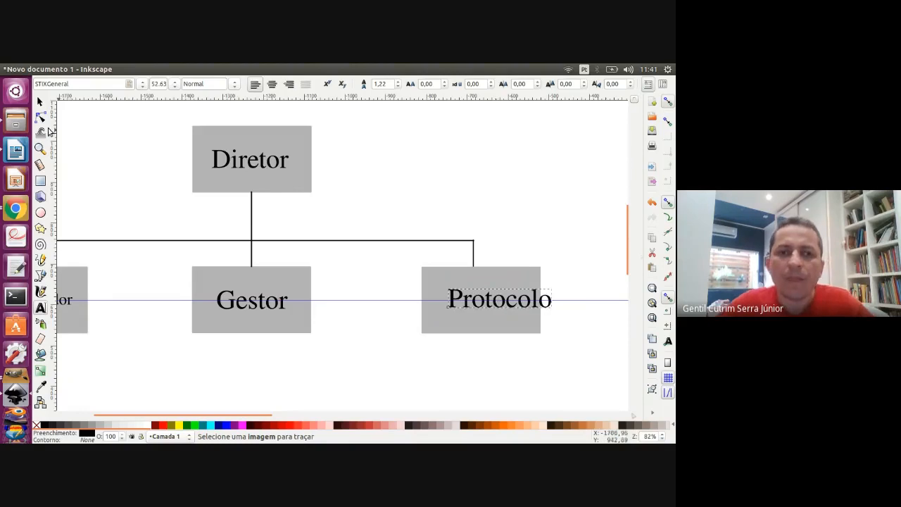
# Nudge the "Protocolo" label left until it fits centred inside its rectangle, and deselect it.
pyautogui.click(40, 102)
pyautogui.hotkey('shift', 'Left')
pyautogui.hotkey('shift', 'Left')
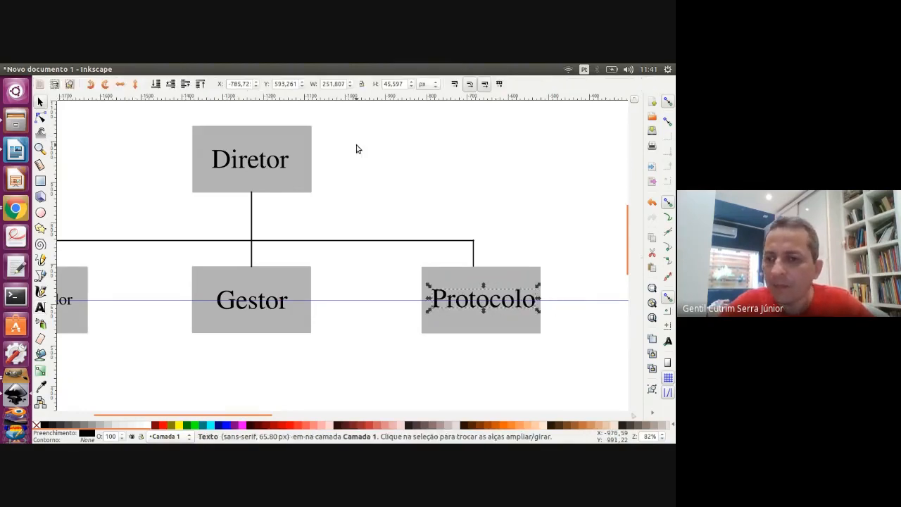
pyautogui.click(343, 251)
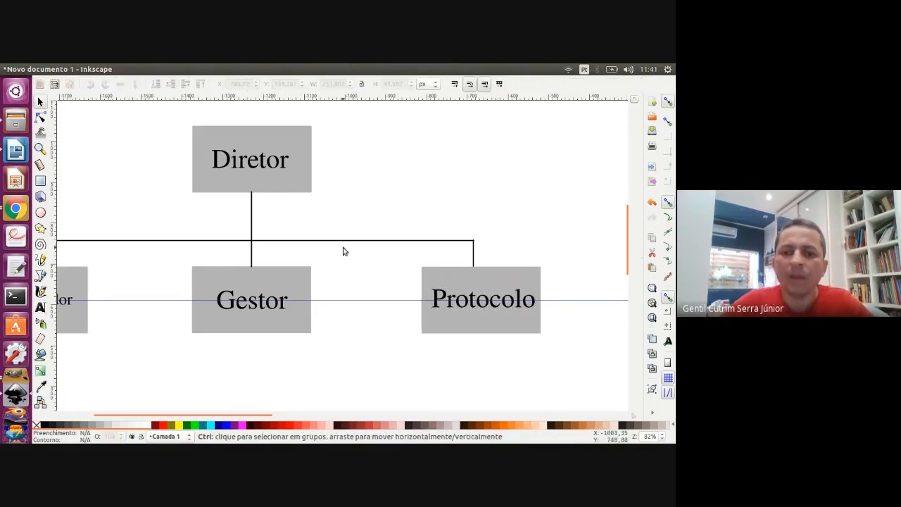
# Select the grey rectangle behind the "Diretor" label at the head of the organization chart.
pyautogui.scroll(-2, 343, 252)
pyautogui.scroll(1, 343, 251)
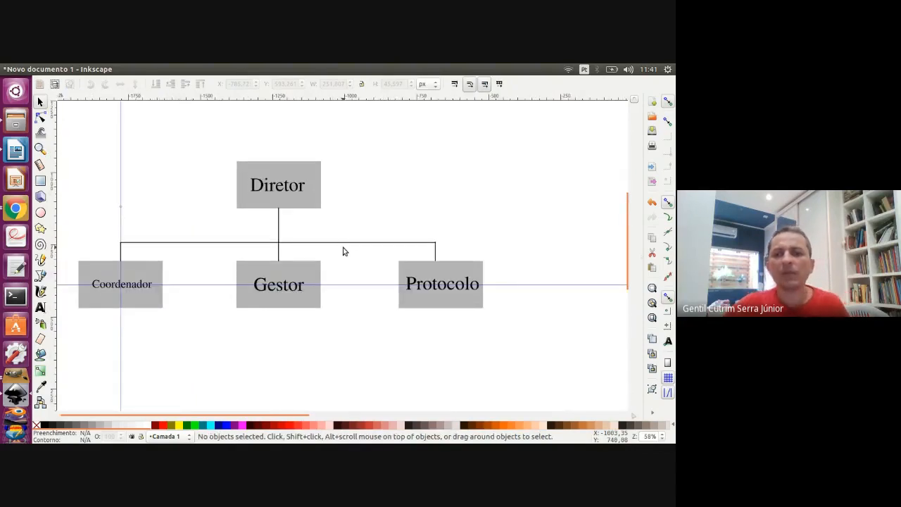
pyautogui.click(314, 191)
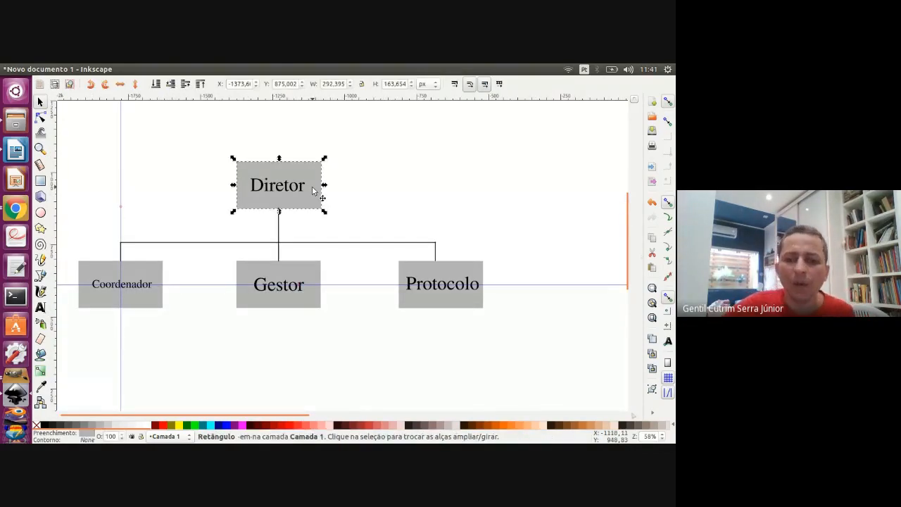